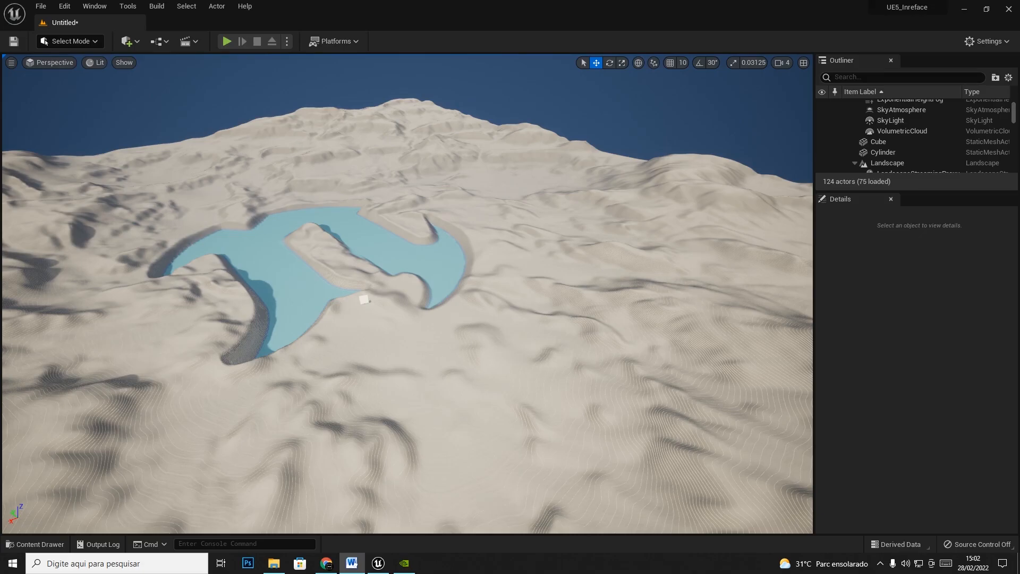
click(493, 7)
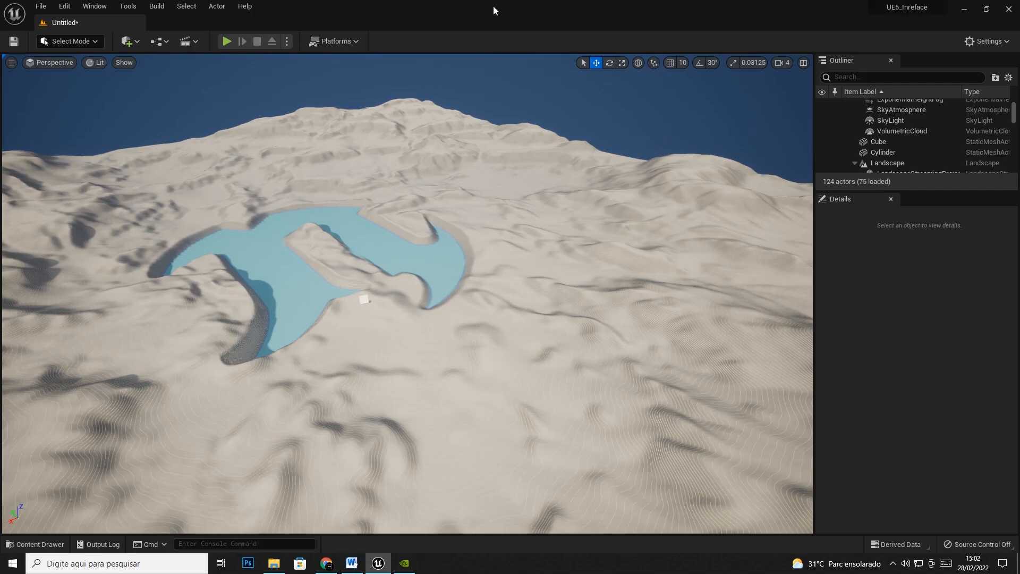
click(42, 549)
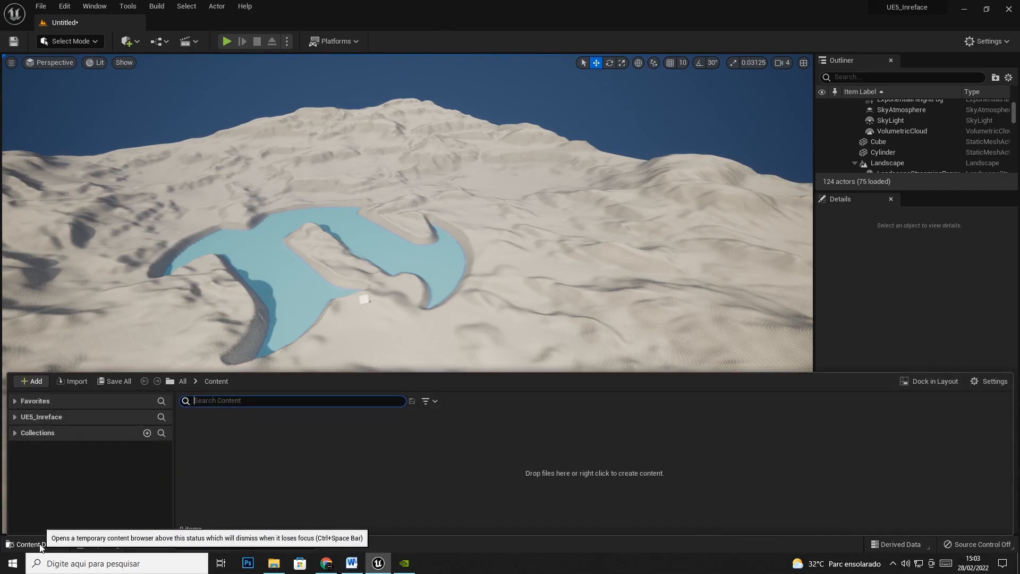
click(257, 186)
click(95, 6)
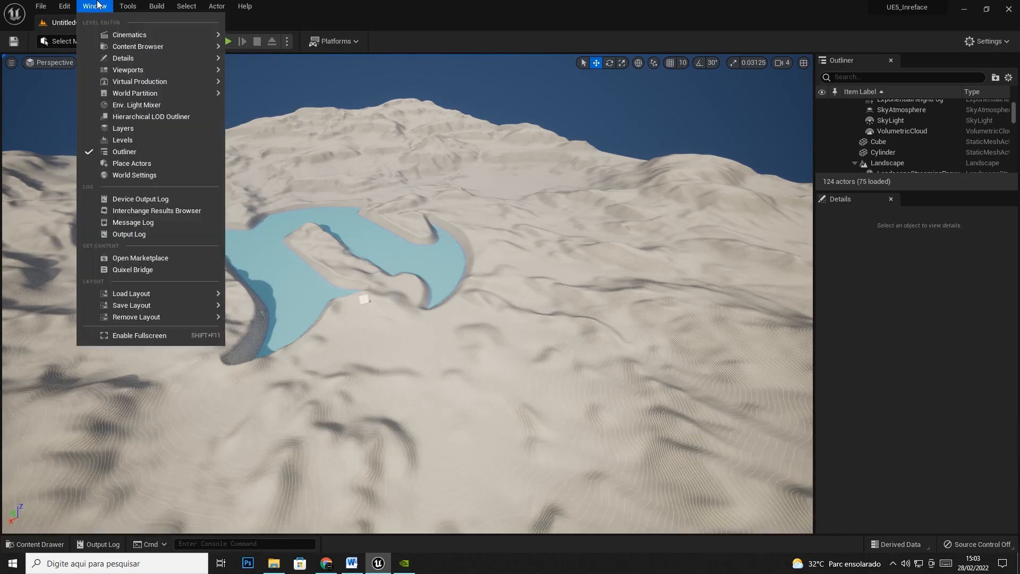
mouse_move(139, 46)
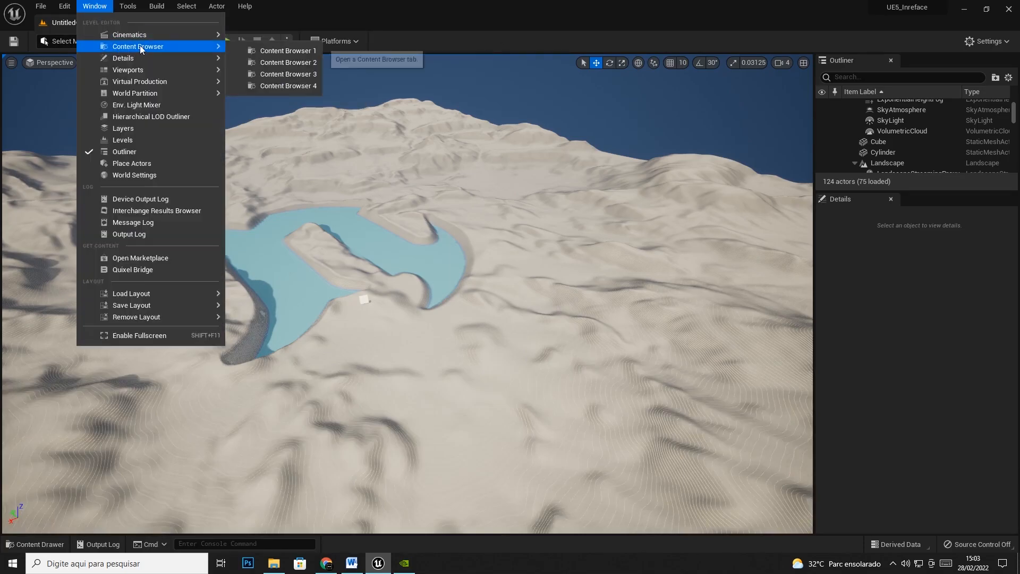
click(295, 56)
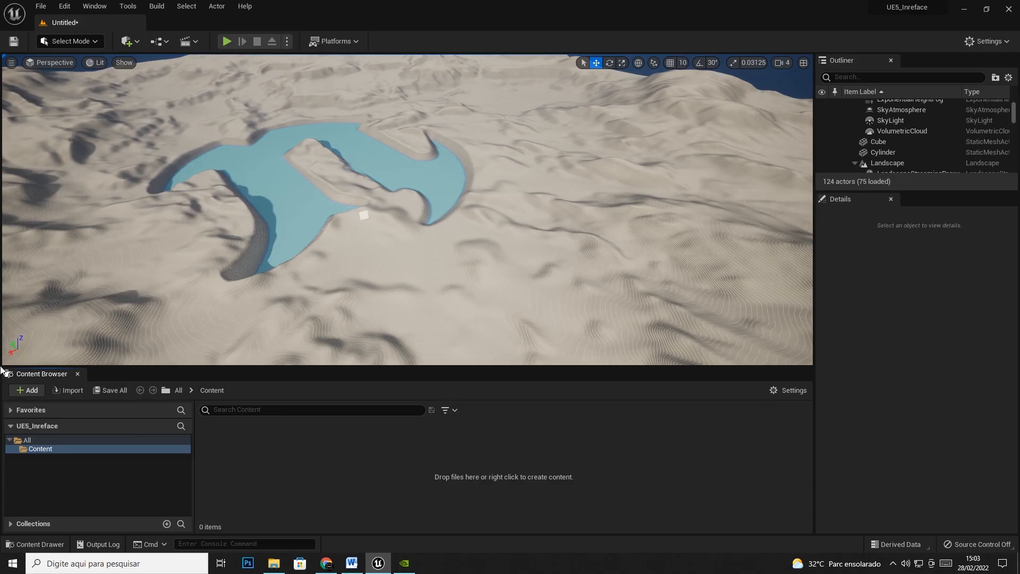
click(77, 375)
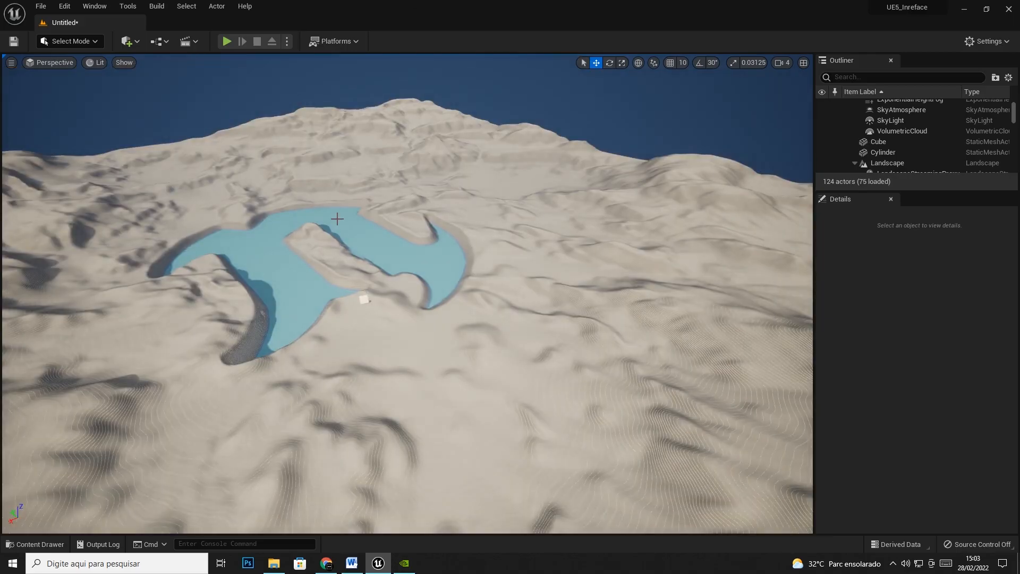
- Start importing an asset into the Content folder and browse to the PIANO HOUSE project's FBX folder on the BACKUP (F:) drive
key(ctrl+space)
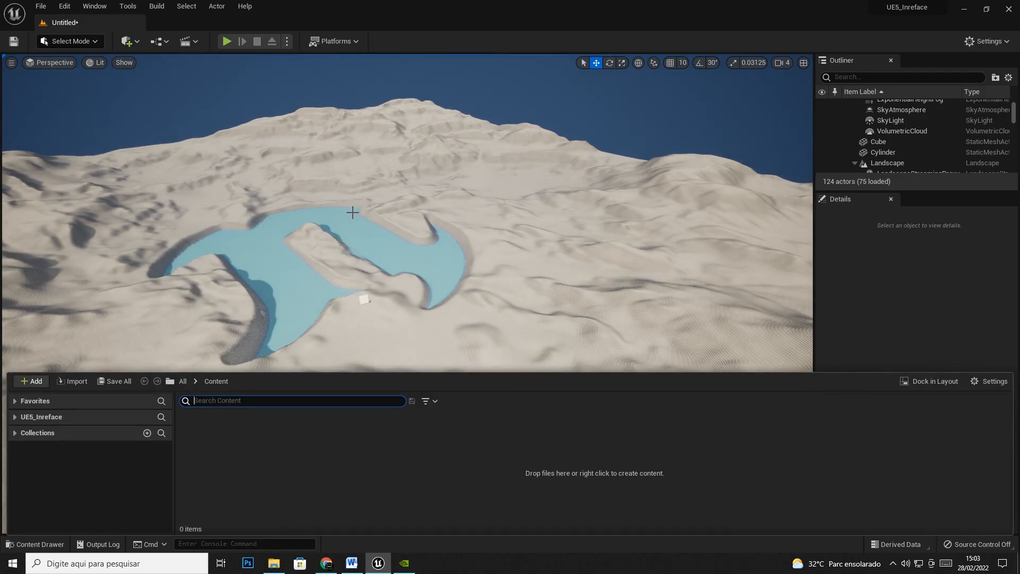
right_click(241, 442)
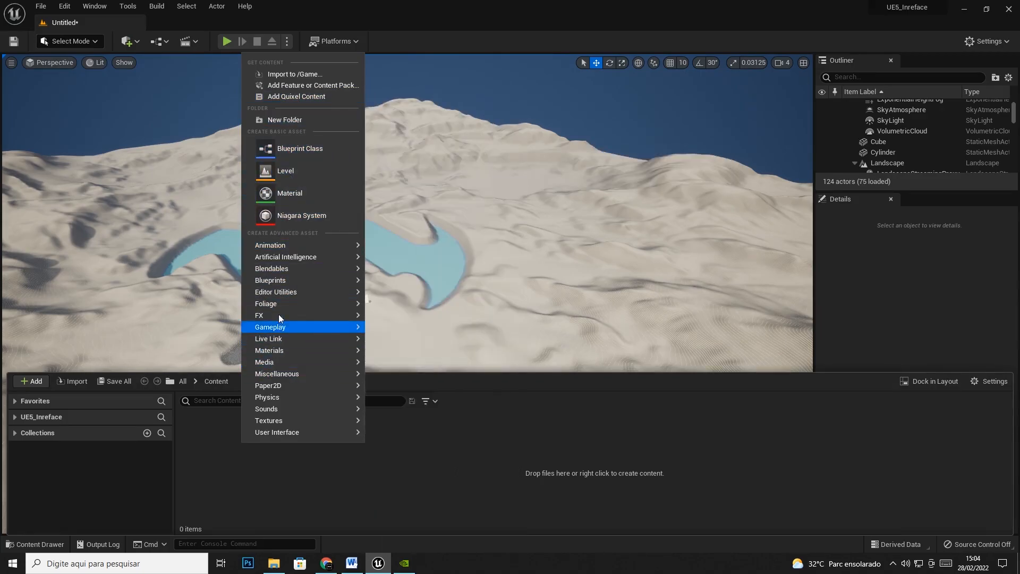
mouse_move(283, 258)
mouse_move(277, 325)
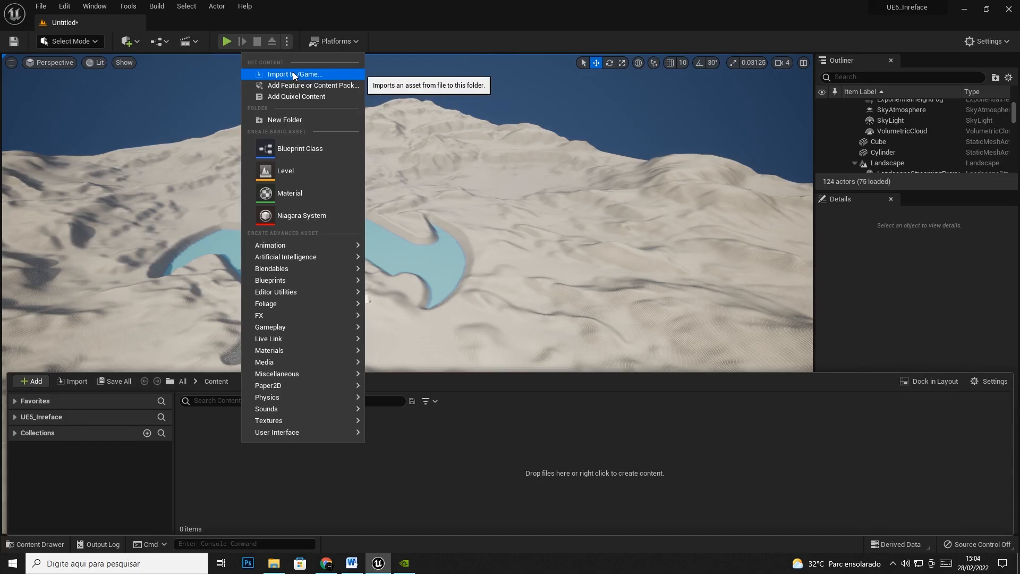
click(293, 75)
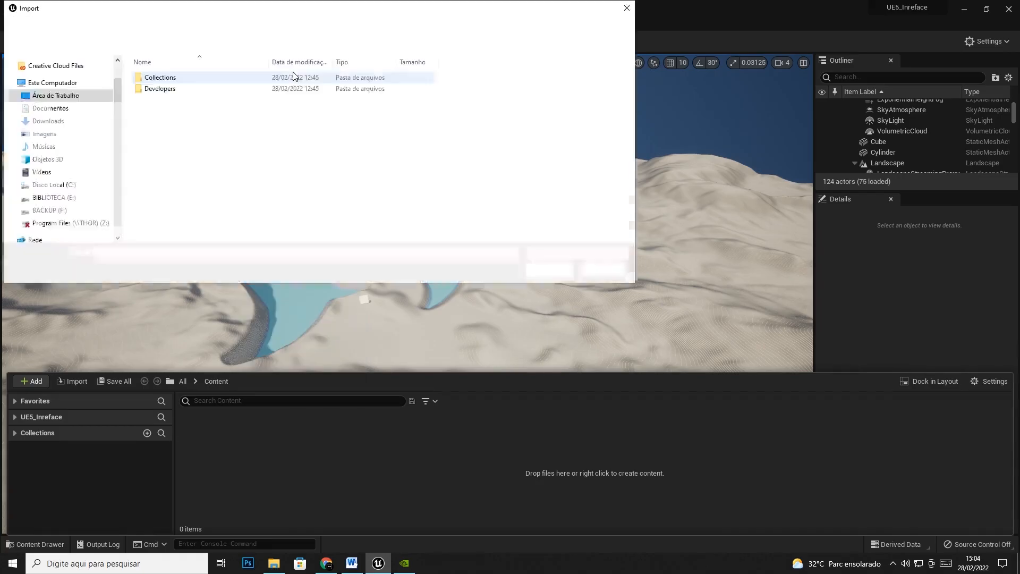
click(49, 212)
double_click(178, 83)
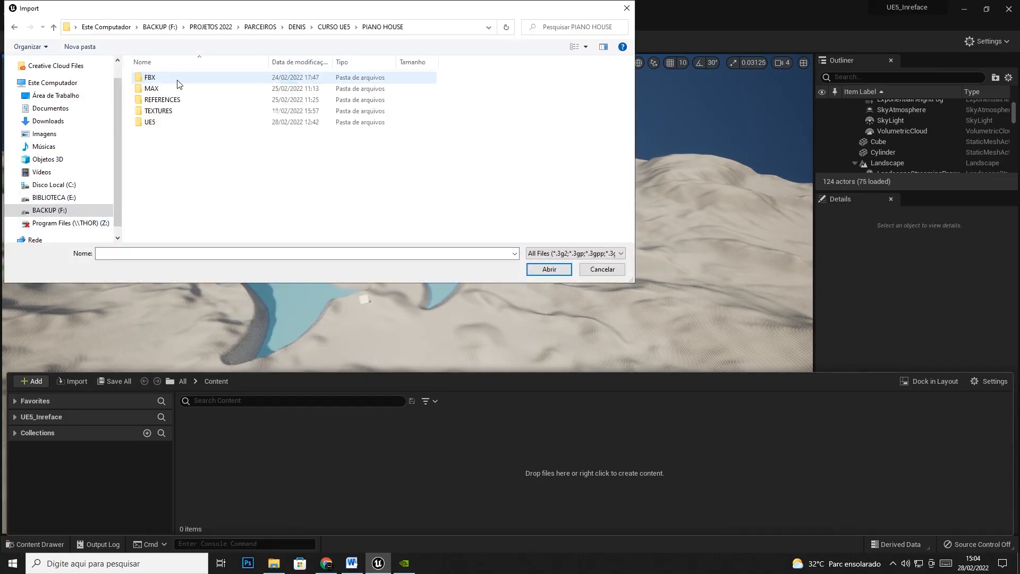
double_click(150, 78)
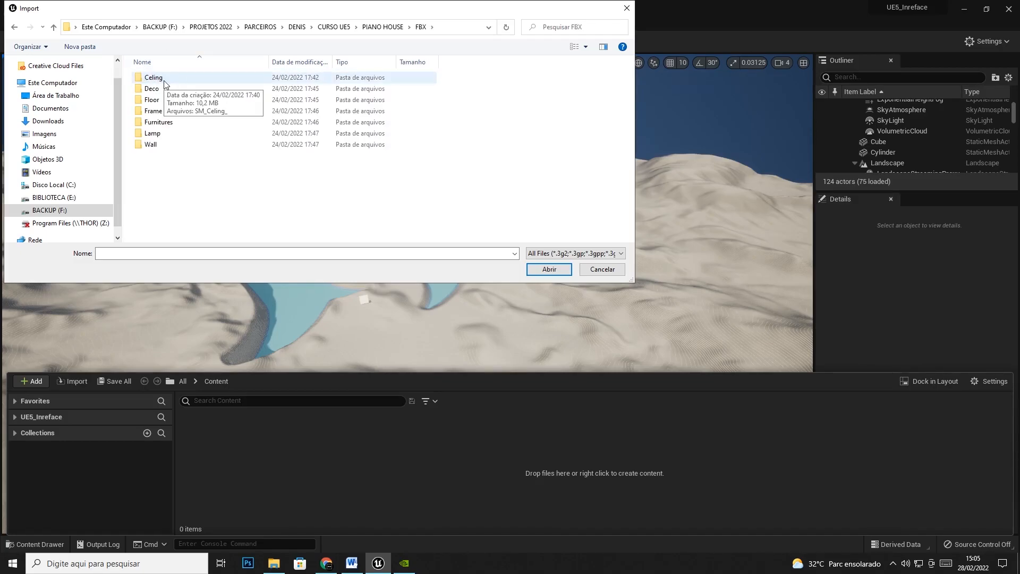
- Open the SM_Celing_ FBX file from the Celing folder for import
click(153, 123)
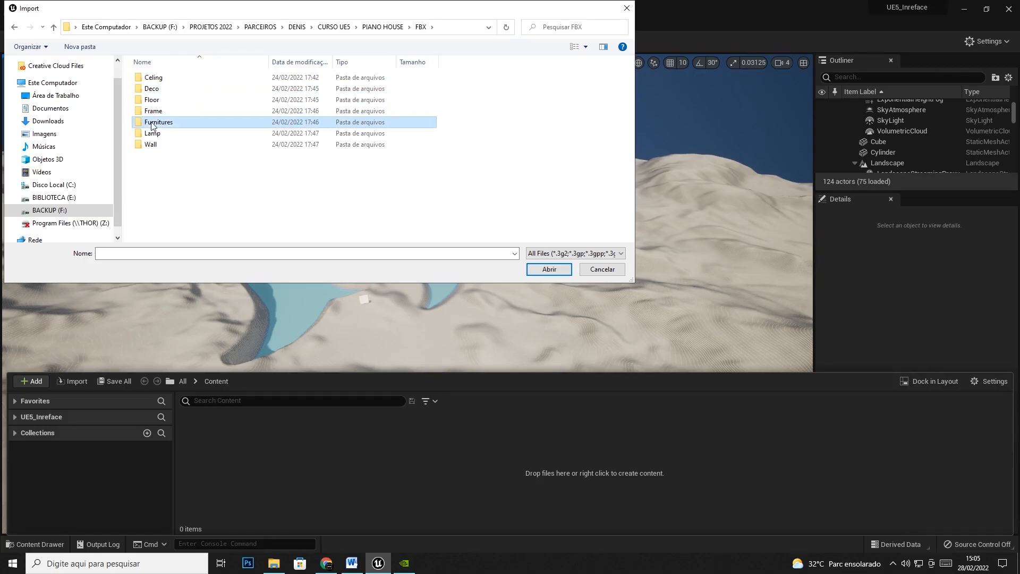
click(154, 79)
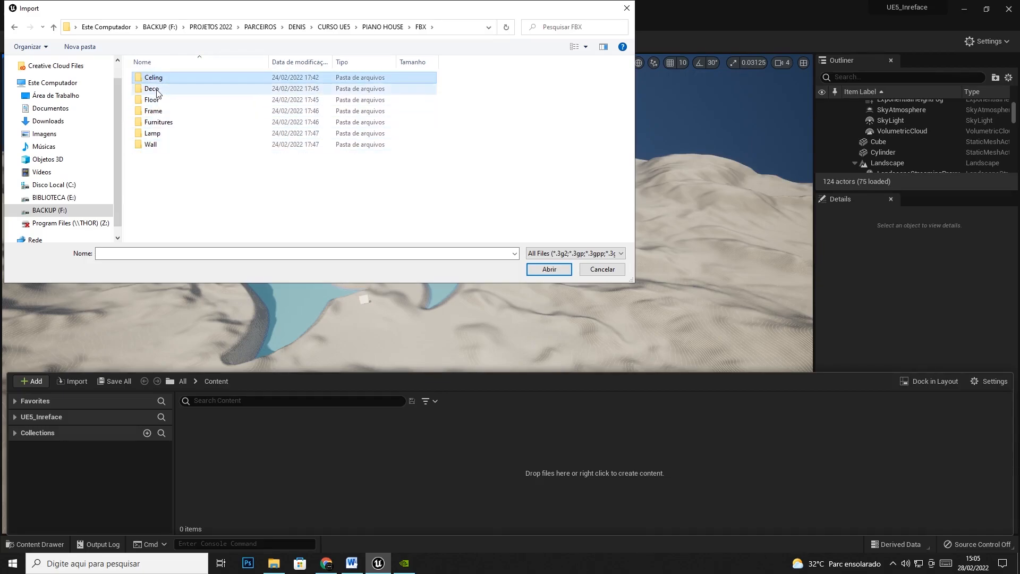
click(155, 123)
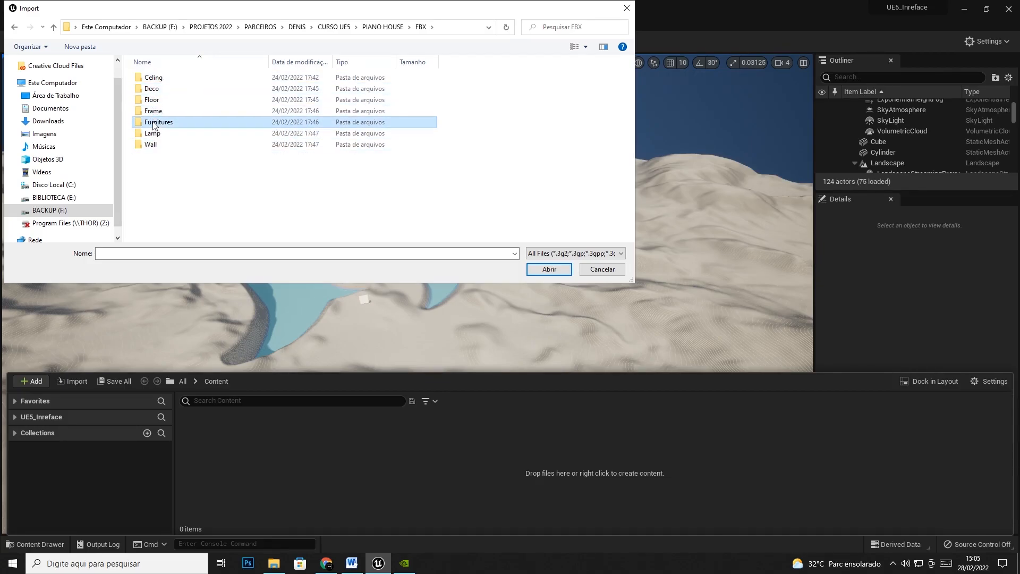
double_click(158, 80)
click(153, 78)
click(542, 269)
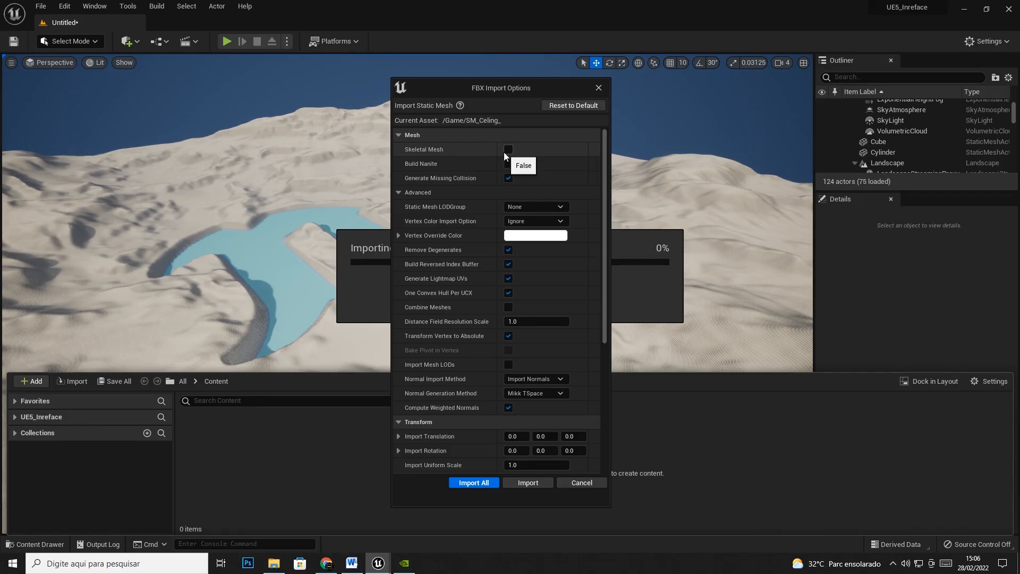
- Turn off Generate Missing Collision in the FBX import options for SM_Celing_
click(508, 176)
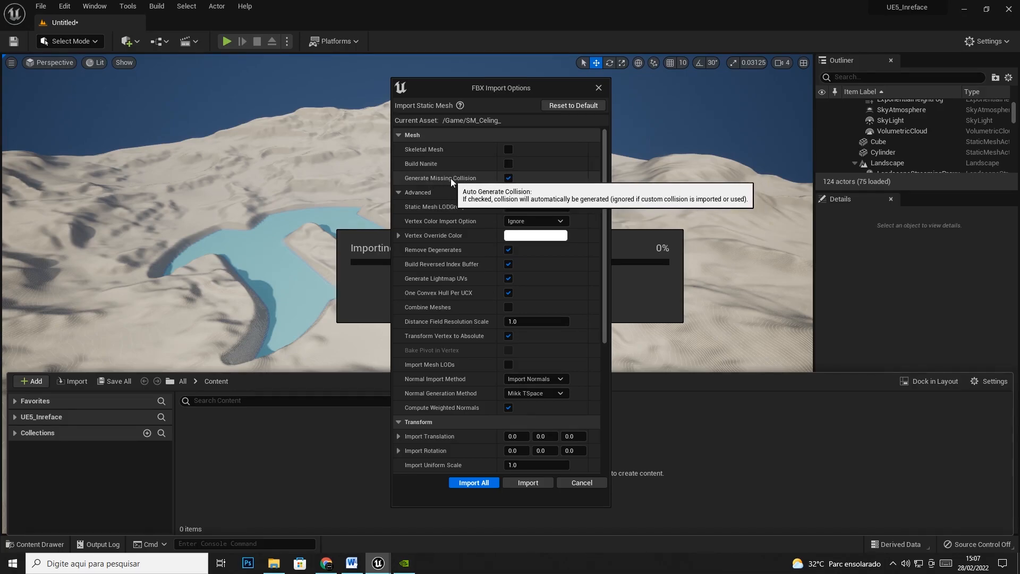
click(508, 179)
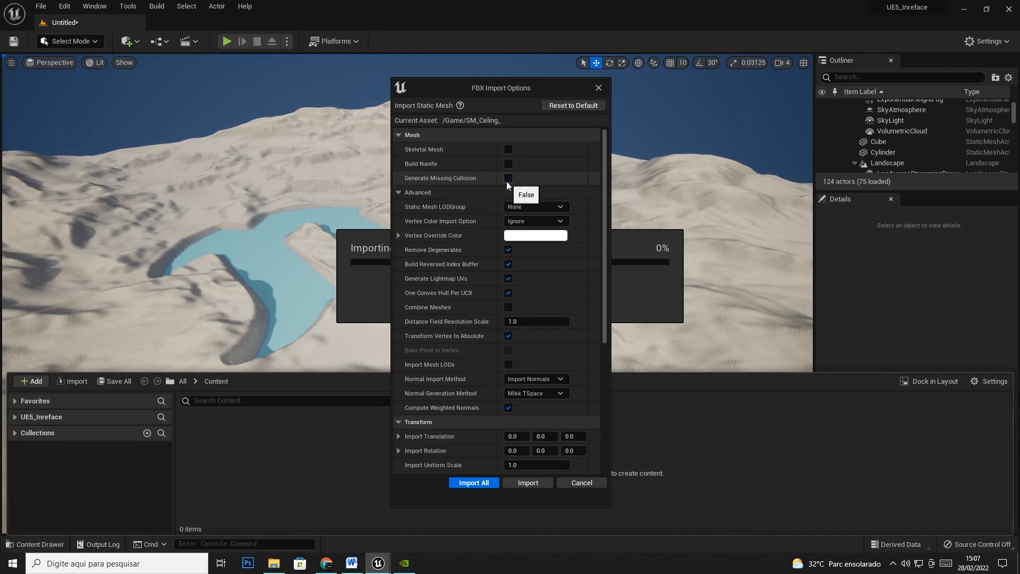
click(509, 178)
click(399, 193)
click(400, 192)
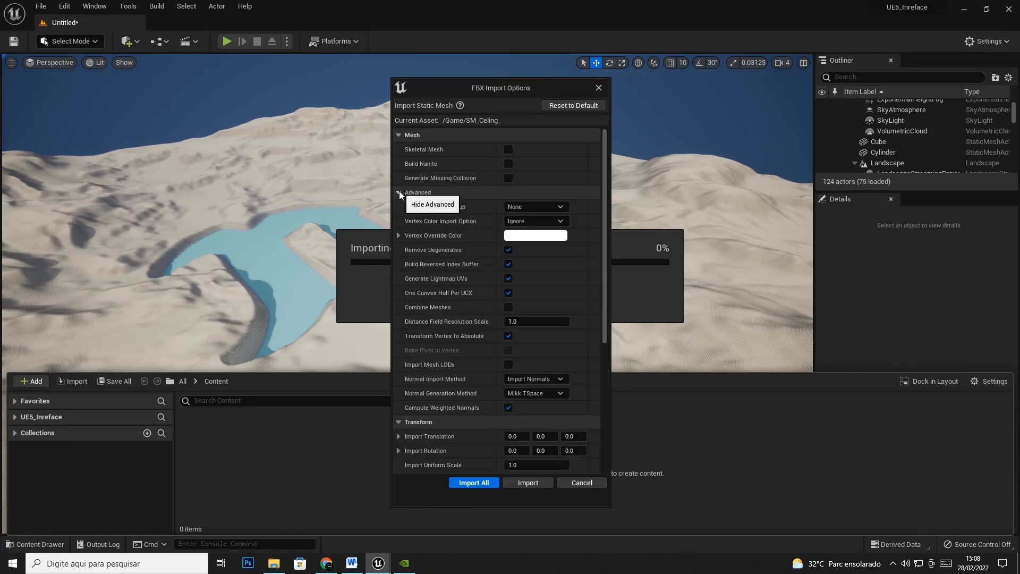
click(399, 192)
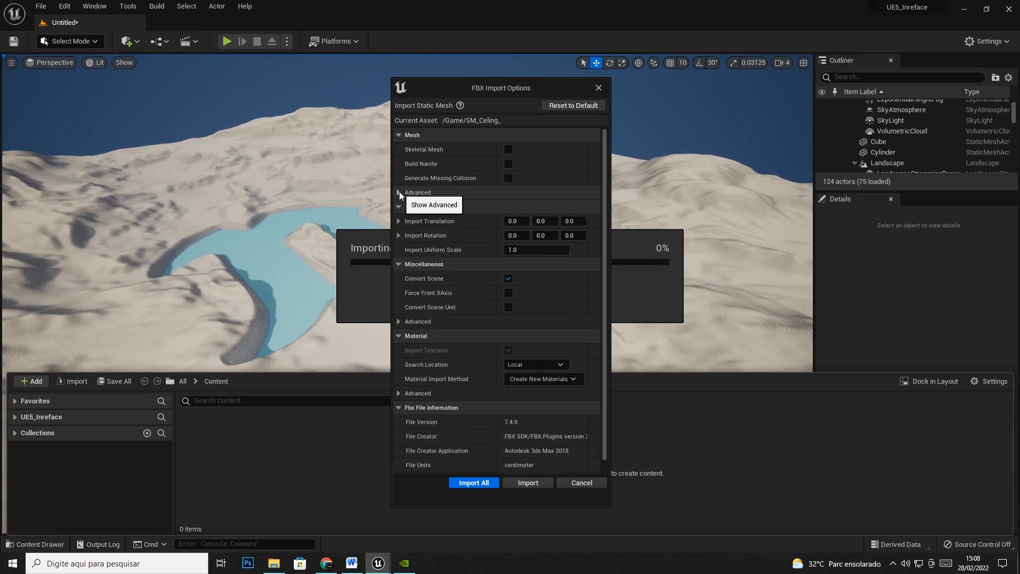
- Turn off Generate Lightmap UVs in the advanced mesh options and import everything from the ceiling FBX
click(397, 193)
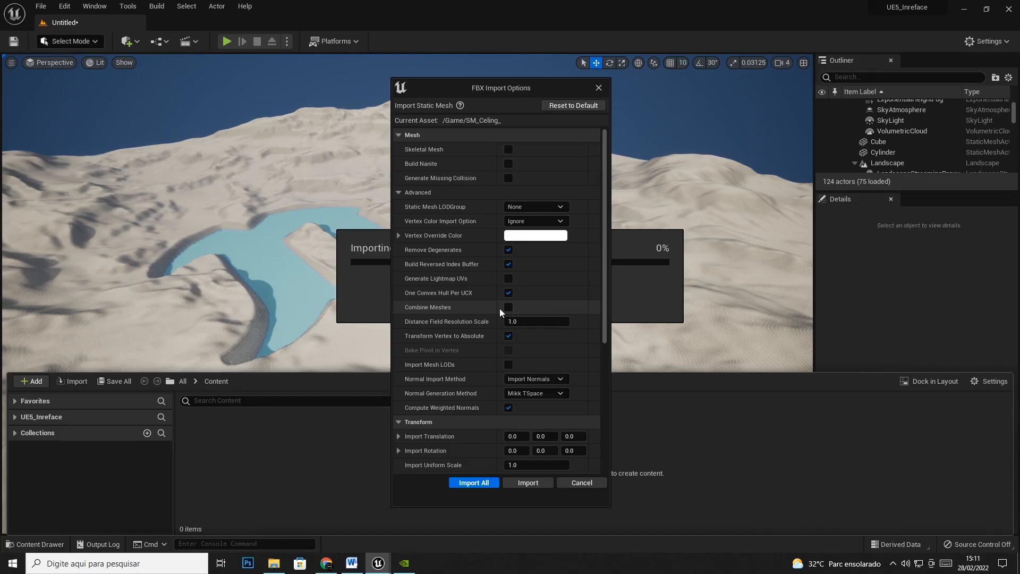
scroll(500, 308, down, 5)
scroll(499, 318, down, 4)
scroll(499, 318, up, 8)
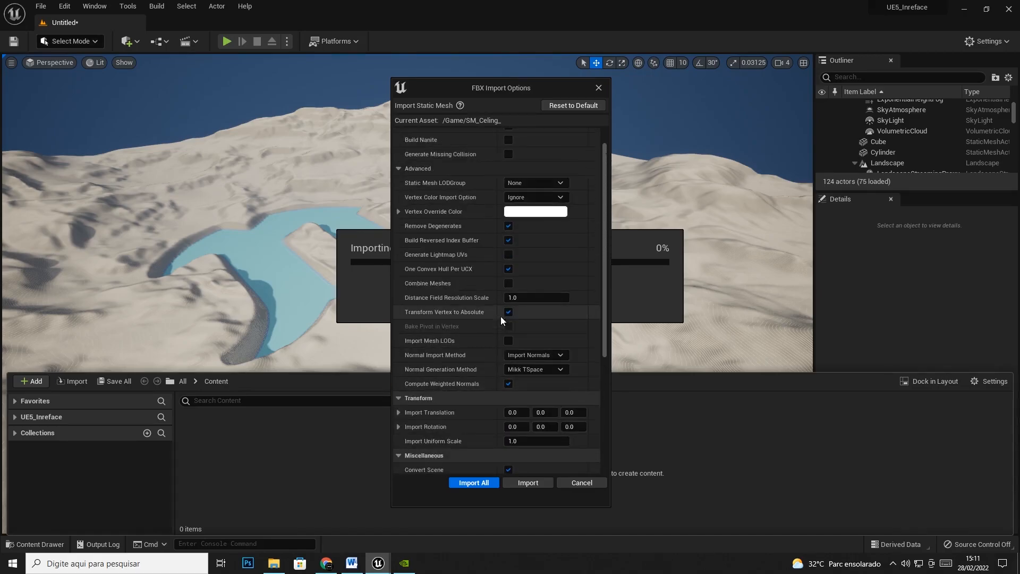
scroll(500, 317, up, 1)
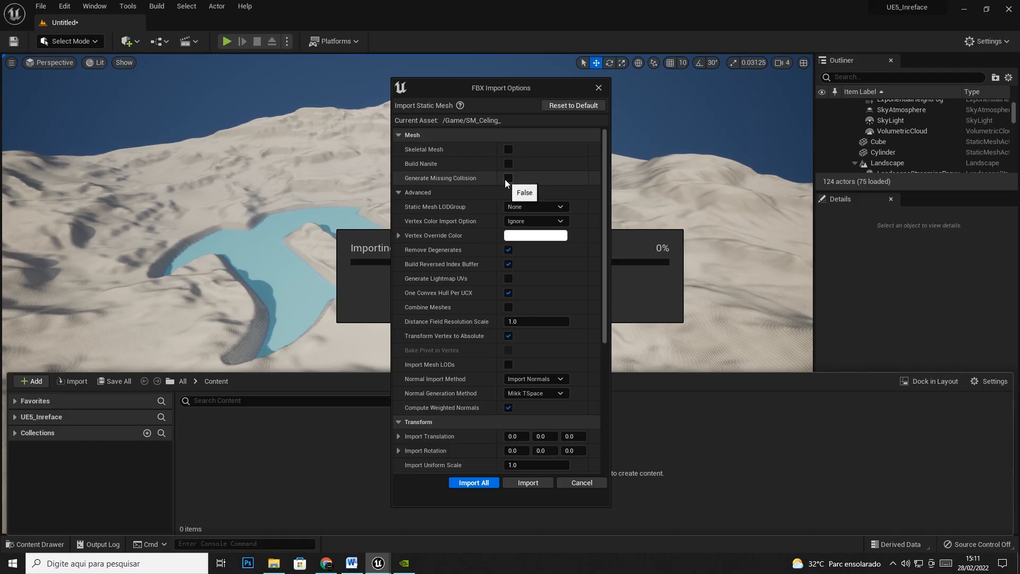
click(508, 278)
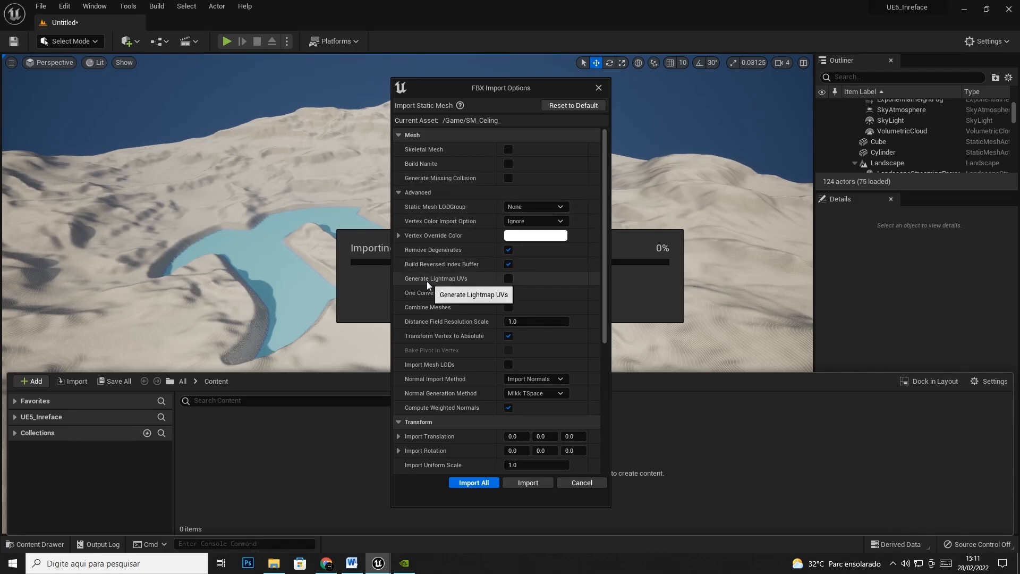
click(508, 279)
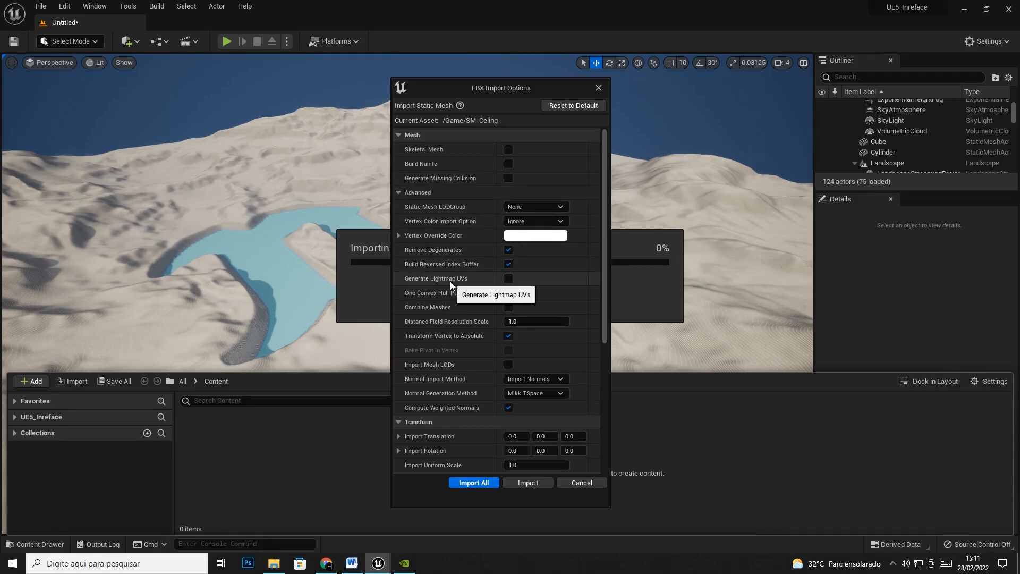
click(470, 484)
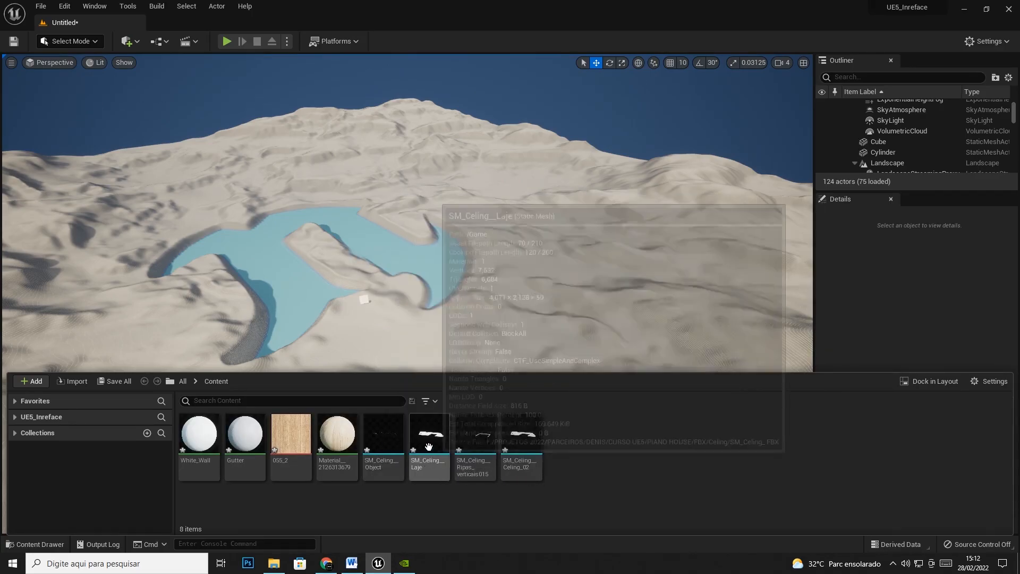
- Examine the imported ceiling meshes and the White_Wall and Gutter materials in the Content folder
mouse_move(487, 454)
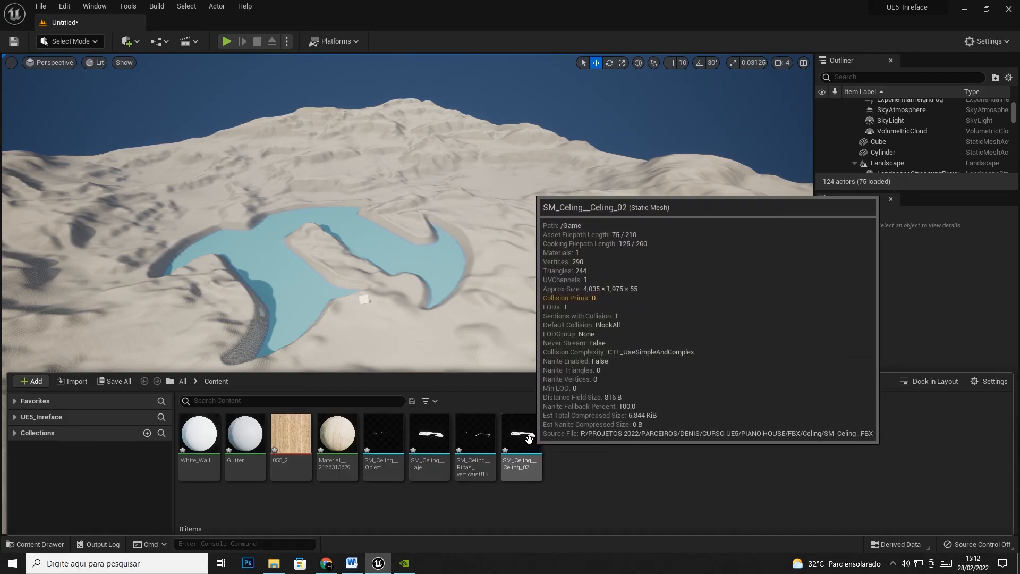
click(522, 441)
click(481, 447)
click(423, 449)
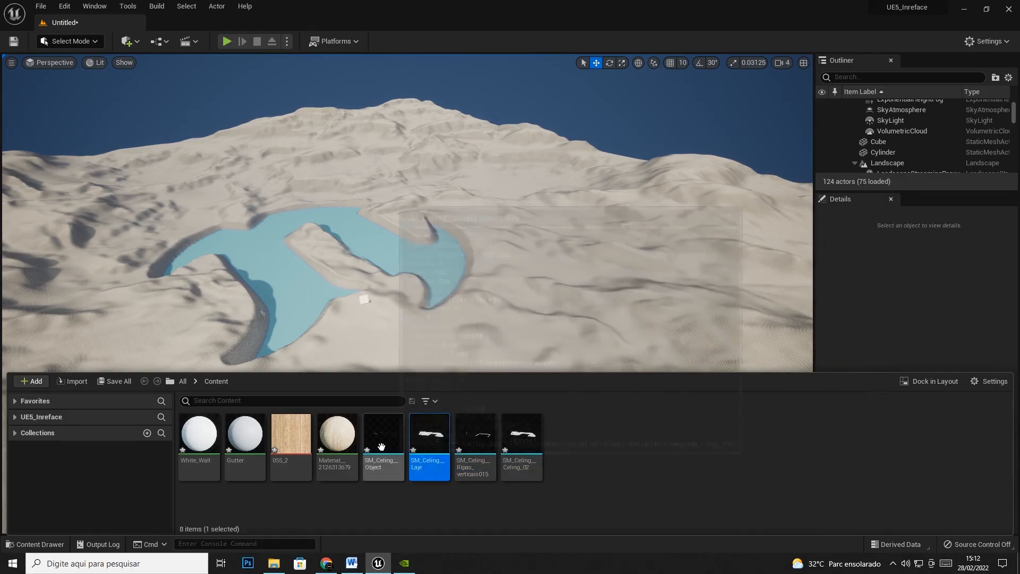
click(383, 448)
mouse_move(295, 437)
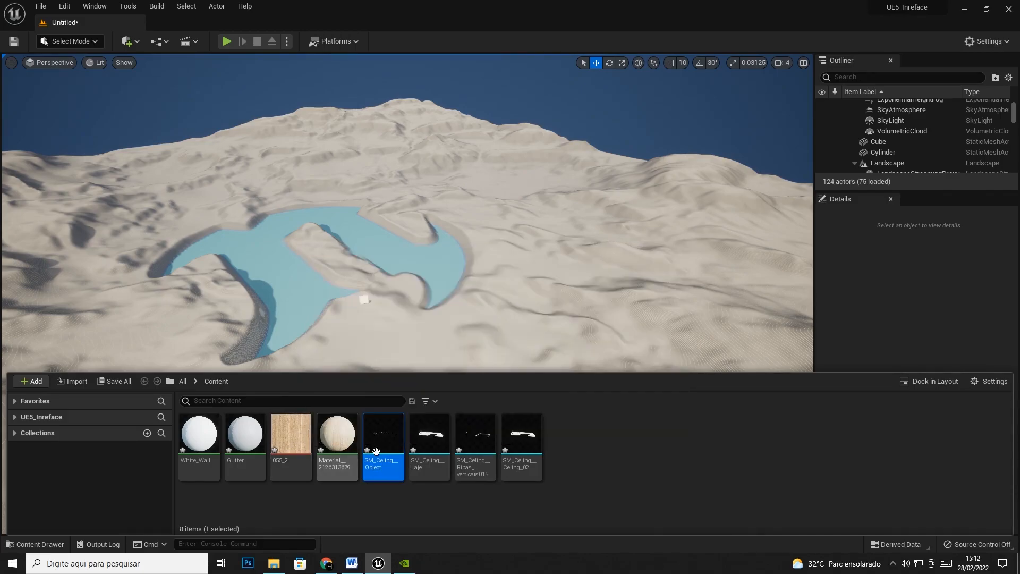
mouse_move(294, 460)
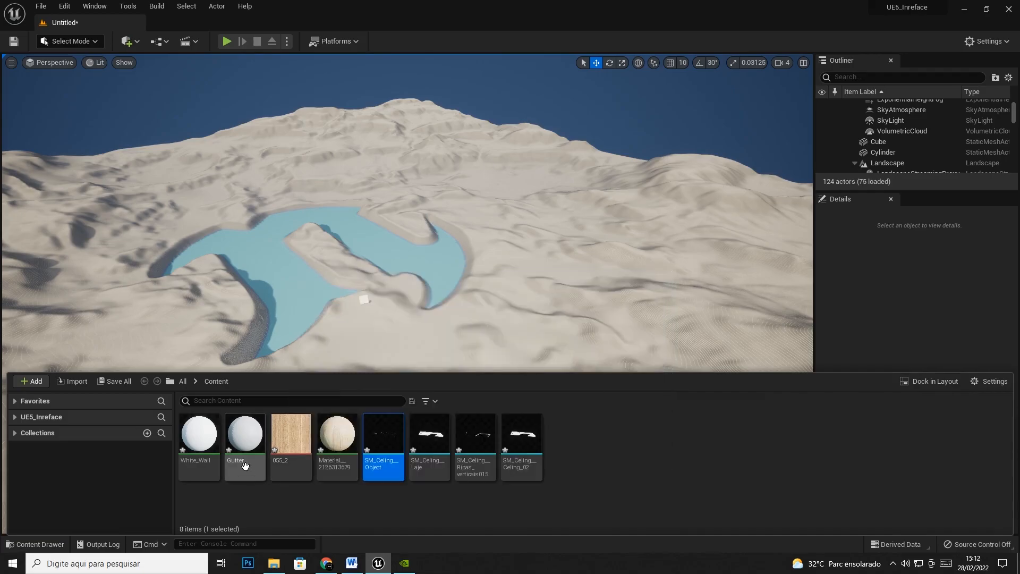
click(245, 459)
click(192, 462)
click(239, 462)
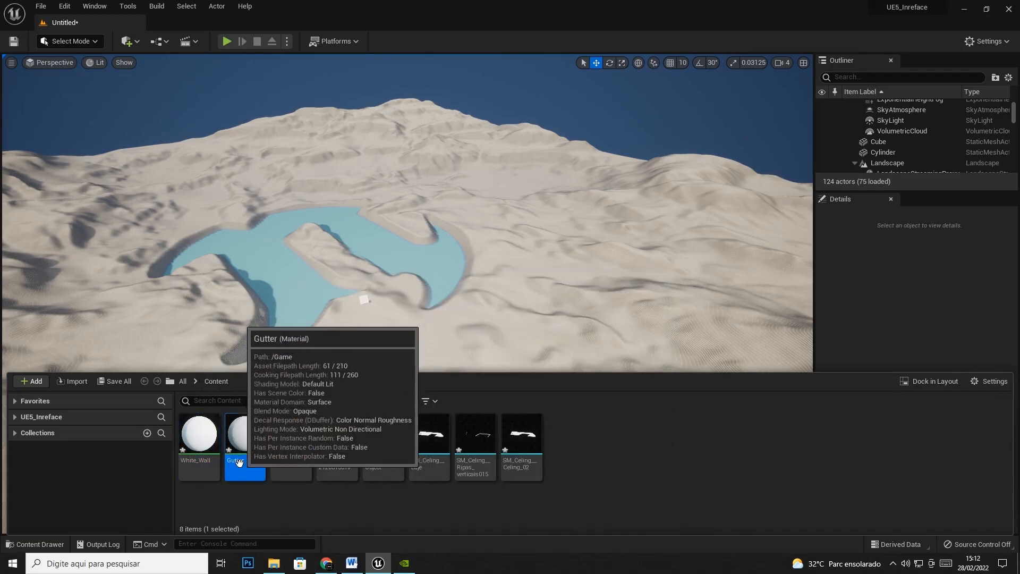
click(200, 462)
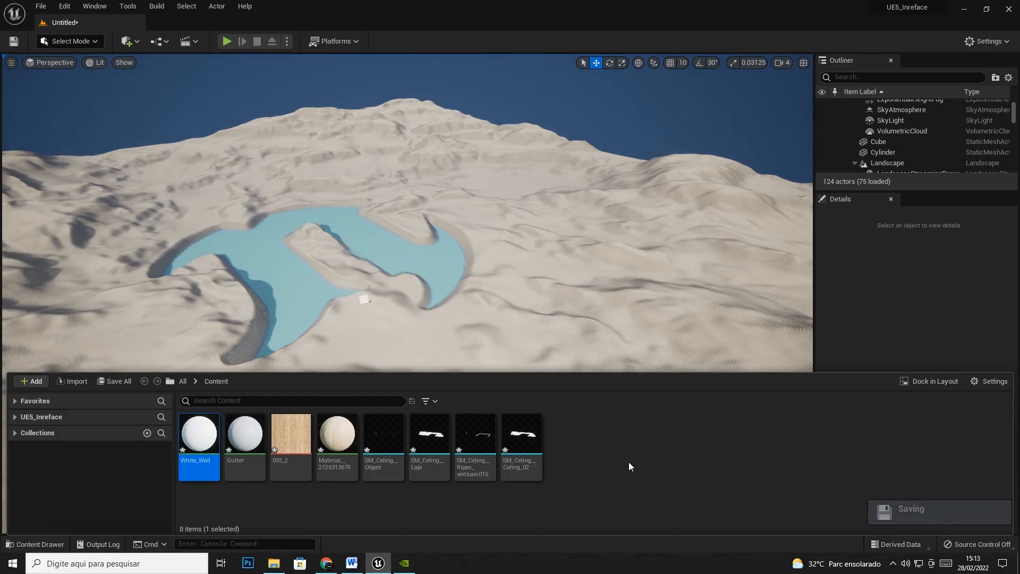
- Create a new folder named PIANO_HOUSE in the Content folder
right_click(601, 461)
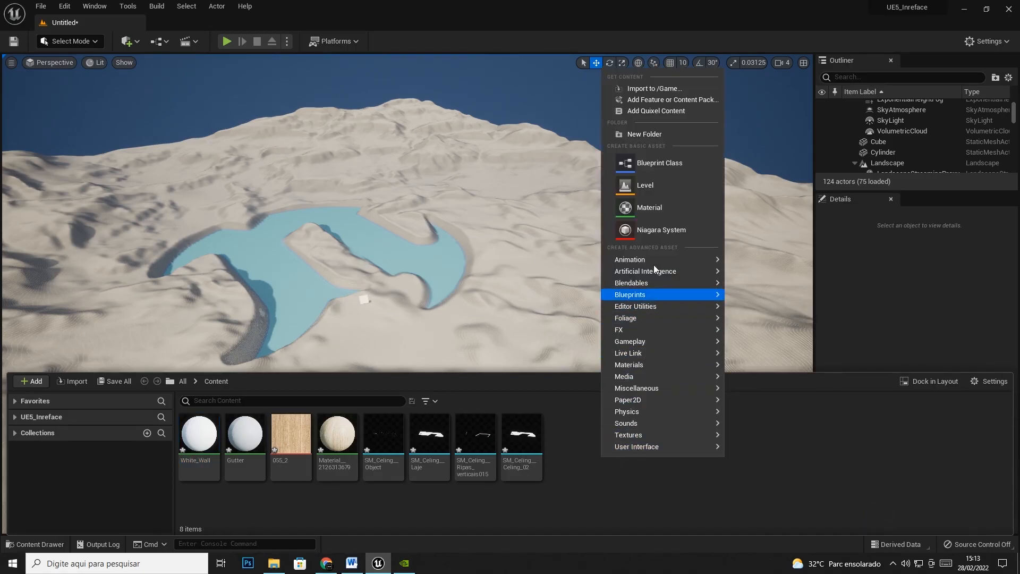
click(666, 134)
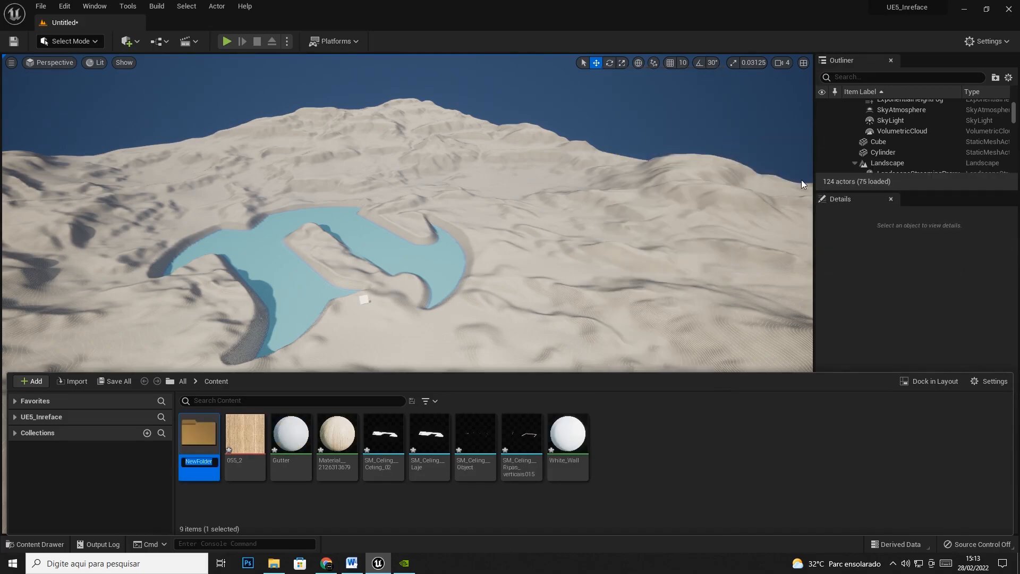
text(HOUSE)
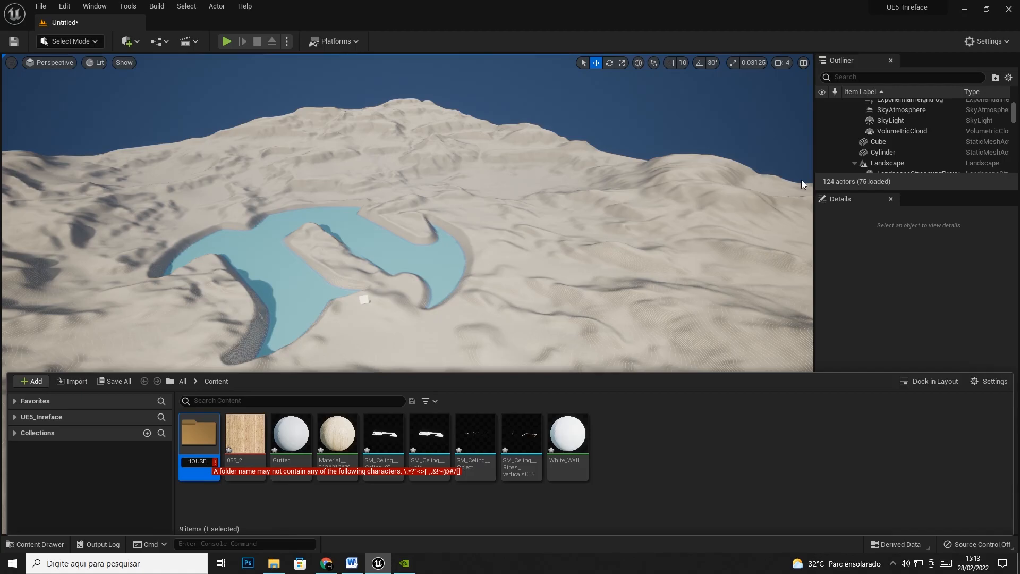
text(NO)
key(BackSpace)
text(_)
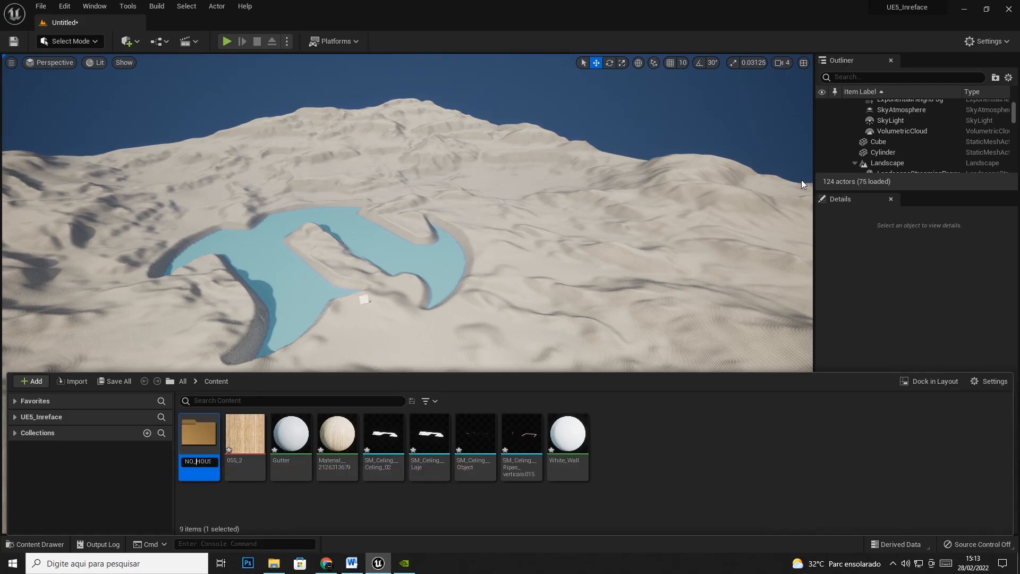
key(Return)
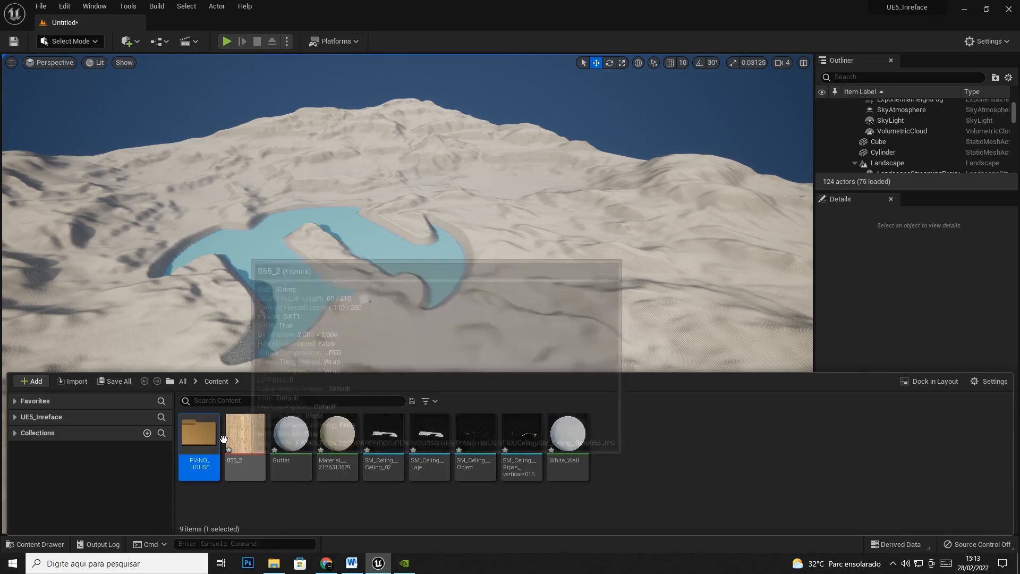
- Create a subfolder named GEOMETRIES inside the PIANO_HOUSE folder
double_click(206, 443)
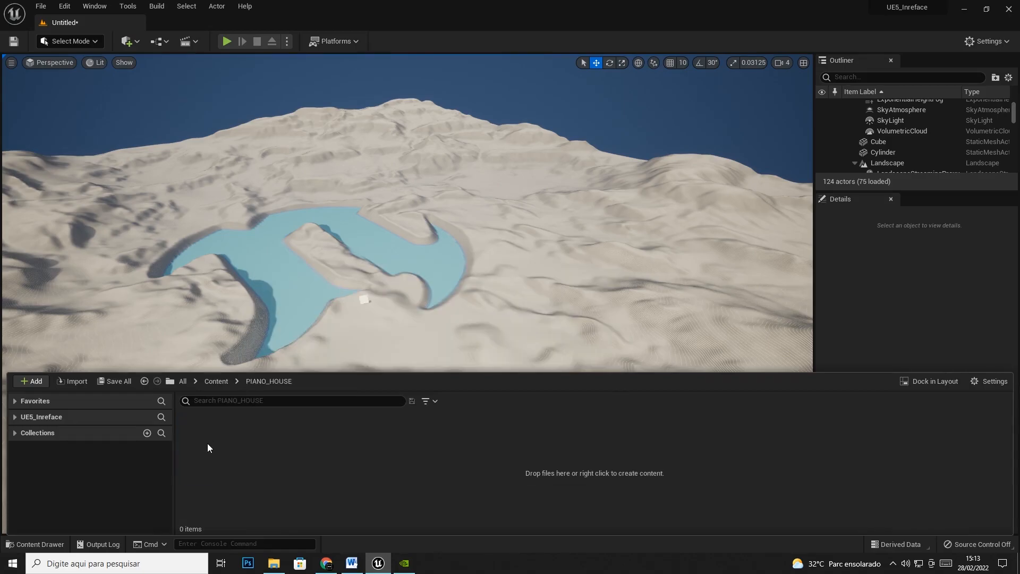
click(15, 417)
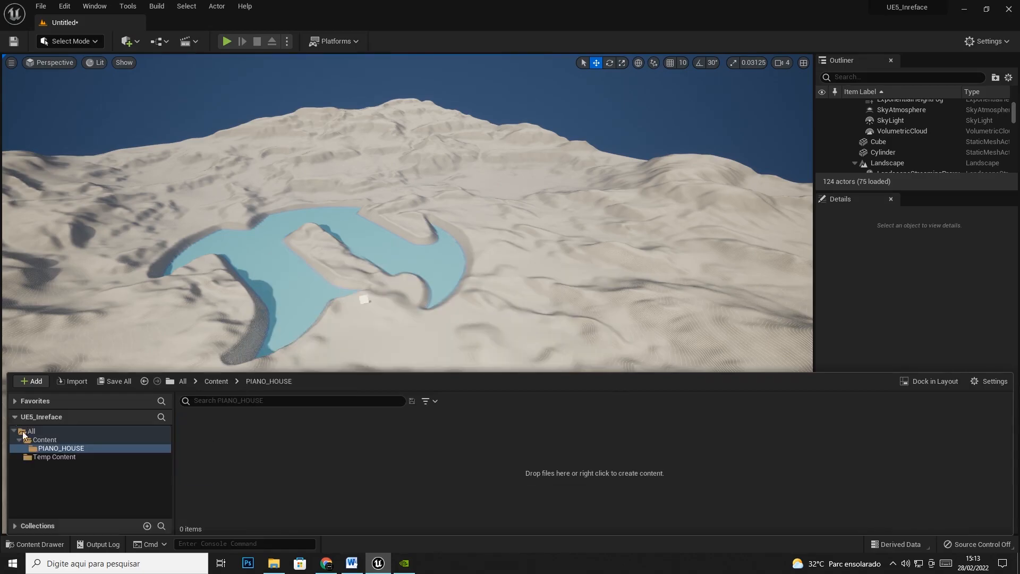
right_click(213, 428)
mouse_move(260, 247)
click(272, 105)
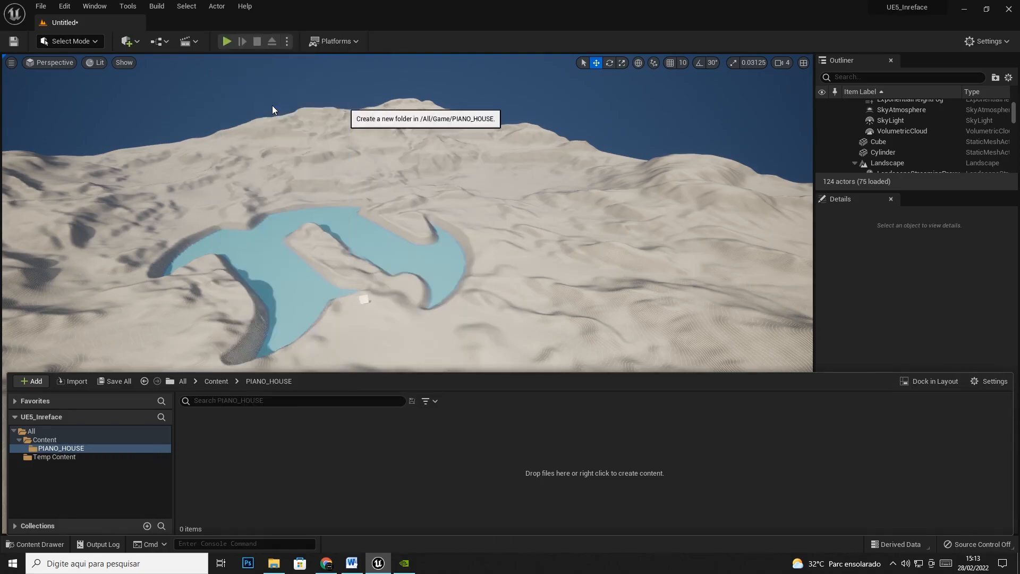
text(G)
text(EOMETR)
text(IES)
key(Return)
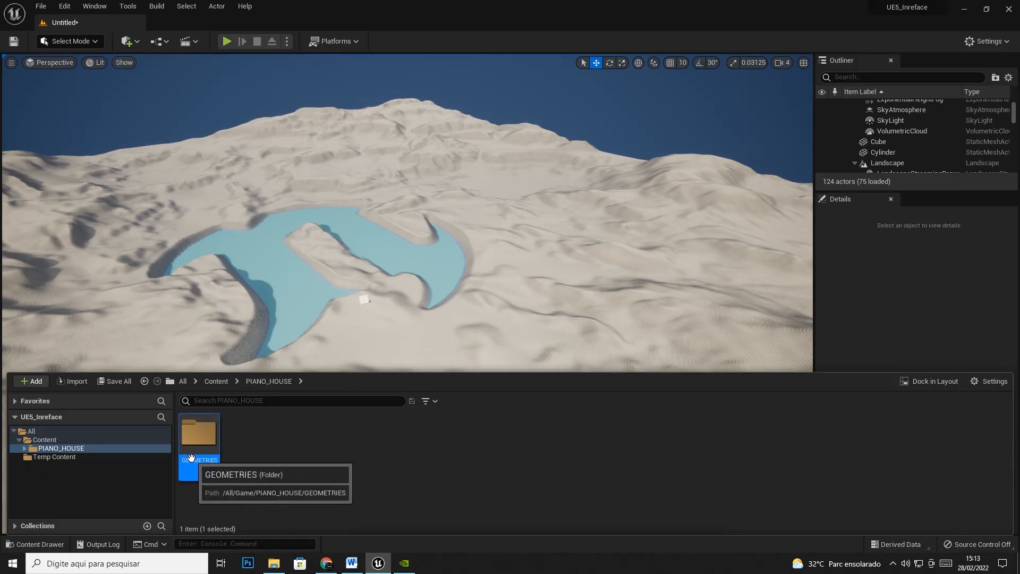
- Move the four SM_Celing static meshes from Content into PIANO_HOUSE/GEOMETRIES and check that folder
click(24, 448)
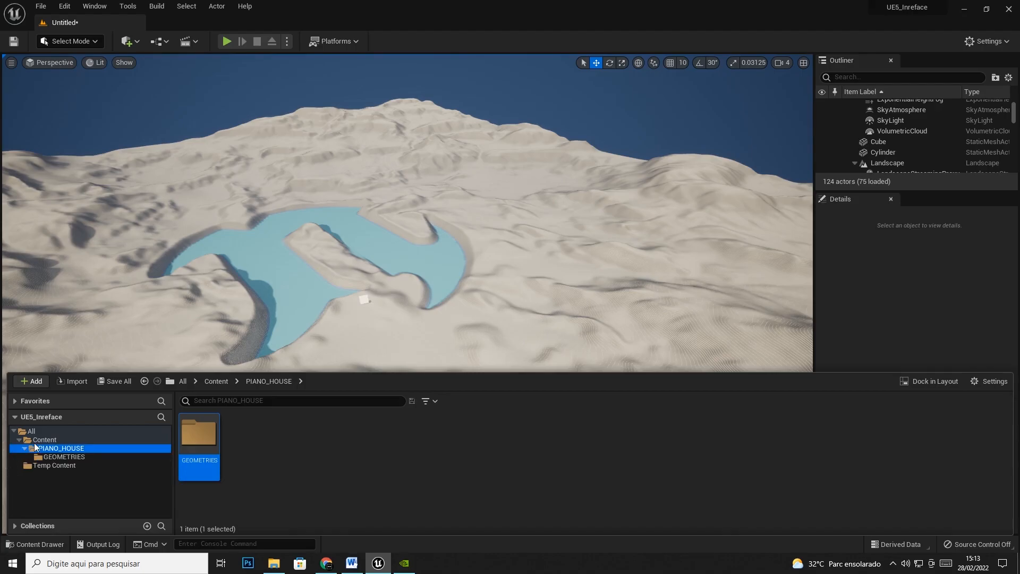
click(33, 441)
click(568, 458)
click(521, 462)
key(Left)
key(Left)
key(Left)
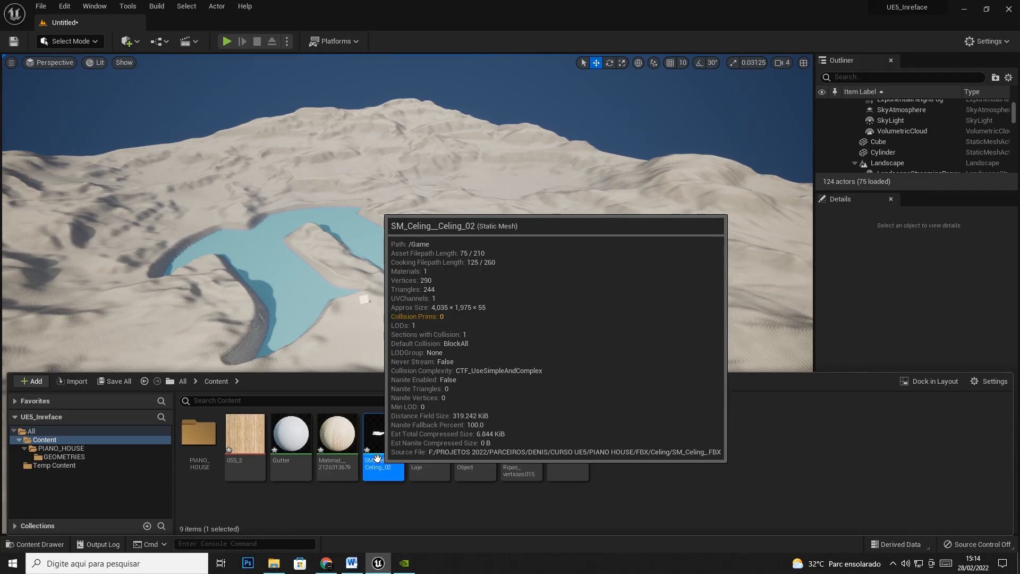
mouse_move(259, 444)
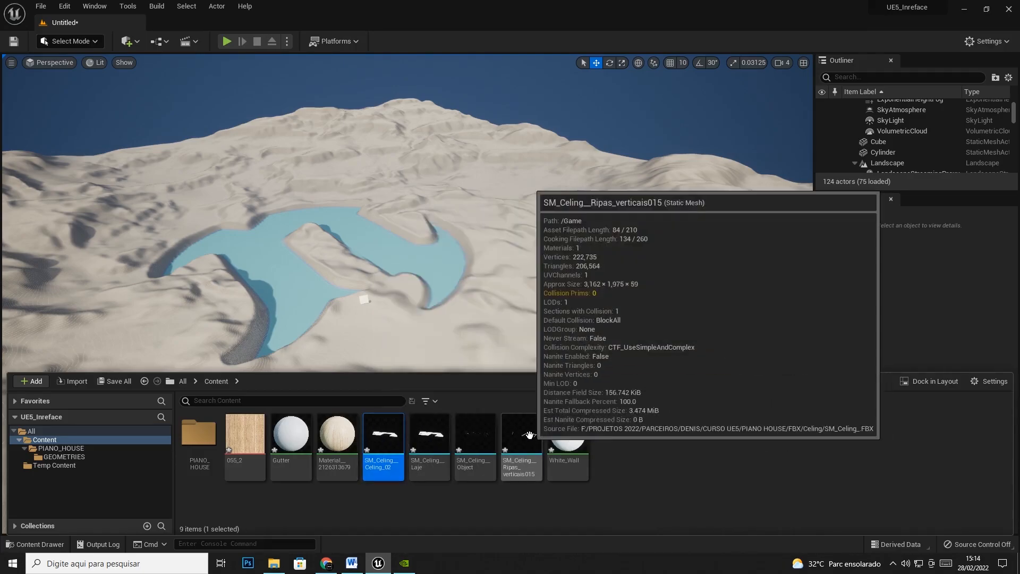
shift+click(530, 435)
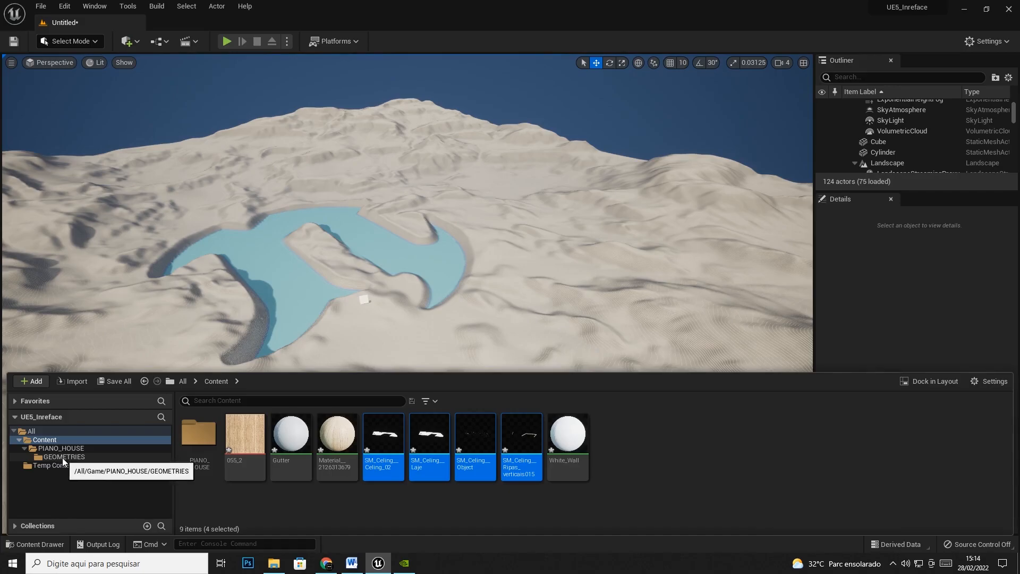
drag(377, 435, 66, 456)
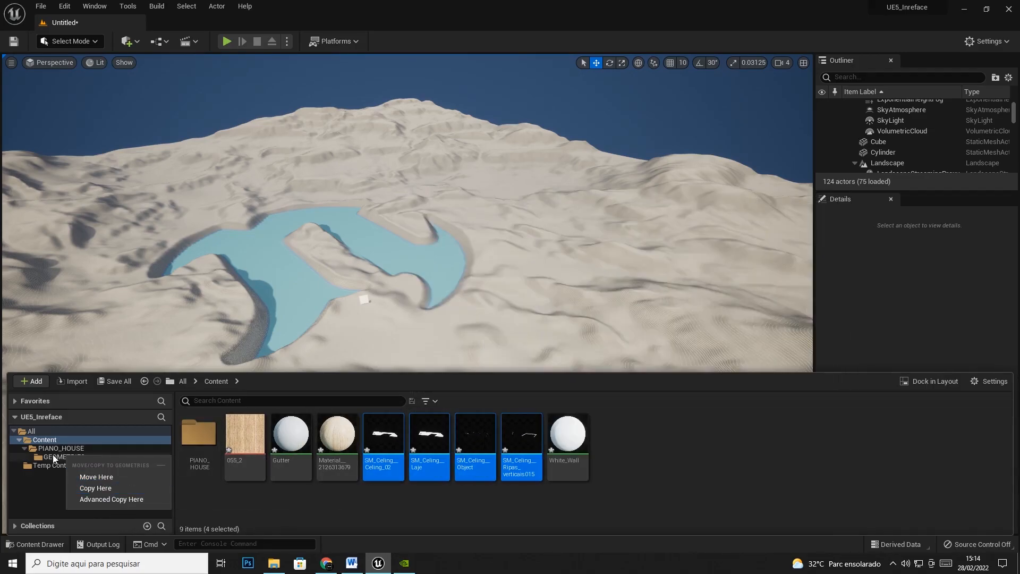
click(97, 476)
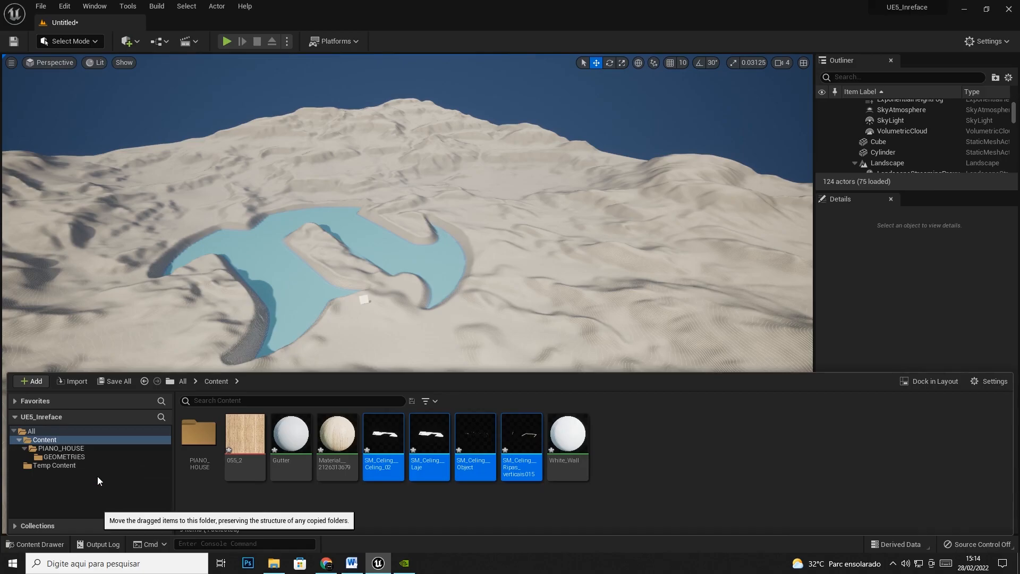
click(50, 457)
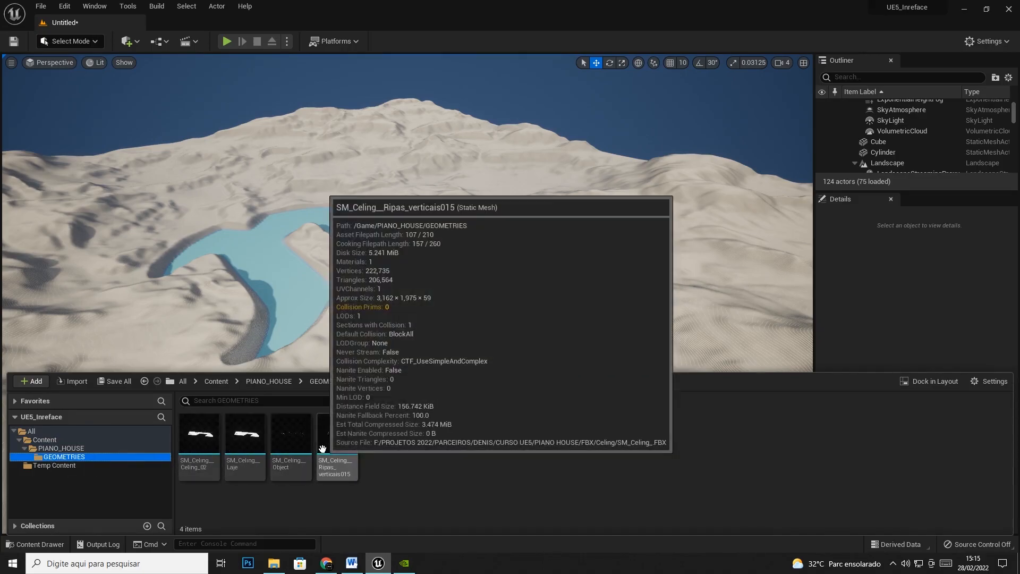
- Create a subfolder named TEXTURES inside the PIANO_HOUSE folder
click(46, 447)
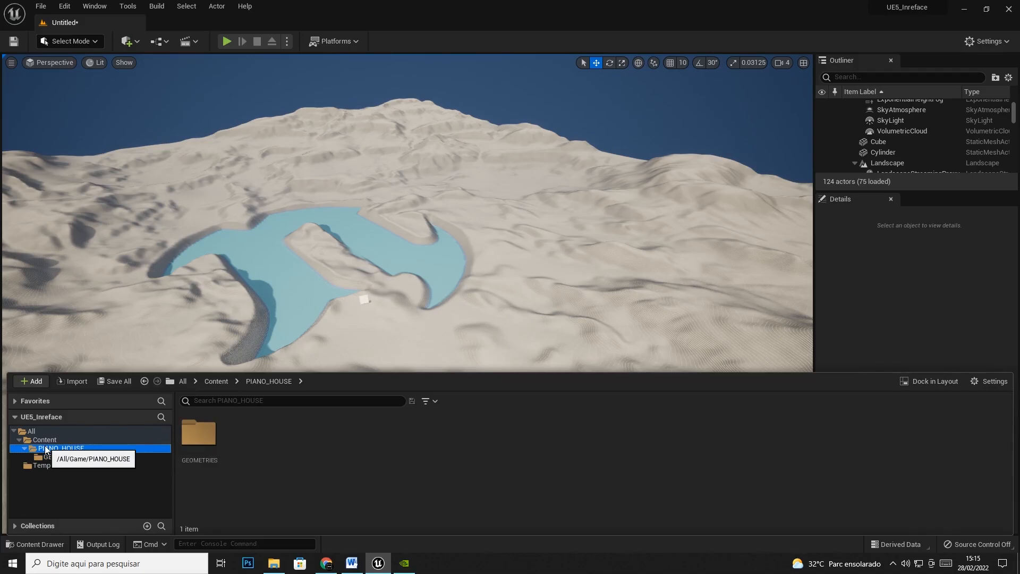
click(38, 441)
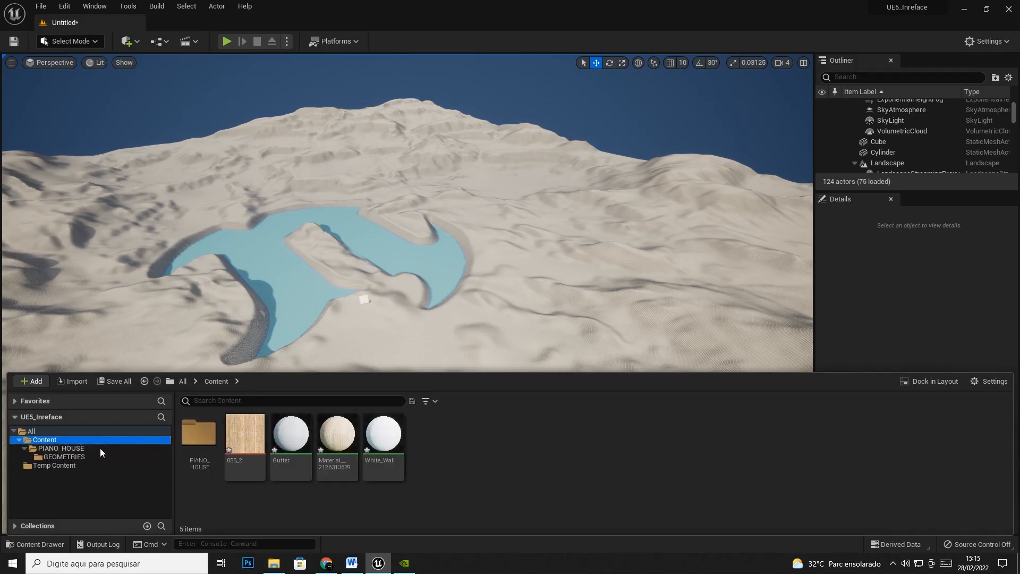
double_click(199, 434)
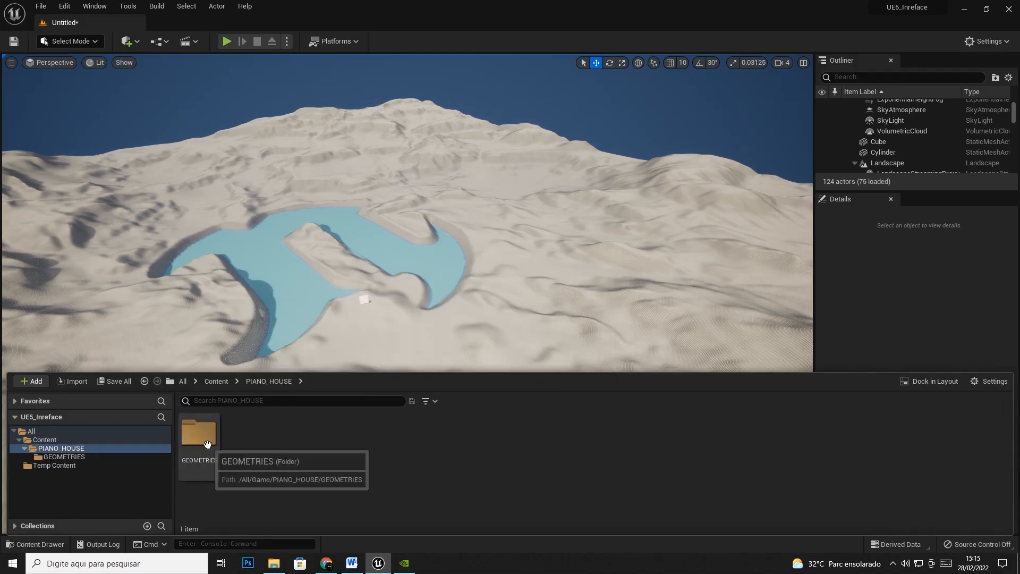
right_click(269, 441)
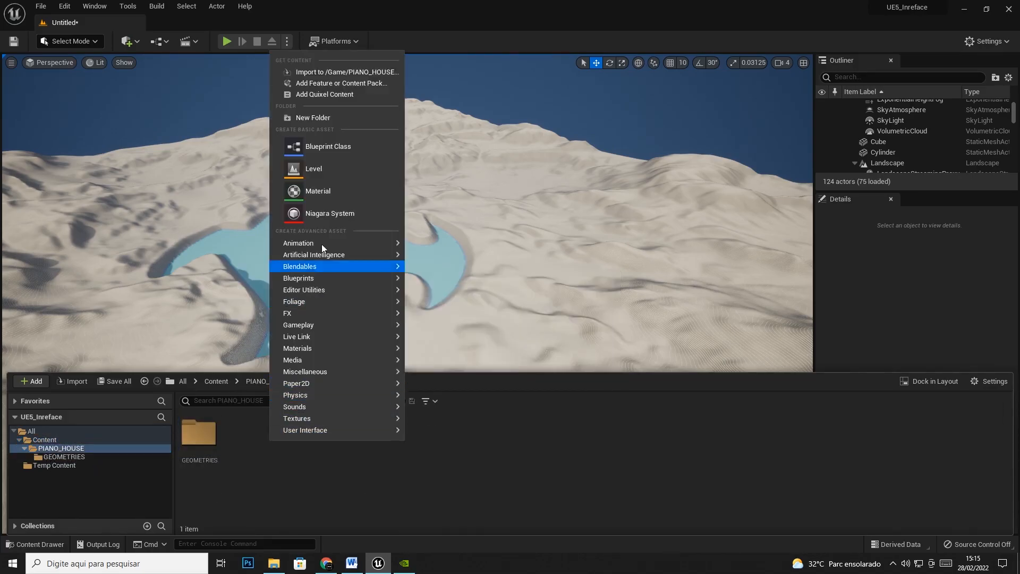
click(335, 116)
text(TEXTURES)
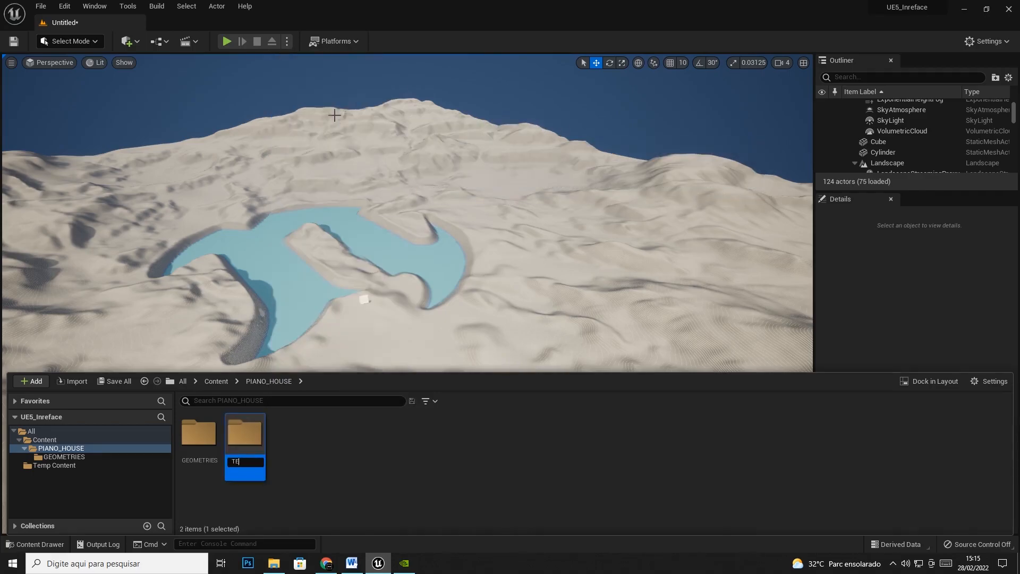
key(Return)
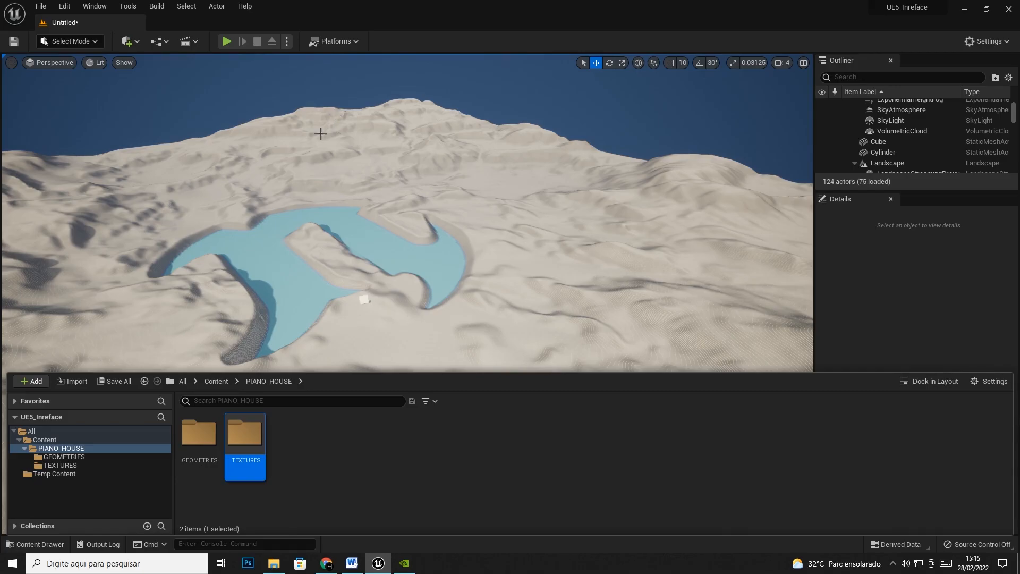
- Move the 055_2 wood texture from Content into the TEXTURES folder
click(103, 439)
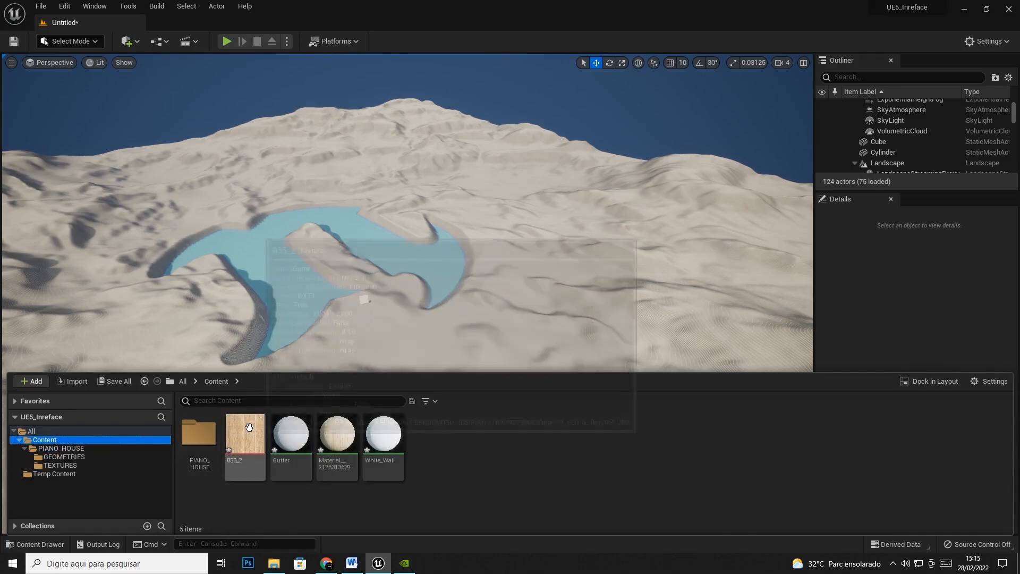
click(245, 441)
drag(245, 441, 63, 466)
click(96, 488)
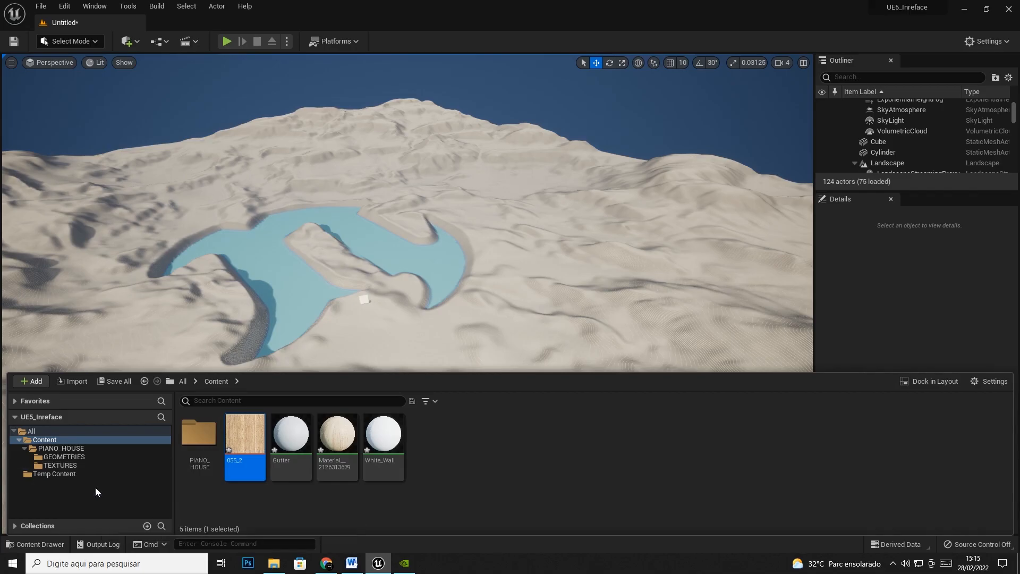
- Create a subfolder named MATERIALS inside the PIANO_HOUSE folder
click(64, 449)
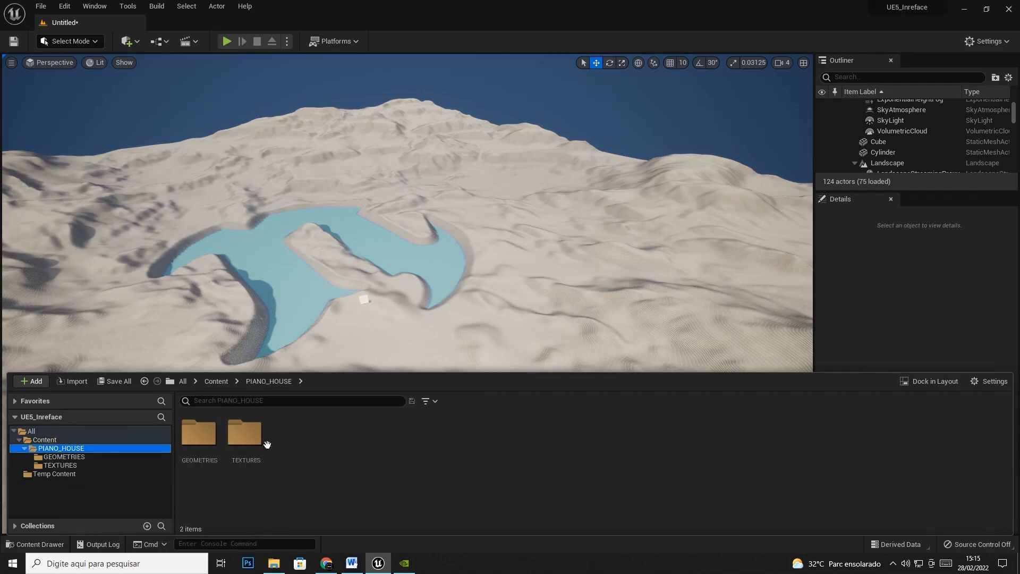
right_click(350, 436)
click(415, 114)
text(MATERIALS)
key(Return)
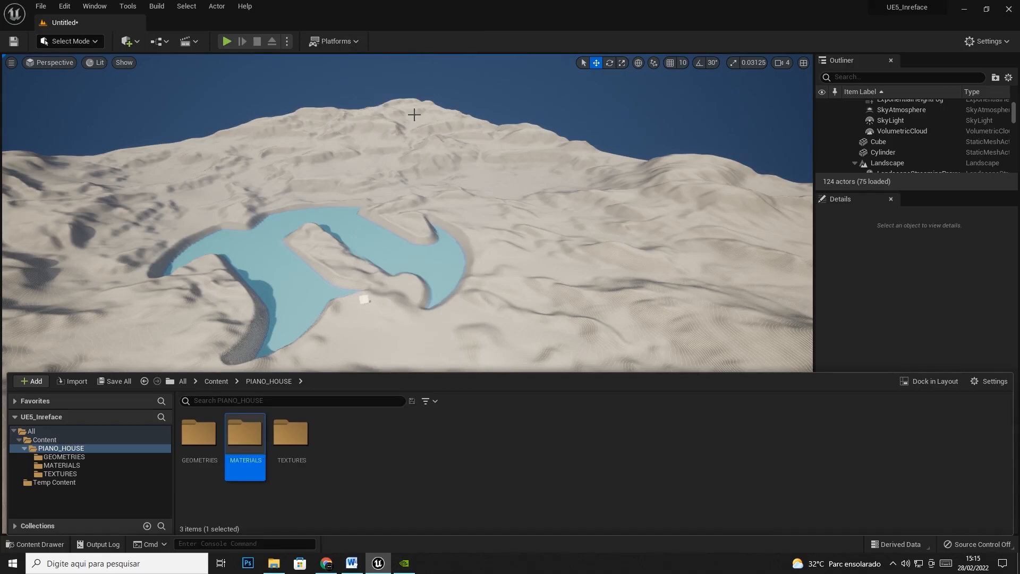
click(45, 440)
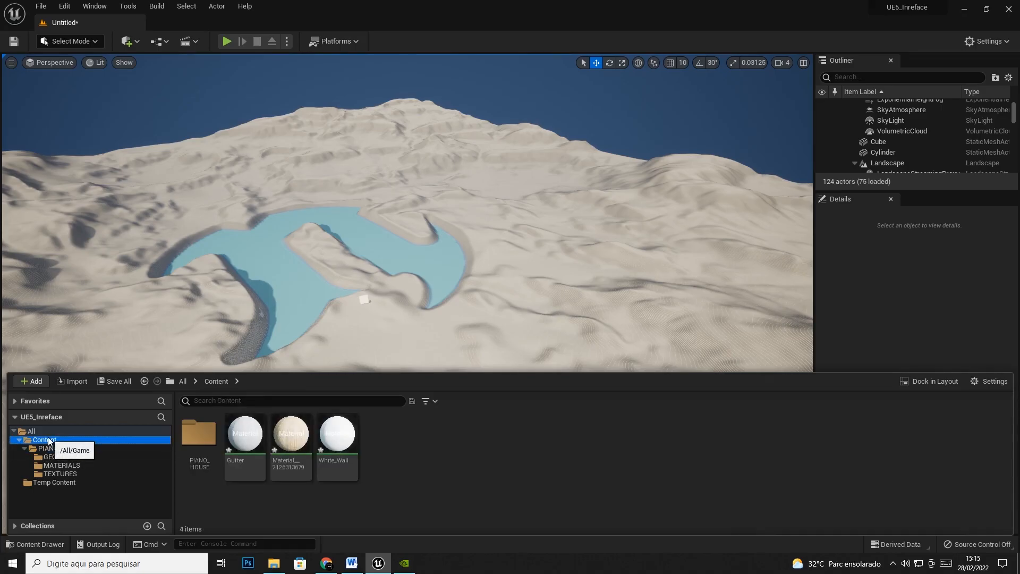
click(244, 441)
shift+click(337, 441)
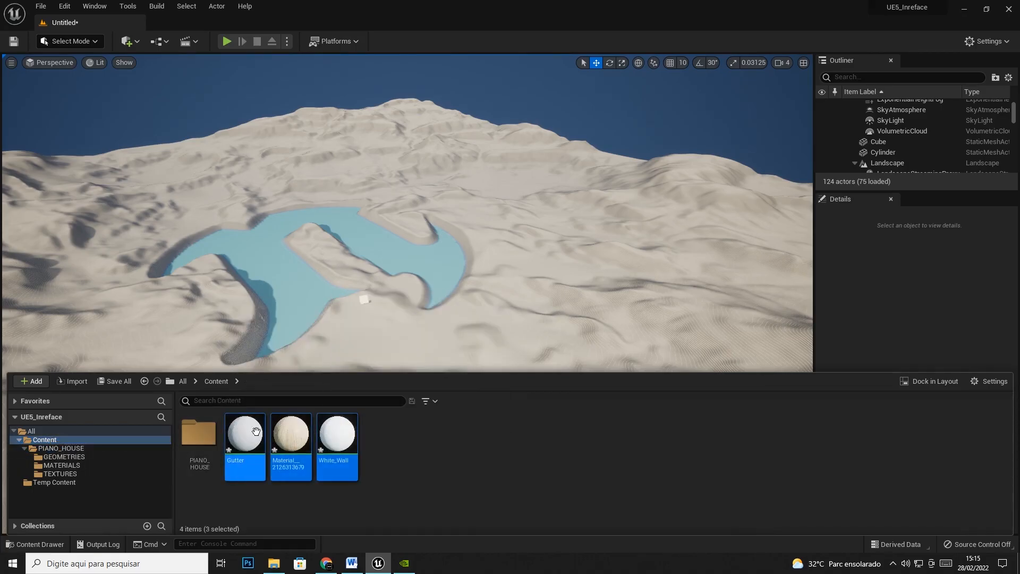
drag(264, 436, 61, 465)
click(93, 486)
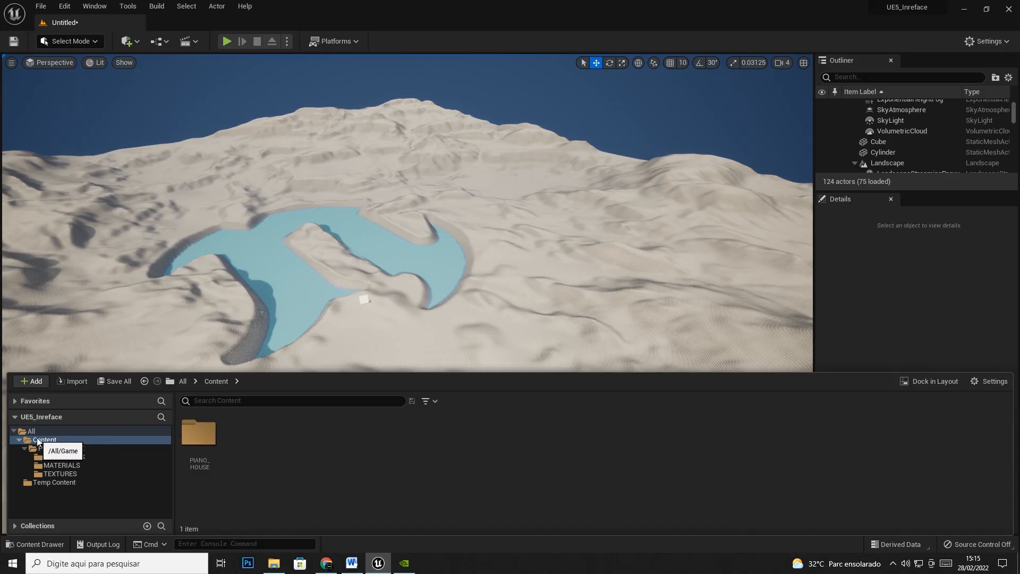
- Check the contents of the GEOMETRIES, MATERIALS and TEXTURES folders inside PIANO_HOUSE
double_click(215, 442)
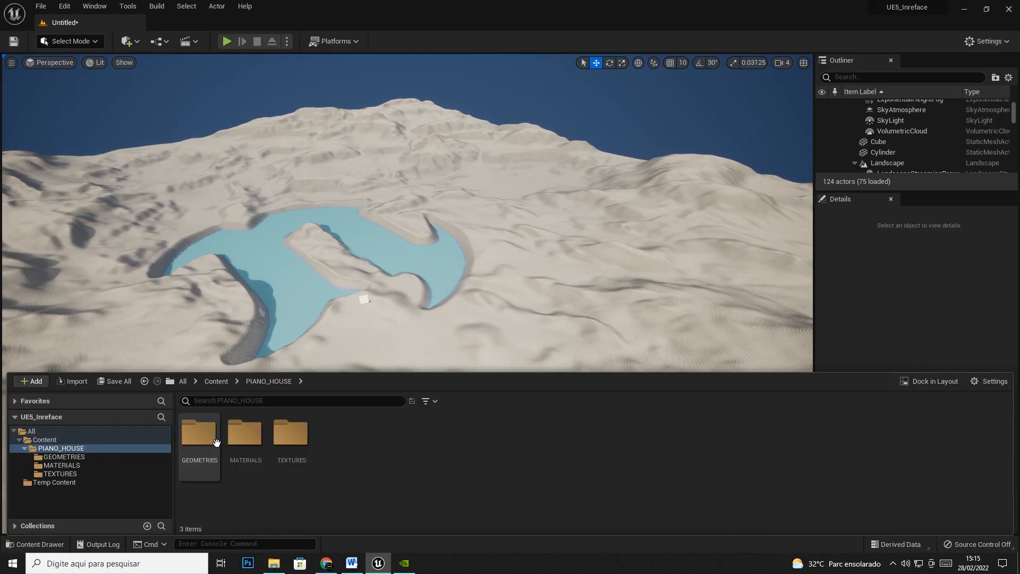
double_click(217, 443)
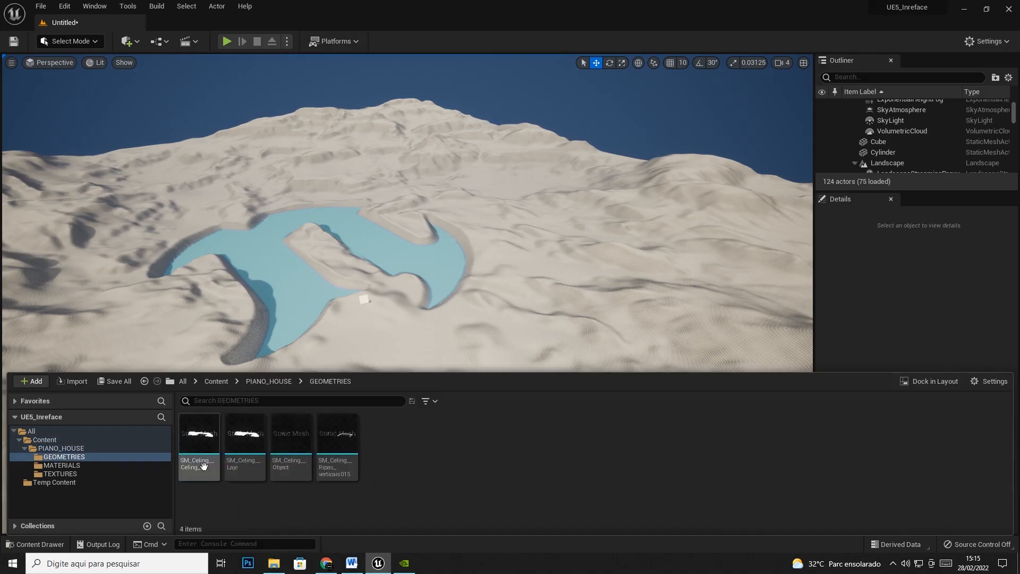
click(54, 466)
click(55, 474)
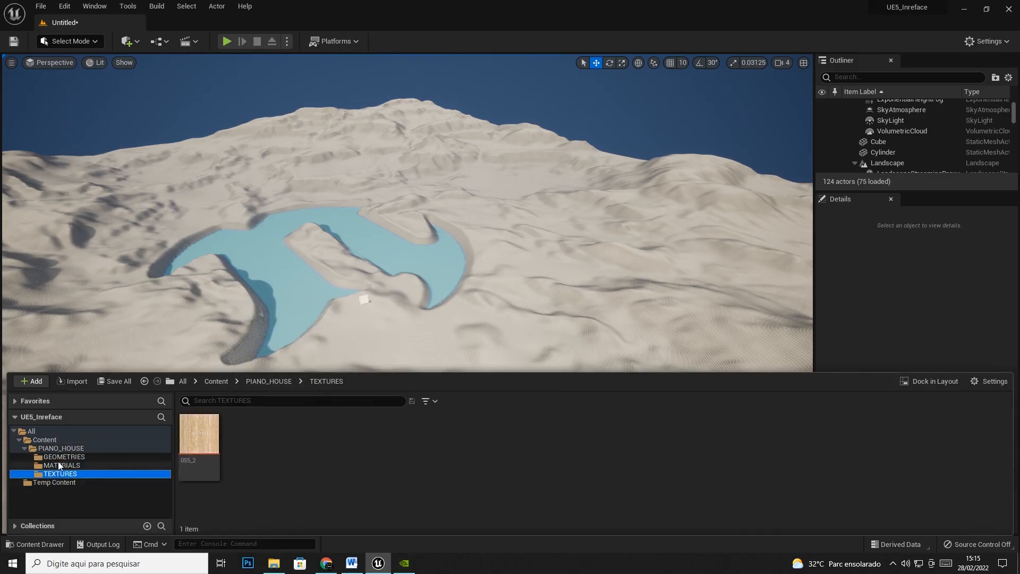
- Create a subfolder named CEILING inside the GEOMETRIES folder
click(59, 457)
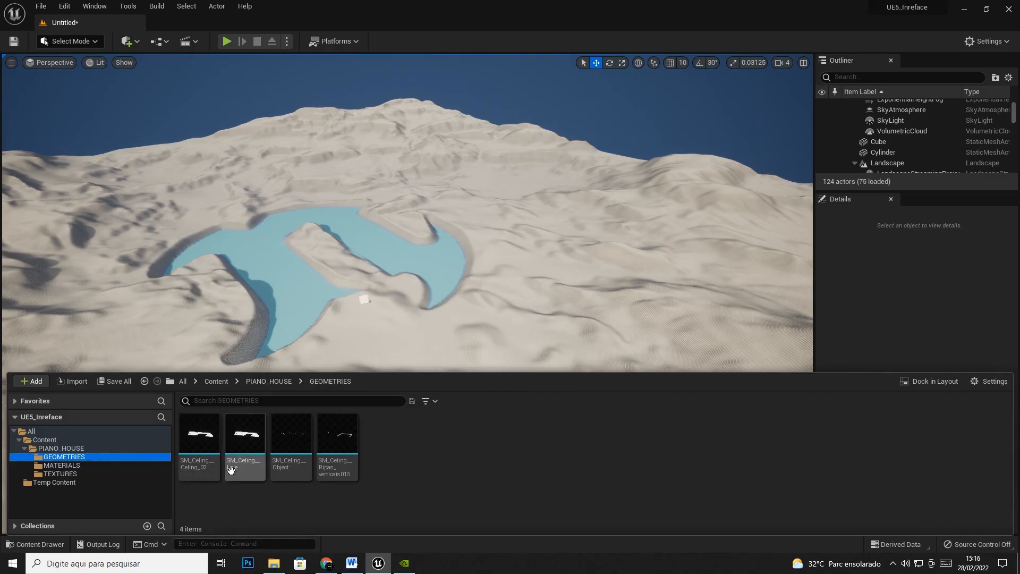
right_click(440, 437)
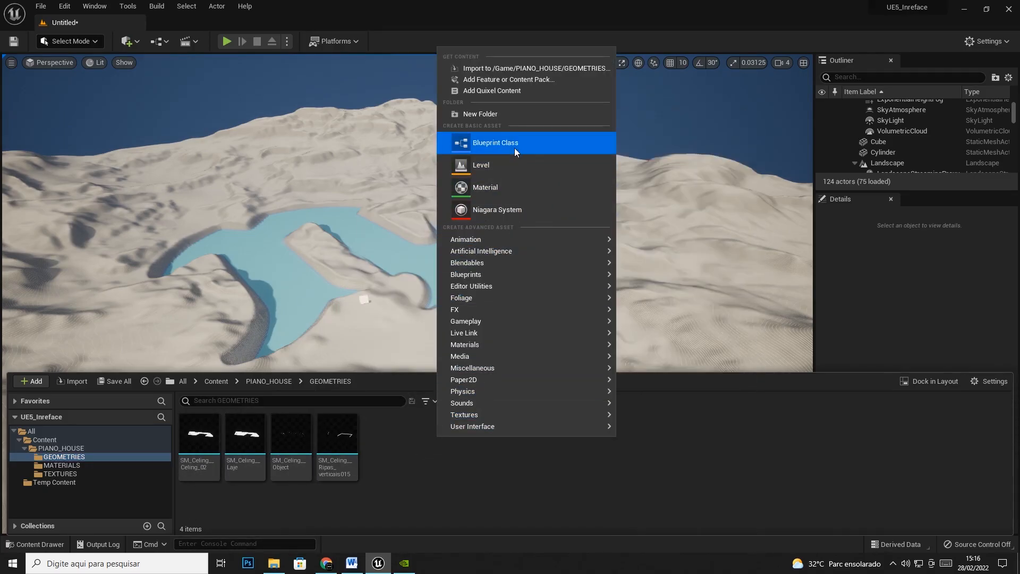
click(511, 114)
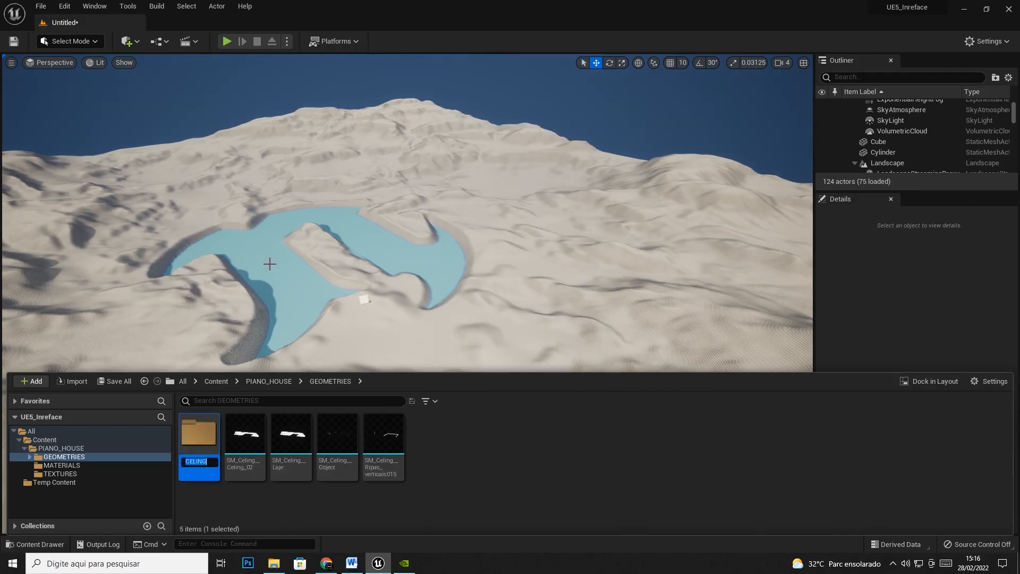
key(BackSpace)
- Move all four SM_Celing static meshes from GEOMETRIES into the CEILING folder
click(245, 442)
shift+click(384, 446)
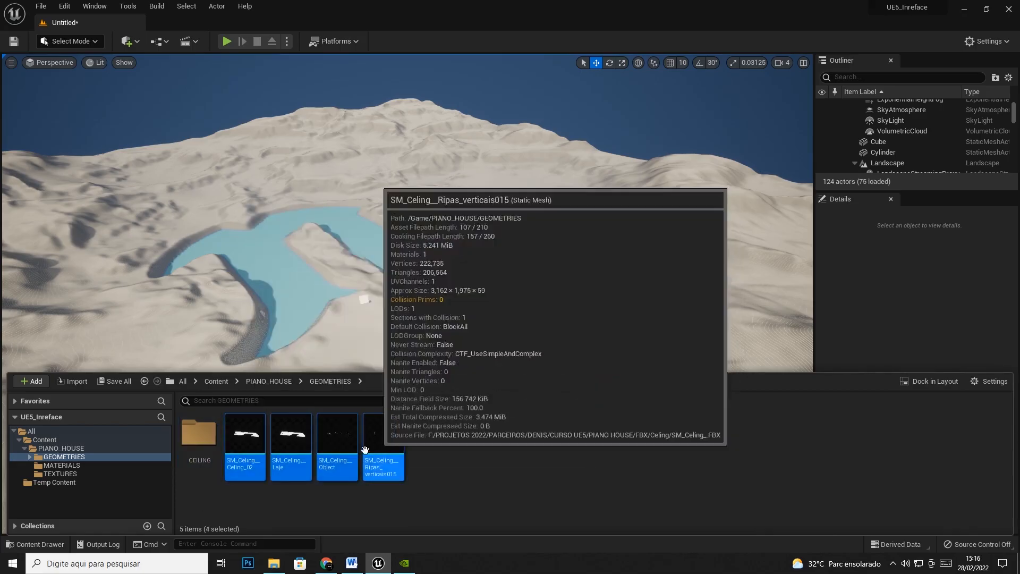
drag(263, 435, 201, 442)
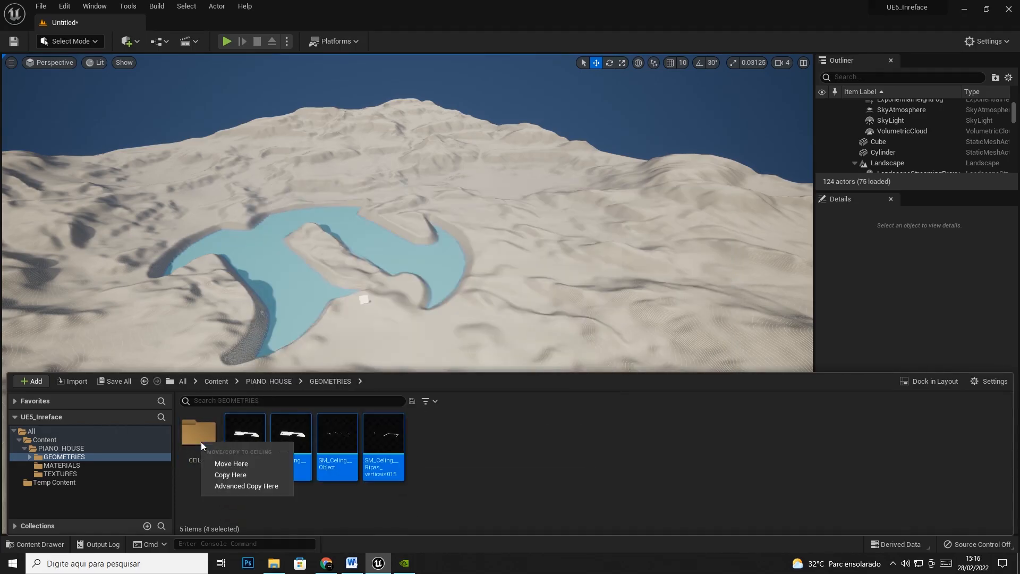
click(230, 464)
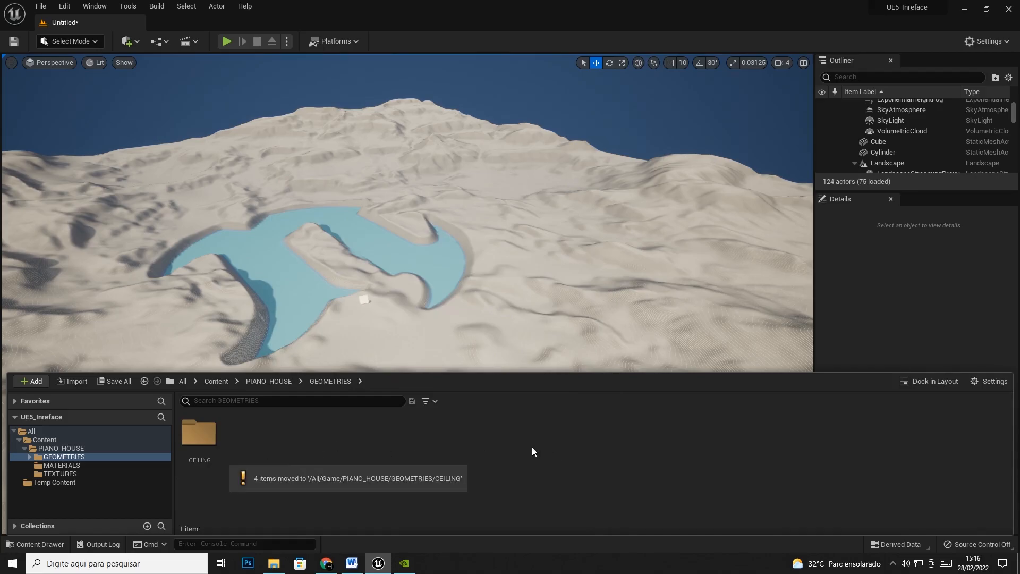
- Import all of the SM_Deco_ FBX file from the FBX/Deco directory into the GEOMETRIES folder with the current import options
right_click(532, 451)
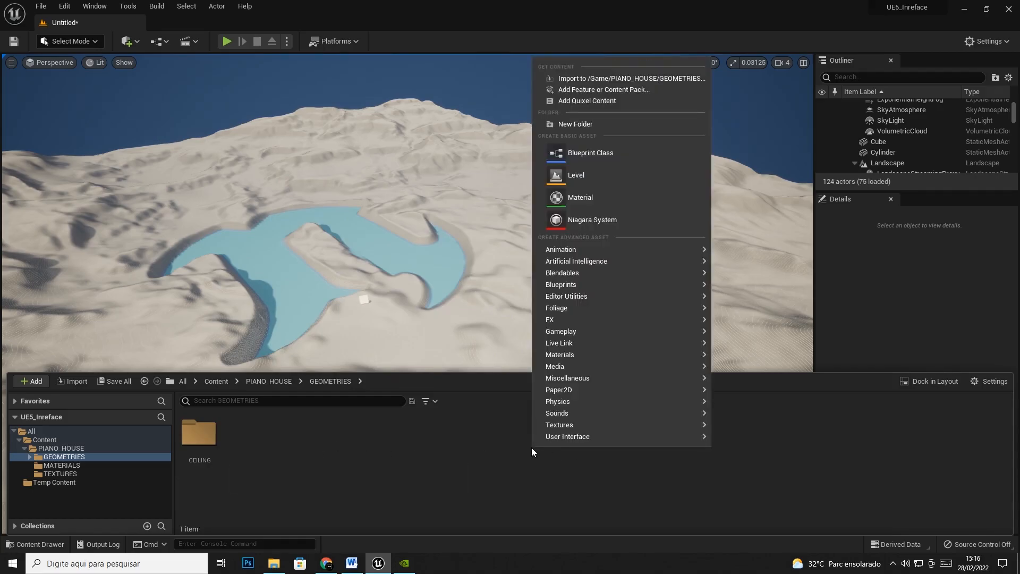
click(604, 78)
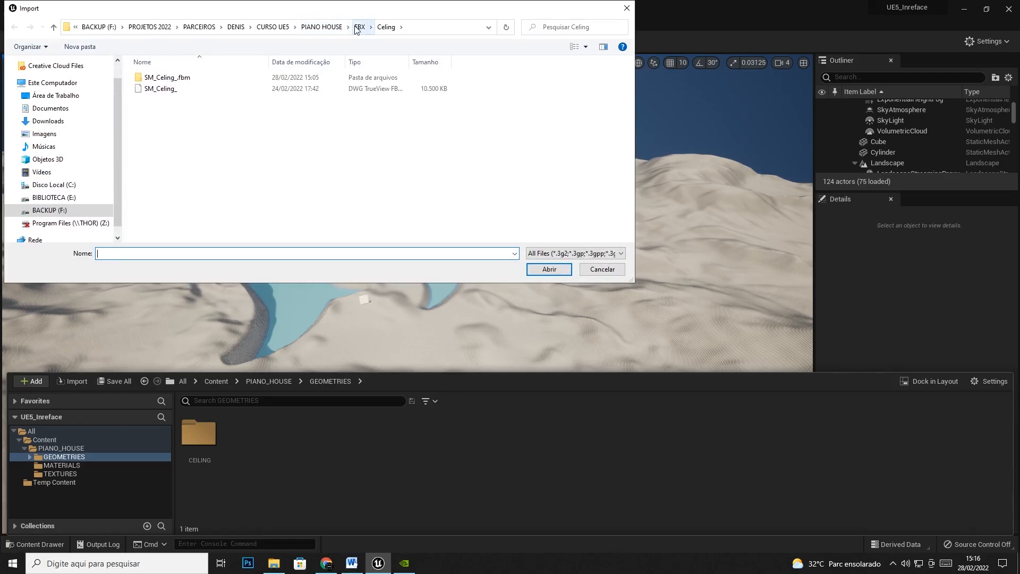
click(359, 27)
double_click(153, 88)
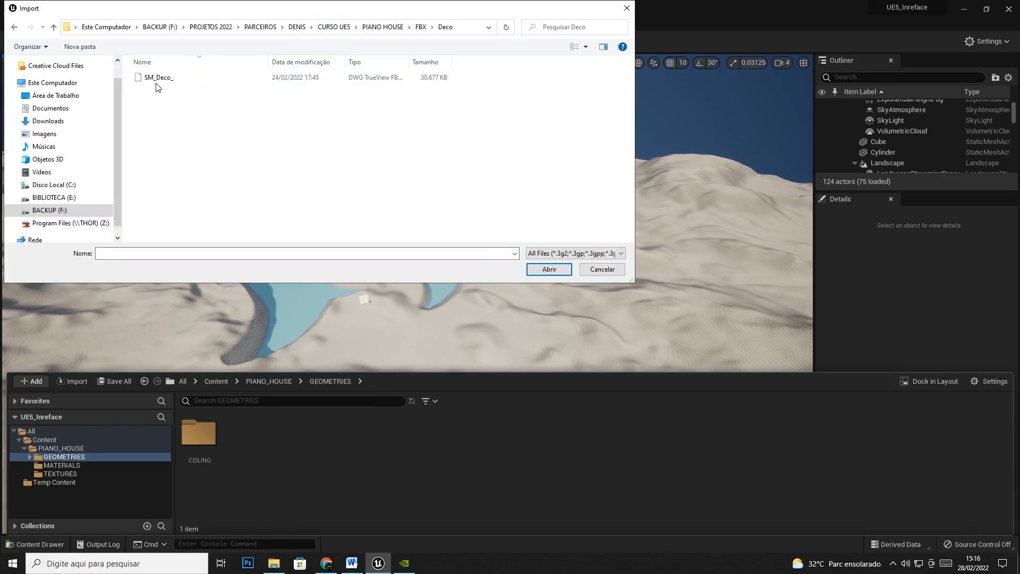
double_click(160, 79)
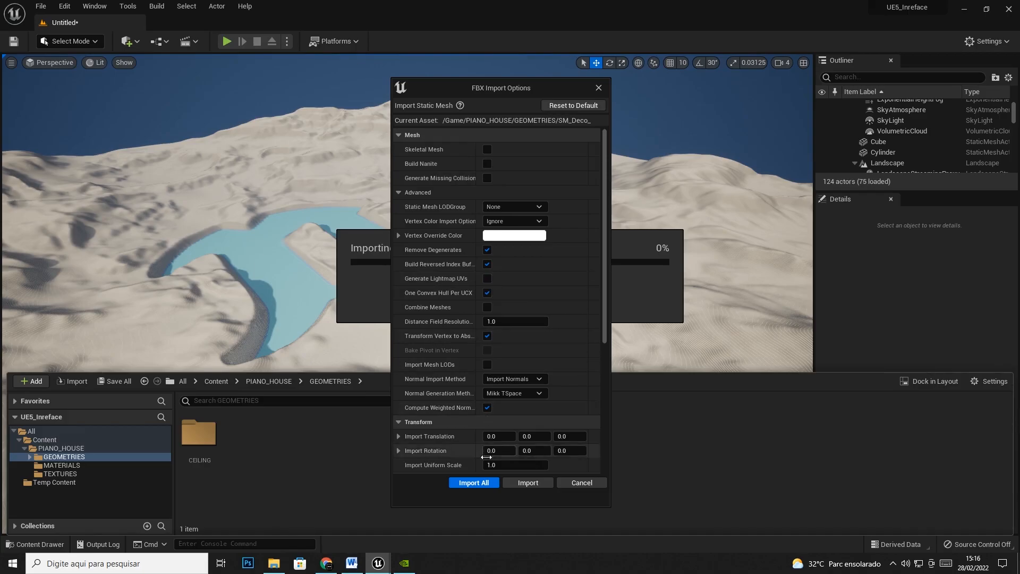
click(482, 485)
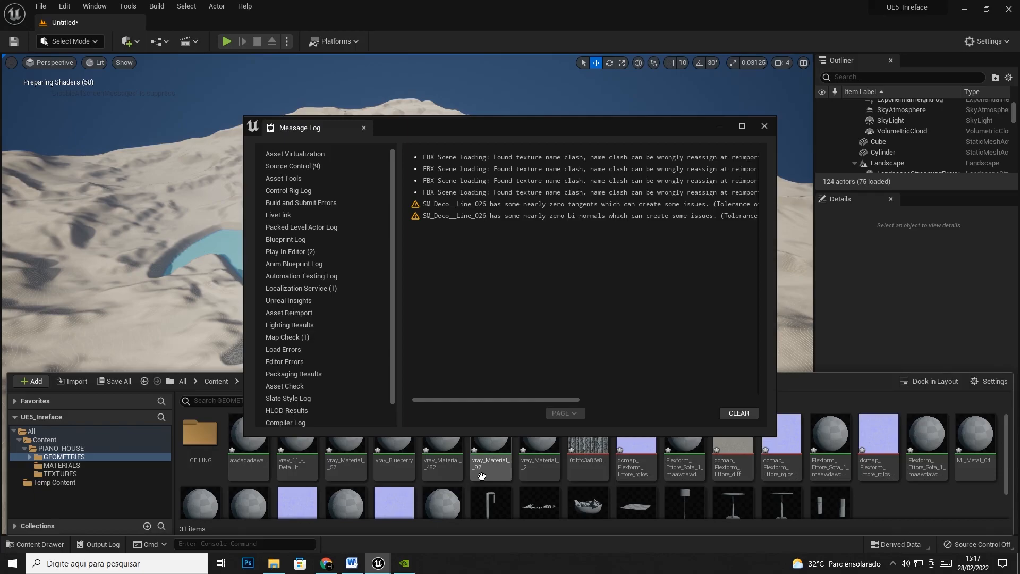
- Review the import messages in the Message Log, clear them and close the log
drag(534, 400, 720, 400)
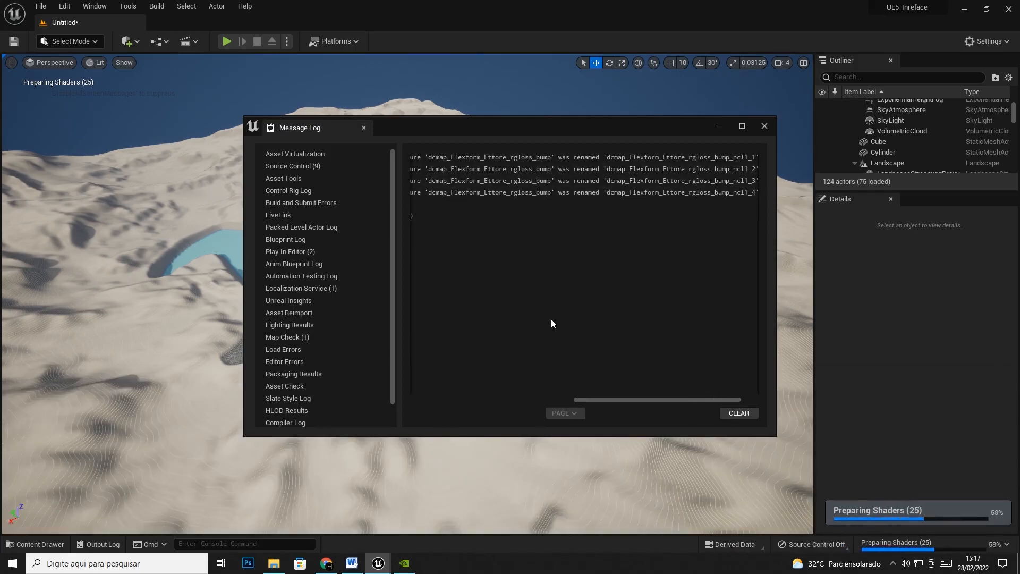
drag(652, 398, 446, 391)
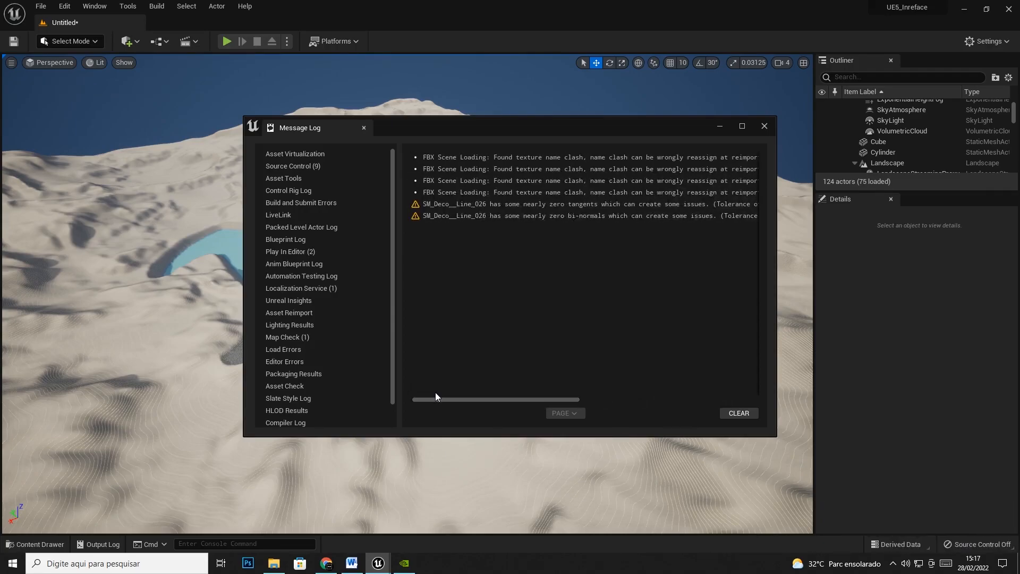
drag(445, 387, 730, 416)
click(733, 416)
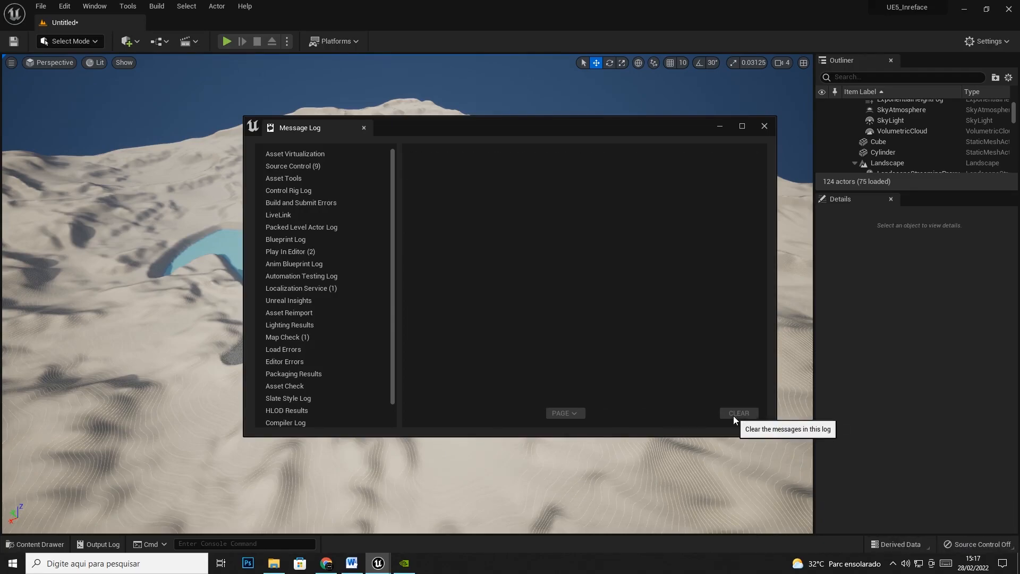
click(764, 127)
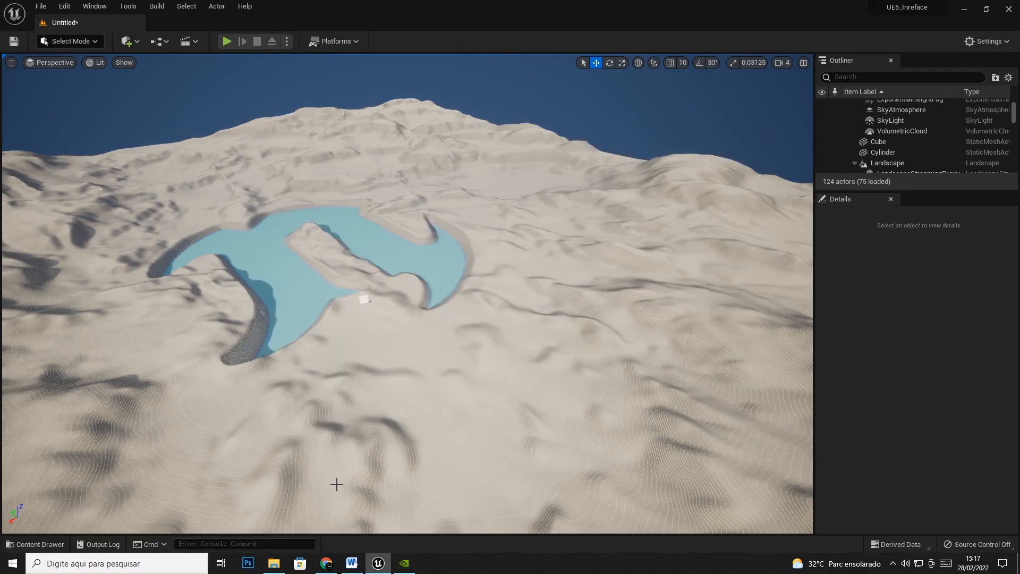
- Open Content Browser 1 as a permanent panel in the editor layout
key(ctrl+space)
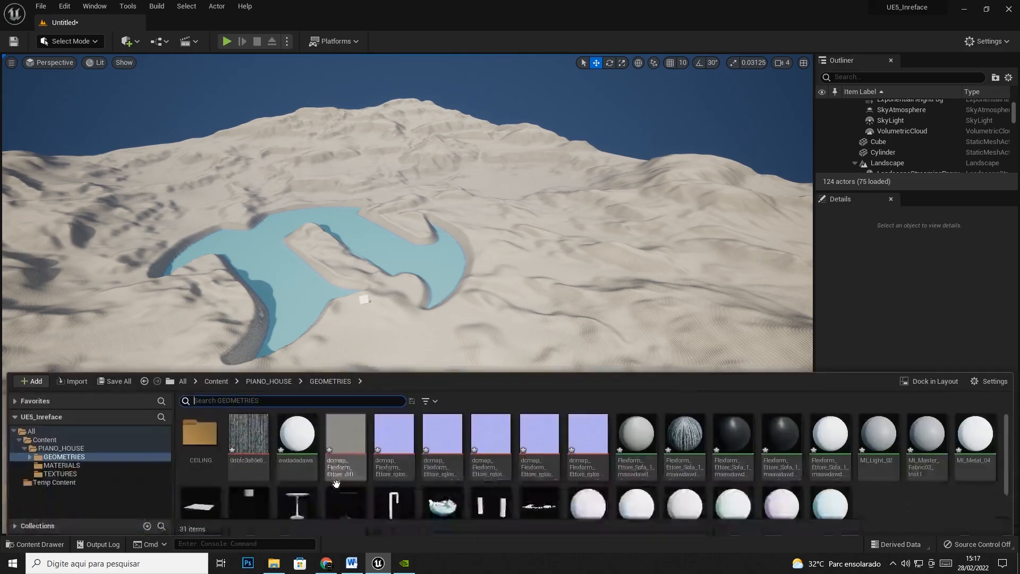
click(94, 6)
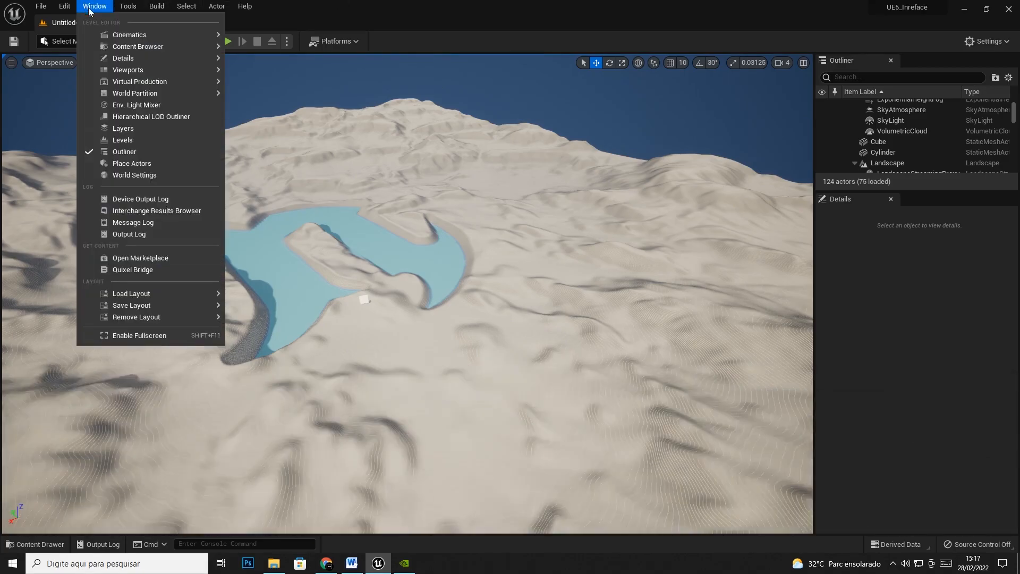
mouse_move(135, 37)
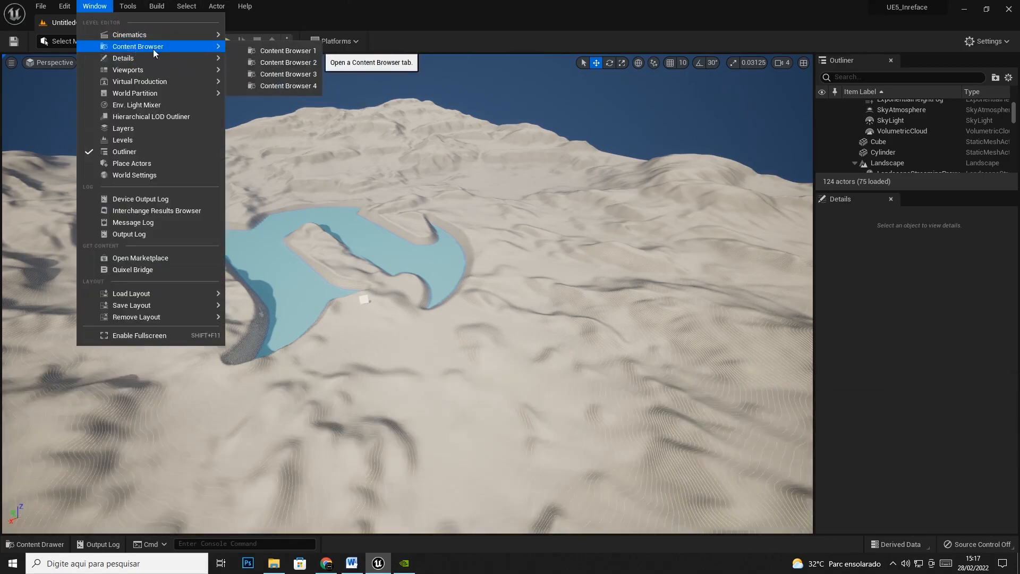
click(266, 49)
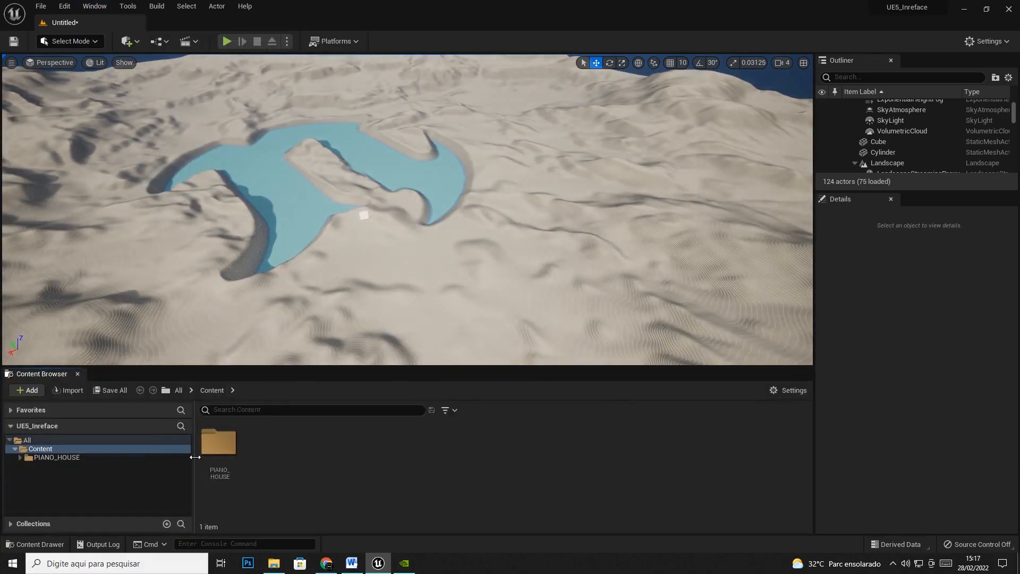
- Create a subfolder named DECO inside PIANO_HOUSE/GEOMETRIES
double_click(229, 444)
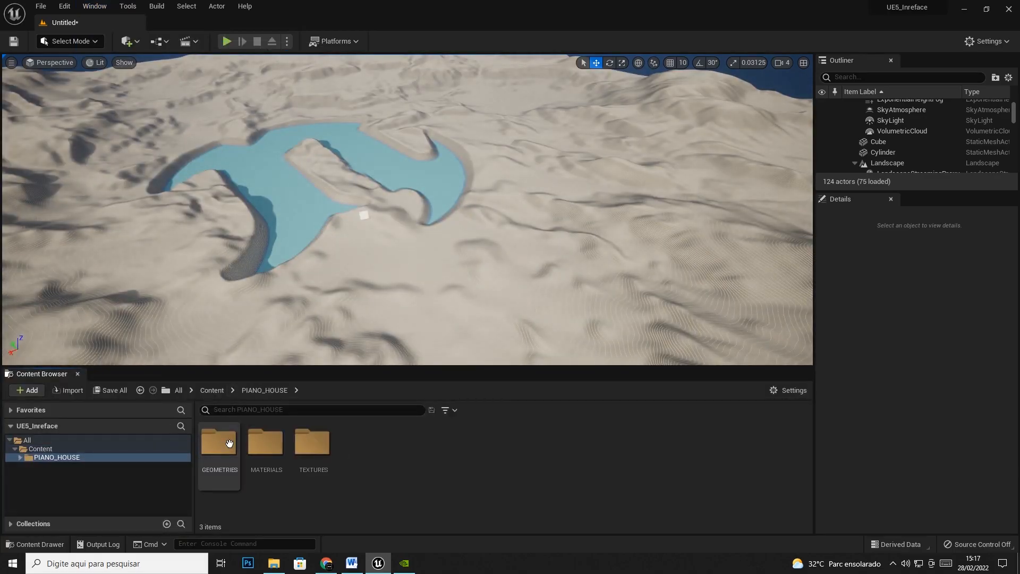
double_click(229, 443)
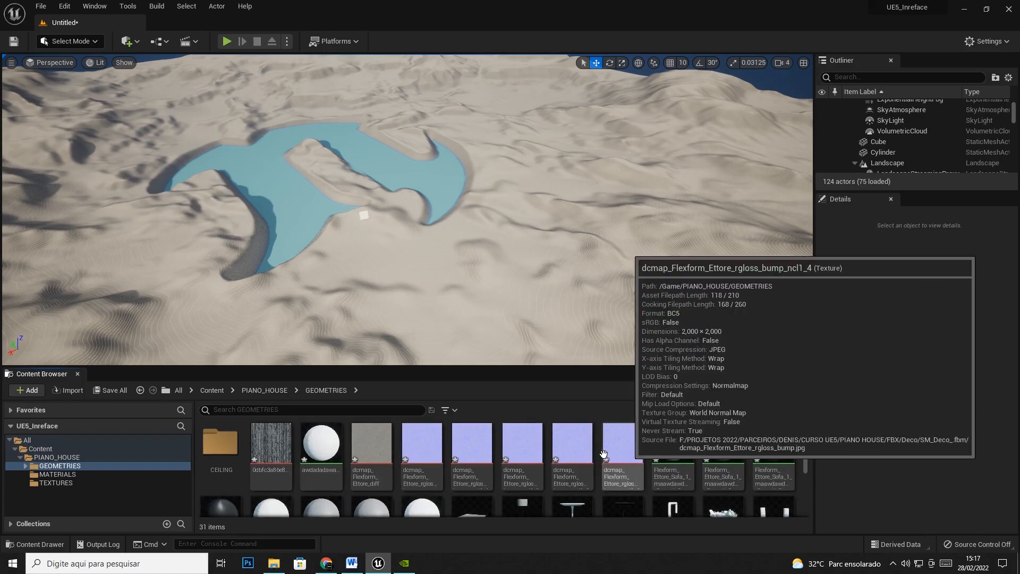
scroll(604, 453, down, 3)
right_click(594, 478)
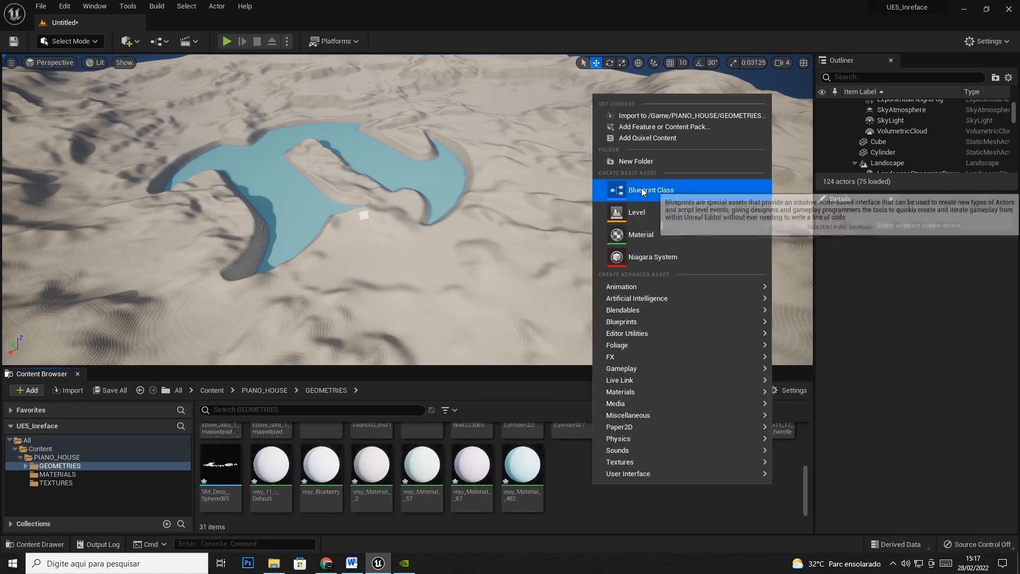
click(638, 160)
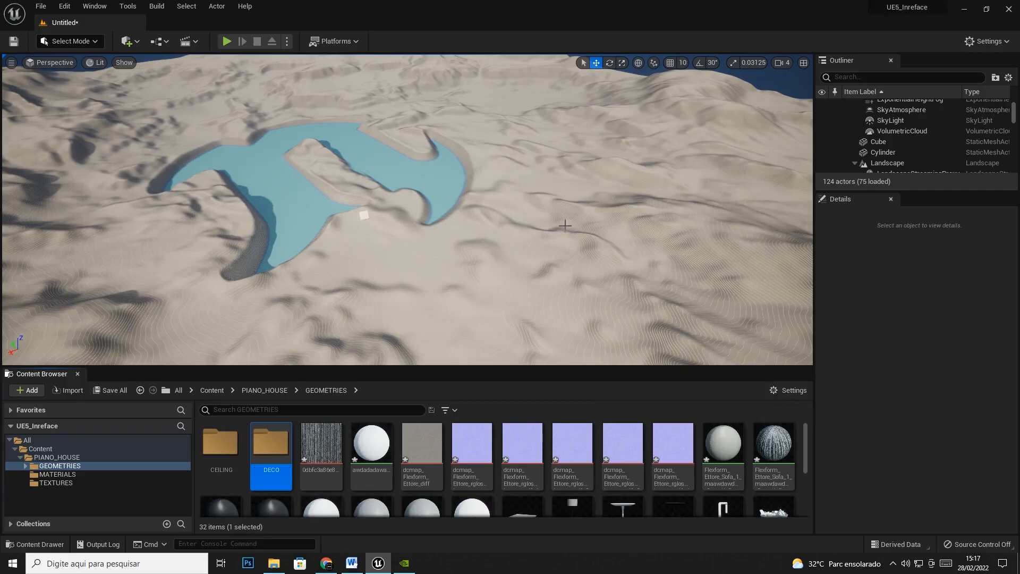
- Move all the SM_Deco static meshes from GEOMETRIES into the DECO folder
scroll(526, 482, down, 2)
click(523, 488)
scroll(531, 484, down, 2)
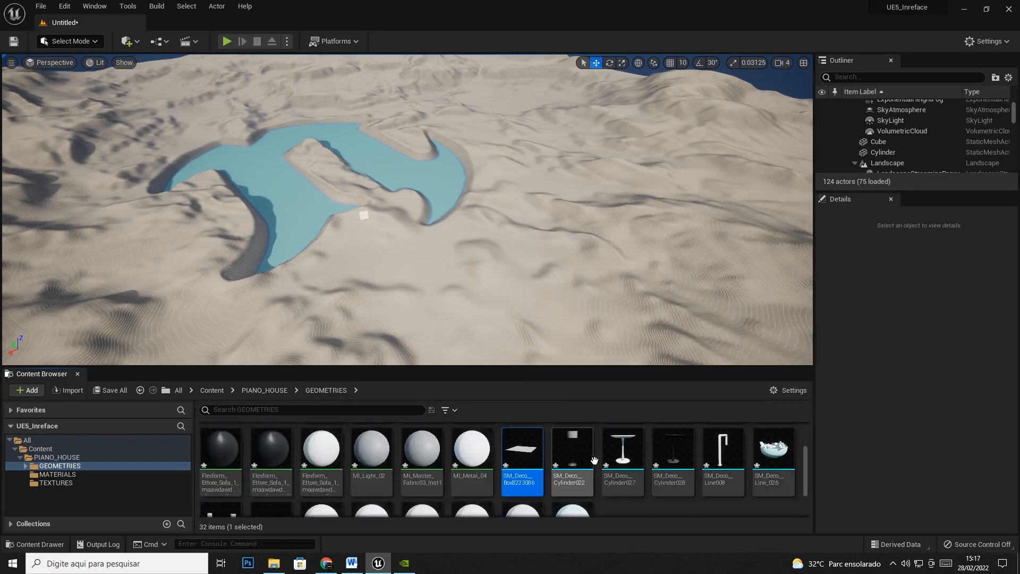
scroll(602, 464, down, 3)
shift+click(274, 481)
scroll(473, 494, up, 4)
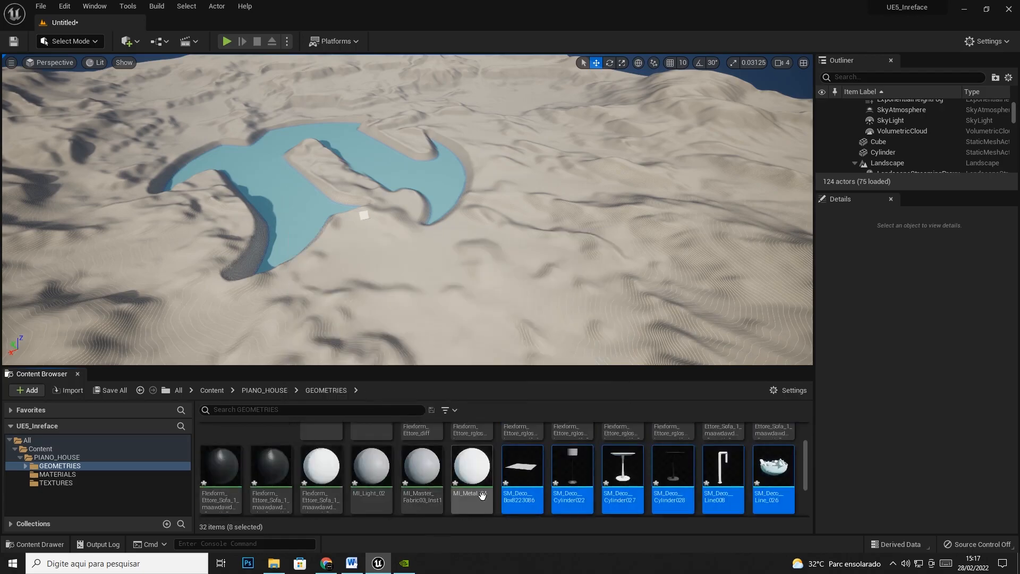
scroll(482, 495, up, 2)
drag(523, 507, 269, 451)
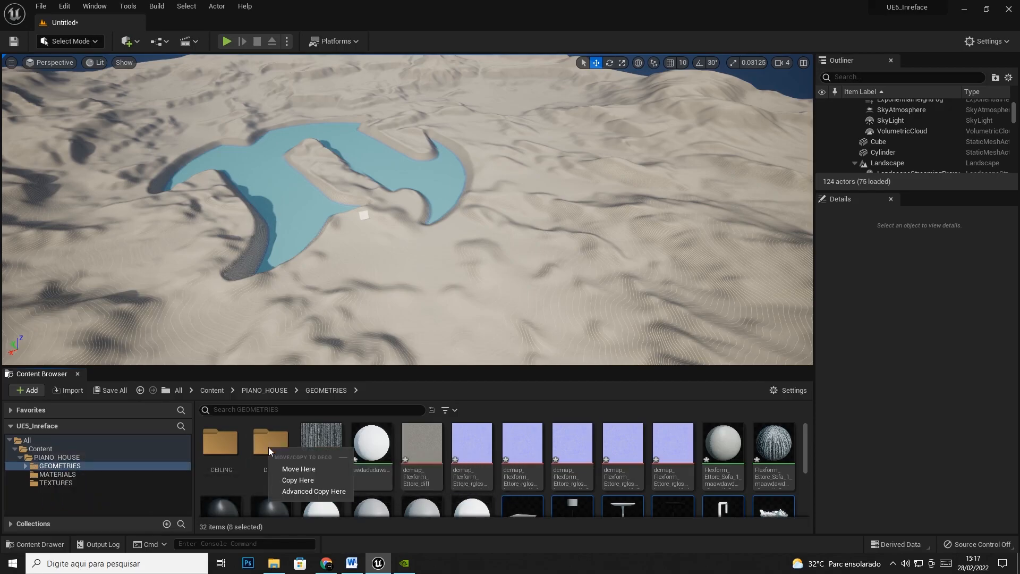
click(302, 469)
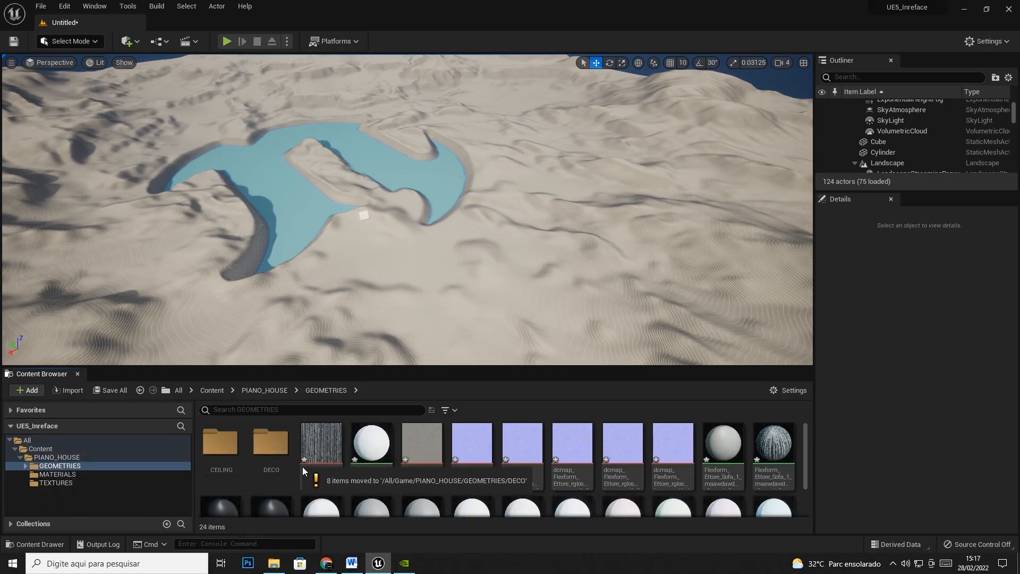
- Move all the imported material assets, from awdadadawa to vray_Material_483, out of GEOMETRIES into the PIANO_HOUSE/MATERIALS folder
click(25, 467)
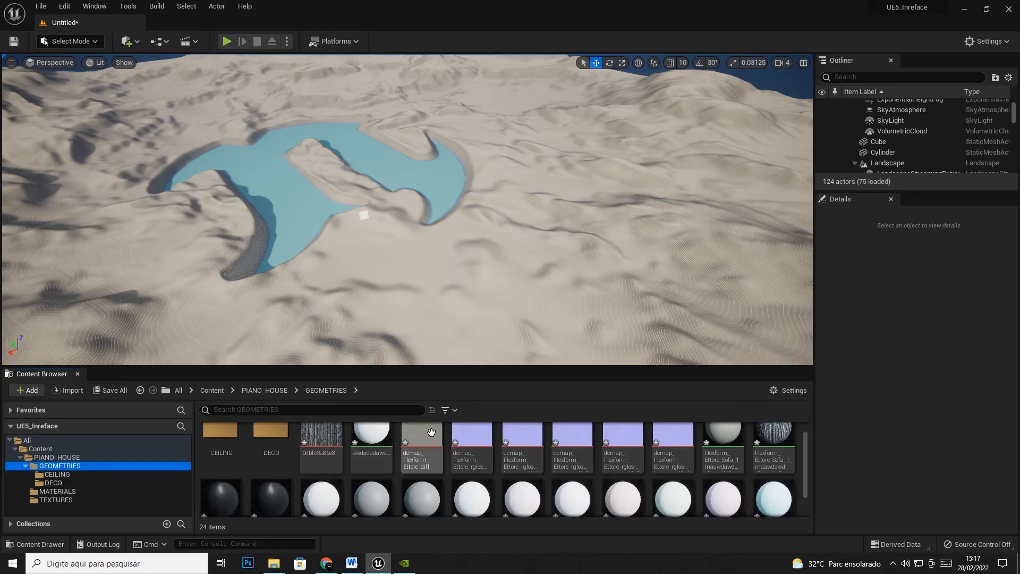
click(377, 456)
scroll(659, 452, down, 1)
ctrl+click(724, 446)
ctrl+click(770, 445)
scroll(520, 461, down, 1)
ctrl+click(228, 486)
ctrl+click(270, 485)
ctrl+click(314, 484)
ctrl+click(361, 483)
ctrl+click(414, 483)
ctrl+click(471, 483)
ctrl+click(522, 484)
ctrl+click(572, 484)
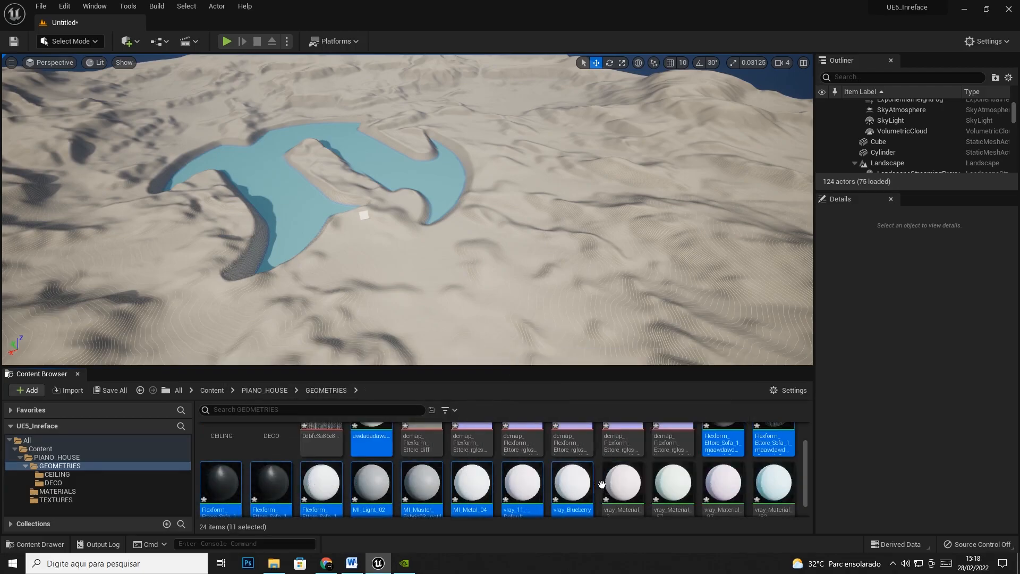
ctrl+click(622, 484)
ctrl+click(665, 485)
ctrl+click(724, 483)
ctrl+click(774, 484)
scroll(638, 479, down, 1)
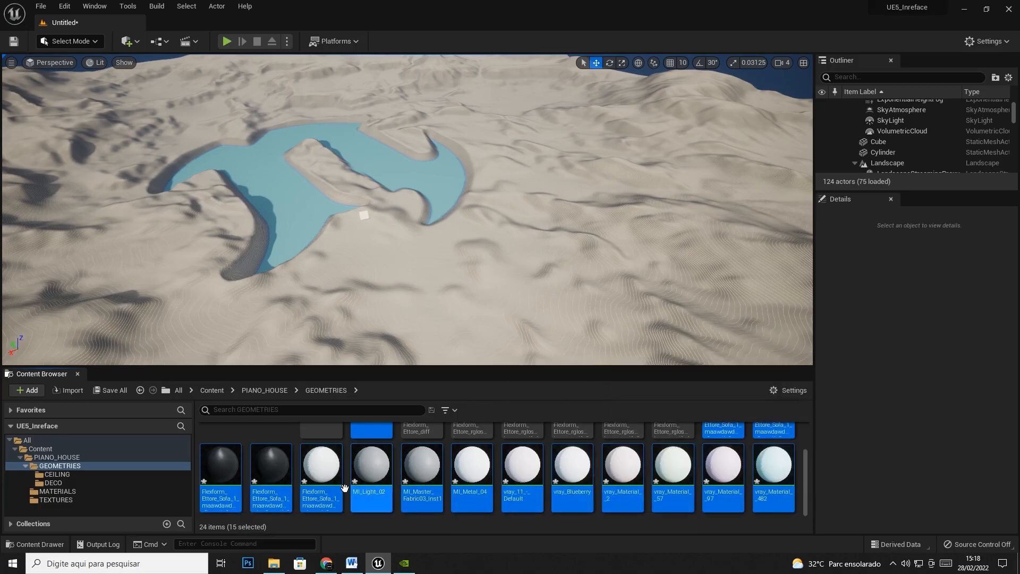
scroll(404, 468, up, 2)
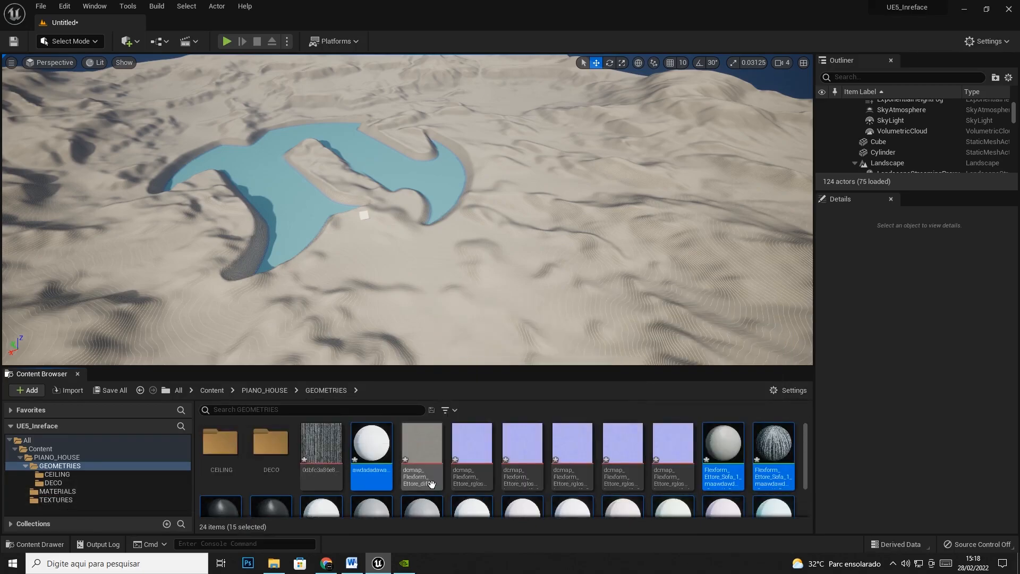
drag(375, 452, 49, 490)
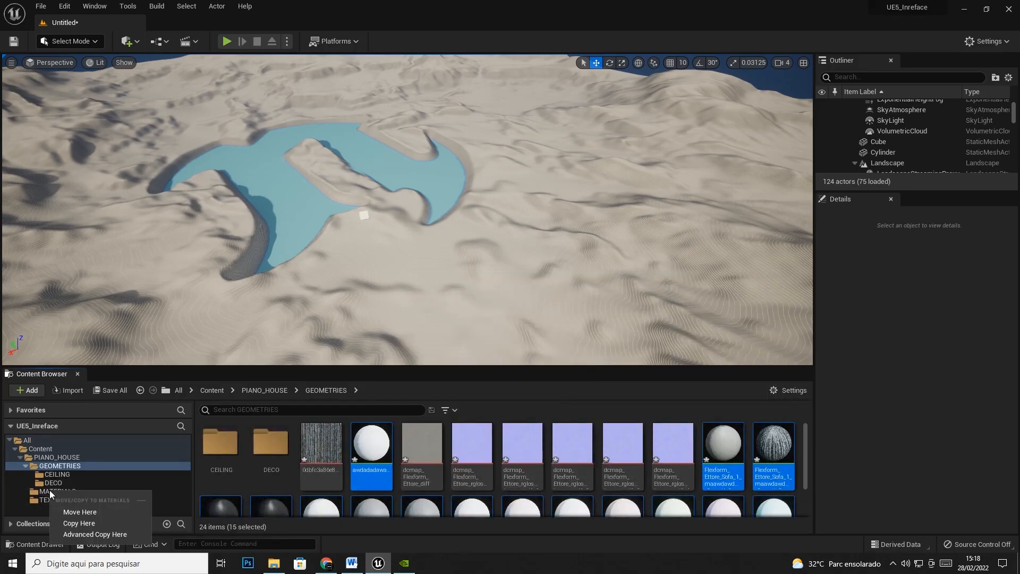
click(91, 513)
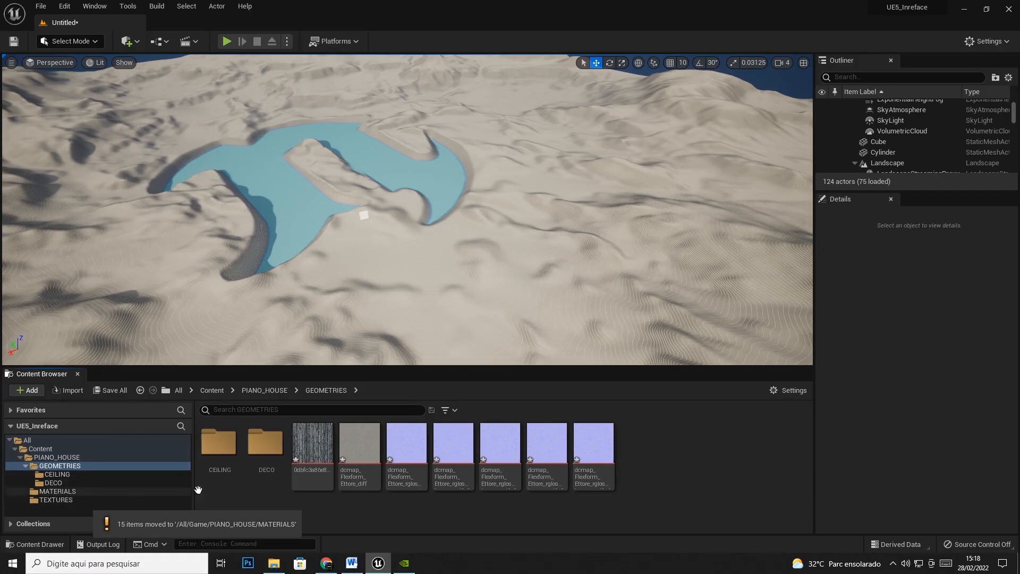
- Move all the remaining loose textures, including the dcmap_Flexform_Ettore maps, from GEOMETRIES into the PIANO_HOUSE/TEXTURES folder
click(313, 449)
shift+click(594, 449)
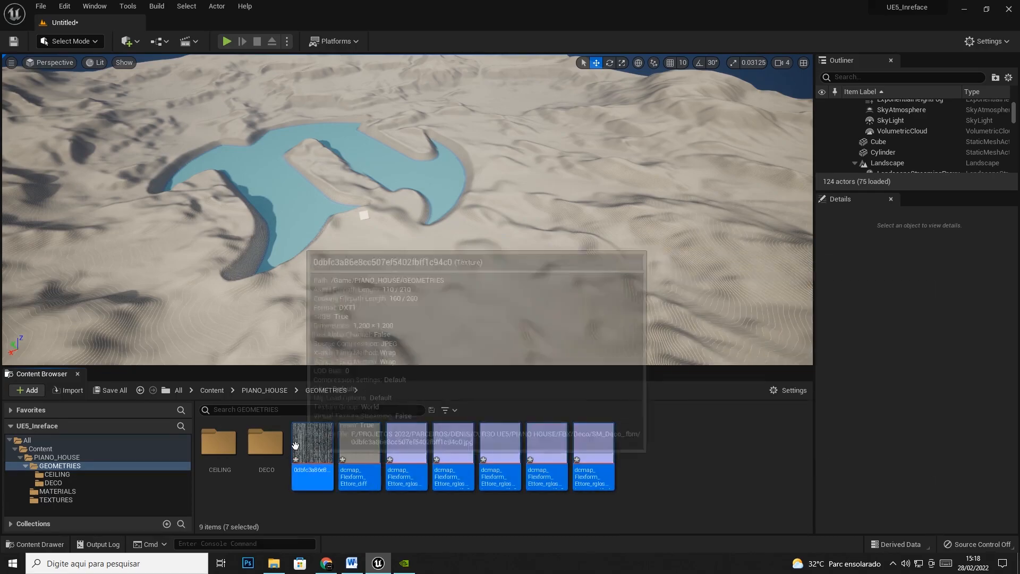
drag(295, 449, 52, 500)
click(88, 462)
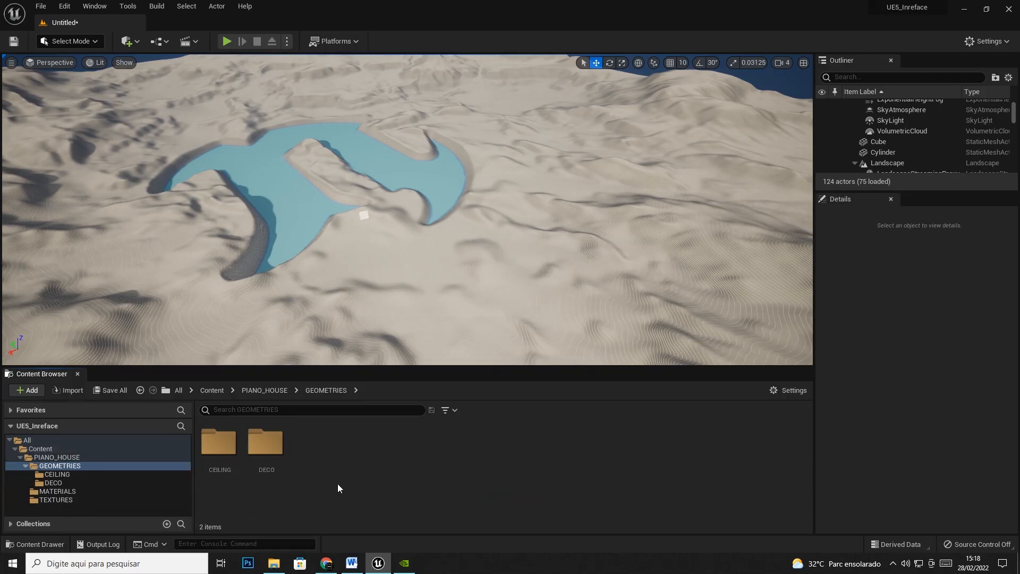
- Import the SM_Floor_ model from the FBX/Floor folder into GEOMETRIES, using the current FBX import options for all
right_click(336, 470)
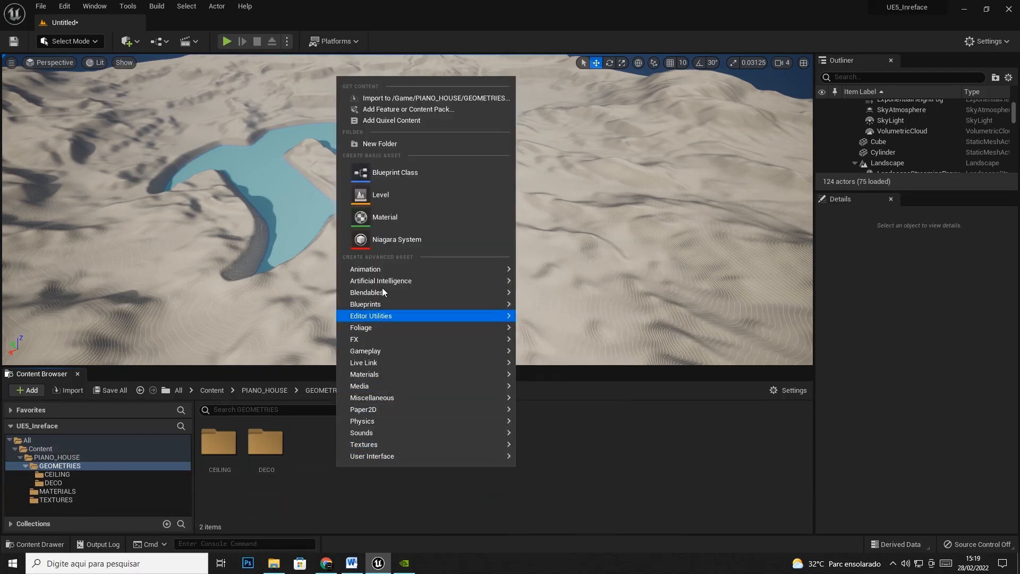
click(403, 101)
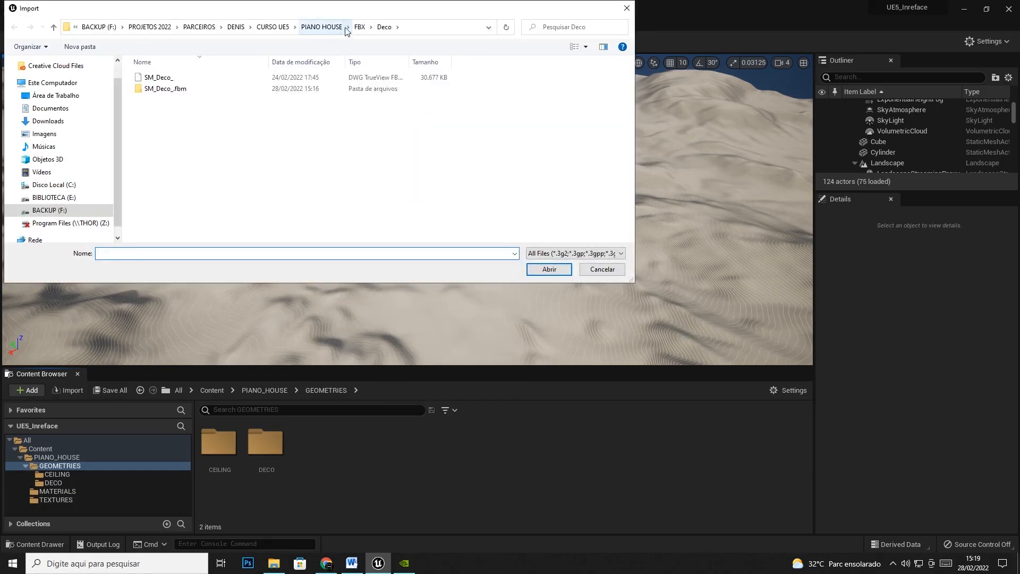
click(359, 27)
double_click(159, 104)
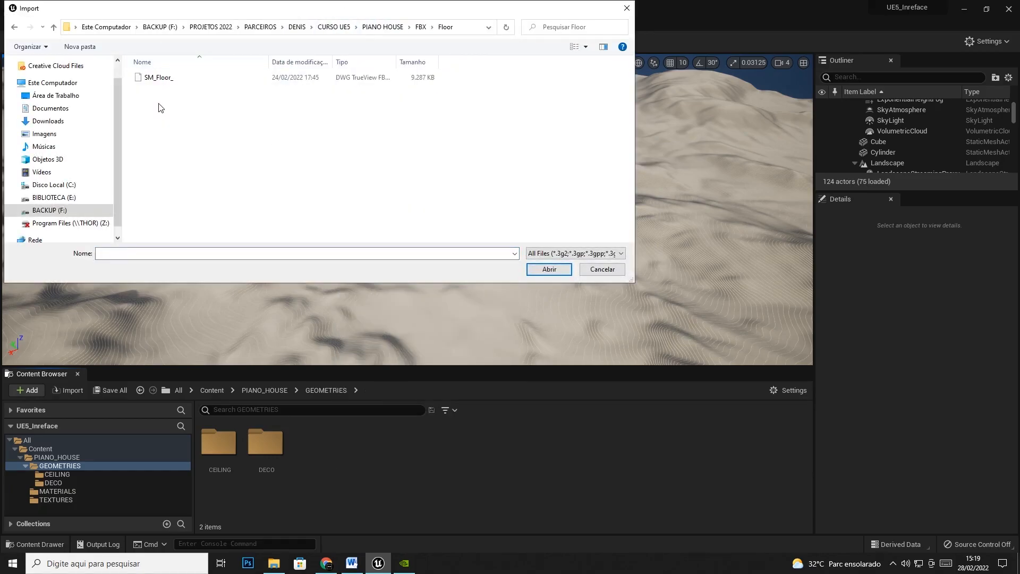
click(164, 77)
double_click(162, 77)
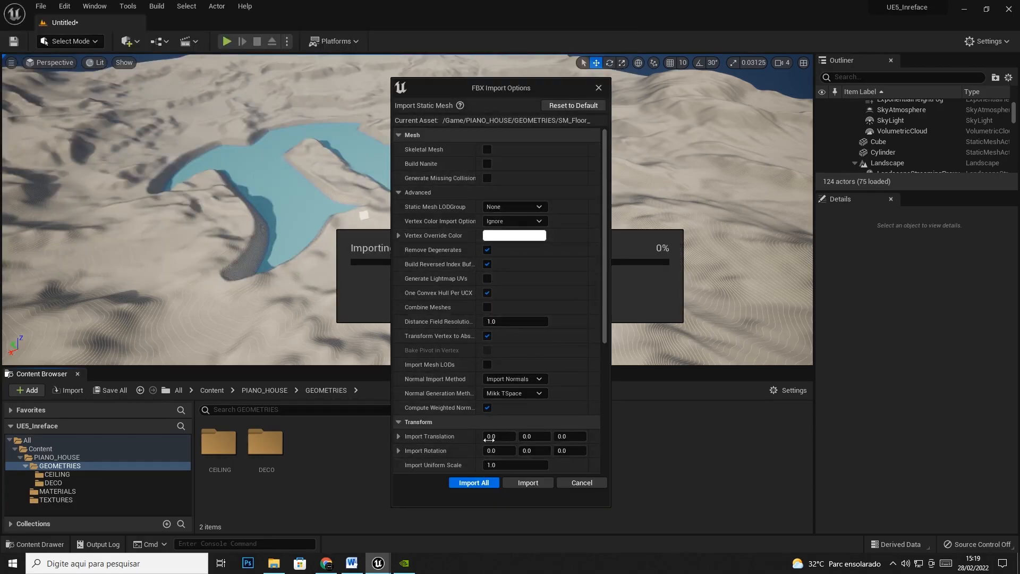
click(479, 483)
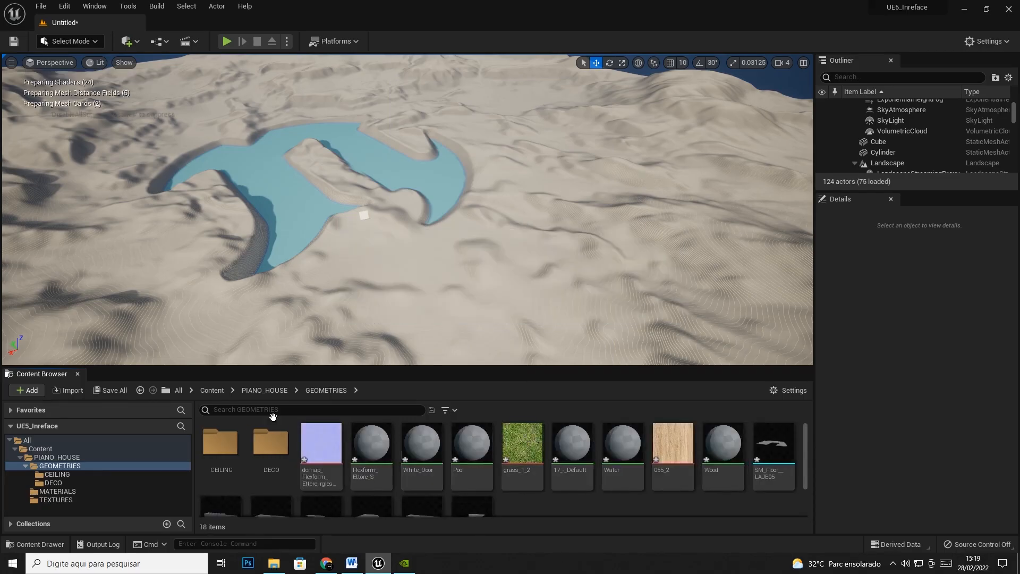
- Create a subfolder named FLOOR inside PIANO_HOUSE/GEOMETRIES
right_click(525, 492)
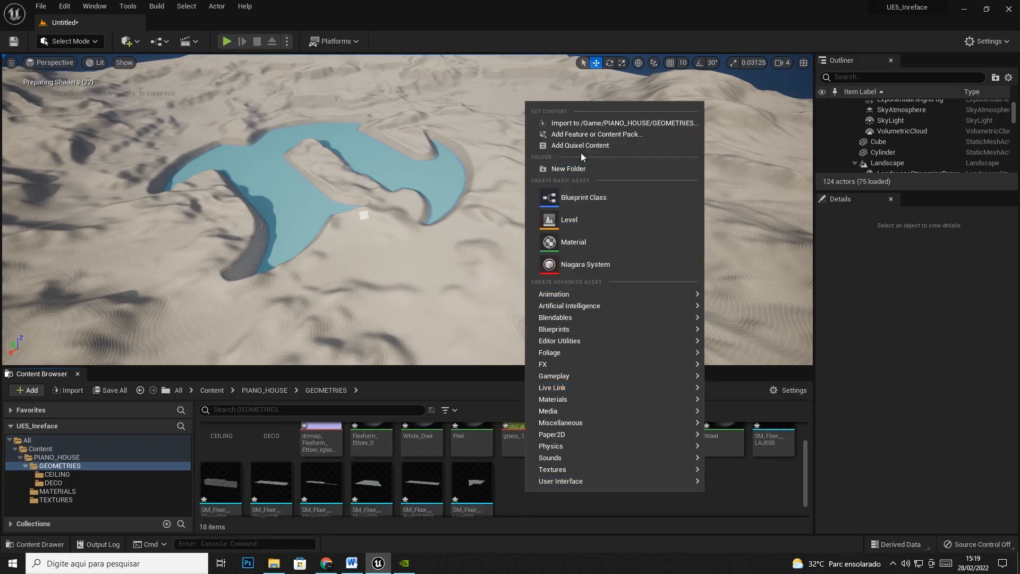
click(573, 168)
text(FL)
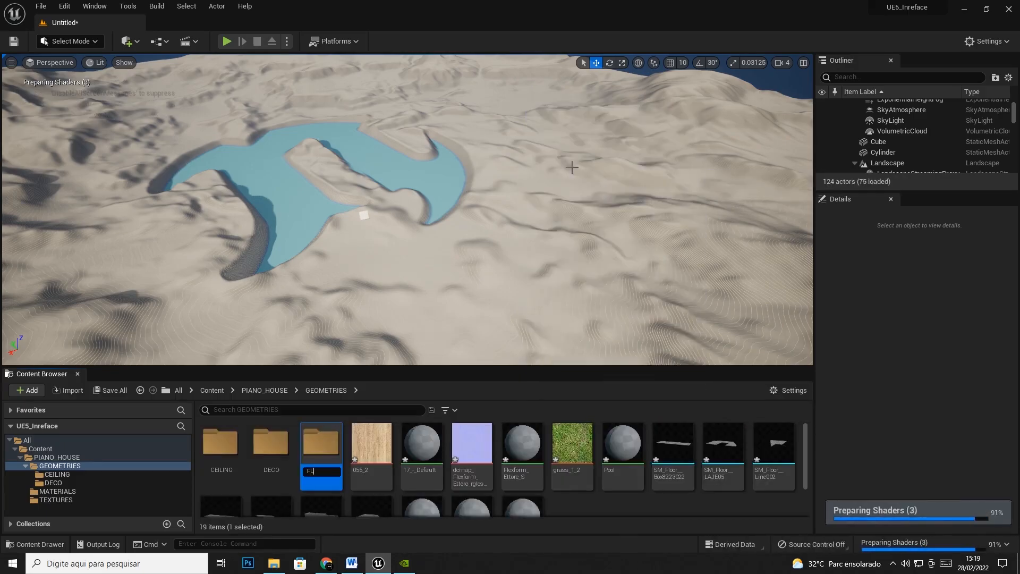
text(OOR)
key(Return)
- Move all the SM_Floor static meshes from GEOMETRIES into the FLOOR folder
click(674, 450)
scroll(659, 462, down, 2)
shift+click(384, 495)
scroll(659, 491, up, 2)
drag(658, 491, 316, 446)
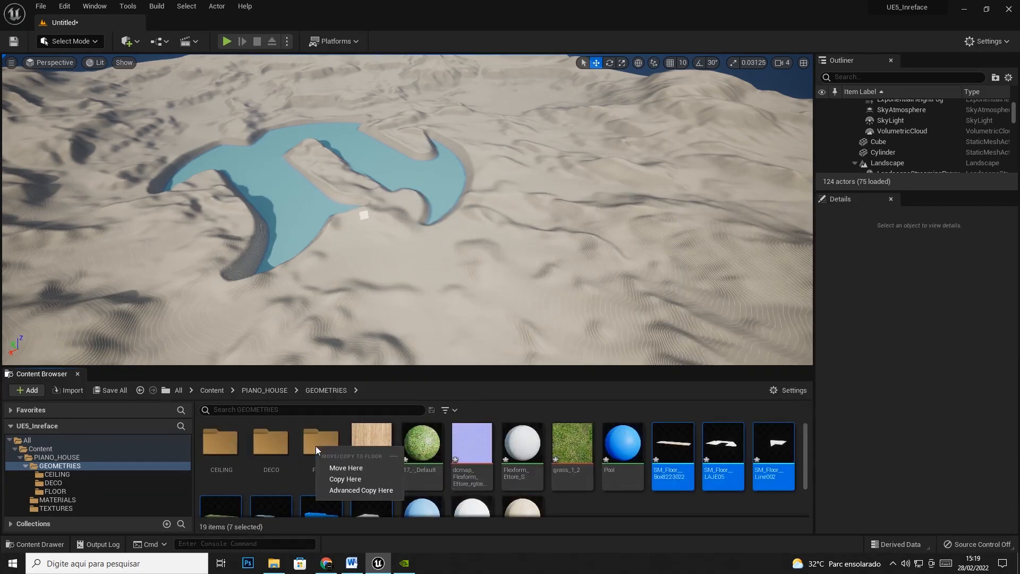
click(349, 468)
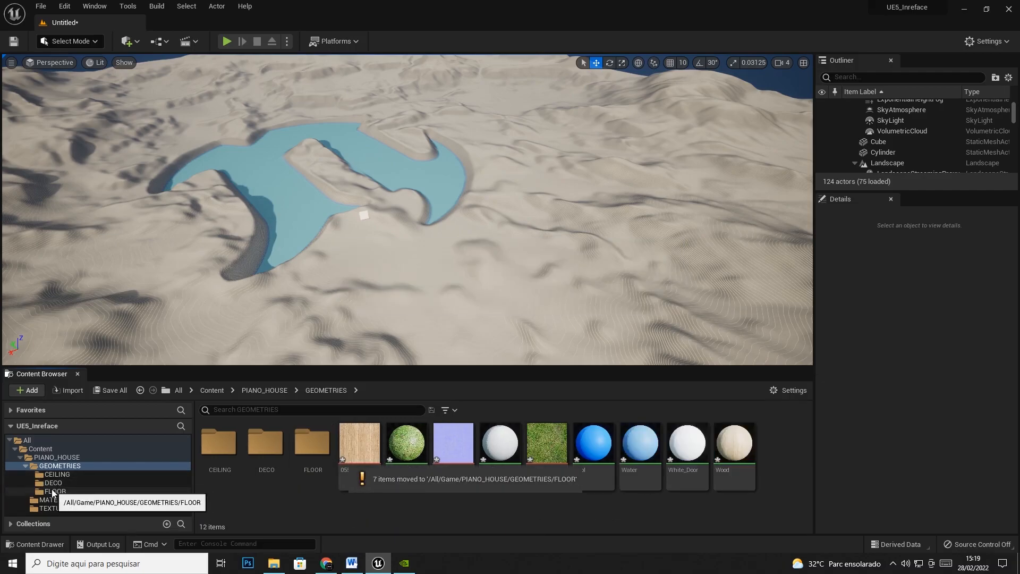
- Try to move the 055_2 wood texture from GEOMETRIES into the TEXTURES folder
click(361, 456)
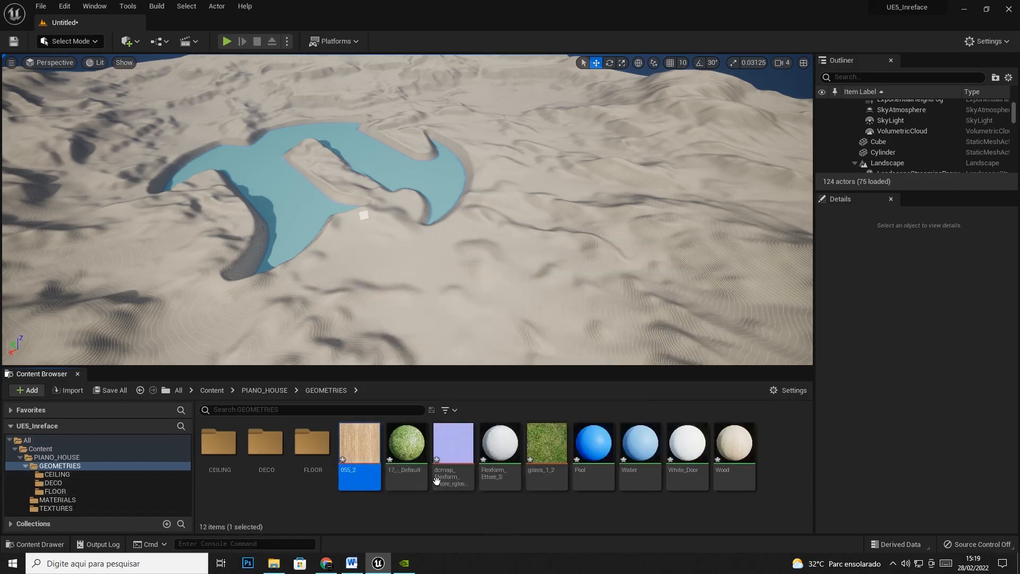
drag(359, 449, 64, 509)
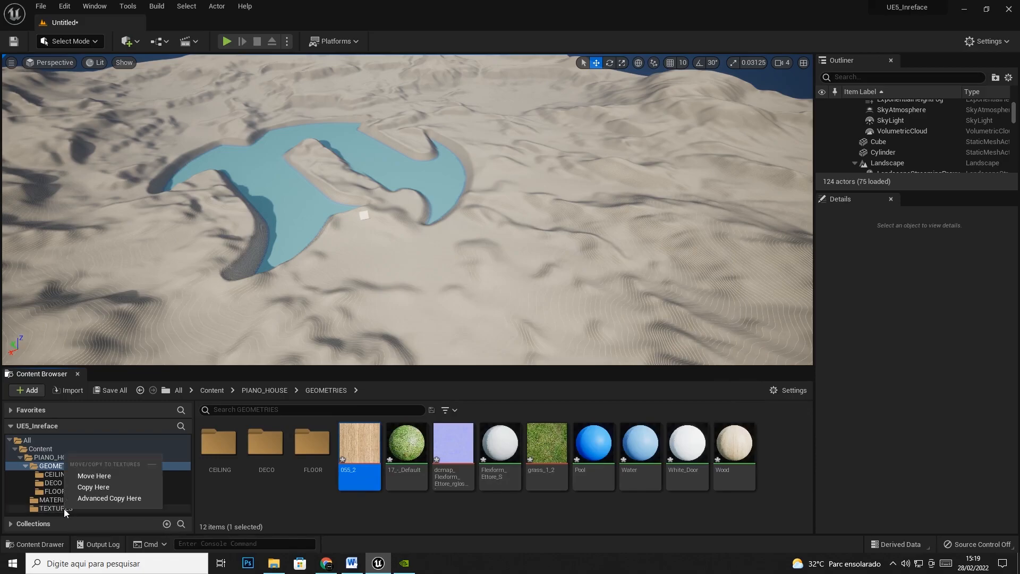
click(106, 476)
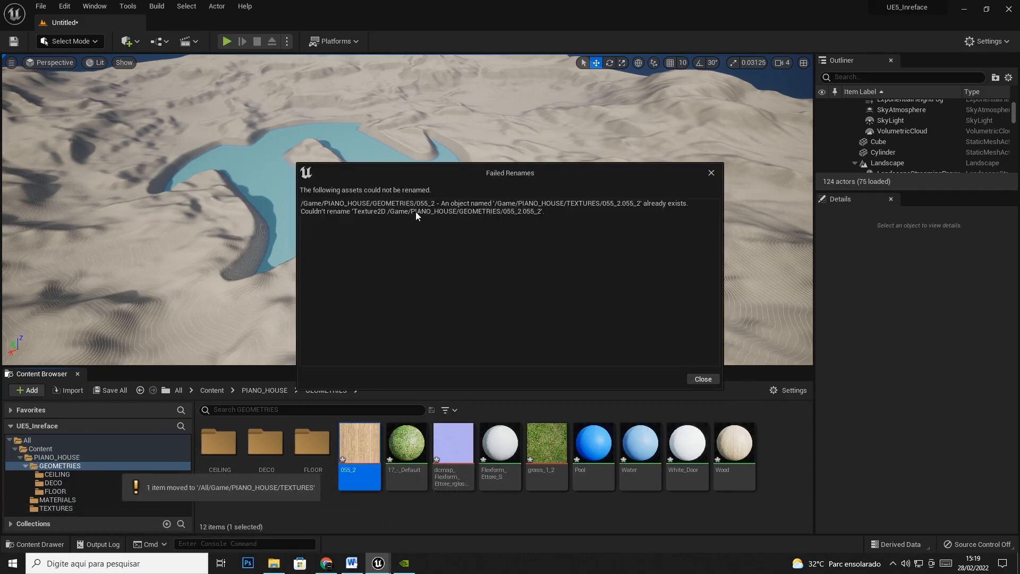
click(703, 379)
- Rename the 055_2 texture to 055_2_b and move it into the TEXTURES folder
right_click(362, 452)
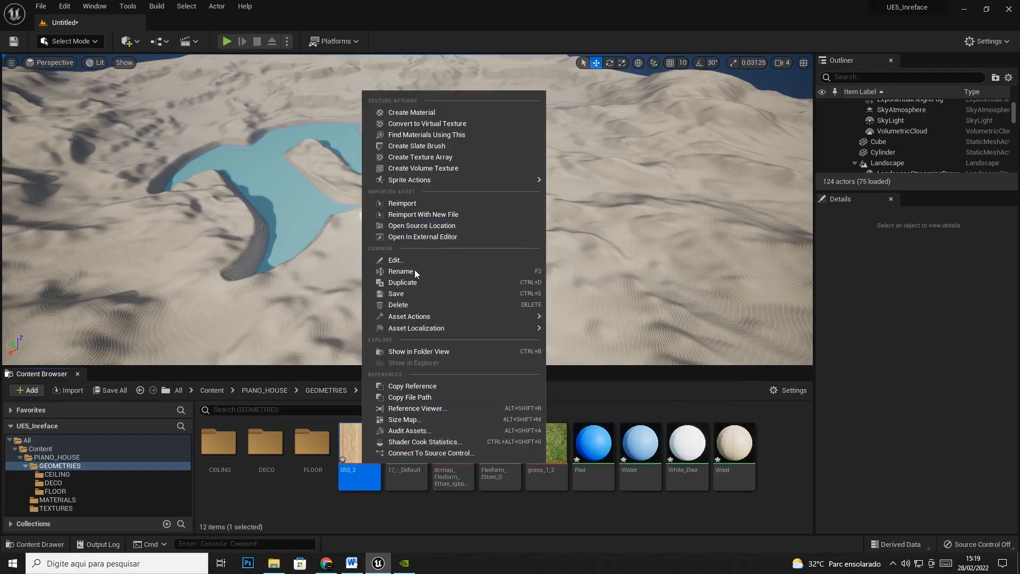
click(401, 271)
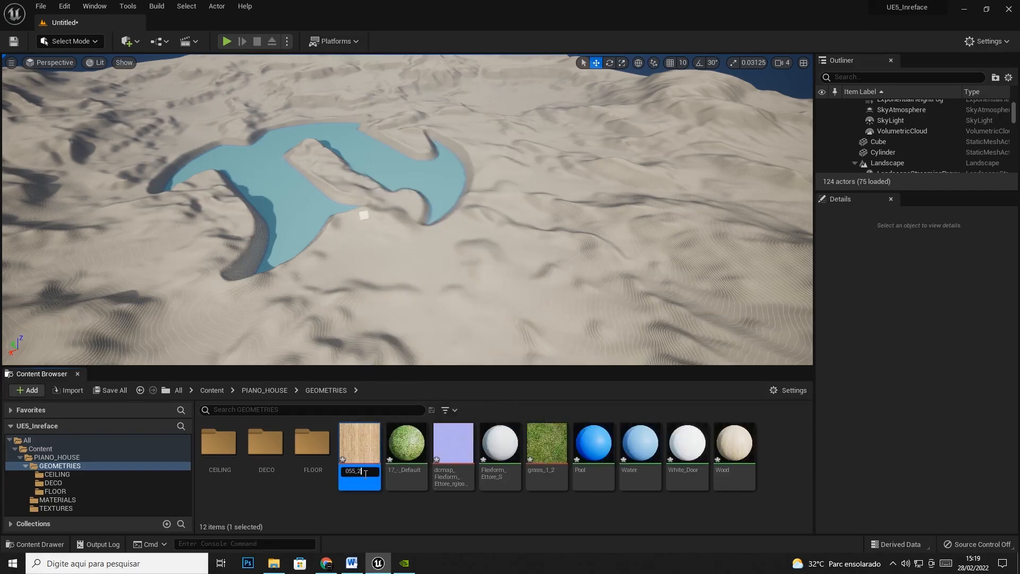
drag(363, 472, 53, 510)
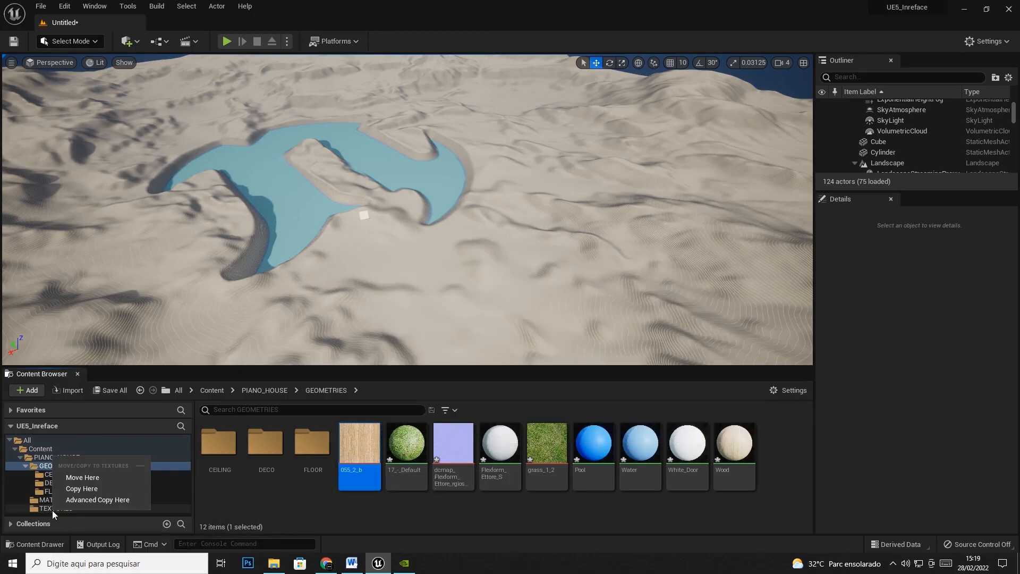
click(98, 479)
- Move the dcmap_Flexform_Ettore_rgloss_bump and grass_1_2 textures from GEOMETRIES into the TEXTURES folder
click(409, 452)
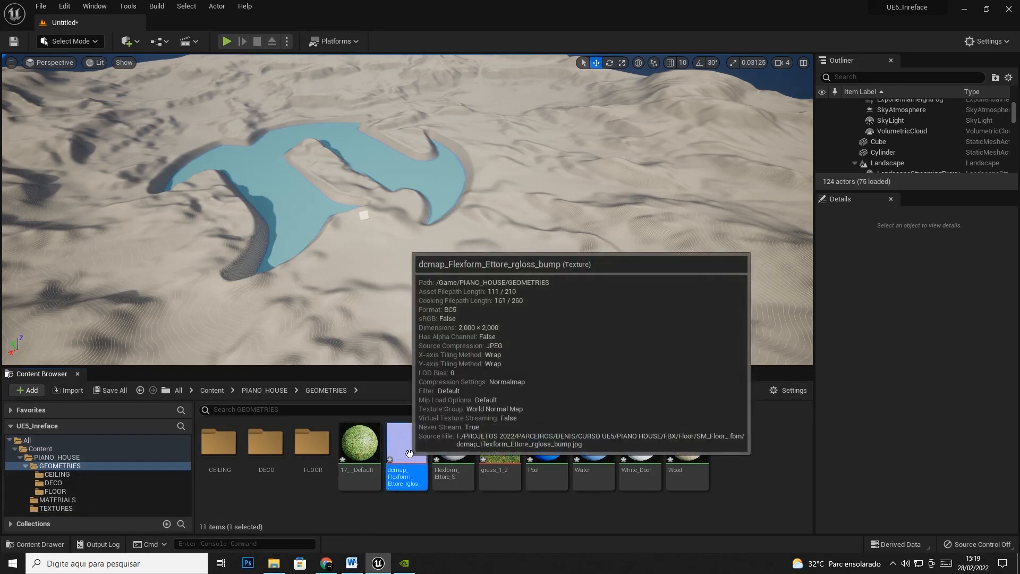
ctrl+click(500, 451)
drag(407, 449, 56, 505)
click(97, 471)
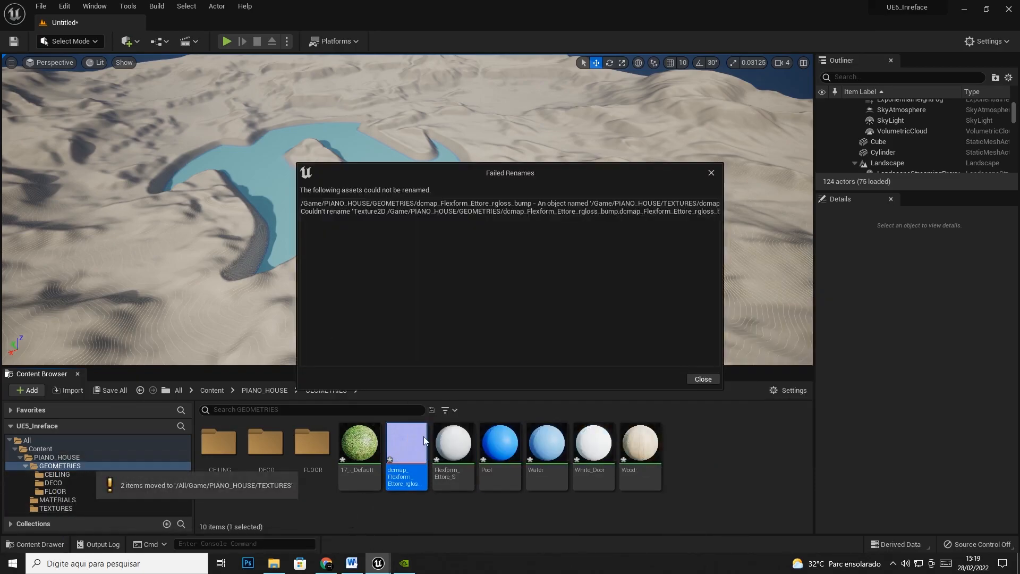
- Add the suffix _b to the dcmap_Flexform_Ettore_rgloss_bump texture's name and move it into the TEXTURES folder
right_click(420, 443)
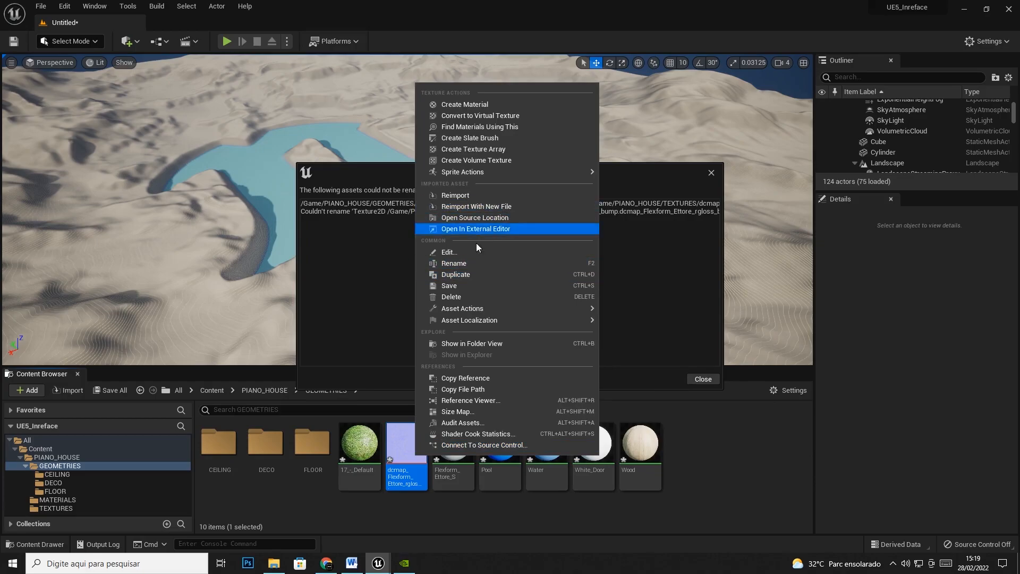
click(474, 264)
text(_b)
key(Return)
drag(404, 443, 54, 508)
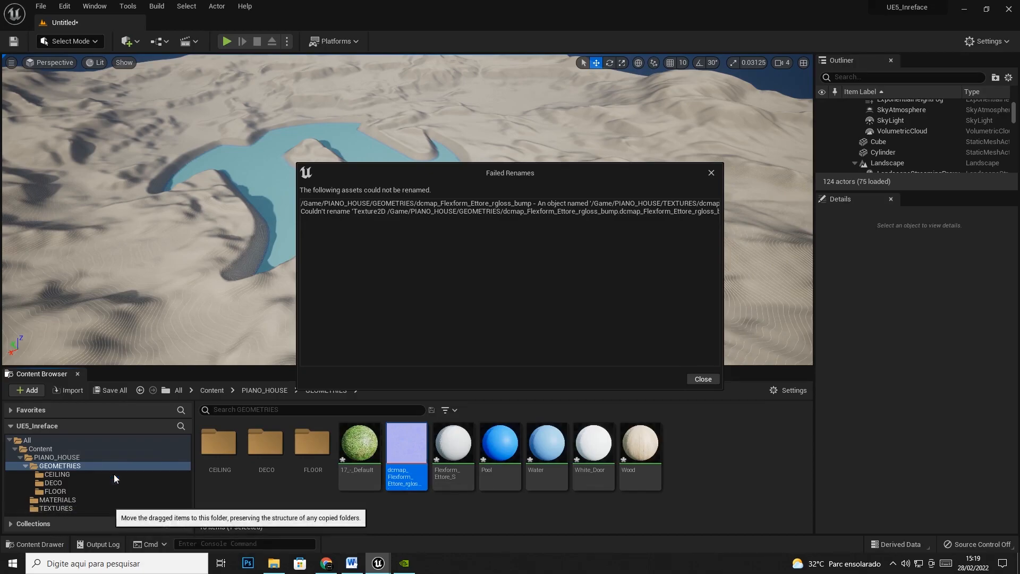
click(114, 474)
- Move the materials from 17_-_Default to Wood into the MATERIALS folder and dismiss the Failed Renames dialog
click(376, 446)
shift+click(610, 445)
drag(367, 445, 57, 500)
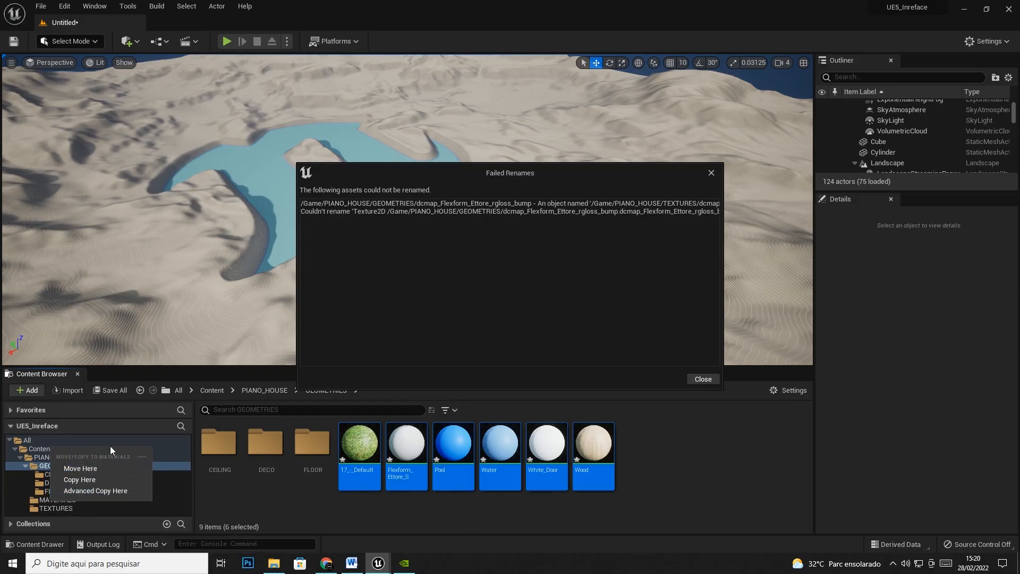
click(89, 469)
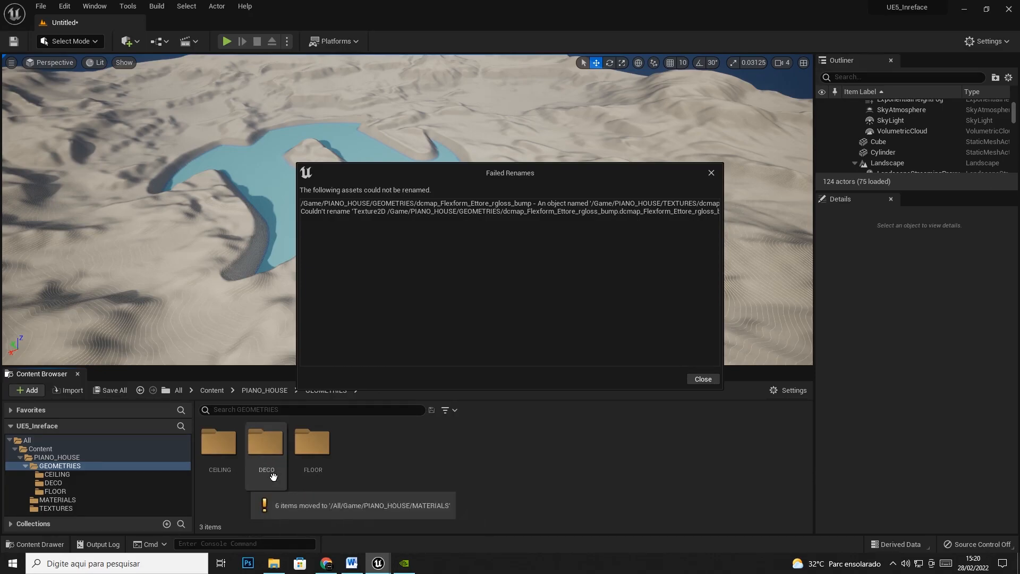
click(712, 174)
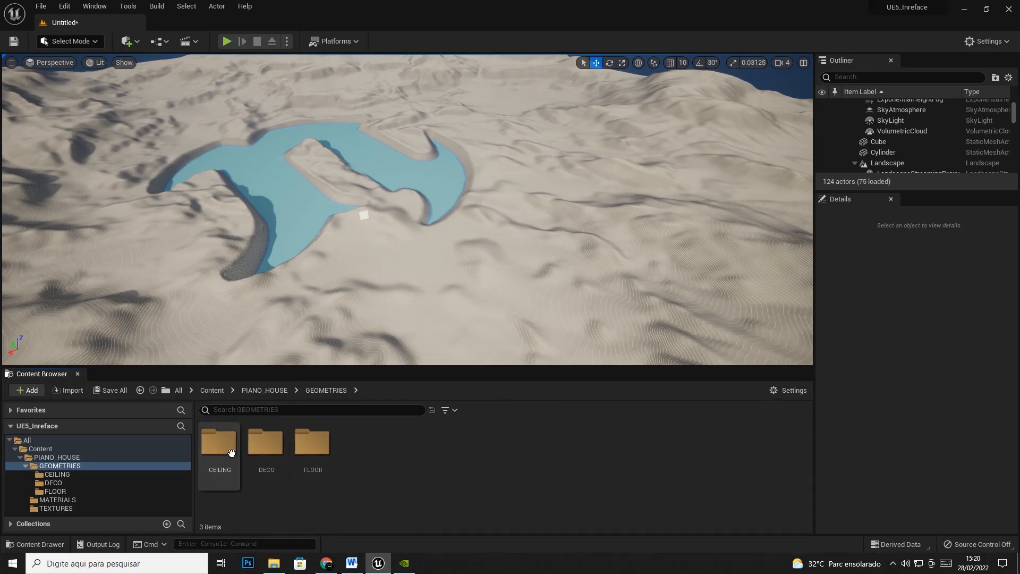
- Import all content of SM_frame_ from the FBX Frame folder into GEOMETRIES with the current import options, and dismiss the Message Log
right_click(366, 476)
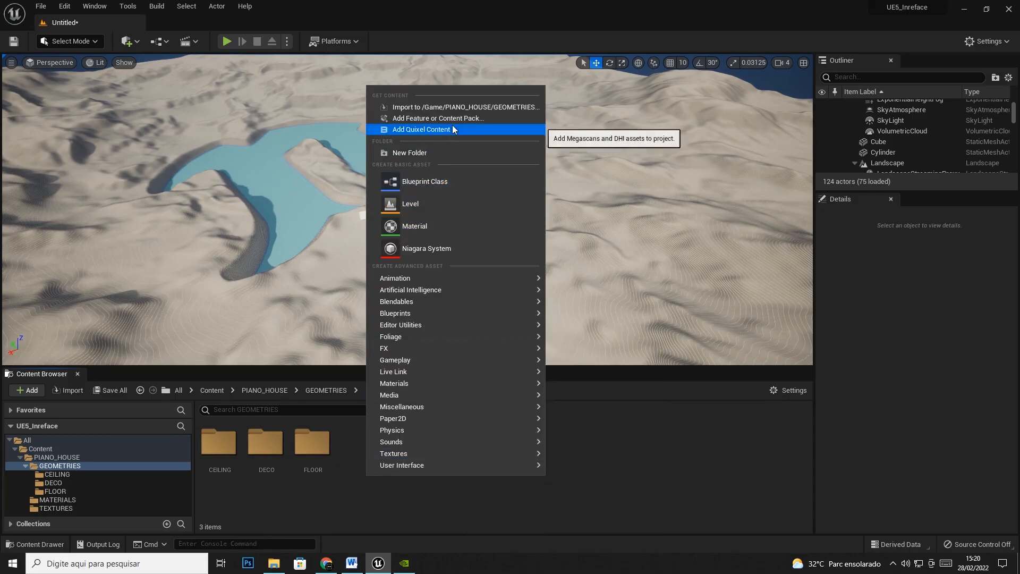
click(447, 107)
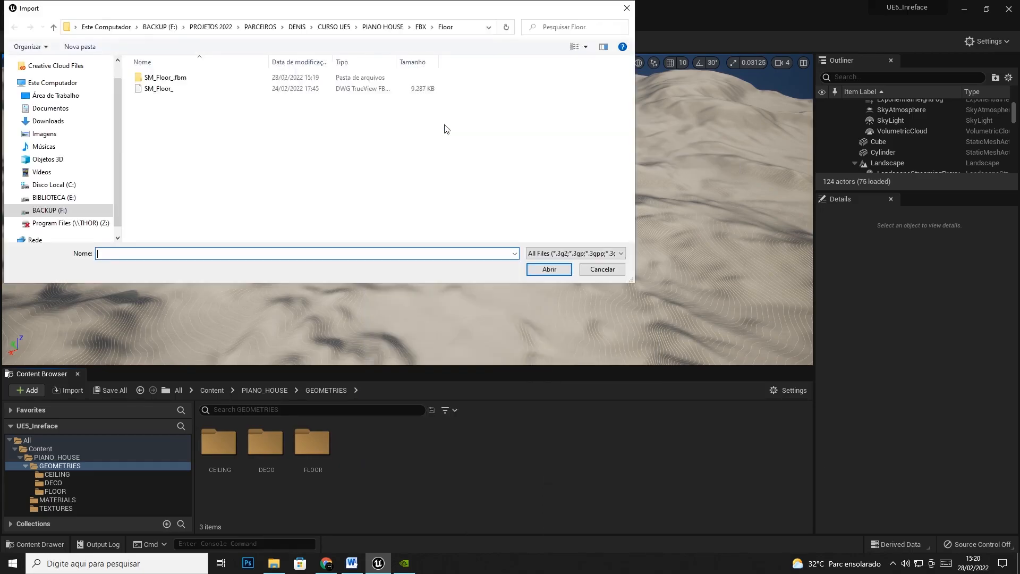
click(340, 27)
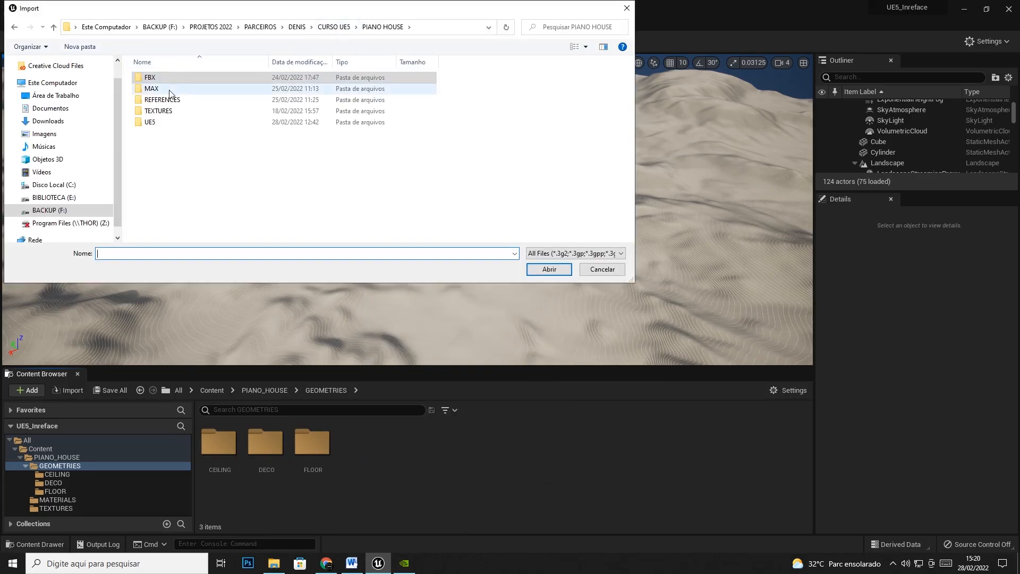
double_click(155, 78)
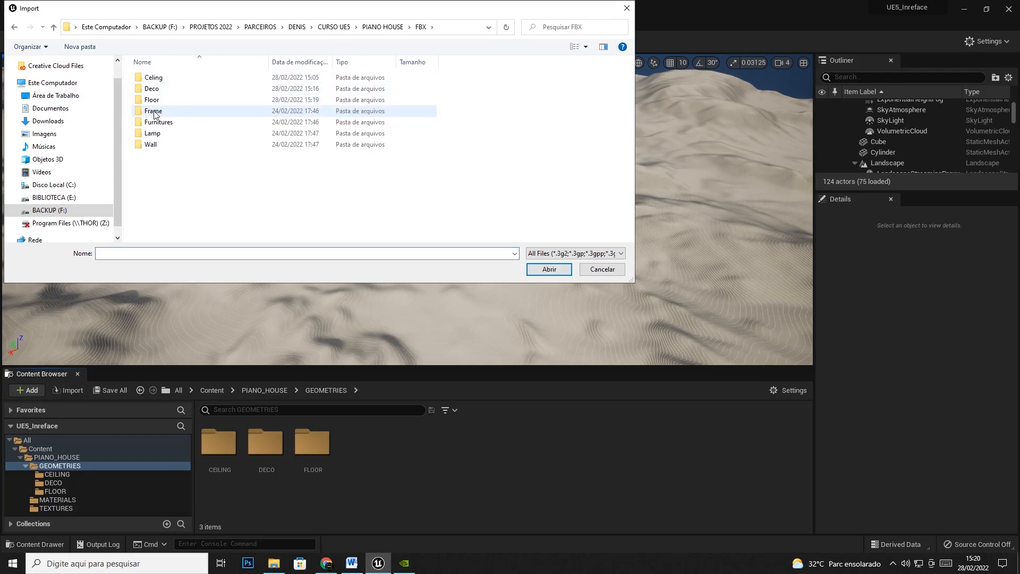
double_click(155, 111)
click(160, 78)
double_click(160, 78)
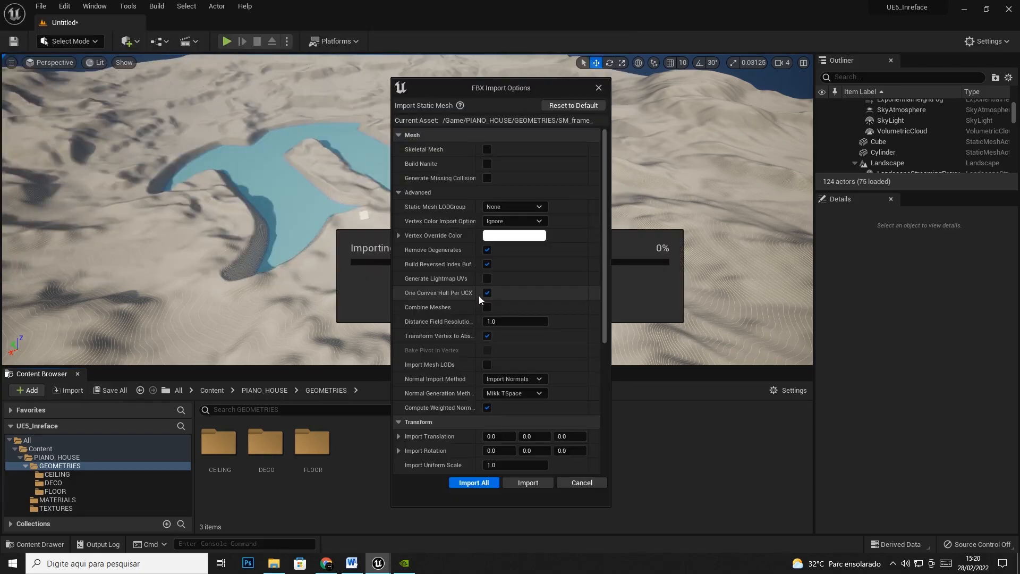
click(475, 483)
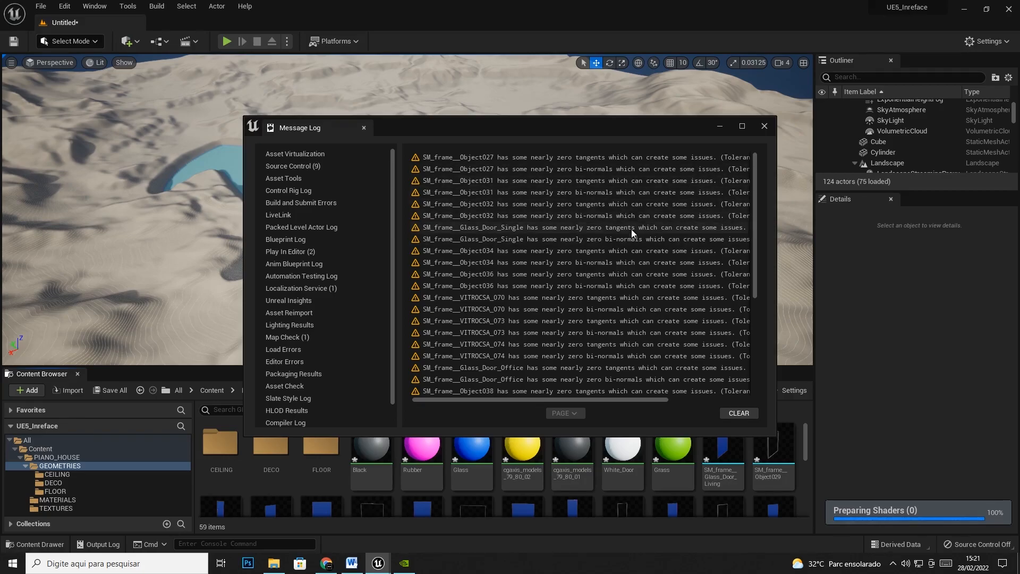
click(765, 126)
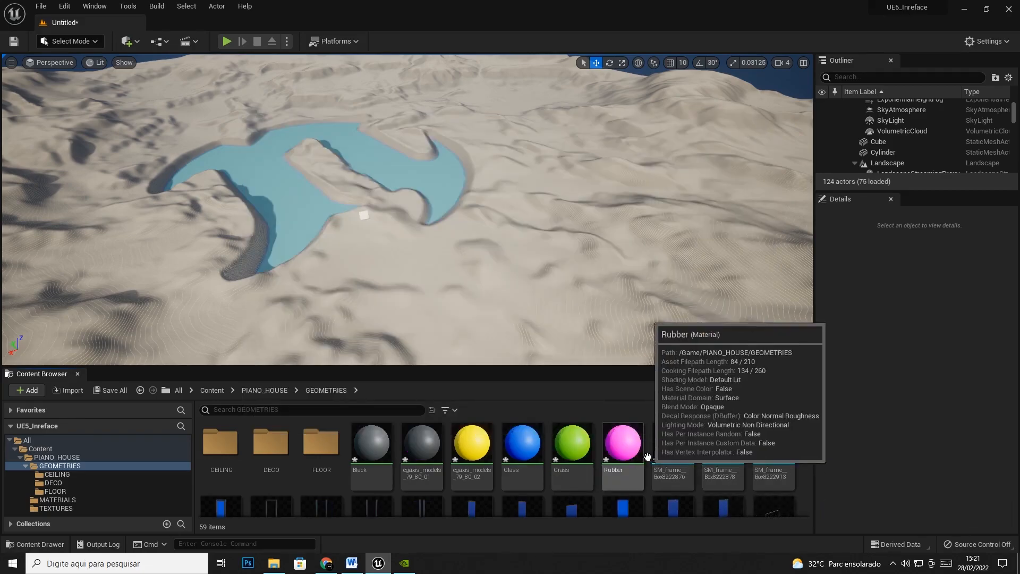
- Create a folder named FRAME inside GEOMETRIES
scroll(599, 505, down, 5)
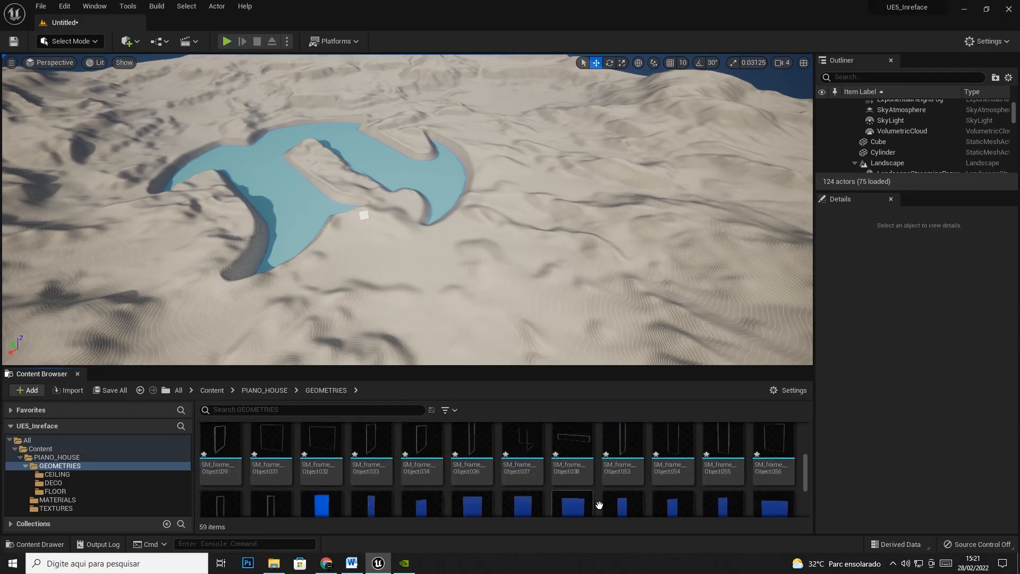
scroll(599, 505, down, 5)
right_click(761, 485)
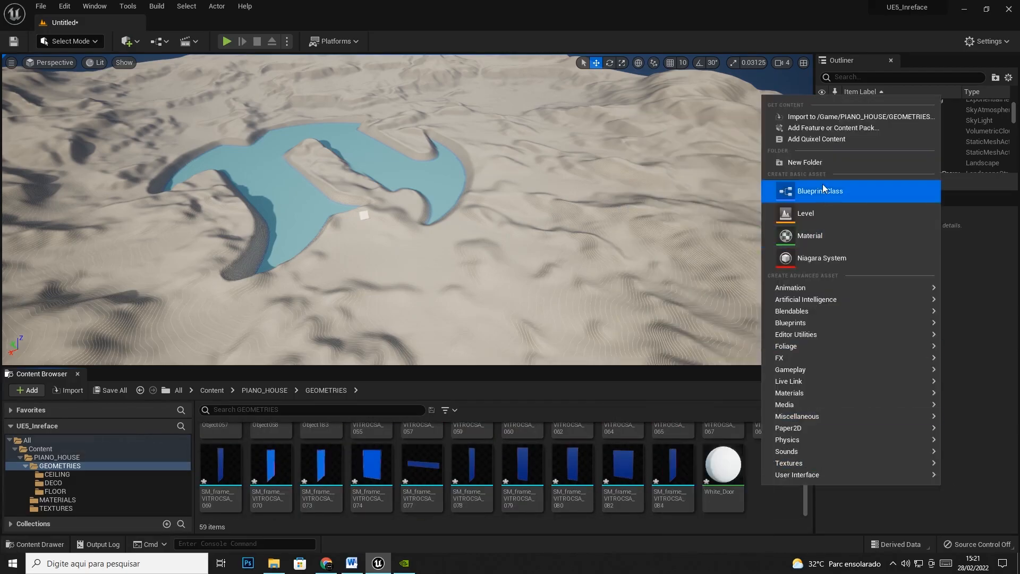
click(824, 163)
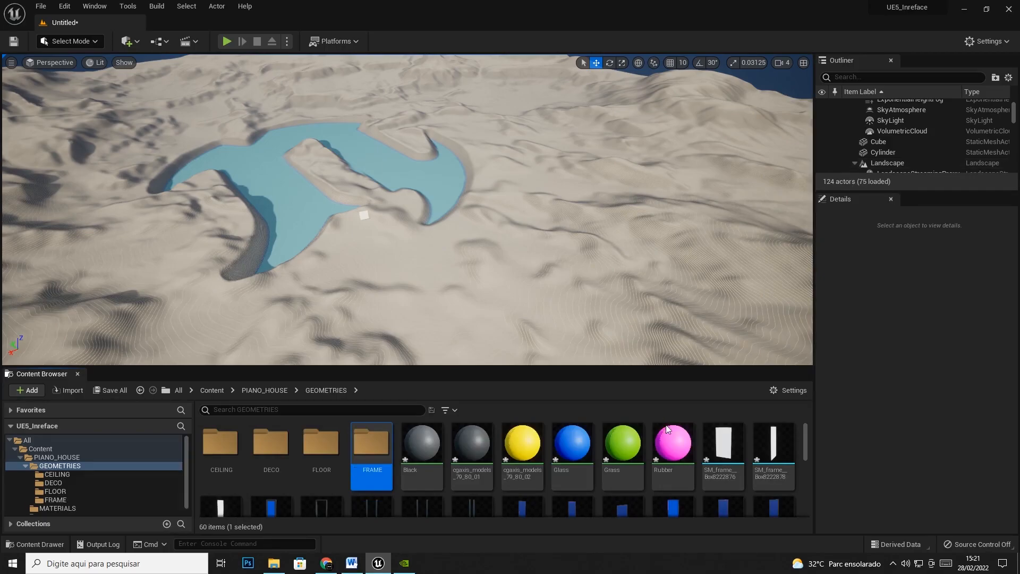
- Move all the SM_frame static meshes, through SM_frame__VITROCSA_084, from GEOMETRIES into the FRAME folder
mouse_move(729, 450)
scroll(720, 468, down, 6)
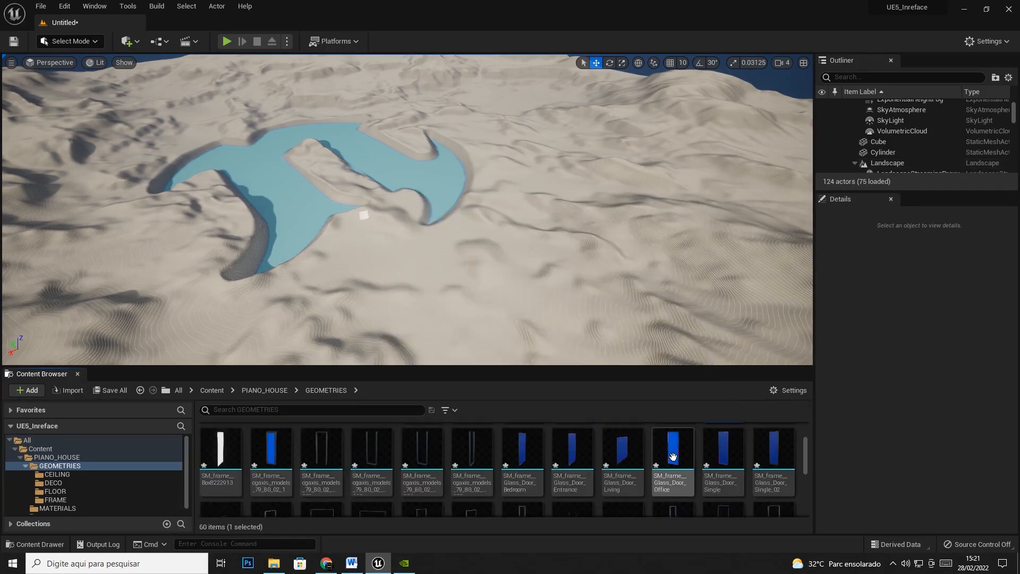
shift+click(722, 502)
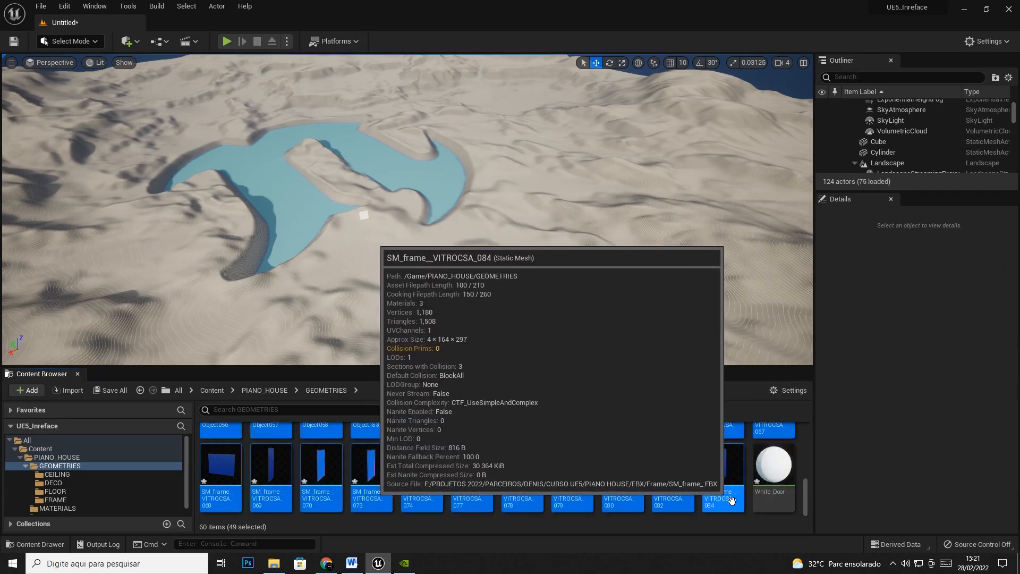
scroll(725, 500, up, 6)
drag(693, 503, 373, 444)
click(414, 464)
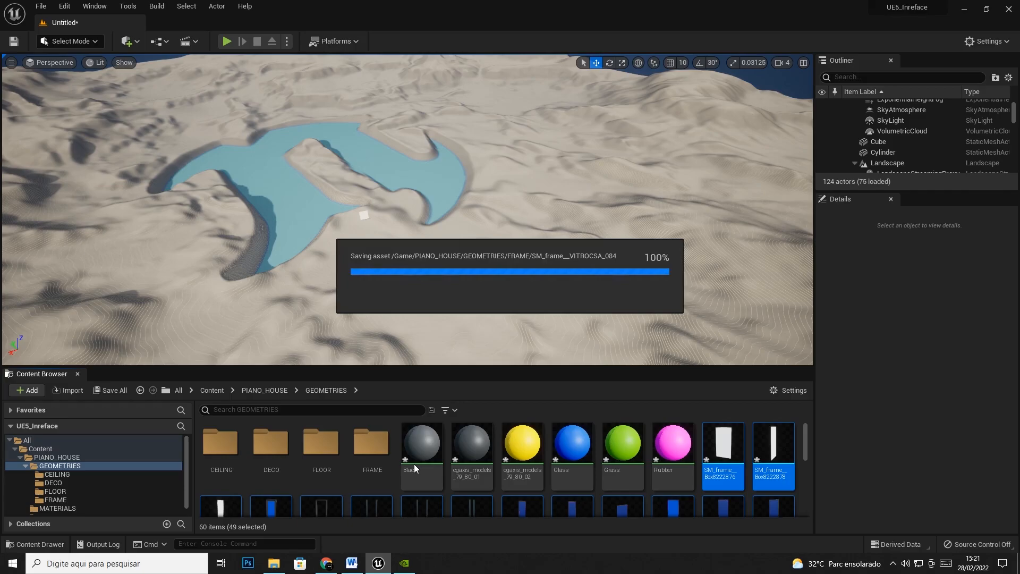
- Move the materials from Black to White_Door into the MATERIALS folder and dismiss the Failed Renames dialog
click(406, 446)
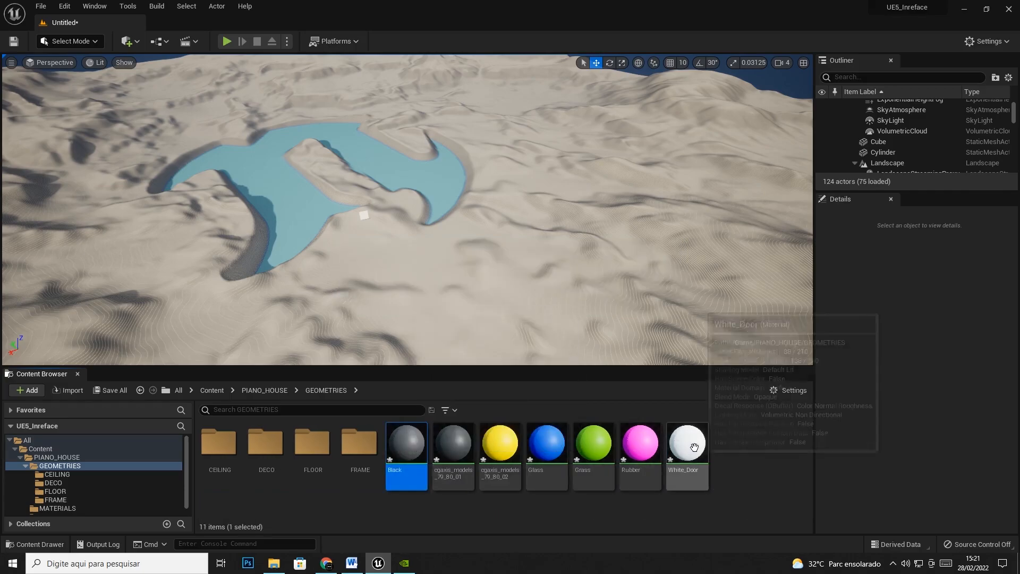
shift+click(687, 447)
drag(418, 456, 57, 508)
click(98, 474)
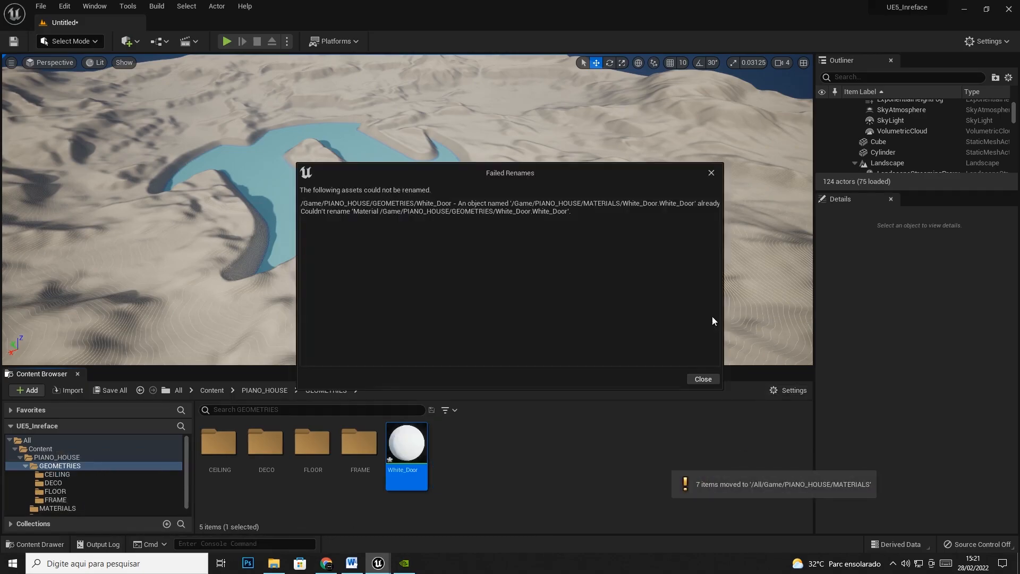
click(697, 379)
- Rename the remaining White_Door material to White_Door_b and move it into the MATERIALS folder
right_click(414, 456)
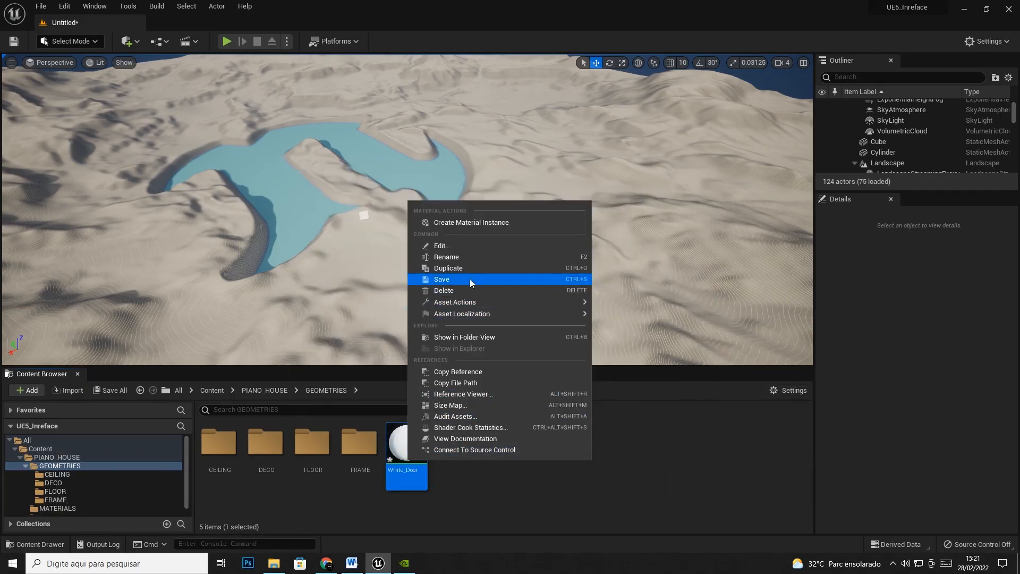
click(464, 257)
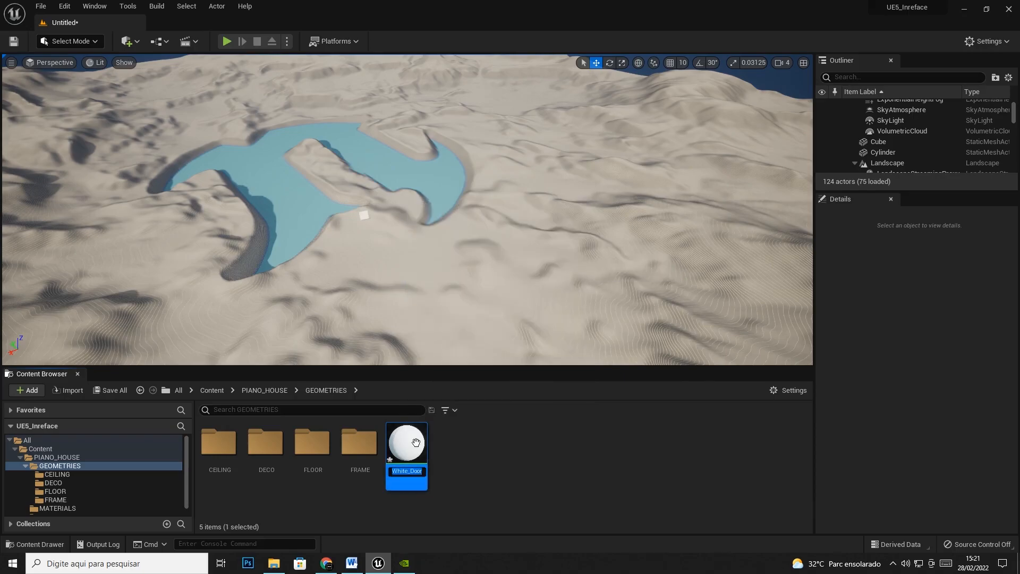
right_click(421, 470)
click(447, 286)
key(Return)
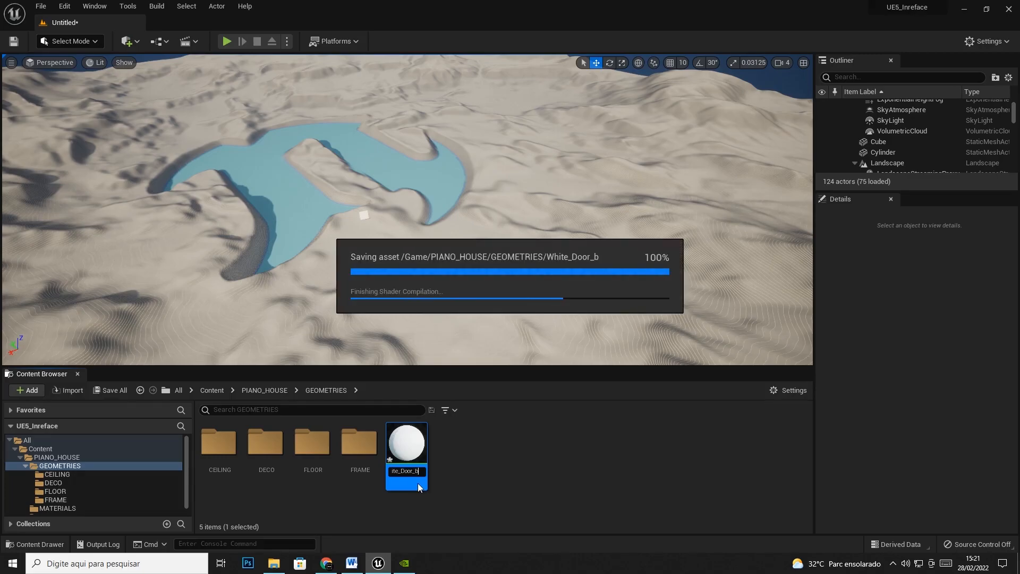
drag(403, 444, 69, 508)
click(112, 479)
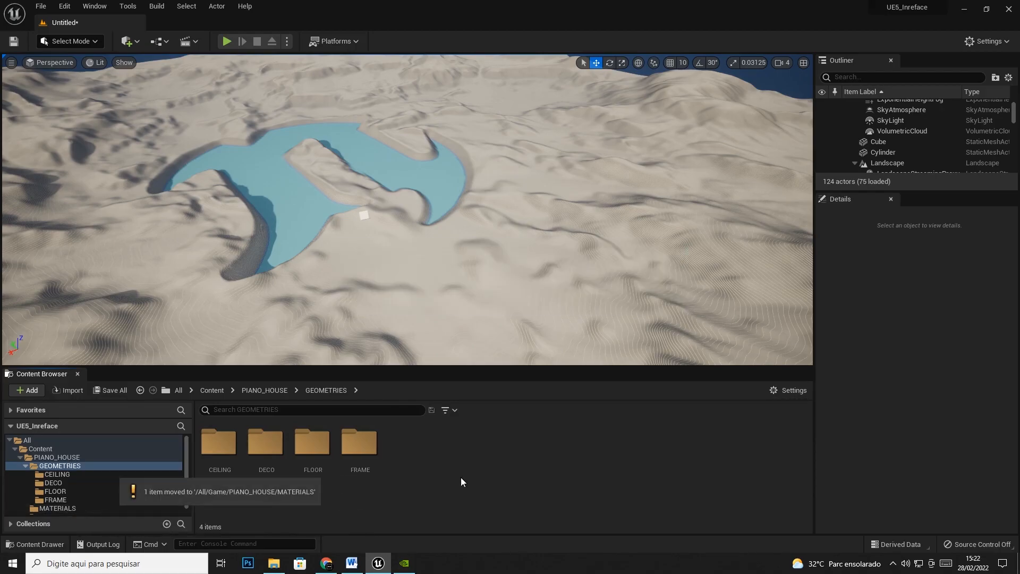
- Import all content of SM_Furnitures_ from the FBX Furnitures folder into GEOMETRIES with the current import options
right_click(467, 464)
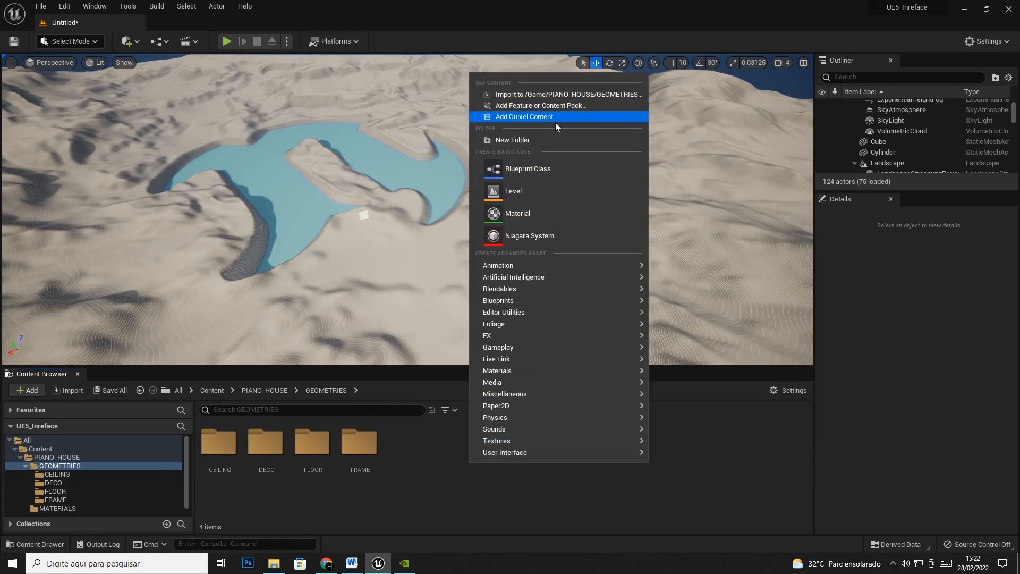
click(547, 95)
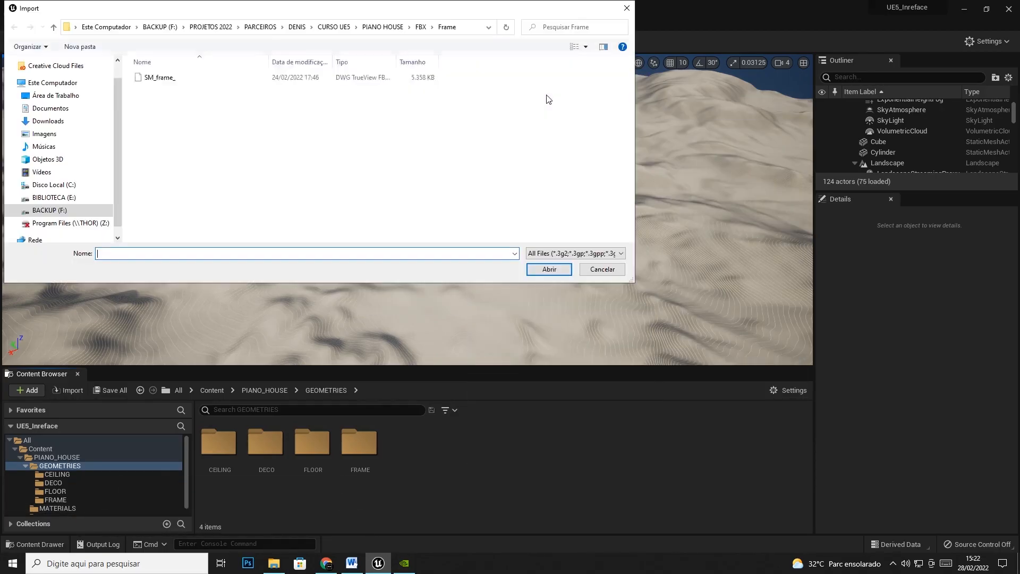
click(420, 28)
double_click(158, 124)
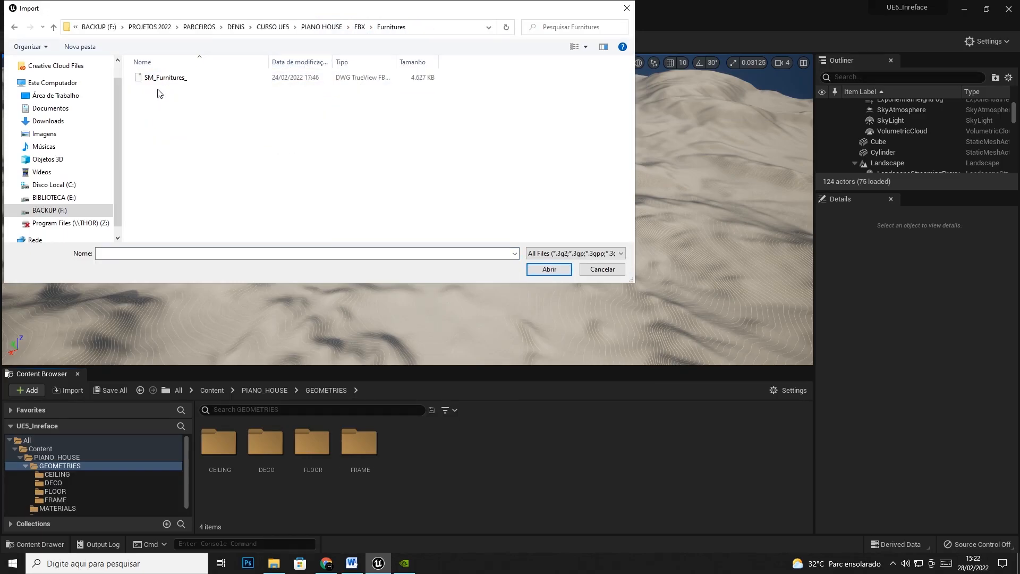
click(160, 77)
click(565, 272)
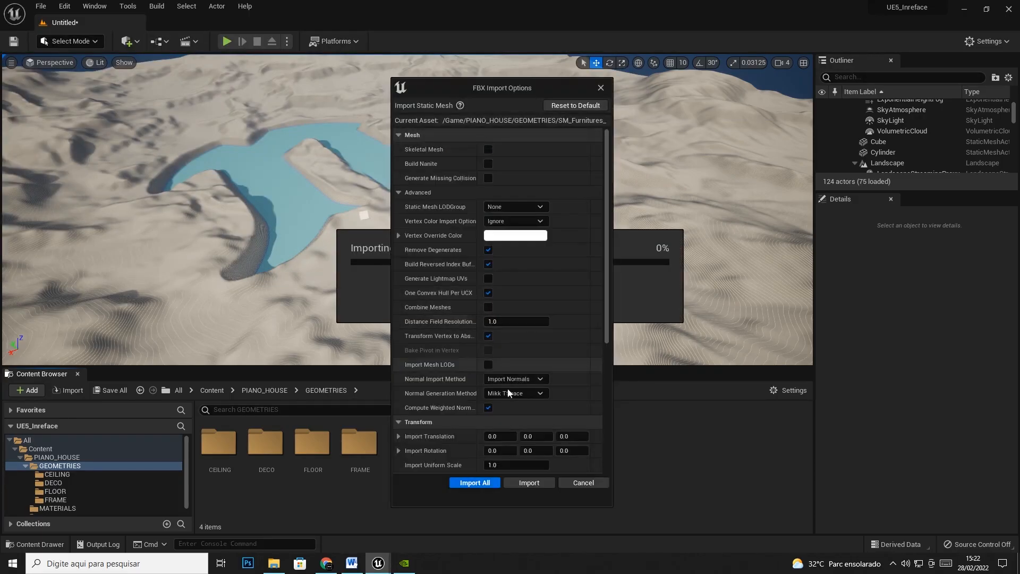
click(481, 487)
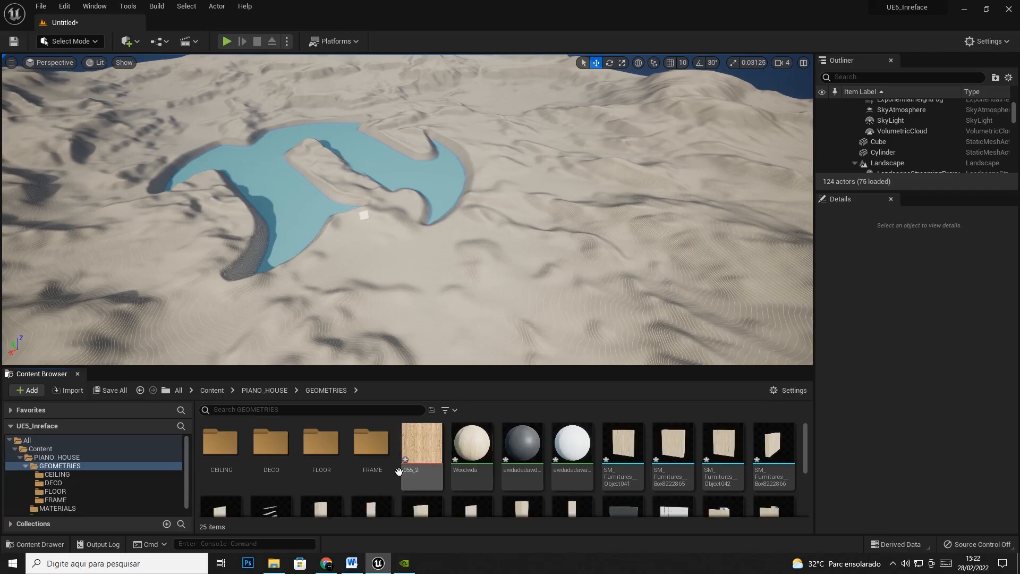
- Create a folder named FURNITURES inside GEOMETRIES
scroll(468, 478, down, 5)
right_click(456, 486)
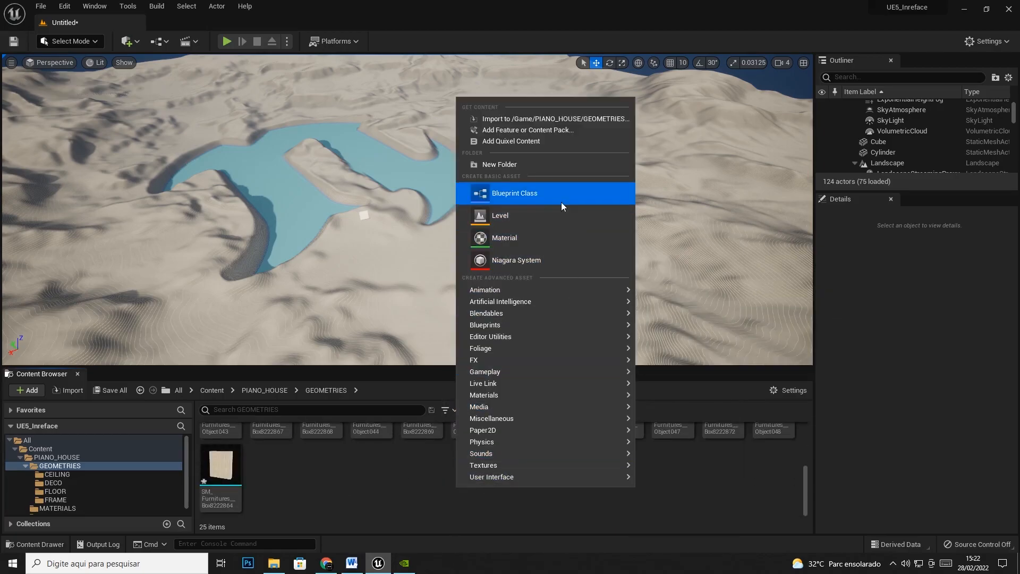
click(513, 164)
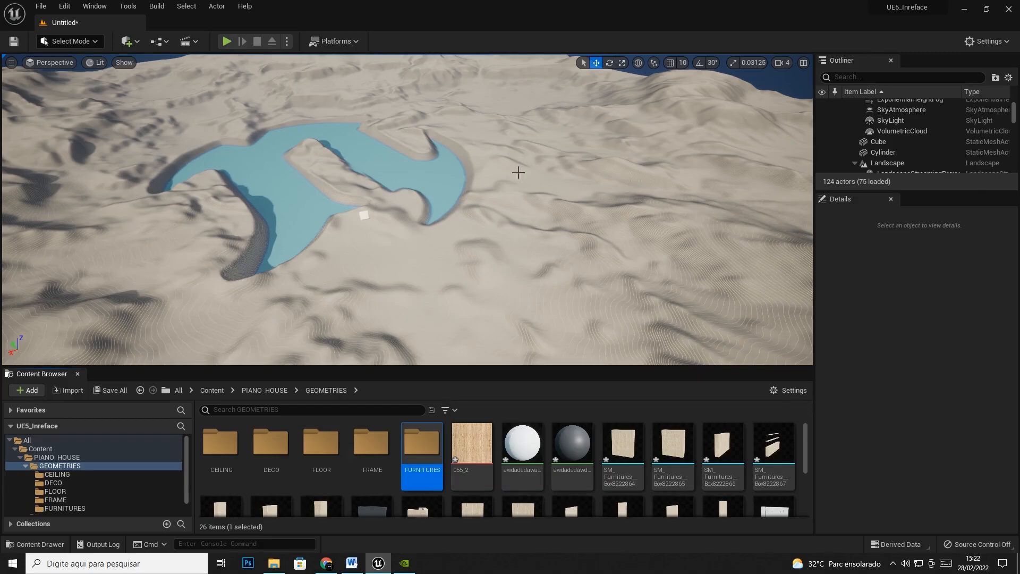
- Move all the SM_Furnitures static meshes from GEOMETRIES into the FURNITURES folder
scroll(653, 468, down, 2)
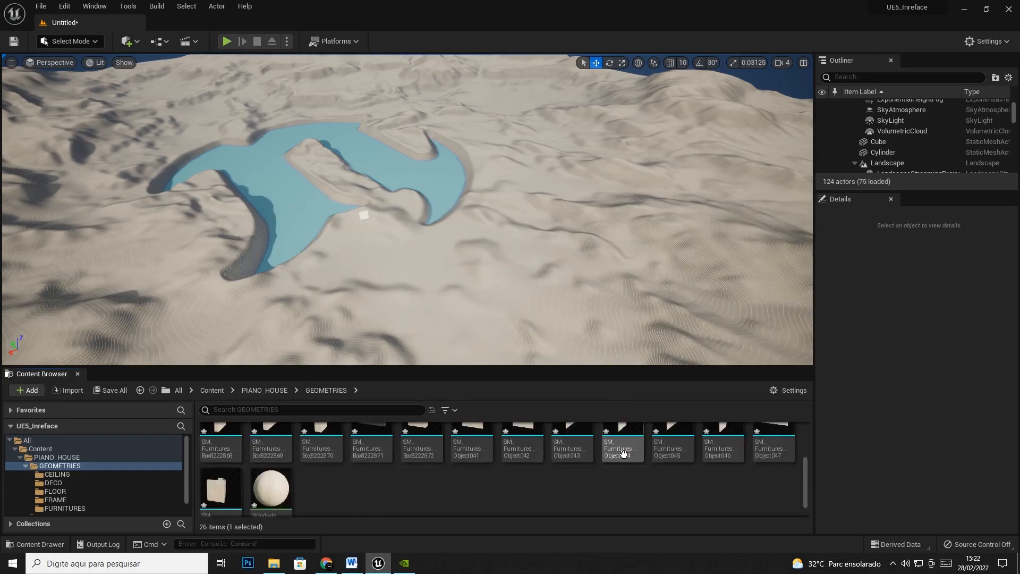
shift+click(221, 467)
scroll(498, 467, up, 3)
drag(623, 451, 424, 449)
click(463, 471)
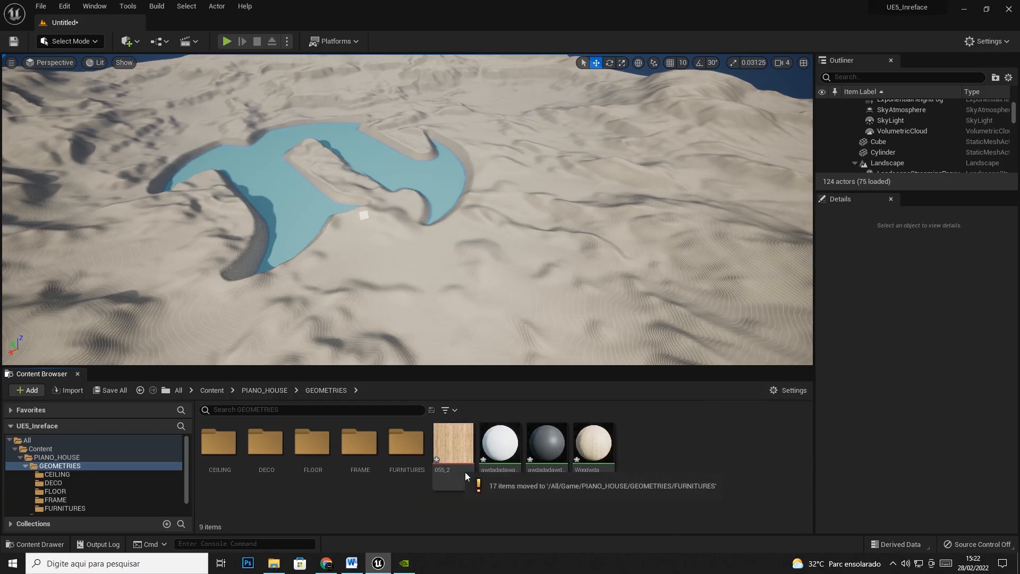
- Rename the 055_2 texture to 055_2_c and move it into the TEXTURES folder
click(466, 476)
right_click(460, 473)
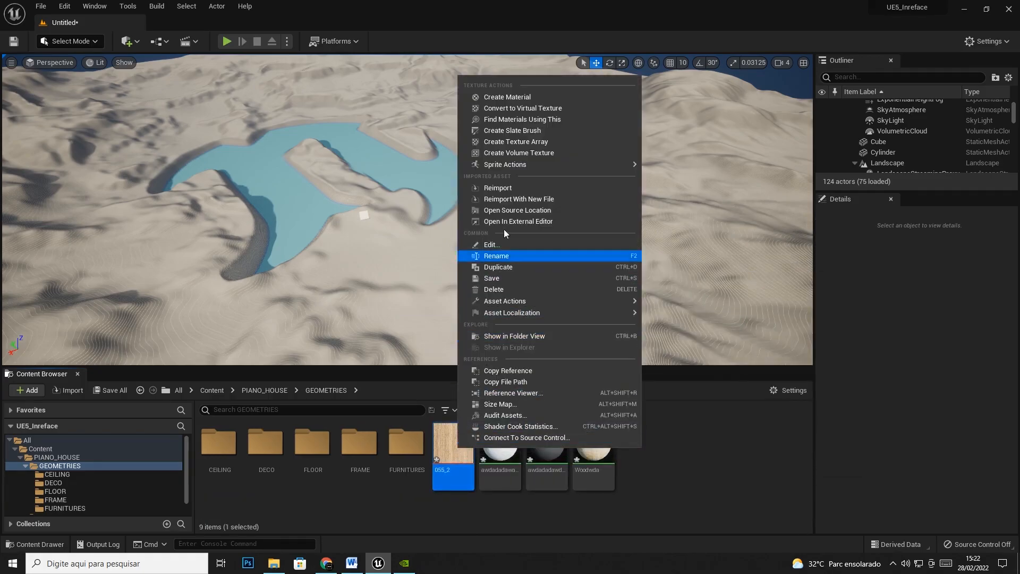
click(496, 255)
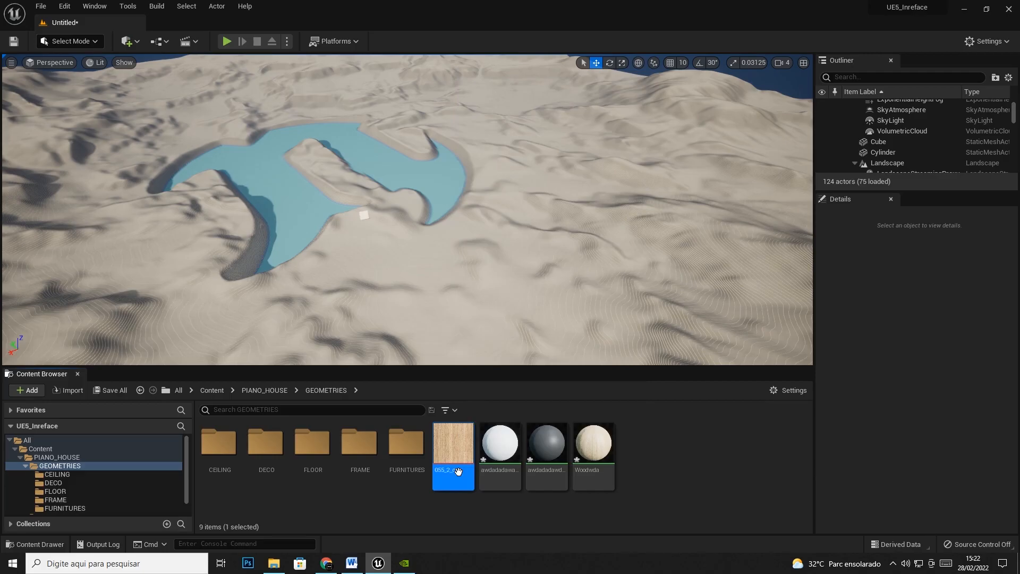
drag(458, 471, 379, 500)
click(566, 526)
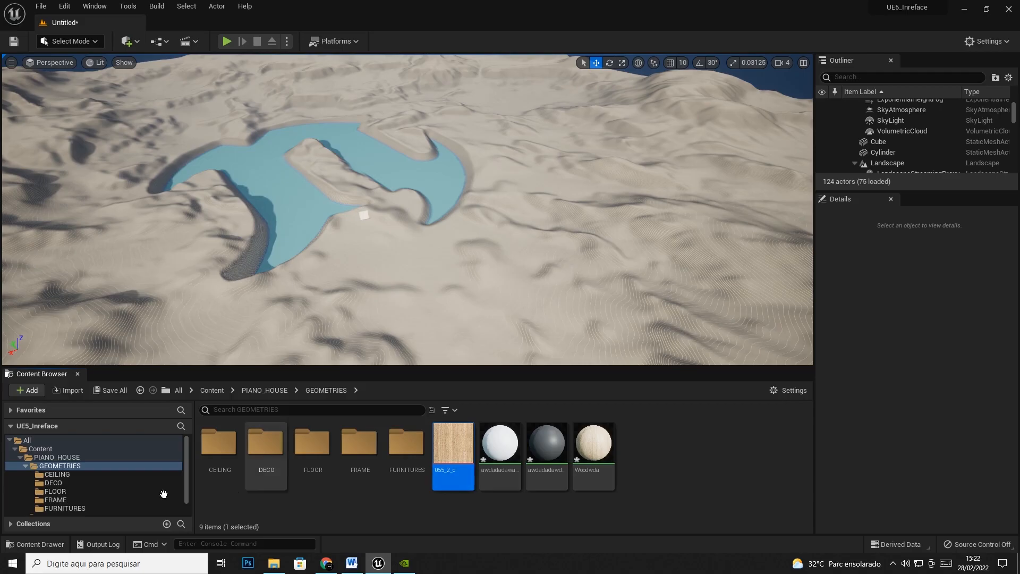
scroll(103, 487, down, 1)
drag(453, 457, 52, 512)
click(87, 477)
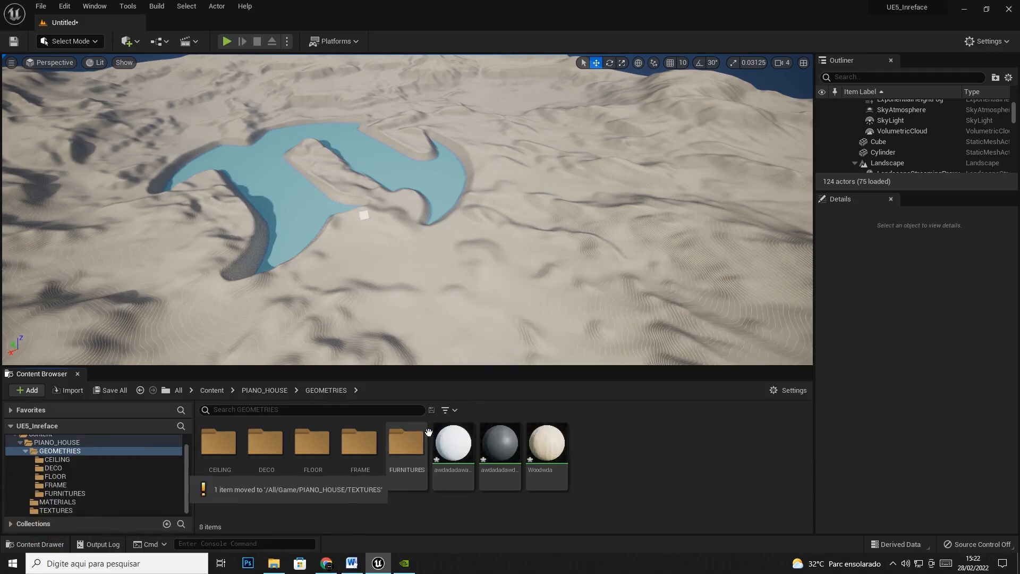
- Move the three imported furniture materials from GEOMETRIES into the MATERIALS folder
shift+click(547, 451)
drag(458, 452, 53, 502)
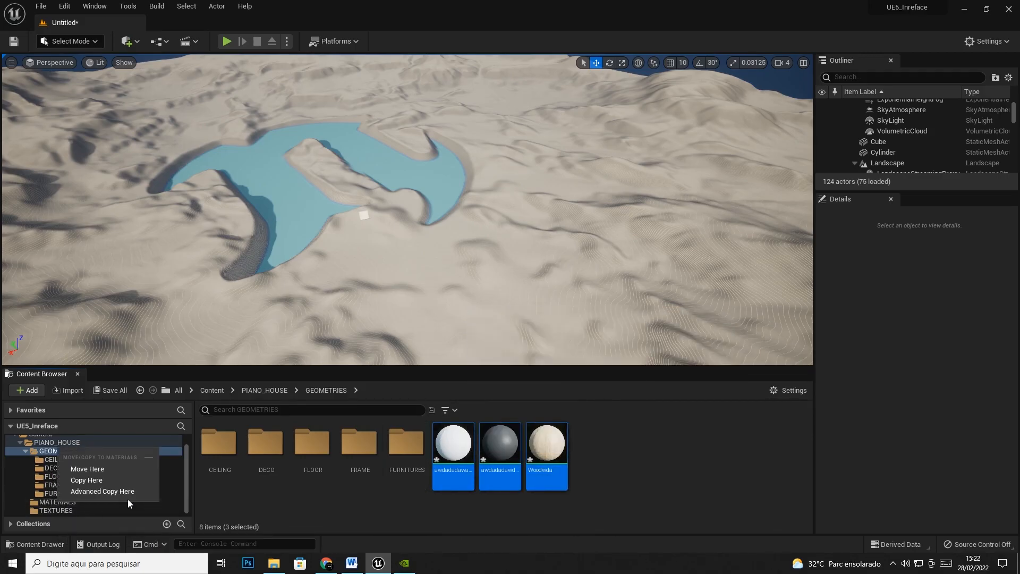
click(102, 471)
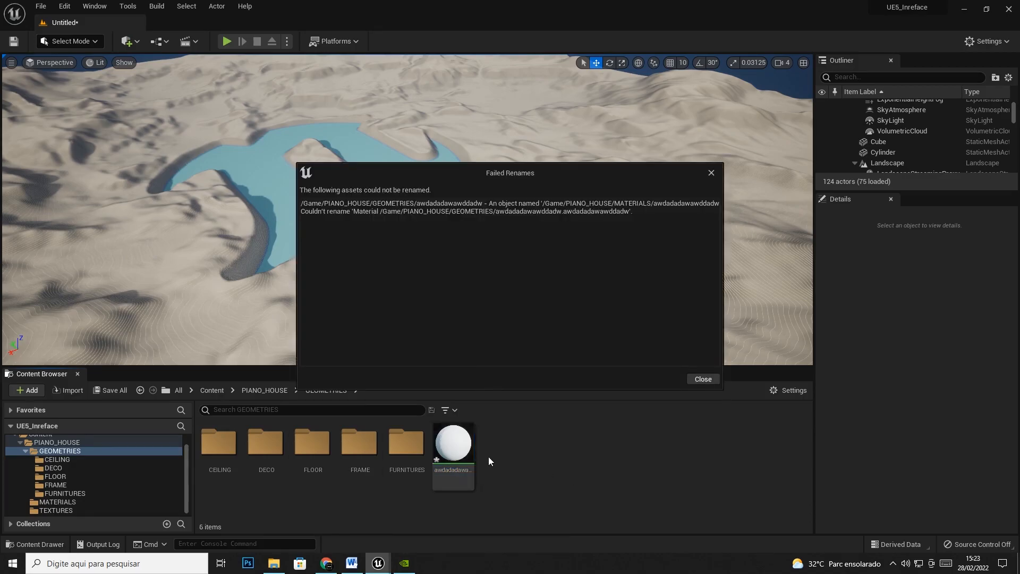
- Rename the awdadadawawddadw material left in GEOMETRIES by appending _b to its name
right_click(459, 445)
click(515, 239)
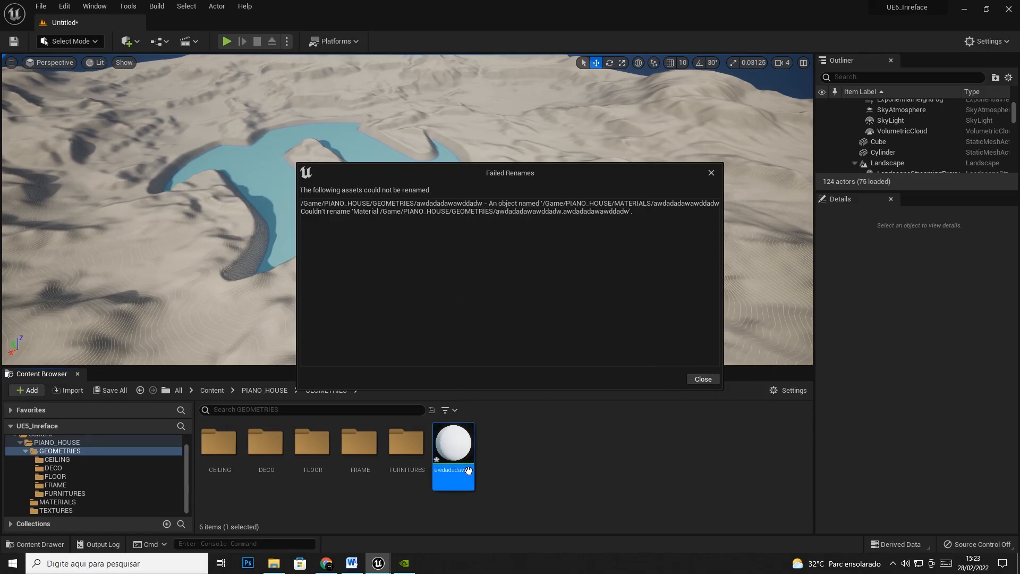
right_click(468, 471)
click(509, 269)
right_click(464, 472)
click(504, 257)
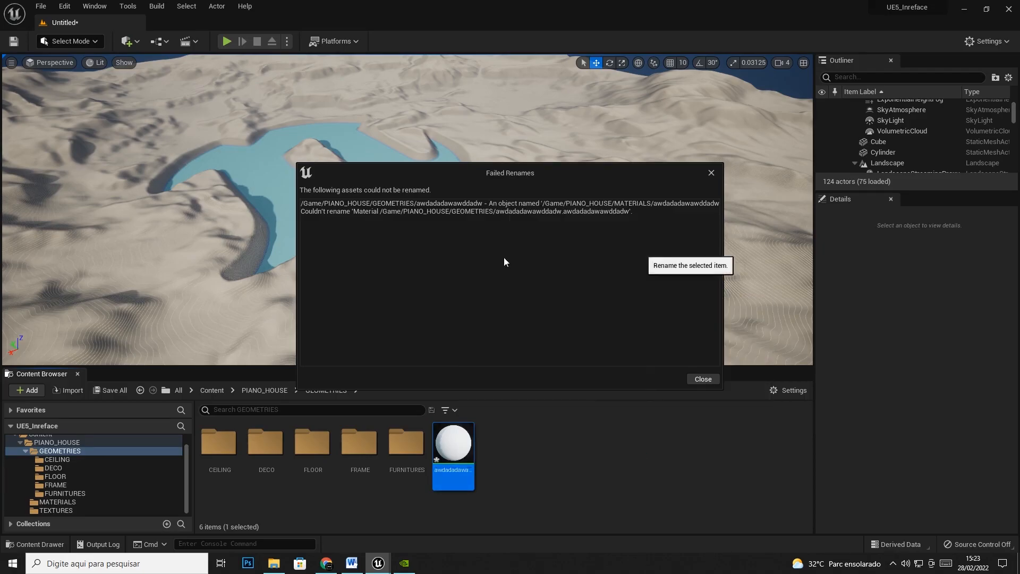
right_click(458, 458)
click(500, 255)
text(_b)
key(Return)
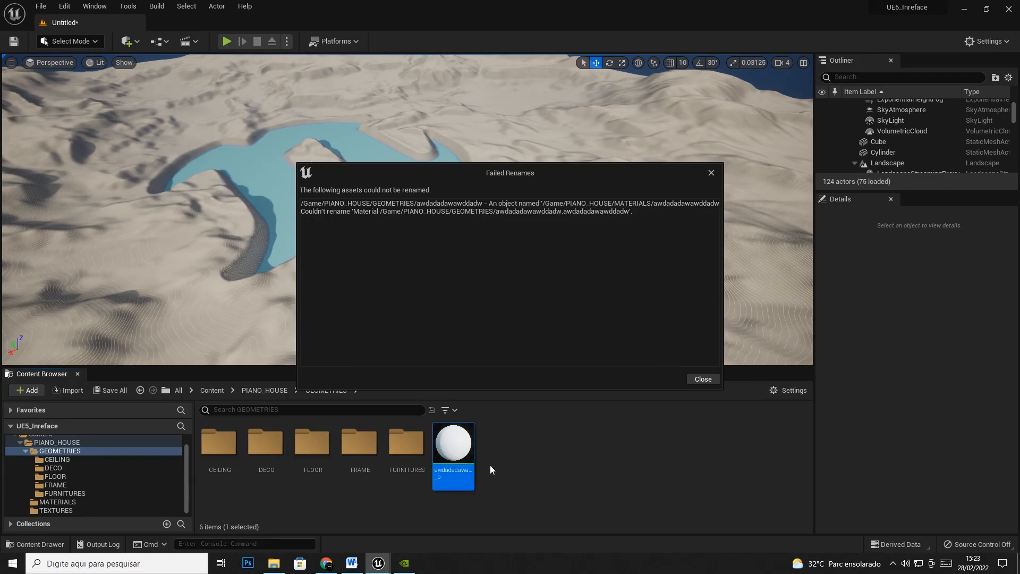
- Move the renamed material from GEOMETRIES into the MATERIALS folder and dismiss the failed renames report
drag(460, 446, 56, 502)
click(98, 471)
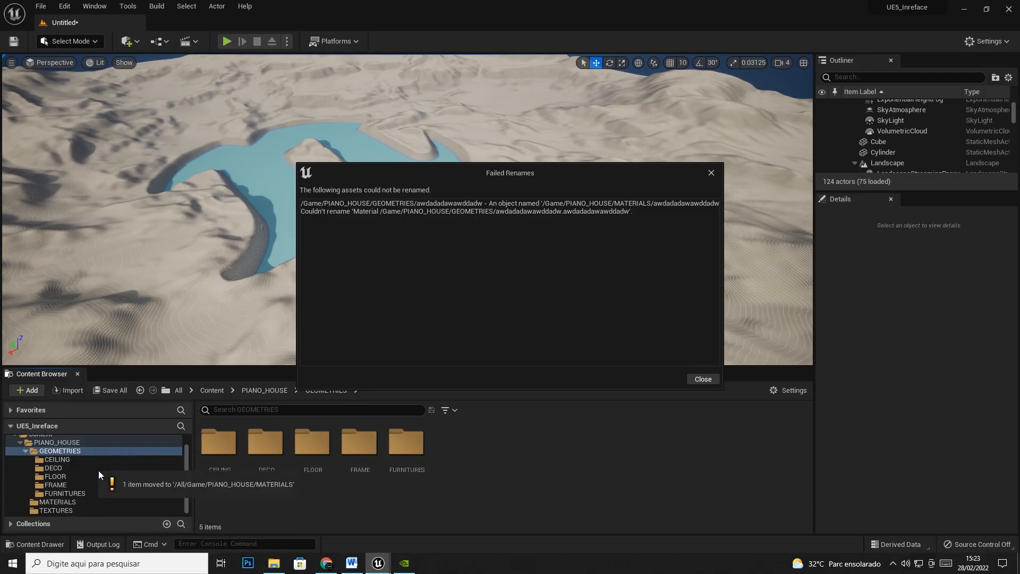
click(711, 172)
- Create a new folder with the default name inside GEOMETRIES
right_click(473, 477)
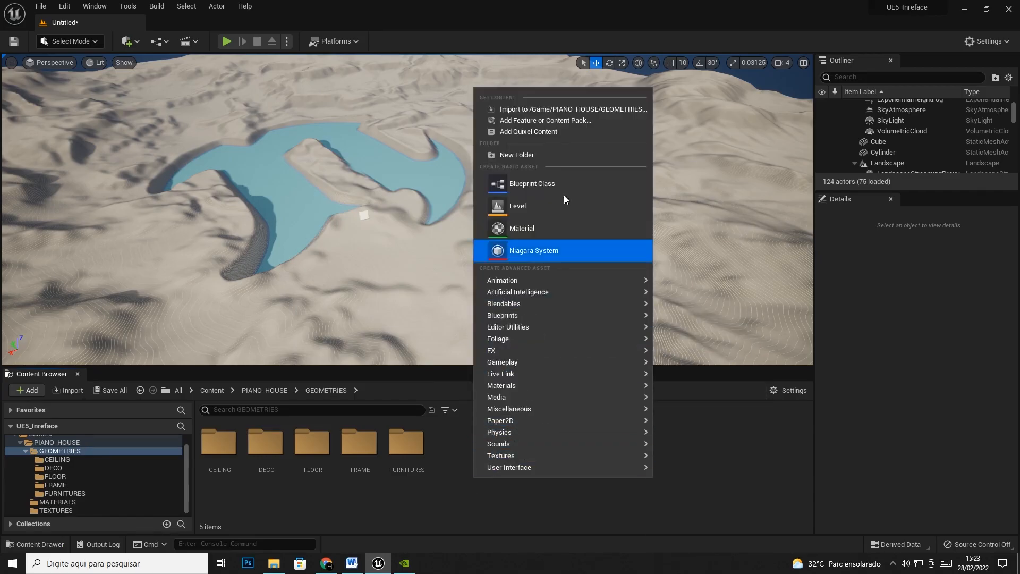
click(565, 155)
key(Return)
- Import the SM_Lamp_ FBX from the Lamp folder into GEOMETRIES with the current import options and dismiss the message log
right_click(519, 460)
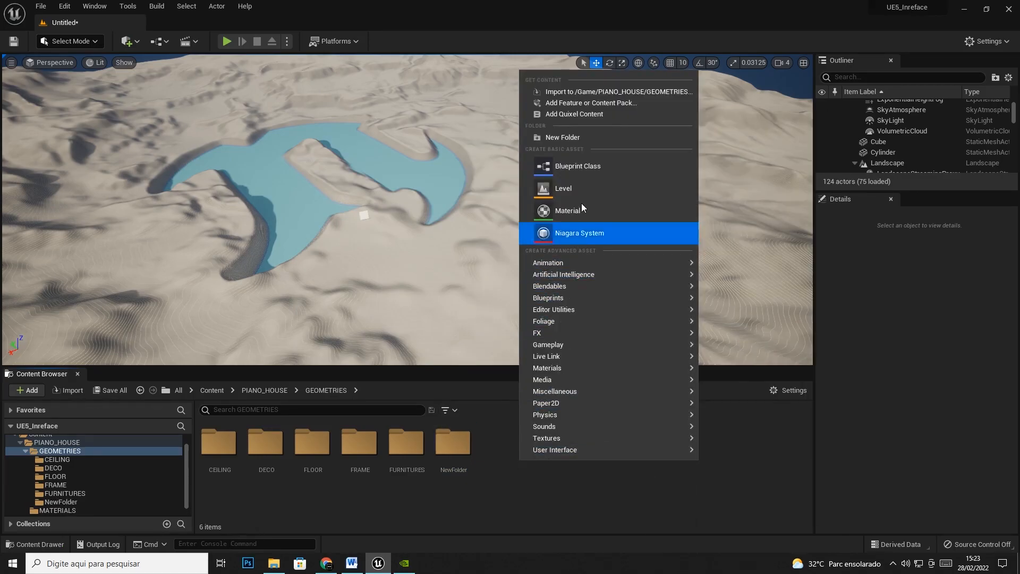
click(602, 92)
click(360, 27)
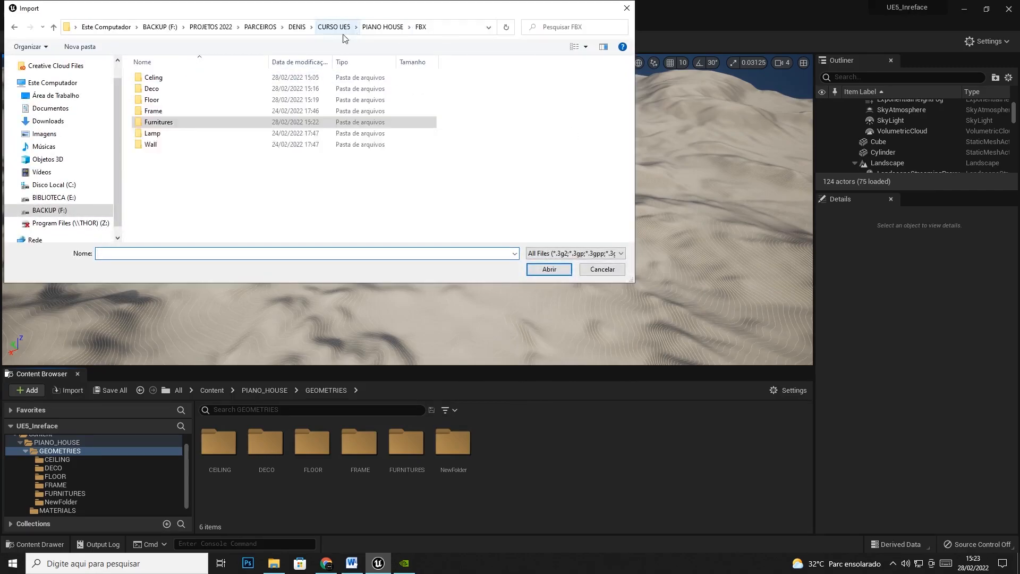
double_click(150, 134)
click(163, 78)
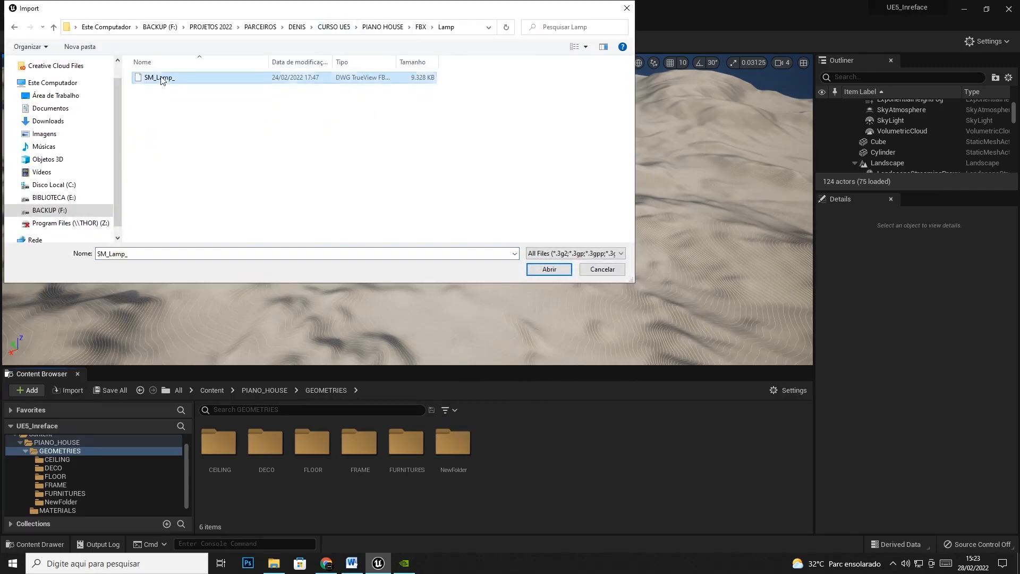
click(558, 271)
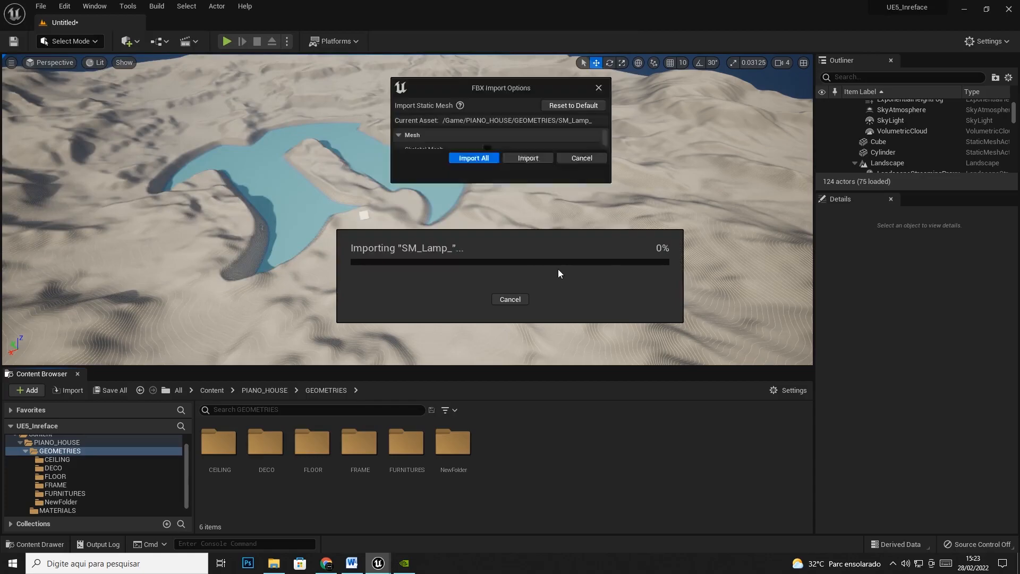
click(481, 483)
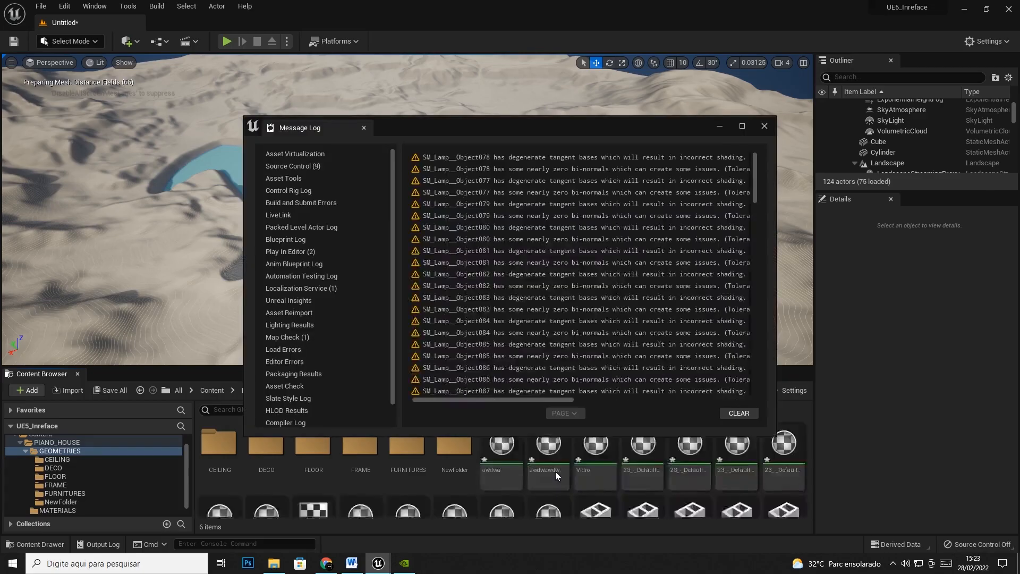
click(766, 125)
- Move all the SM_Lamp static meshes from GEOMETRIES into NewFolder
scroll(601, 473, down, 3)
scroll(619, 474, up, 1)
mouse_move(684, 456)
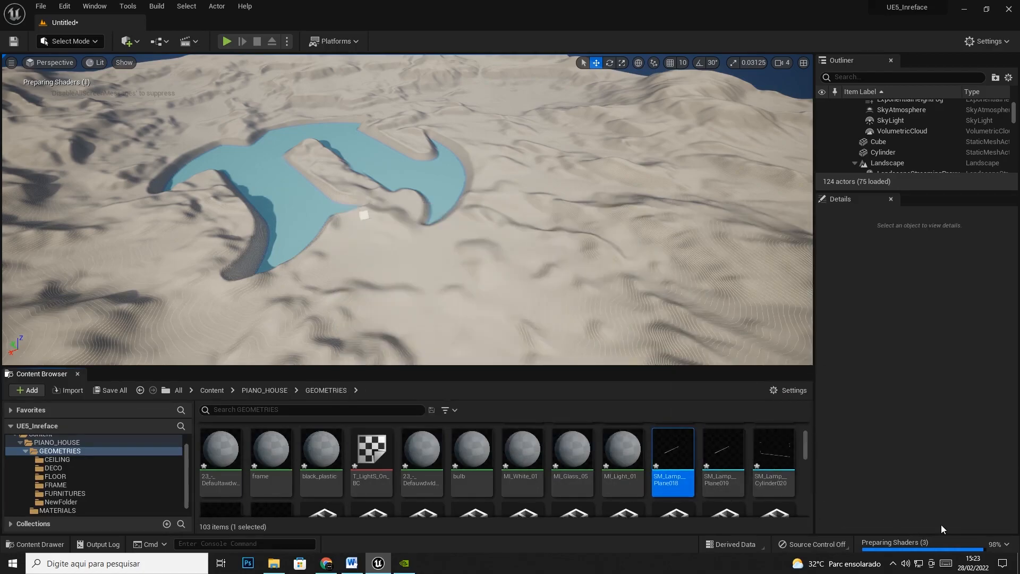
scroll(711, 473, down, 1)
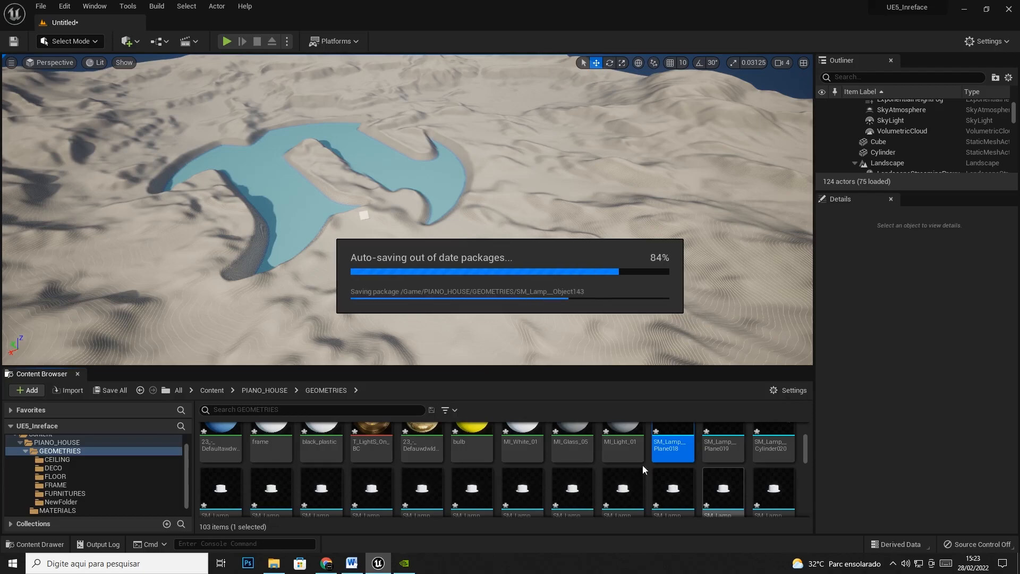
scroll(653, 460, down, 2)
scroll(653, 460, down, 5)
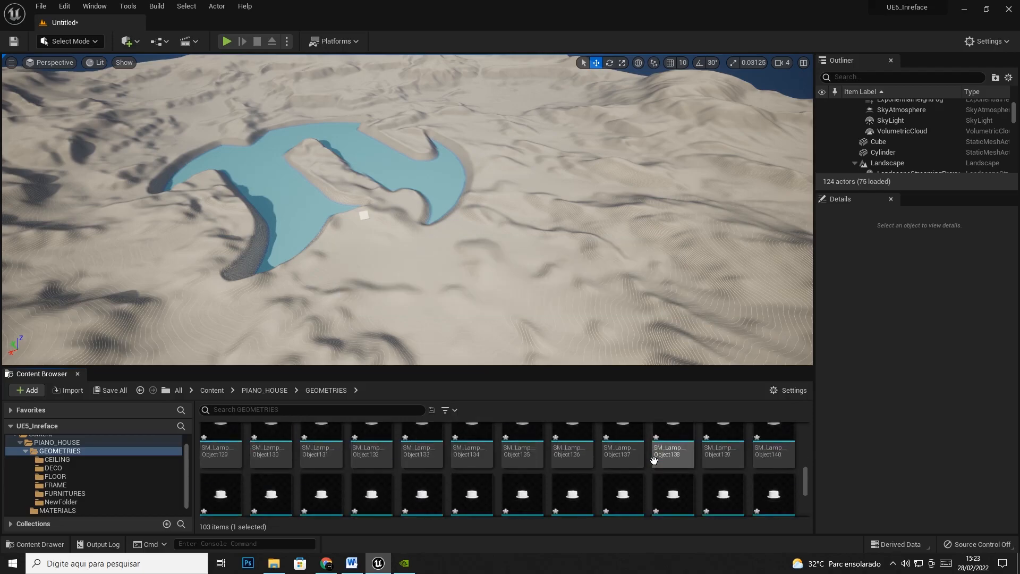
shift+click(523, 468)
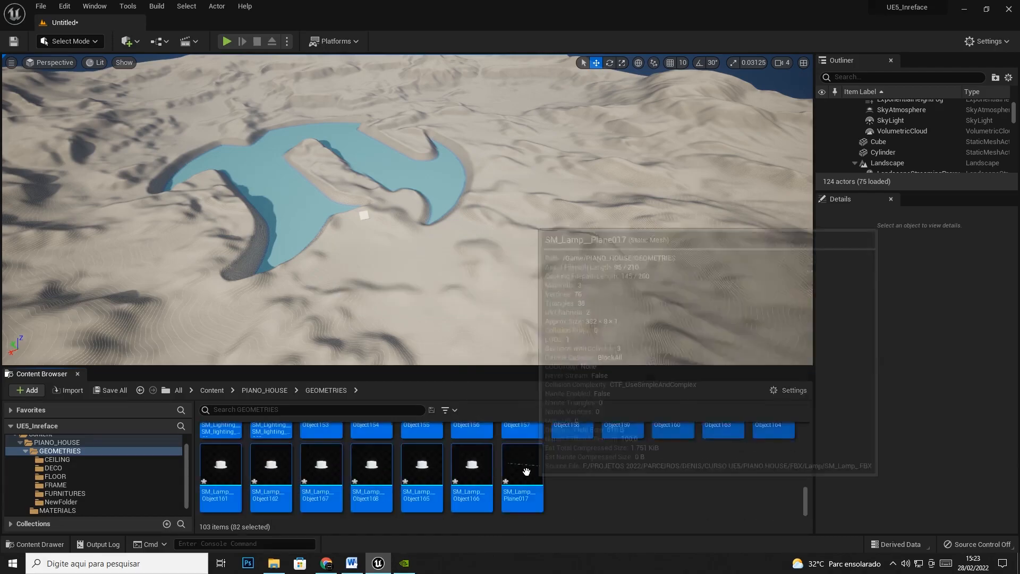
drag(400, 467, 56, 501)
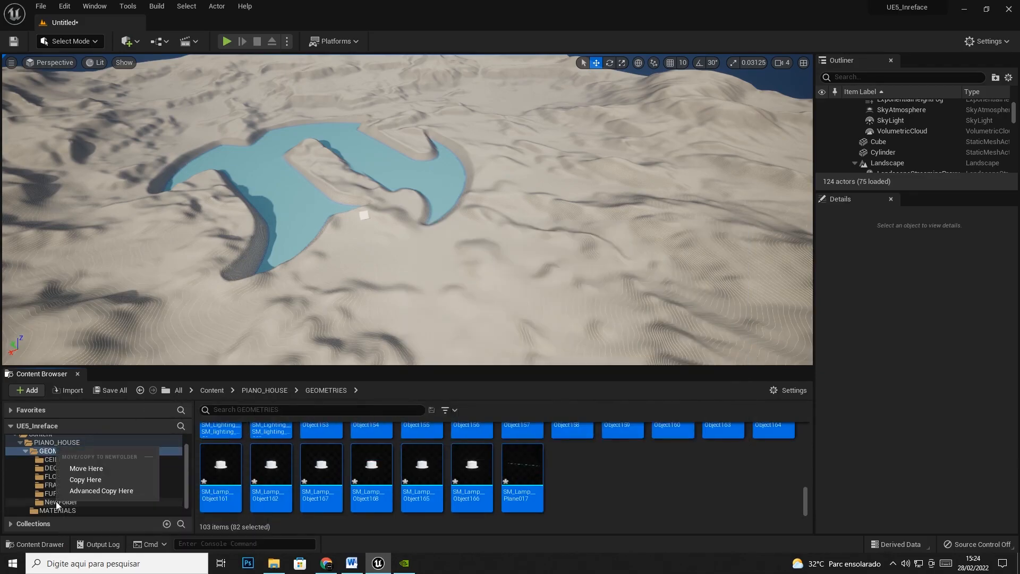
click(87, 472)
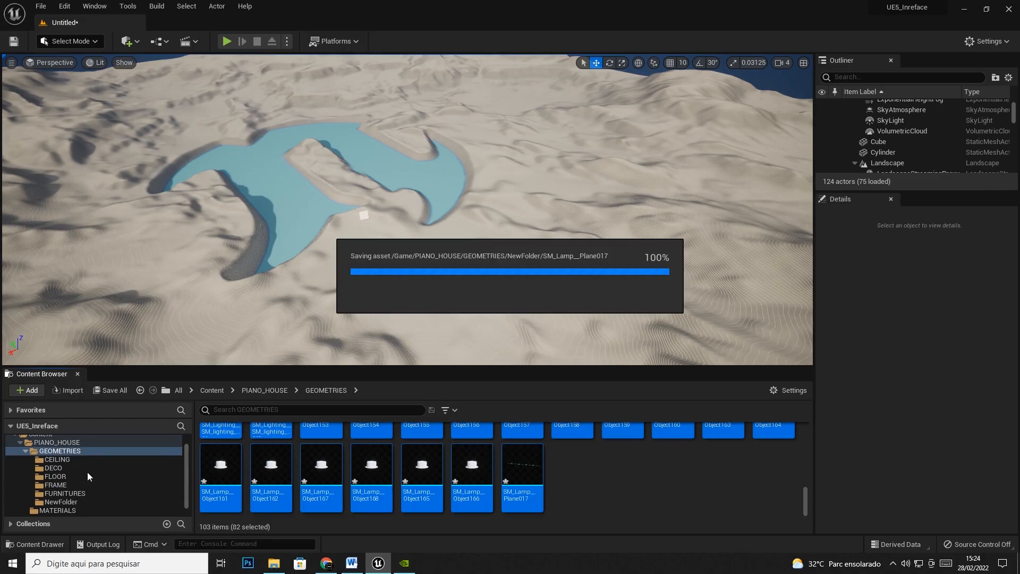
- Rename NewFolder inside GEOMETRIES as LAMP
click(66, 502)
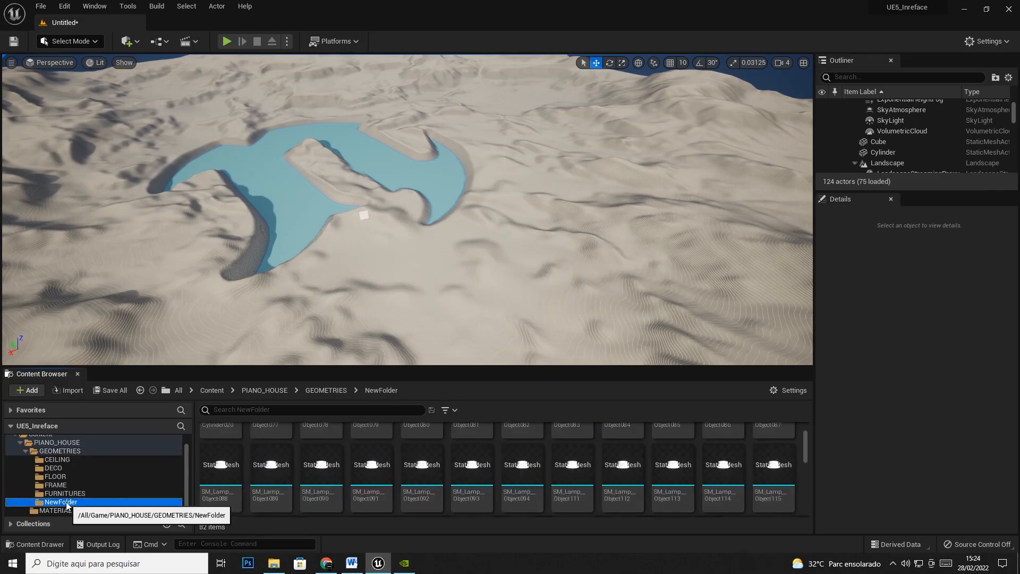
right_click(66, 502)
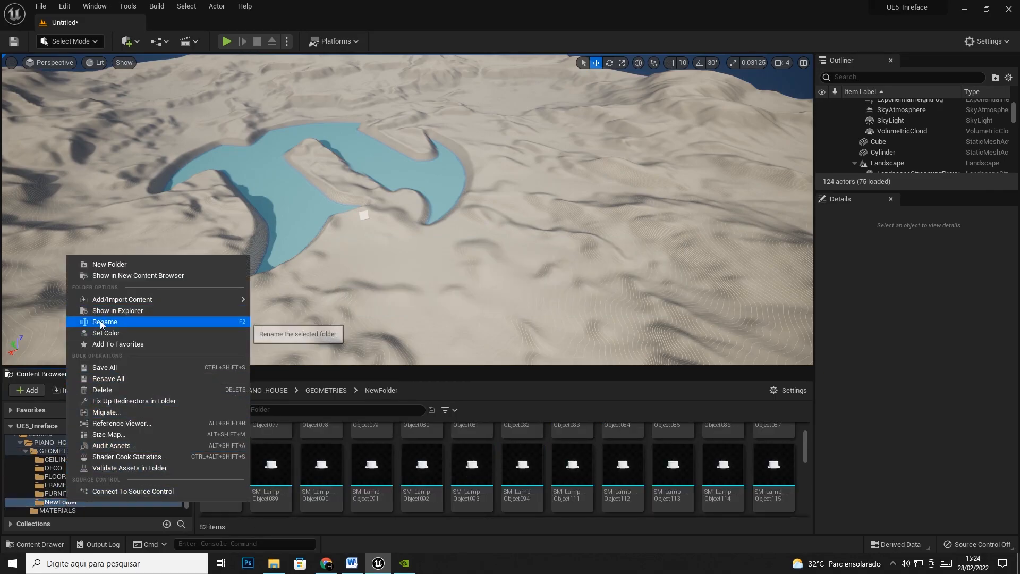
click(43, 449)
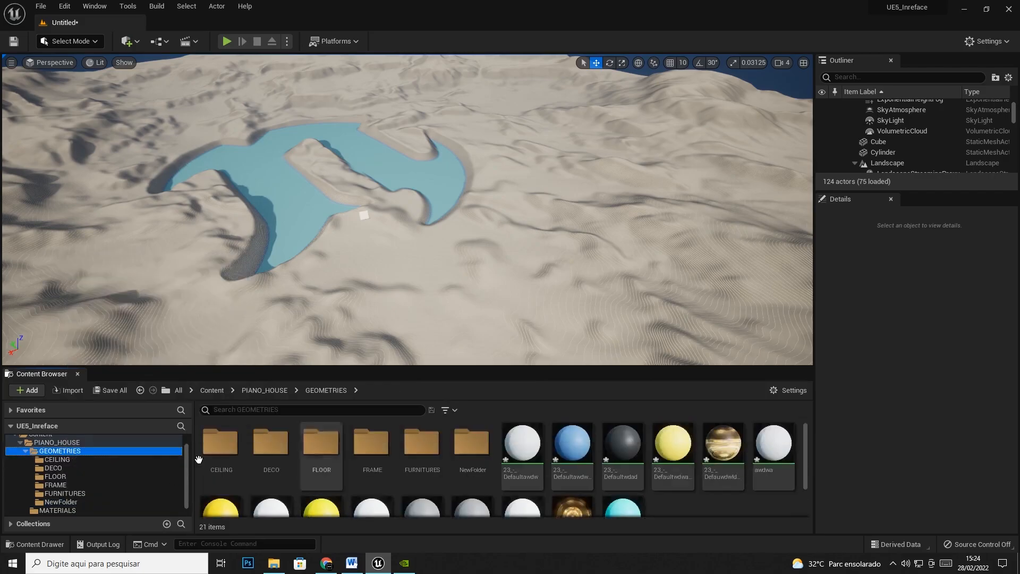
click(478, 449)
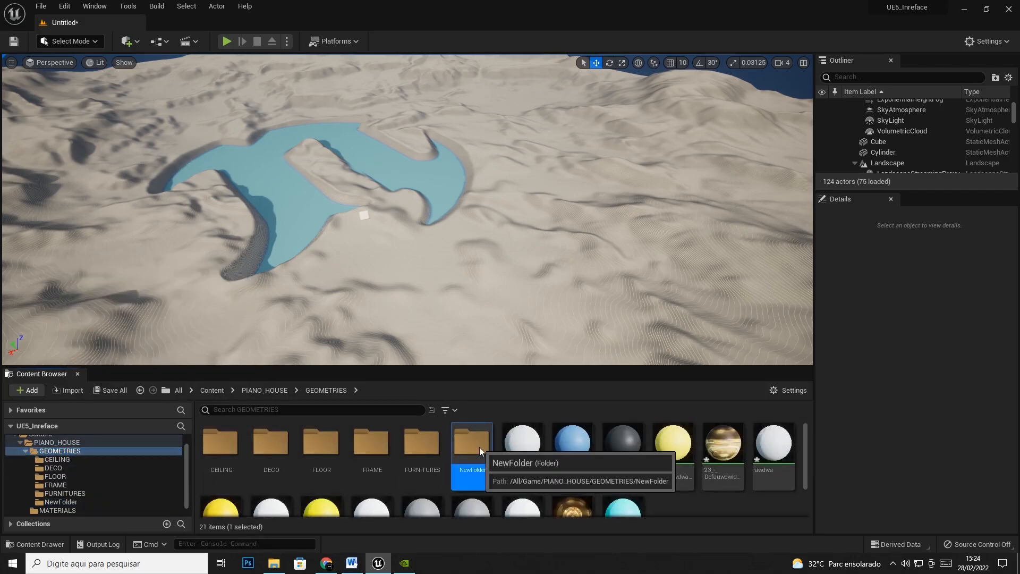
right_click(479, 447)
click(519, 270)
text(LAM)
key(Return)
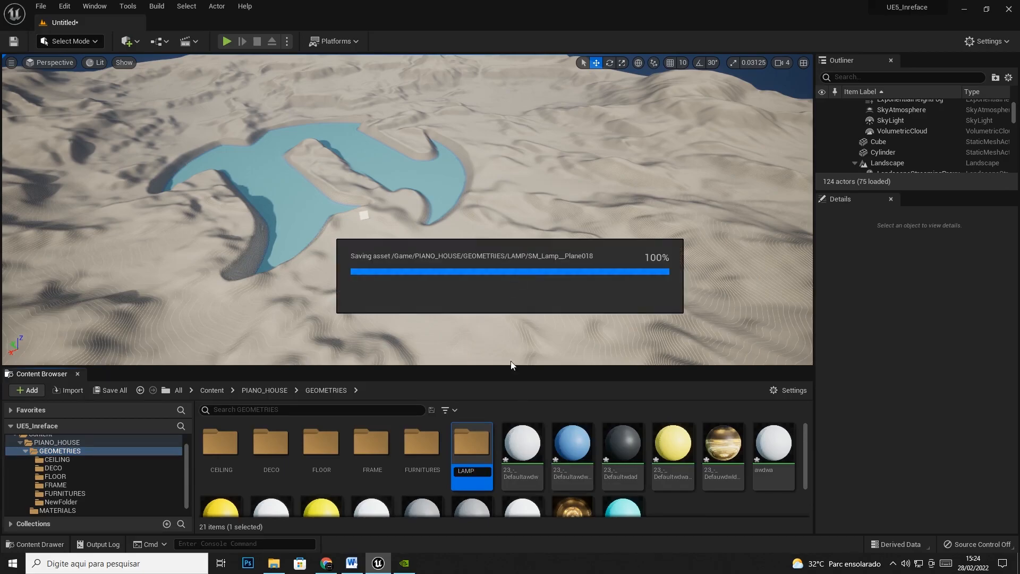
- Move the T_LightS_On_BC texture from GEOMETRIES into the TEXTURES folder
scroll(534, 454, down, 2)
click(573, 467)
scroll(721, 480, up, 2)
scroll(721, 480, down, 2)
drag(572, 467, 53, 511)
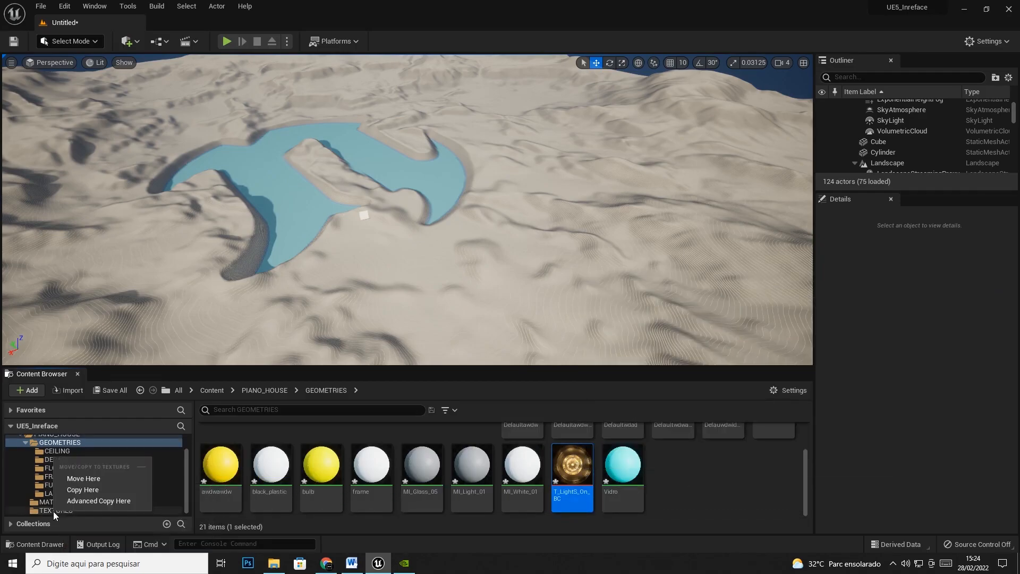
click(93, 476)
- Move all the imported lamp materials from GEOMETRIES into the MATERIALS folder
click(572, 467)
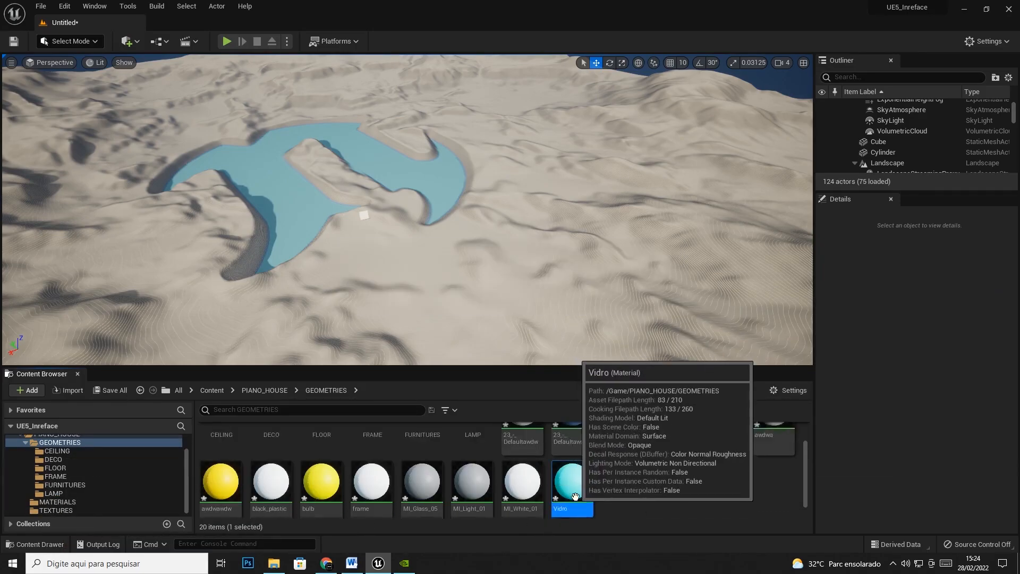
scroll(572, 466, up, 2)
shift+click(524, 452)
drag(524, 451, 52, 502)
click(104, 465)
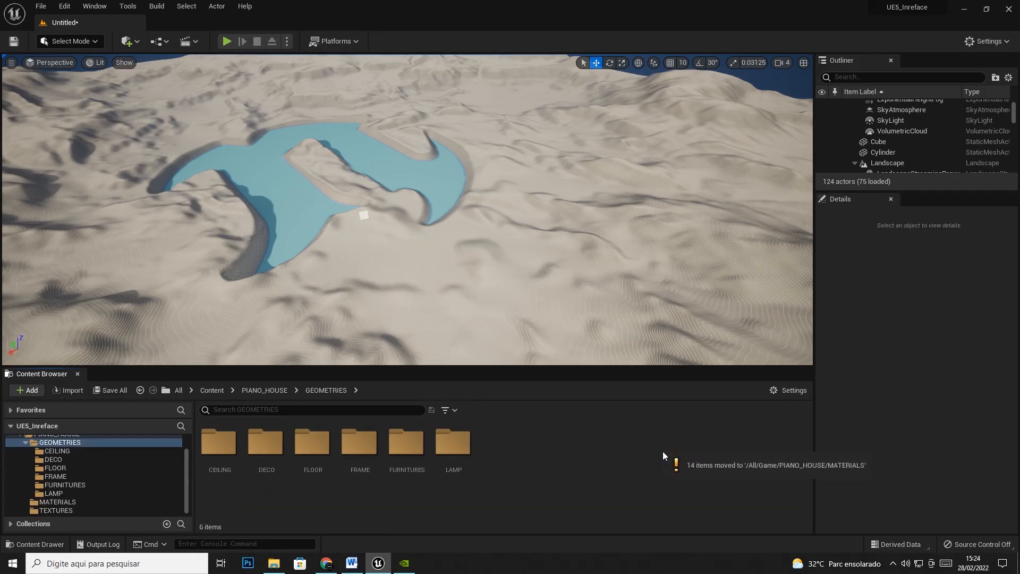
- Import the SM_Wall_ FBX from the Wall folder into GEOMETRIES with the current import options and dismiss the message log
right_click(526, 456)
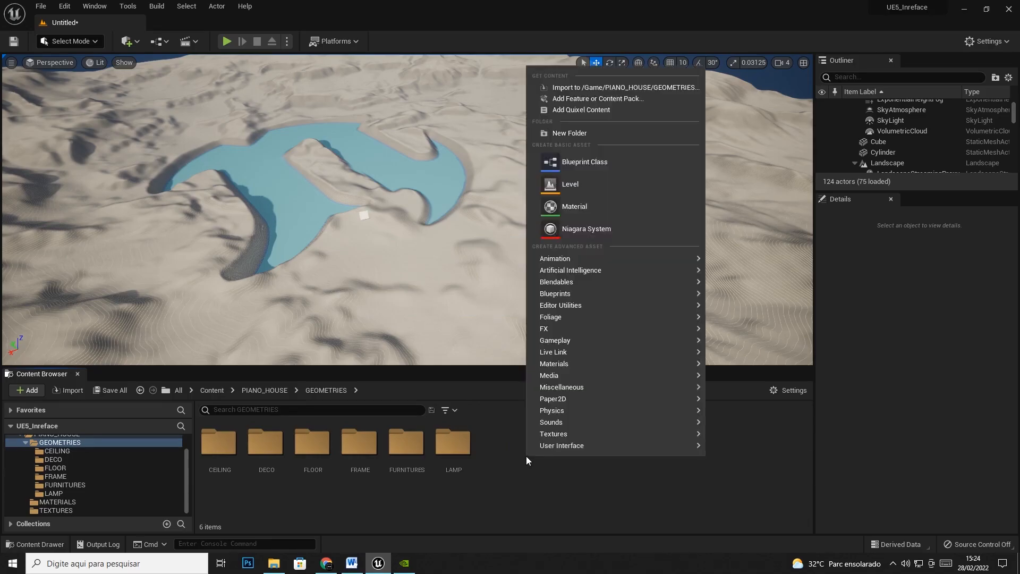
click(590, 88)
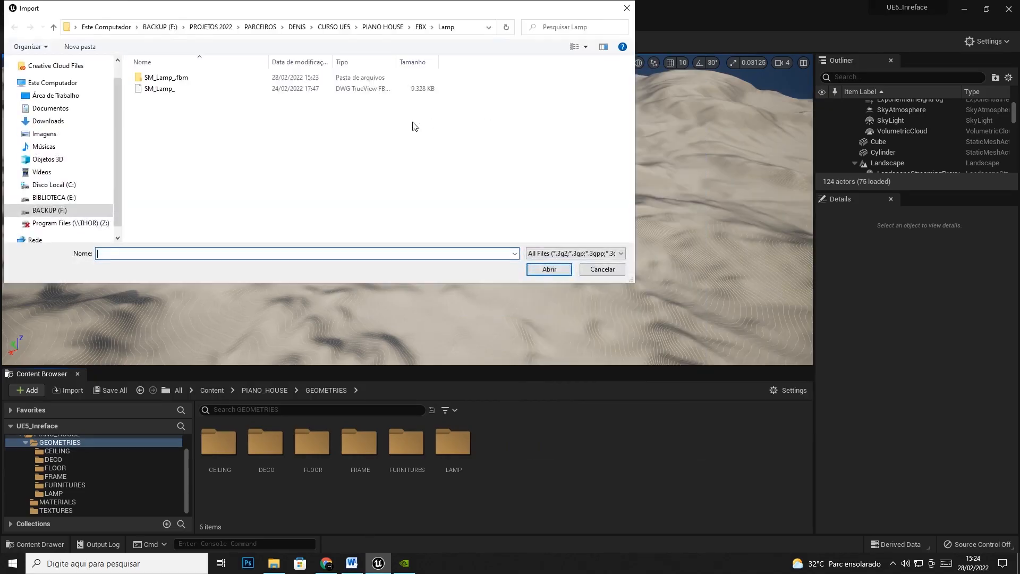
double_click(153, 144)
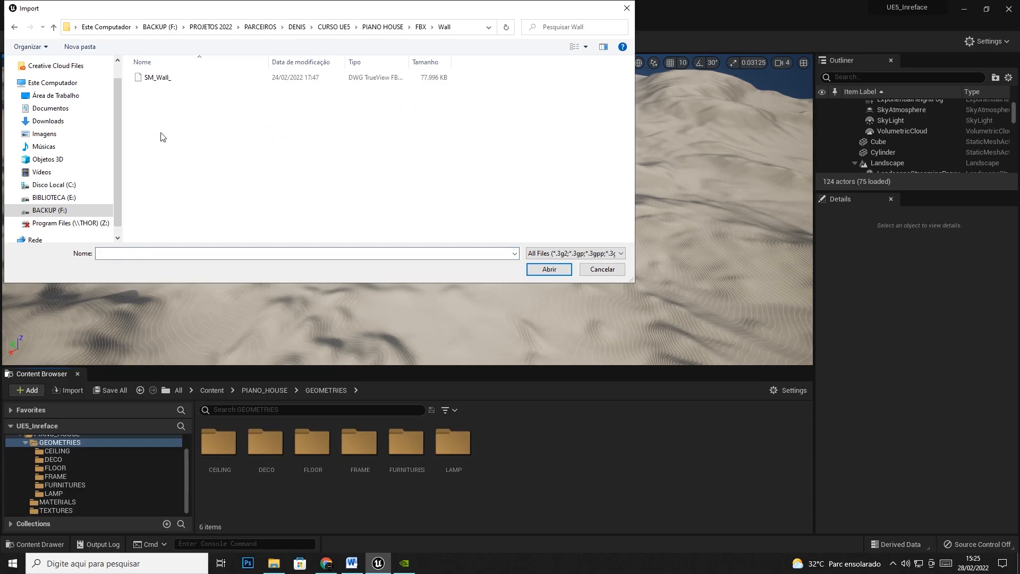
click(158, 78)
click(547, 272)
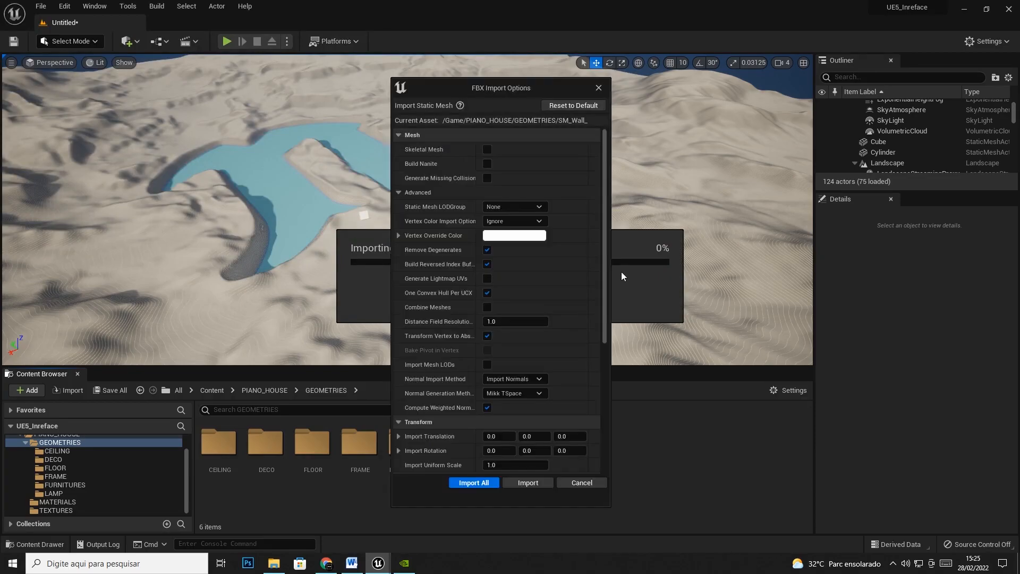
click(478, 484)
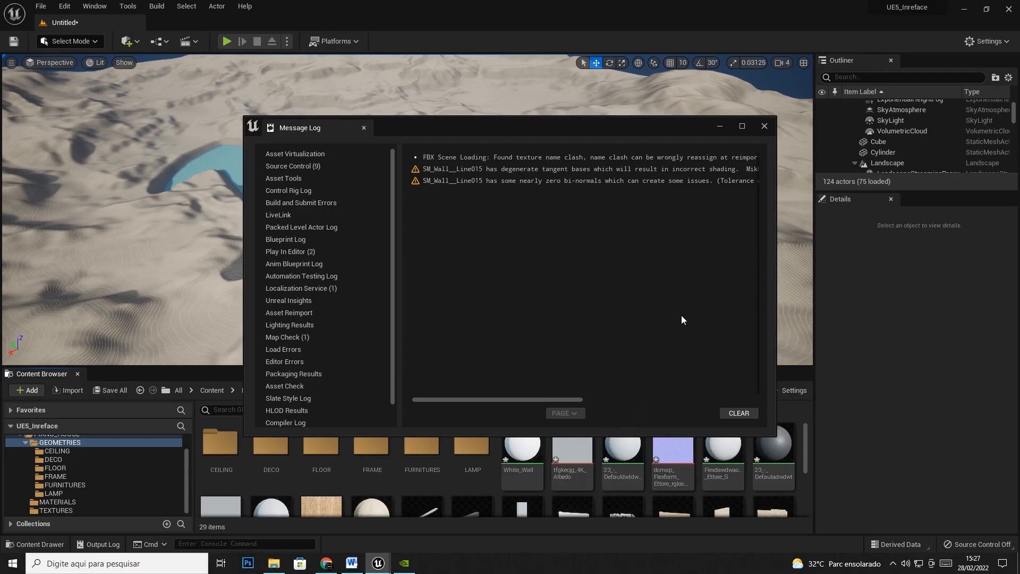
click(764, 127)
- Create a folder named STRUCTURE inside GEOMETRIES
scroll(617, 425, down, 3)
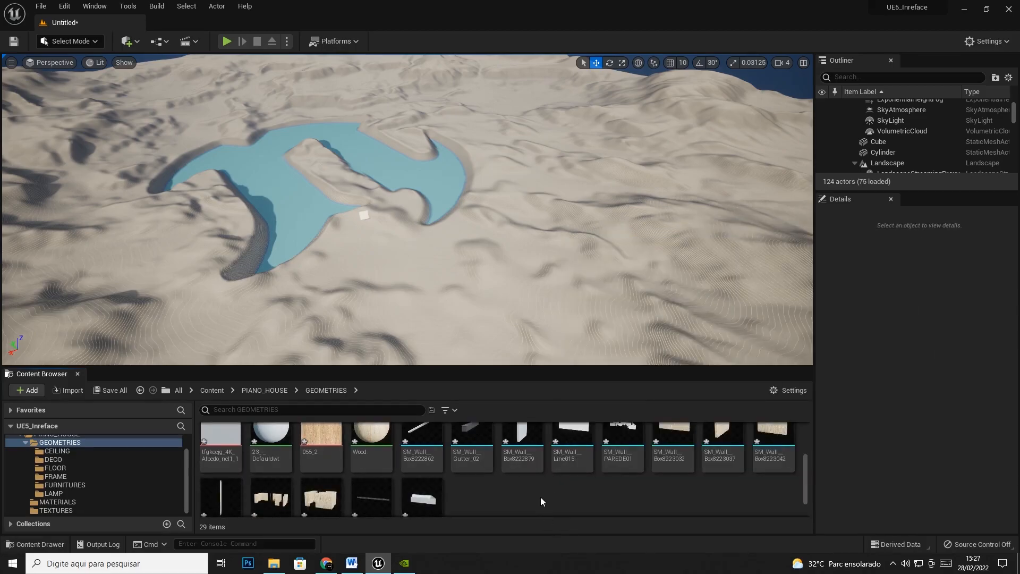
right_click(540, 496)
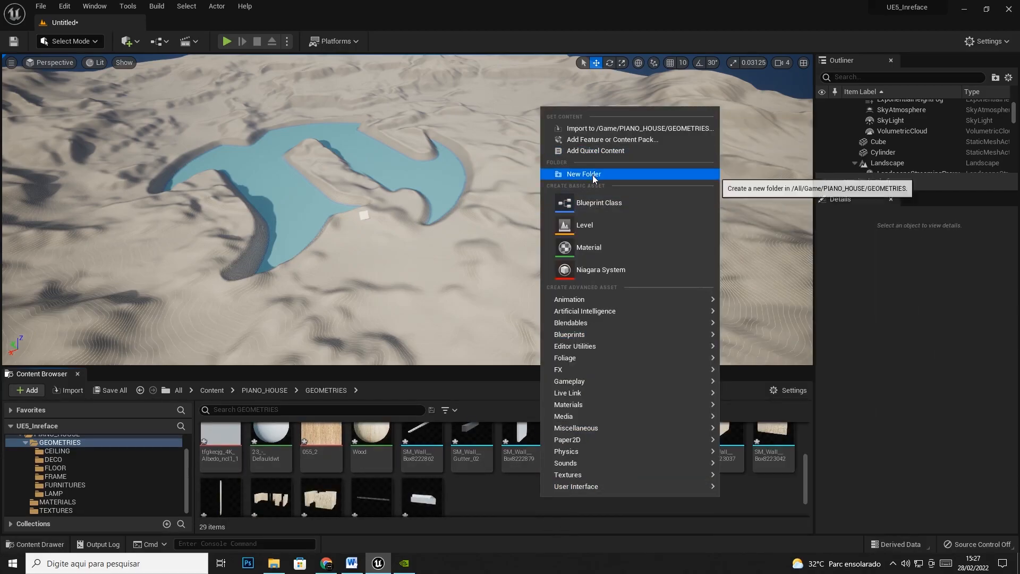
click(592, 174)
text(STRUCTURE)
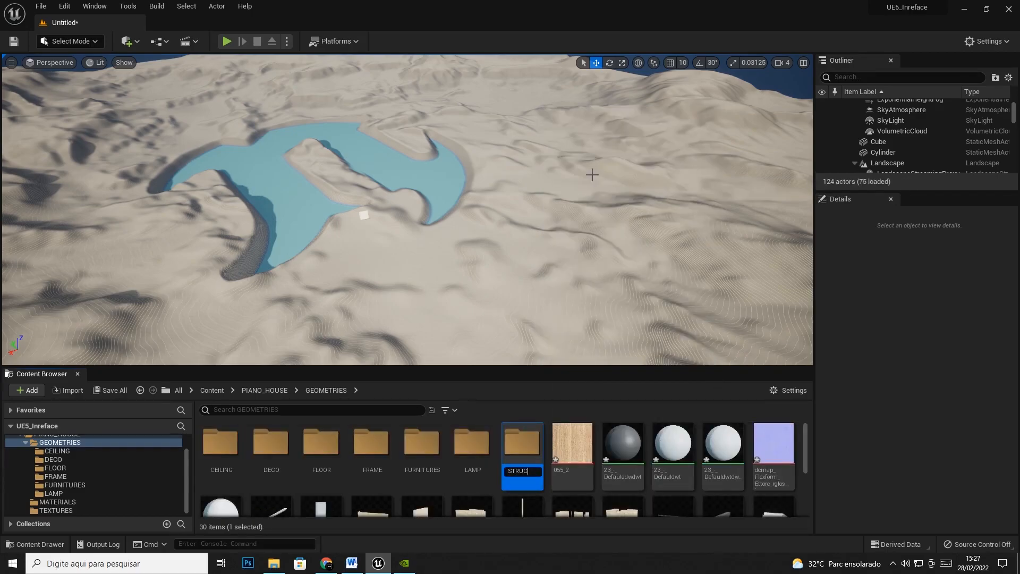
key(Return)
scroll(604, 452, down, 5)
right_click(571, 477)
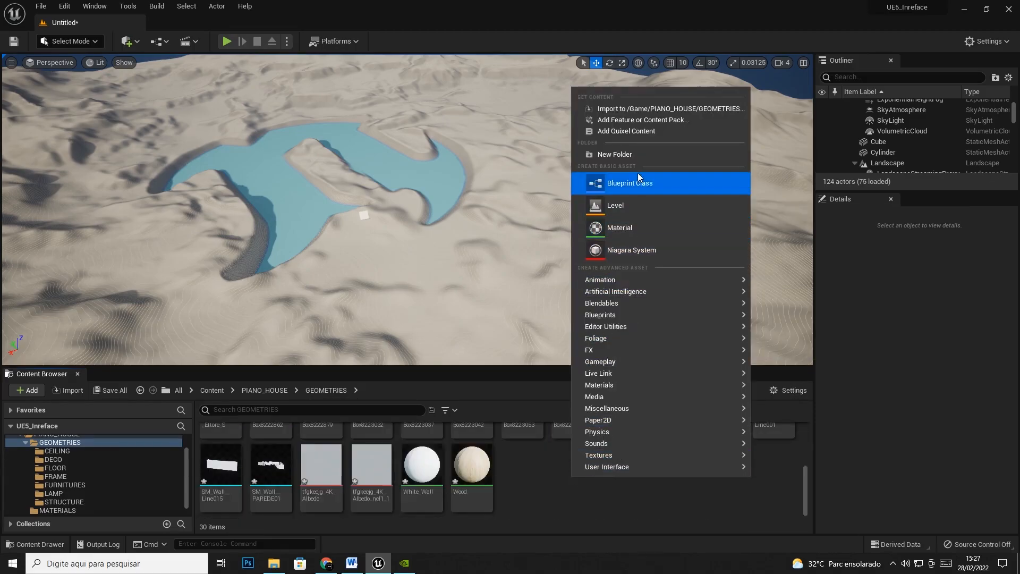
click(643, 109)
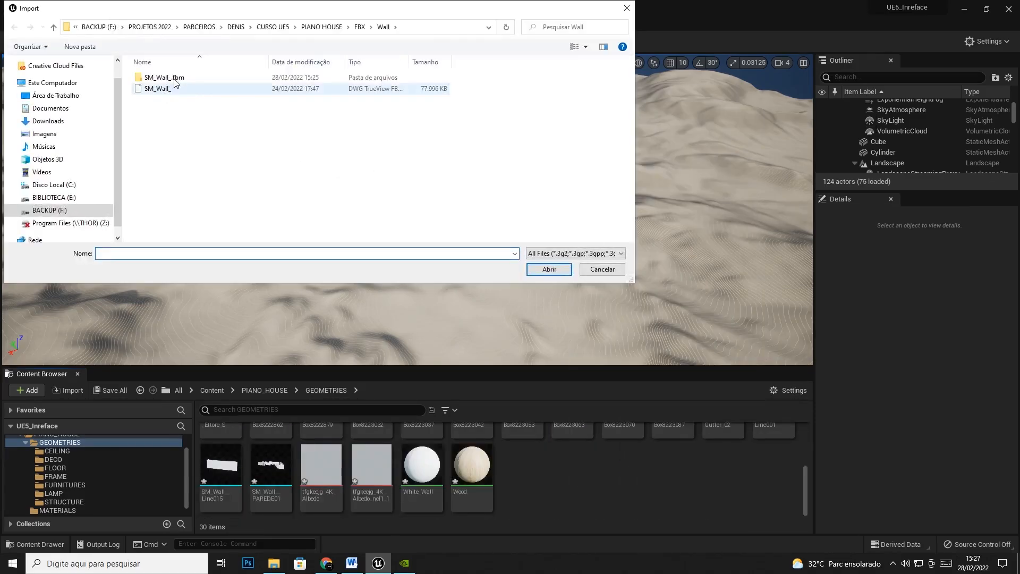
click(628, 8)
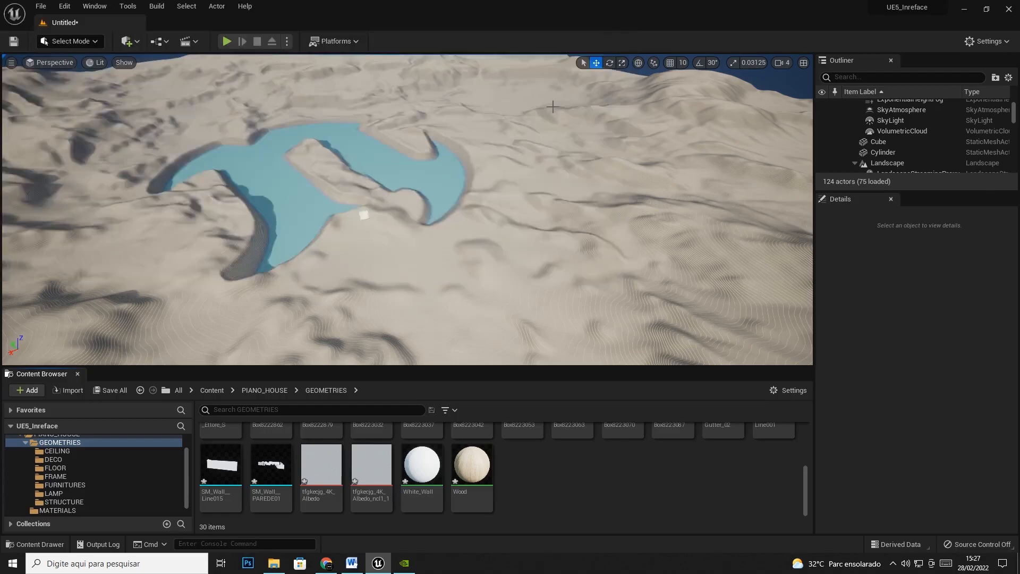
- Rename the STRUCTURE folder inside GEOMETRIES as WALL
scroll(557, 509, up, 5)
click(521, 453)
right_click(522, 453)
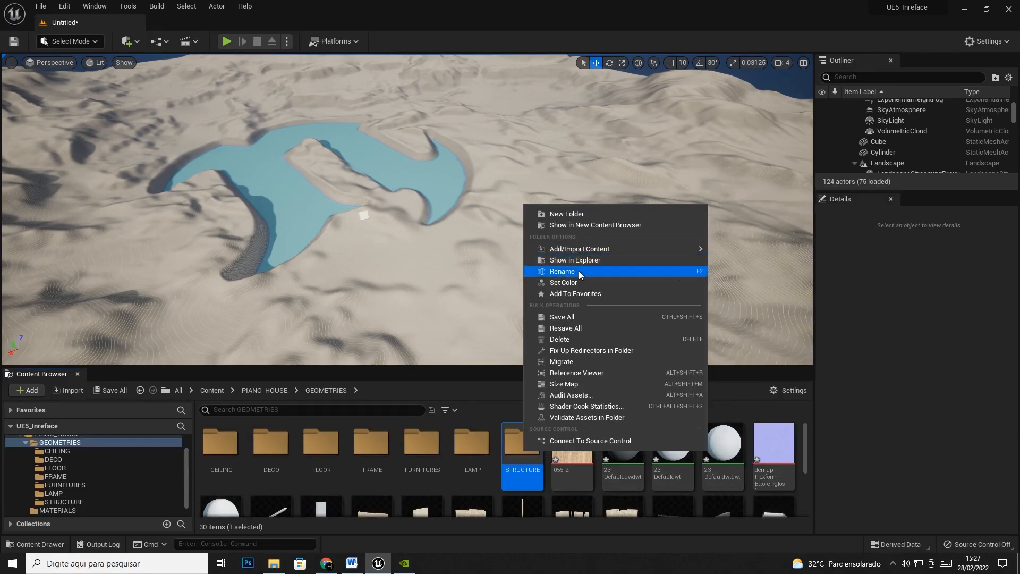
click(578, 272)
text(WALL)
key(Return)
- Select all the imported SM_Wall_ meshes in GEOMETRIES and move them into the WALL folder
scroll(802, 462, down, 1)
click(273, 498)
scroll(273, 497, down, 2)
shift+click(273, 497)
scroll(272, 498, up, 3)
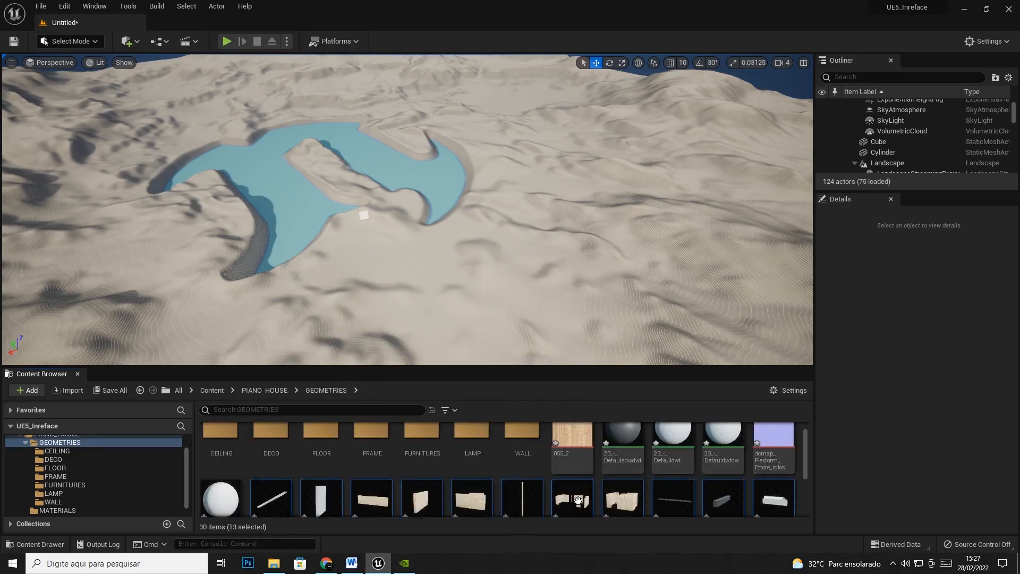
drag(522, 502, 531, 448)
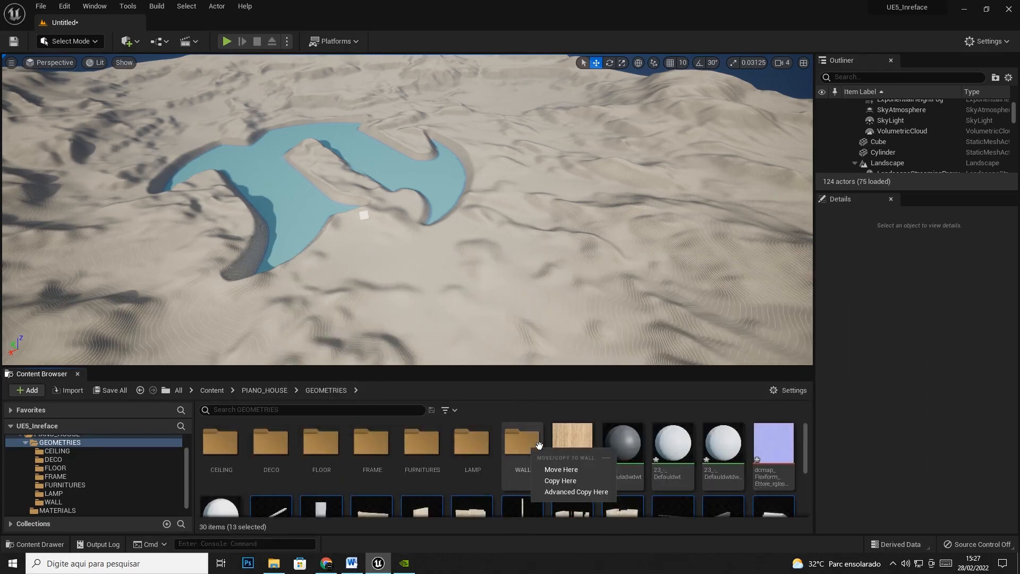
click(567, 471)
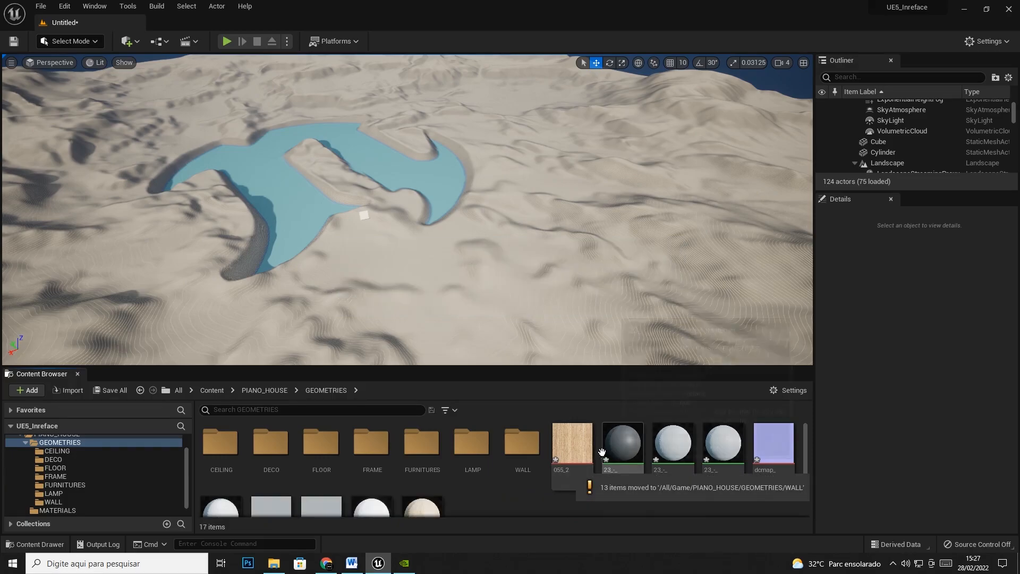
- Rename the 055_2 wood texture as 055_2_d and move it into the TEXTURES folder
click(573, 451)
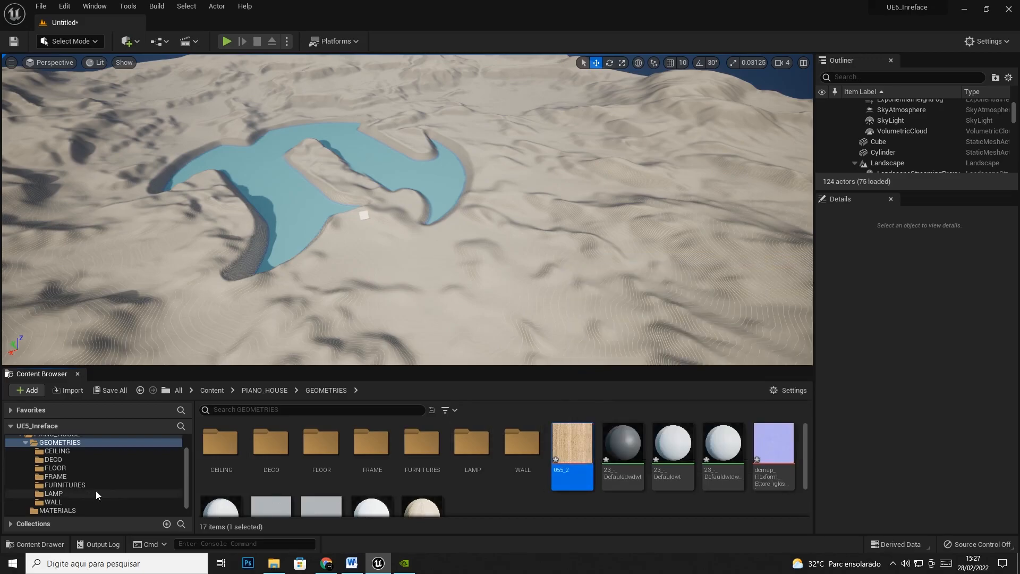
right_click(571, 455)
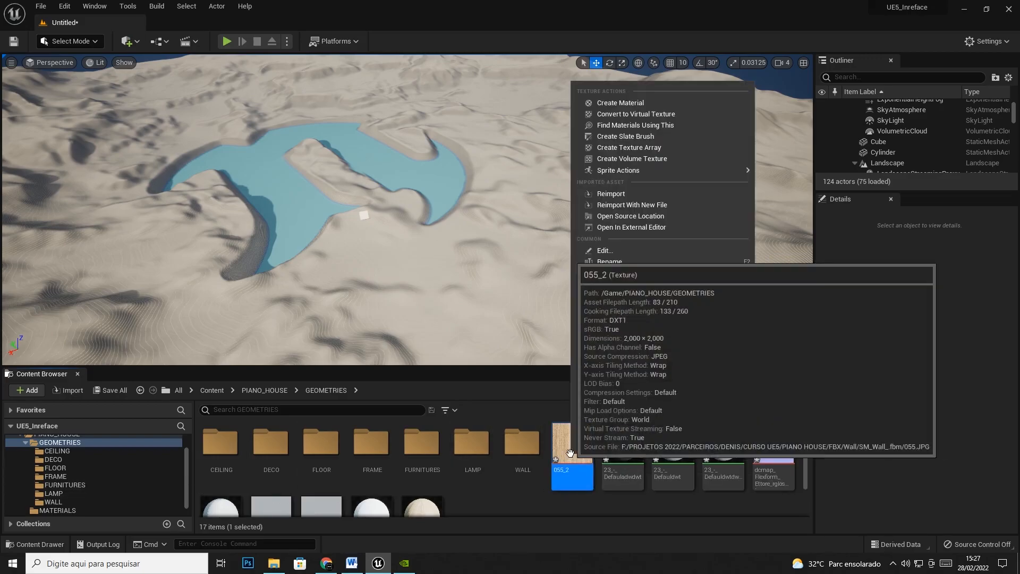
click(630, 262)
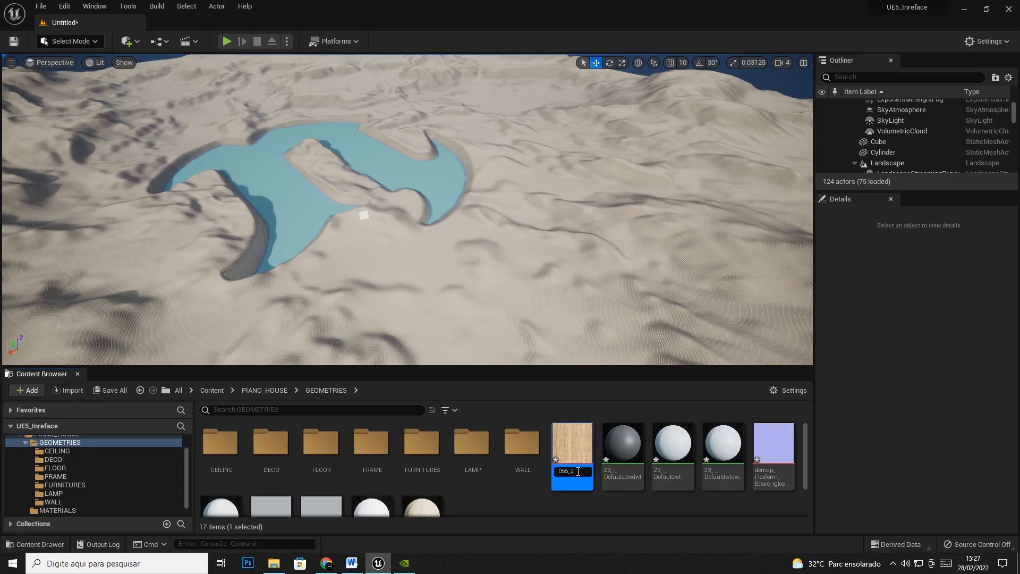
drag(576, 470, 80, 514)
click(132, 486)
- Try to move the dcmap_Flexform_Ettore_rgloss_bump texture into the TEXTURES folder under its current name
drag(724, 446, 33, 510)
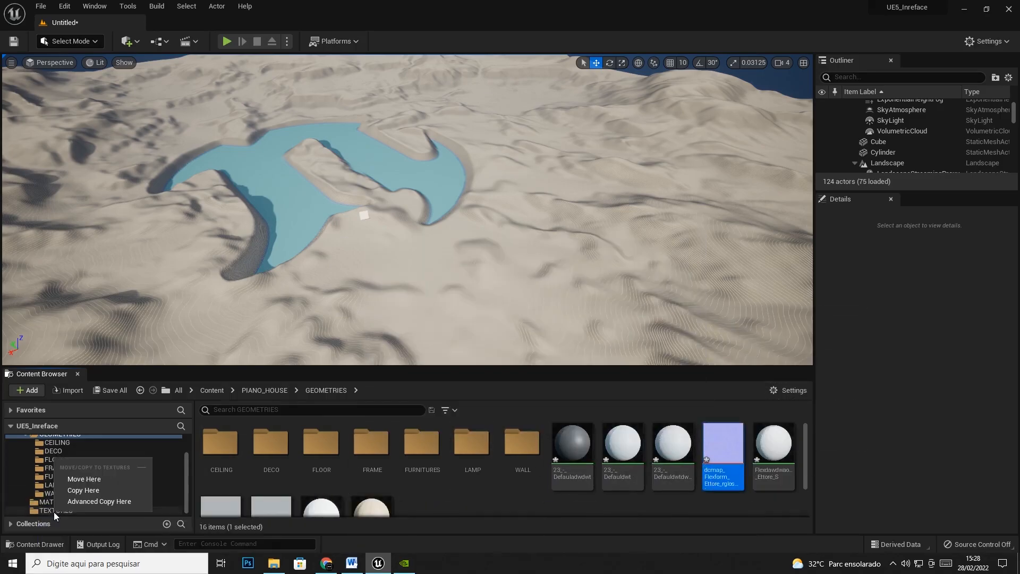
click(101, 477)
click(703, 379)
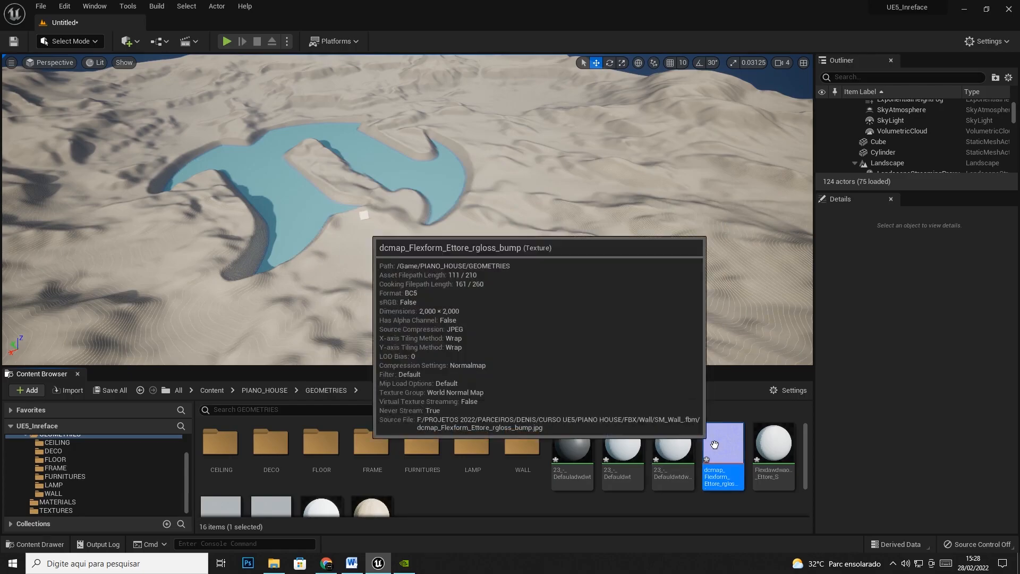
- Give the dcmap_Flexform_Ettore_rgloss_bump texture a unique name and move it into the TEXTURES folder
right_click(722, 449)
click(754, 254)
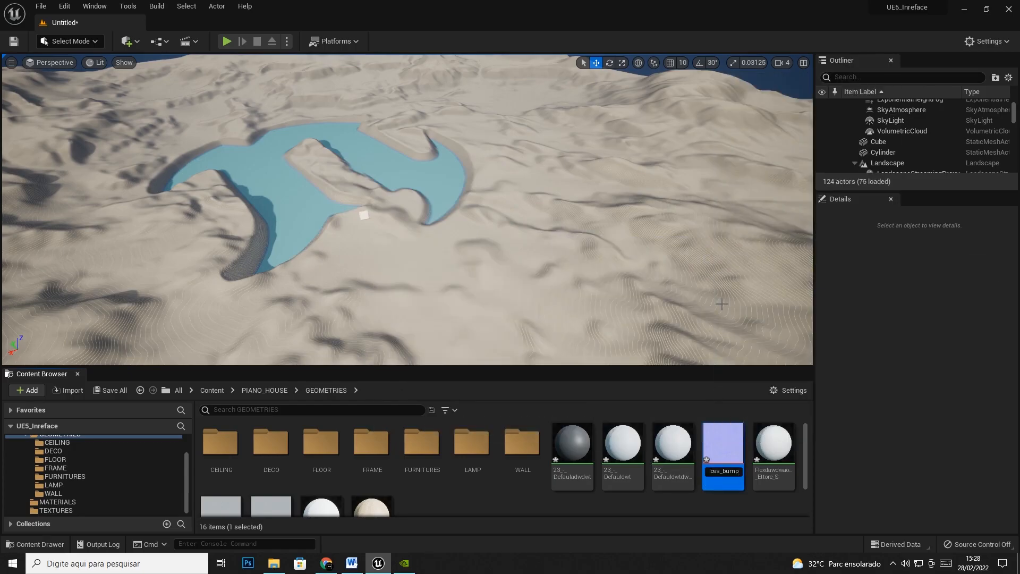
drag(723, 449, 65, 510)
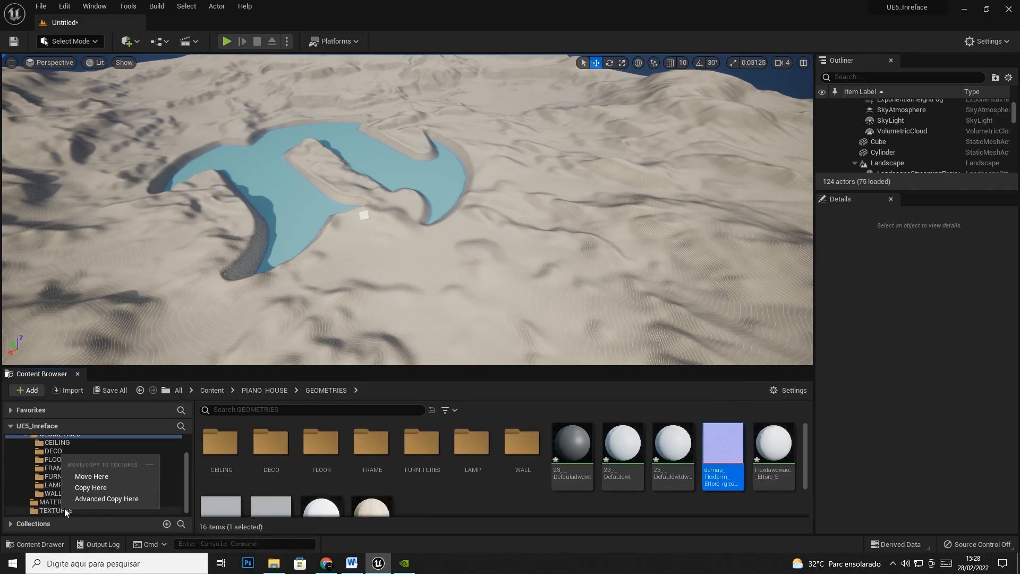
click(89, 476)
- Move the three 23_-_Defau materials and the Ettore_S material from GEOMETRIES into the MATERIALS folder
click(573, 452)
scroll(388, 486, down, 2)
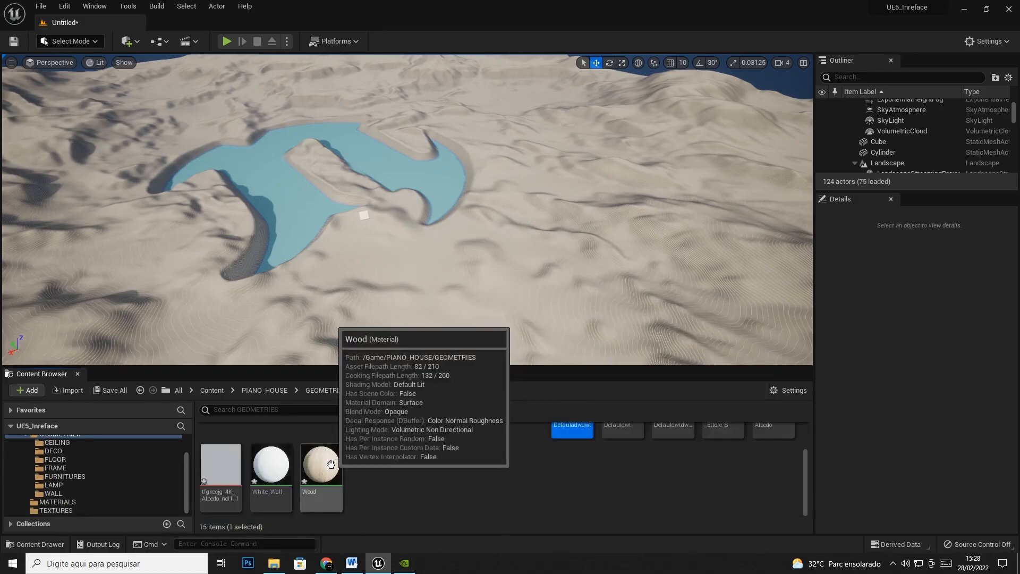
scroll(388, 486, up, 2)
shift+click(705, 473)
drag(716, 456, 58, 503)
click(120, 471)
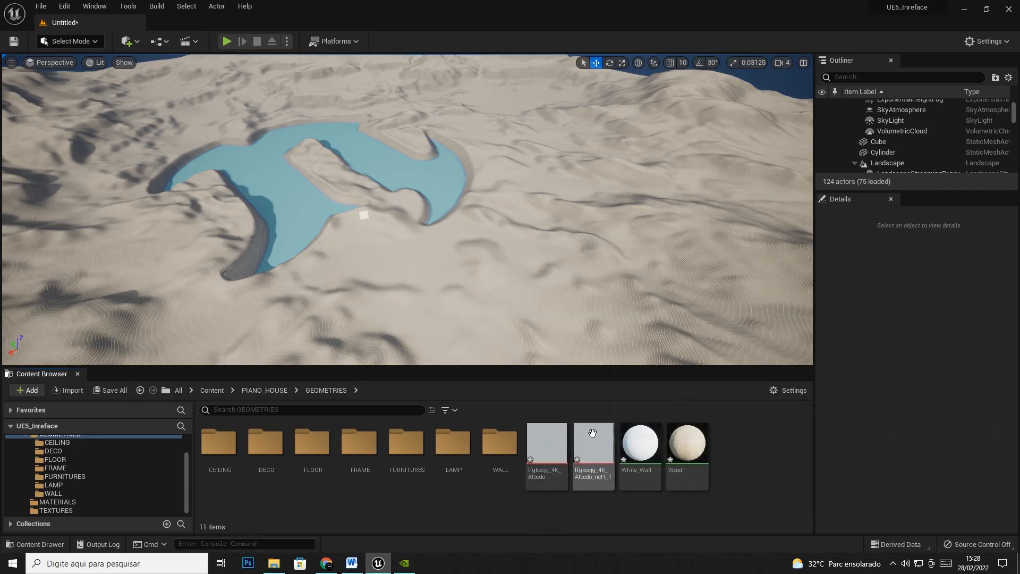
- Move the two tfgkecgg_4K_Albedo textures from GEOMETRIES into the TEXTURES folder
click(546, 444)
ctrl+click(593, 444)
drag(592, 444, 50, 511)
click(108, 473)
- Try to move the White_Wall and Wood materials into the MATERIALS folder under their current names
click(546, 452)
ctrl+click(594, 451)
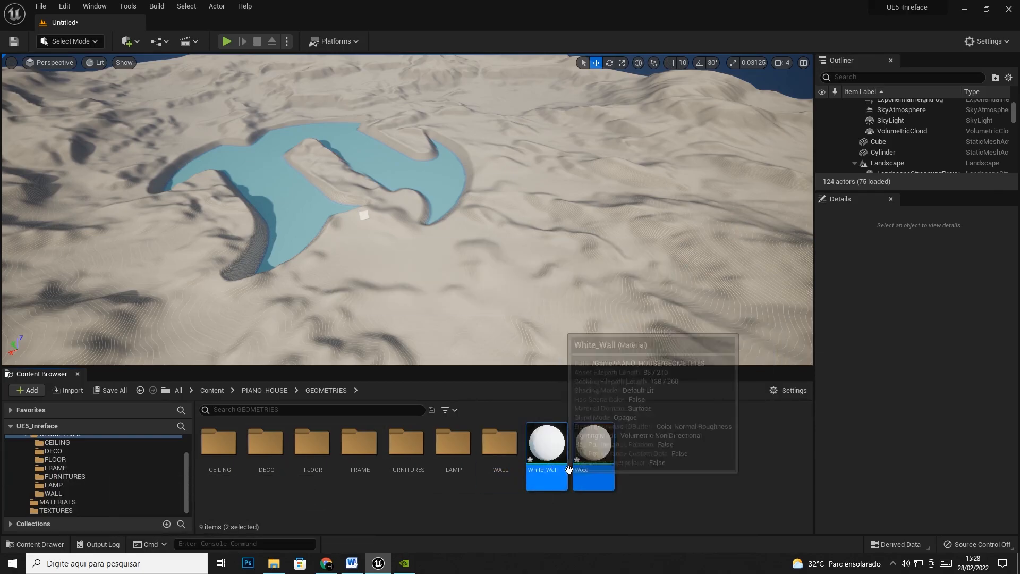
drag(554, 468, 57, 502)
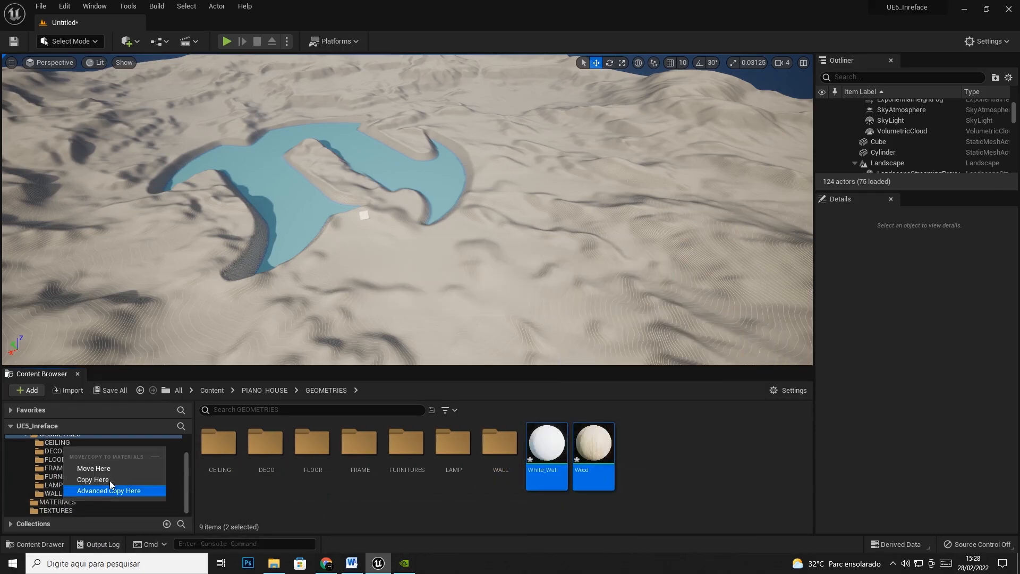
click(110, 470)
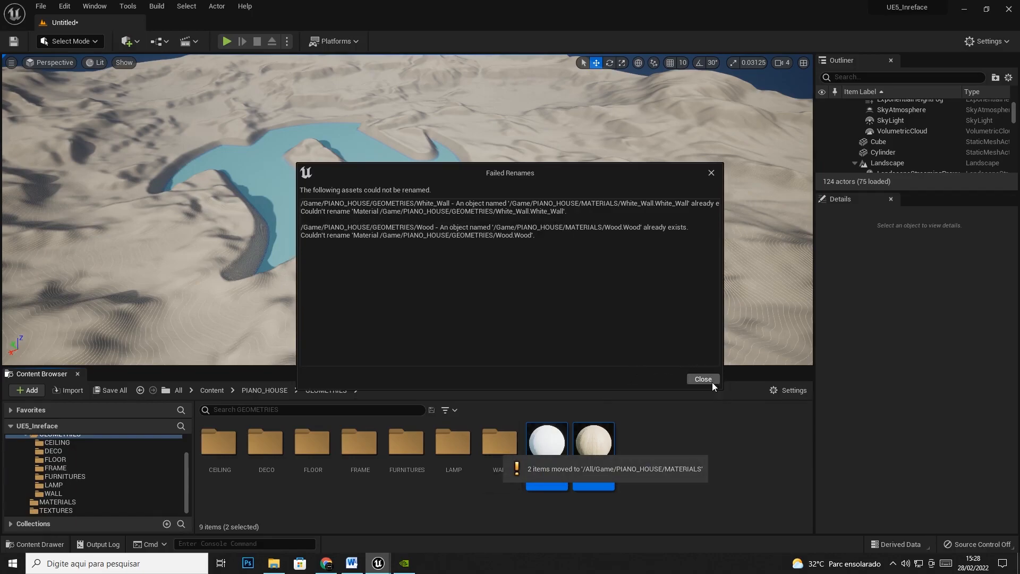
click(712, 382)
- Rename the White_Wall material in GEOMETRIES as White_Wall_c
click(548, 447)
right_click(562, 452)
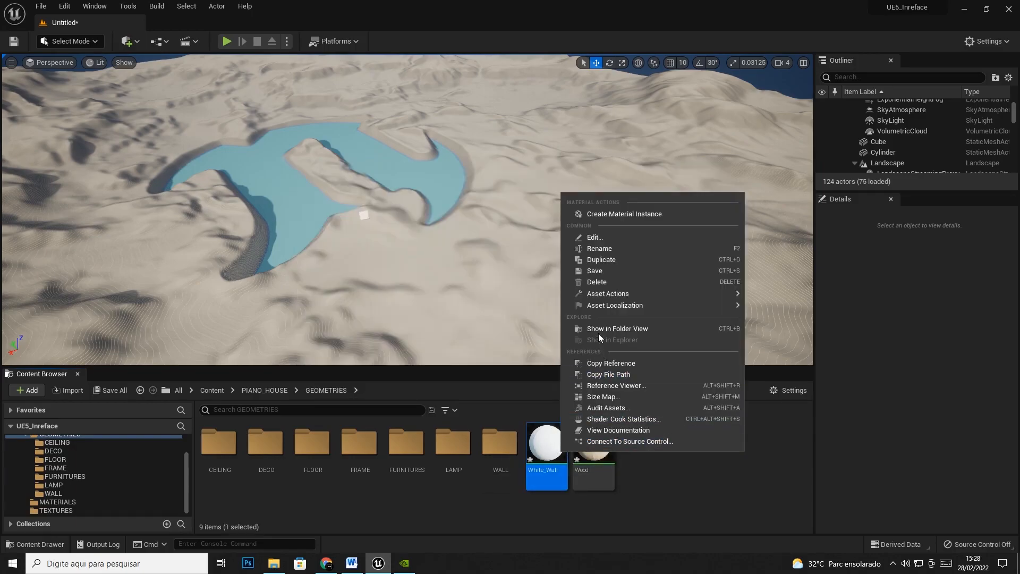
click(608, 247)
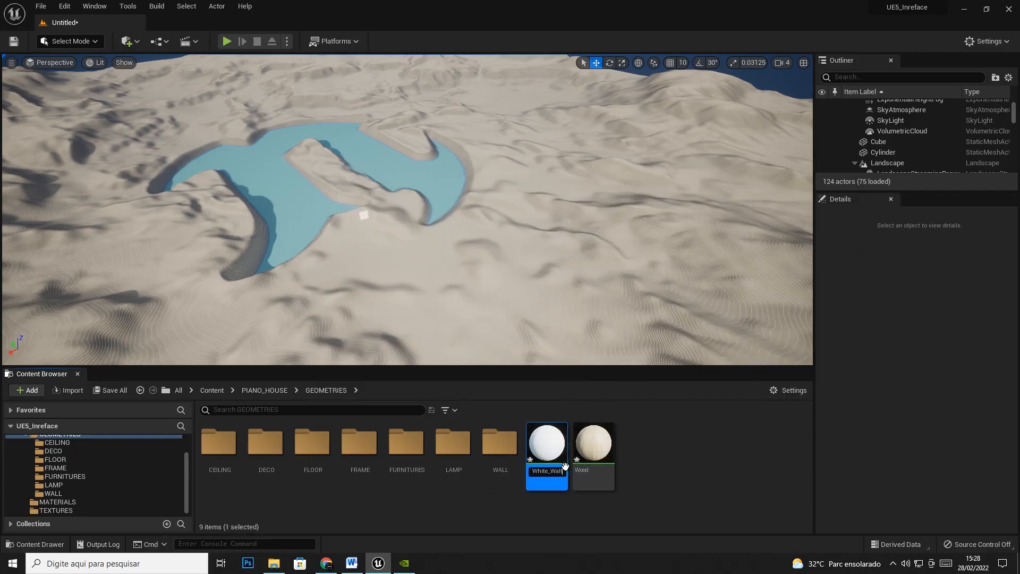
text(_c)
key(Return)
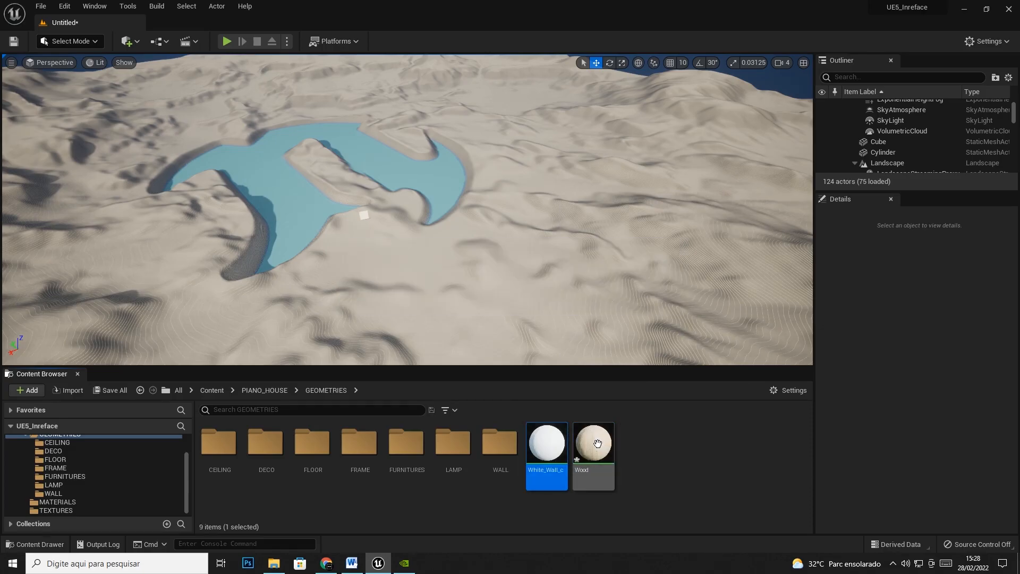
- Rename the Wood material in GEOMETRIES as Wood_C
right_click(585, 450)
click(617, 247)
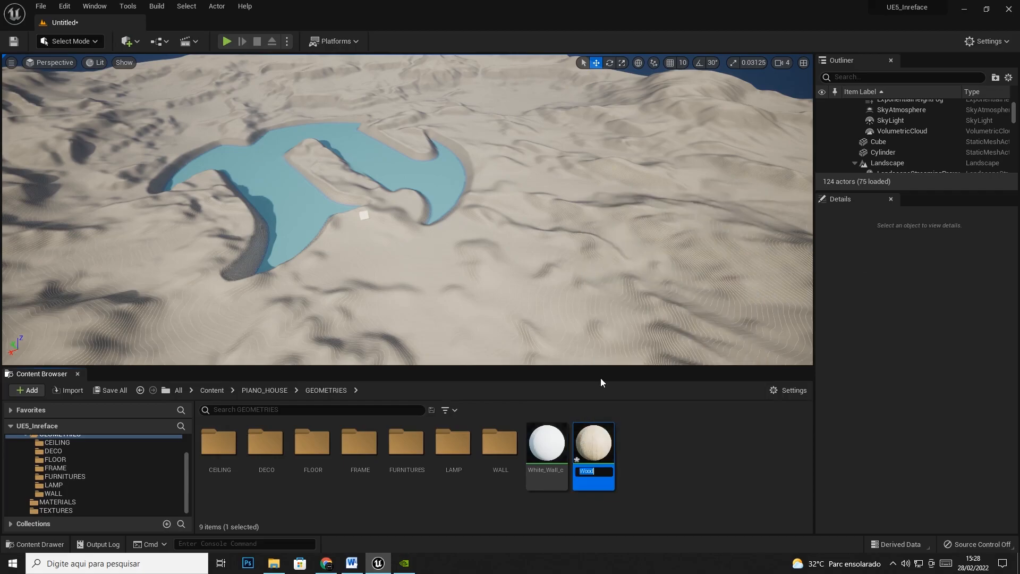
text(_C)
key(Return)
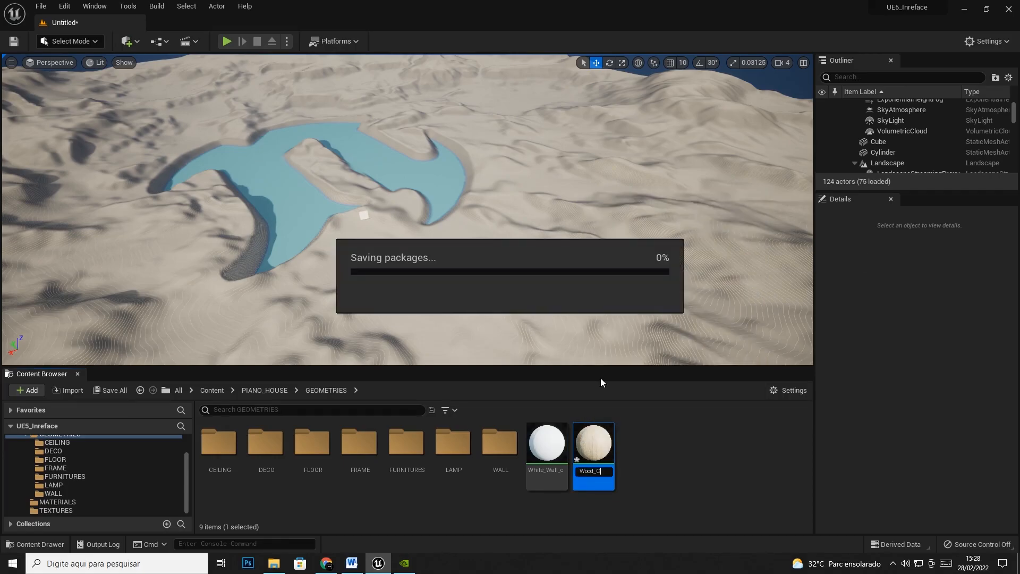
- Move the White_Wall_c and Wood_C materials from GEOMETRIES into the MATERIALS folder
click(549, 449)
ctrl+click(603, 444)
drag(552, 443, 54, 501)
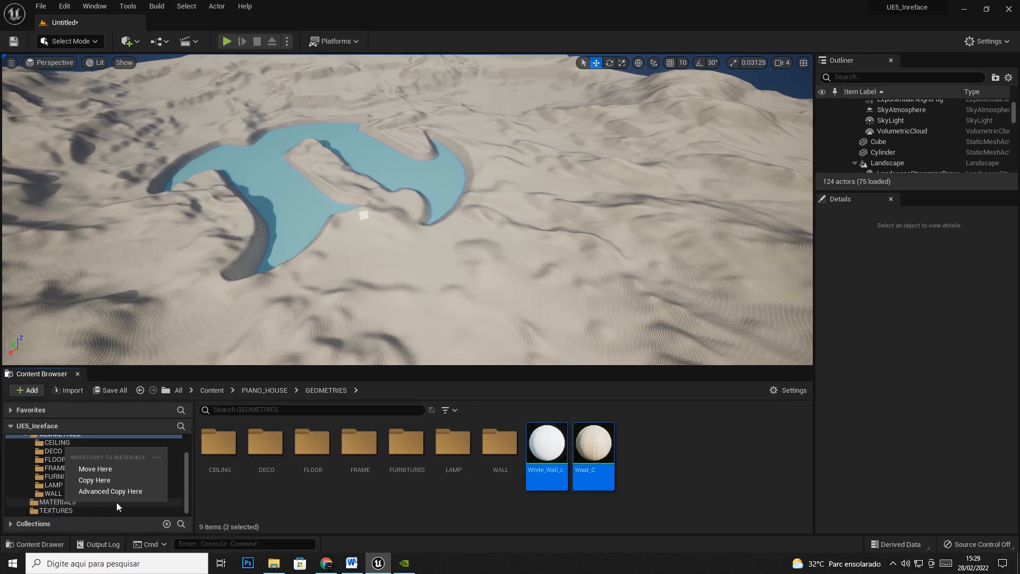
click(118, 469)
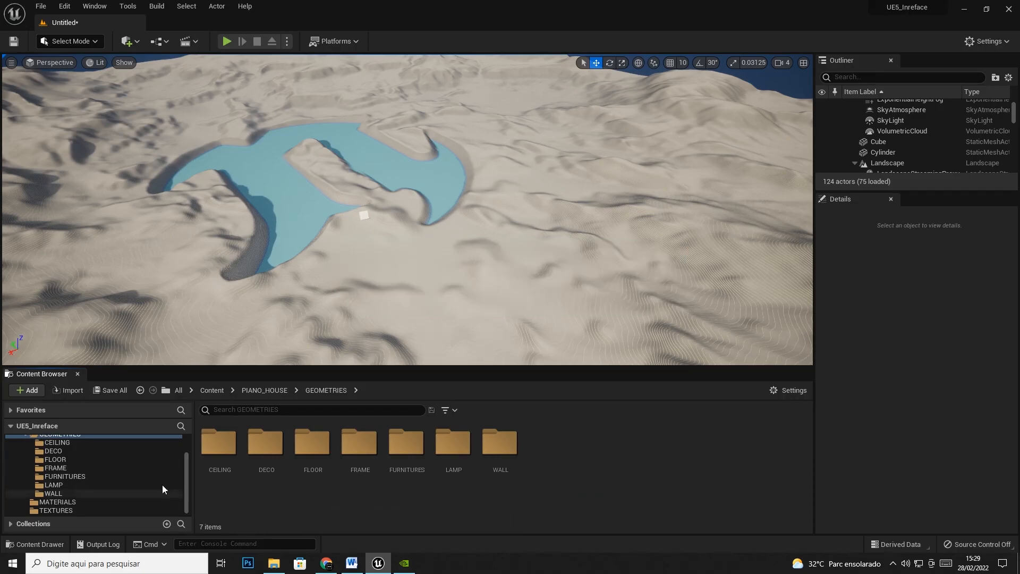
- Review the project's folder tree from Content down through PIANO_HOUSE, checking the contents of its MATERIALS and TEXTURES folders
scroll(162, 485, up, 3)
click(25, 466)
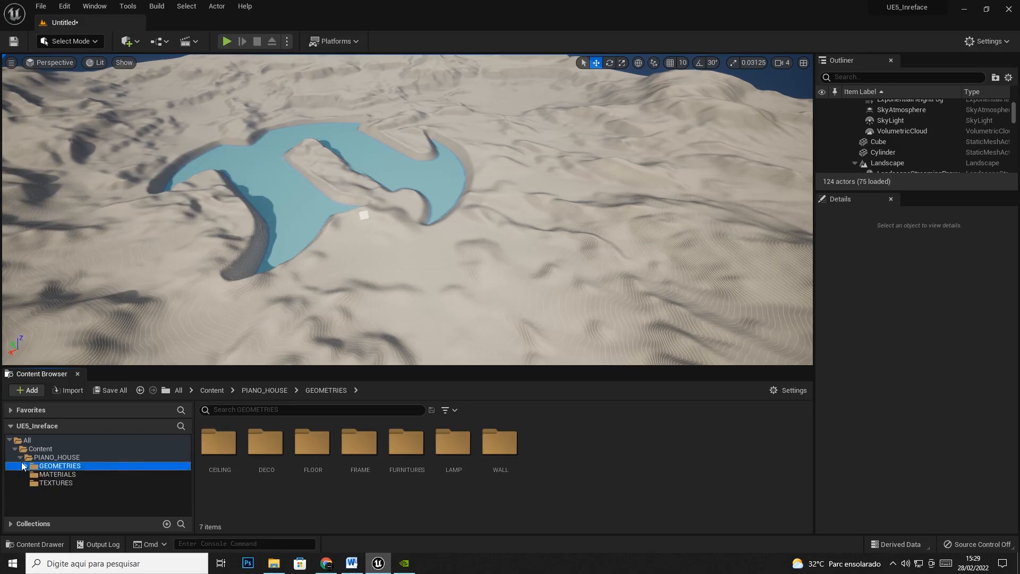
click(21, 458)
click(10, 440)
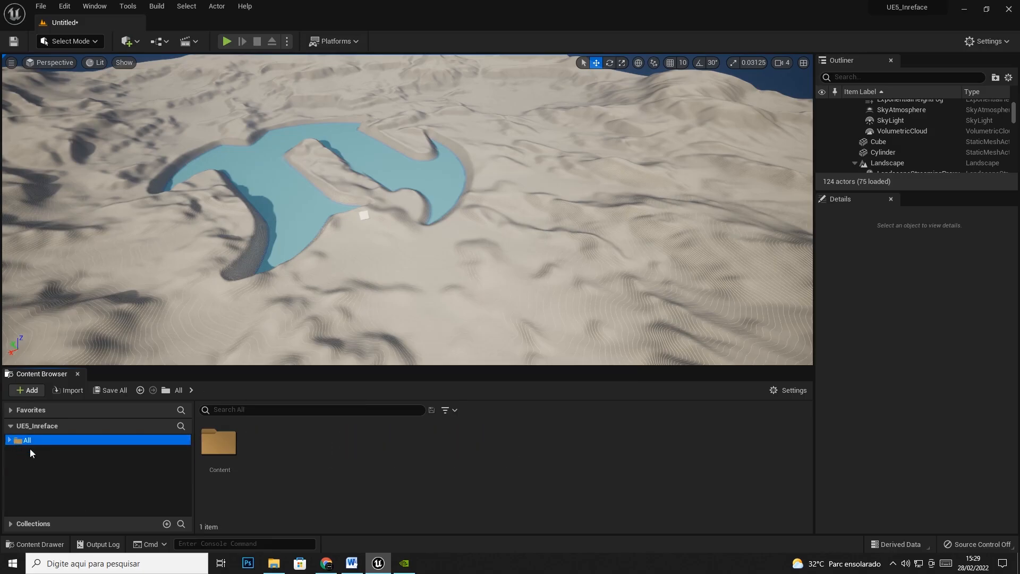
click(11, 440)
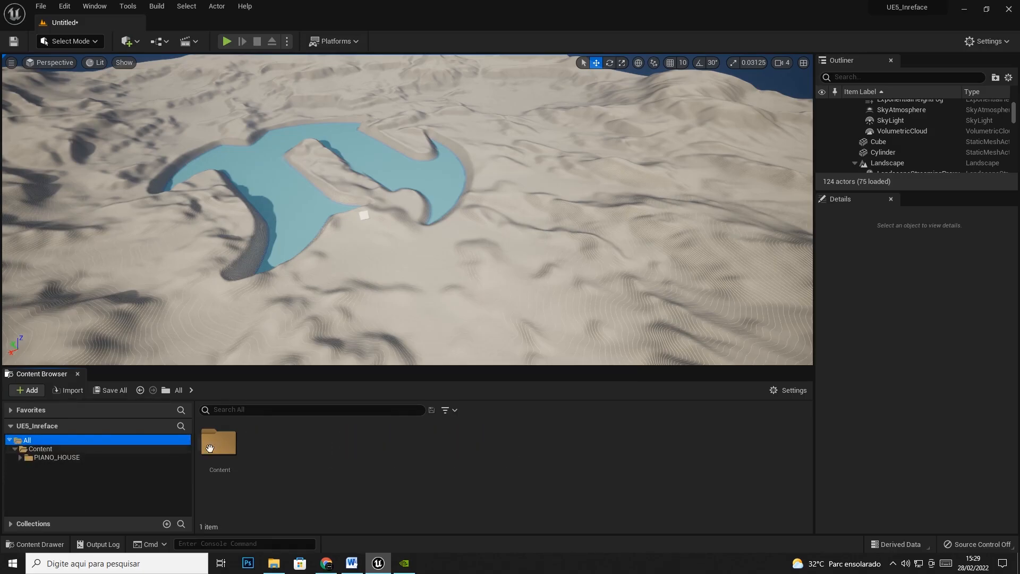
click(37, 449)
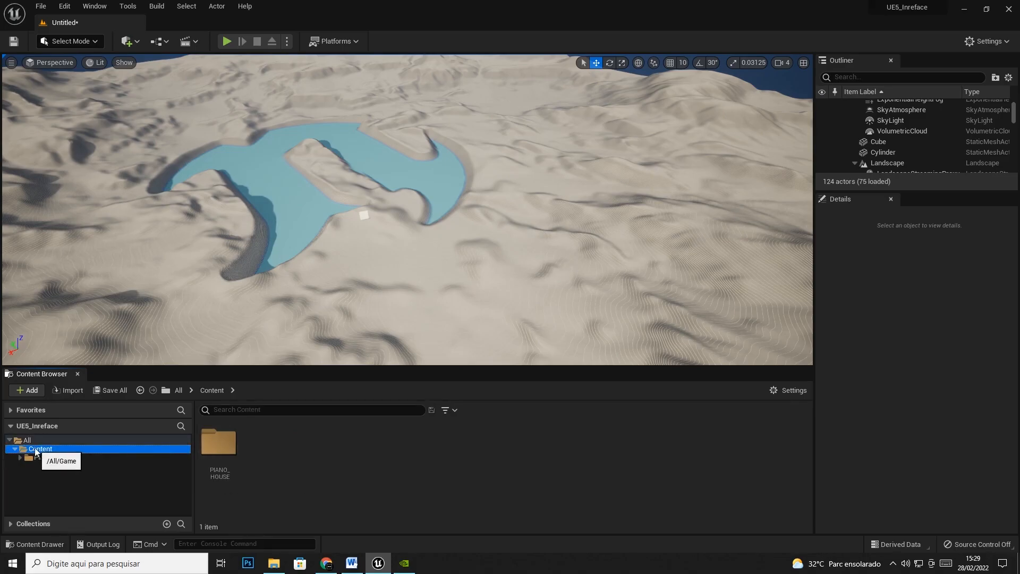
click(45, 458)
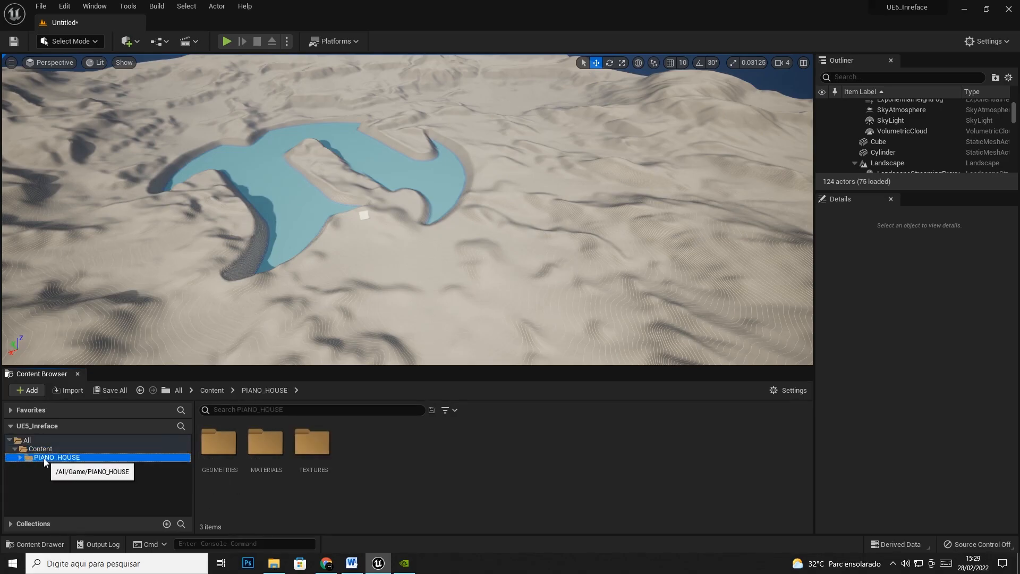
click(216, 450)
click(277, 475)
double_click(277, 474)
click(98, 483)
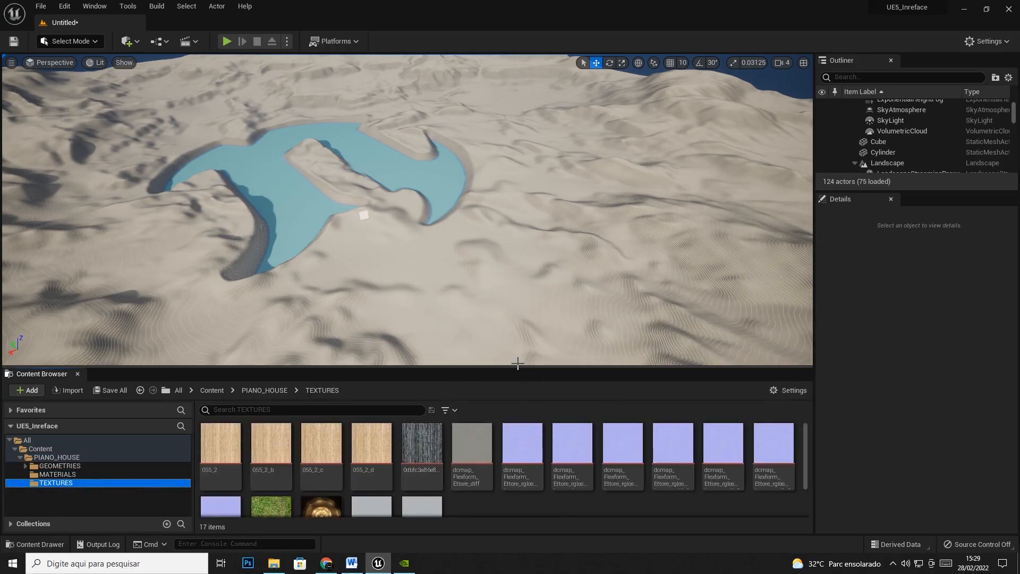
mouse_move(517, 366)
mouse_down()
mouse_move(515, 258)
mouse_move(516, 379)
mouse_up()
- Select all seven SM_Floor_ meshes in the GEOMETRIES FLOOR folder and place them together in the level
click(42, 481)
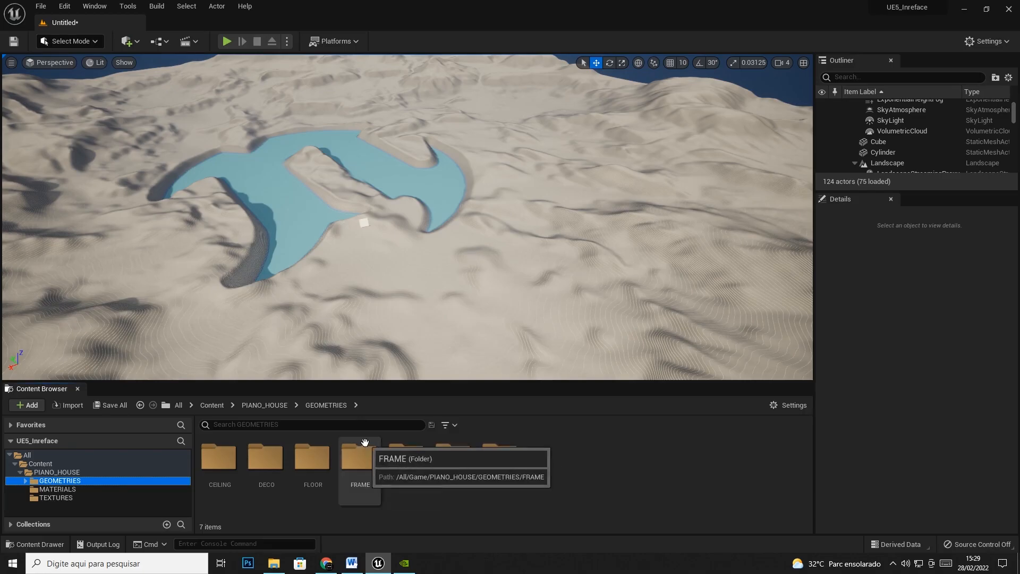
double_click(308, 466)
click(225, 470)
shift+click(505, 471)
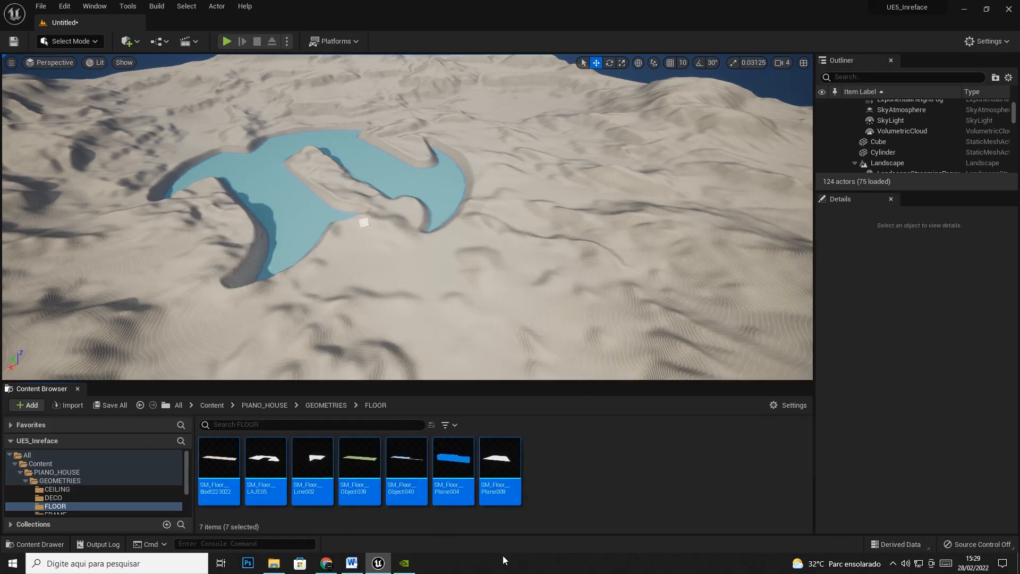
drag(220, 470, 516, 260)
drag(447, 282, 447, 282)
- Move the placed floor meshes together across the landscape to about X -8535, Y -33630
right_drag(527, 212, 516, 257)
key(f)
right_drag(279, 263, 434, 245)
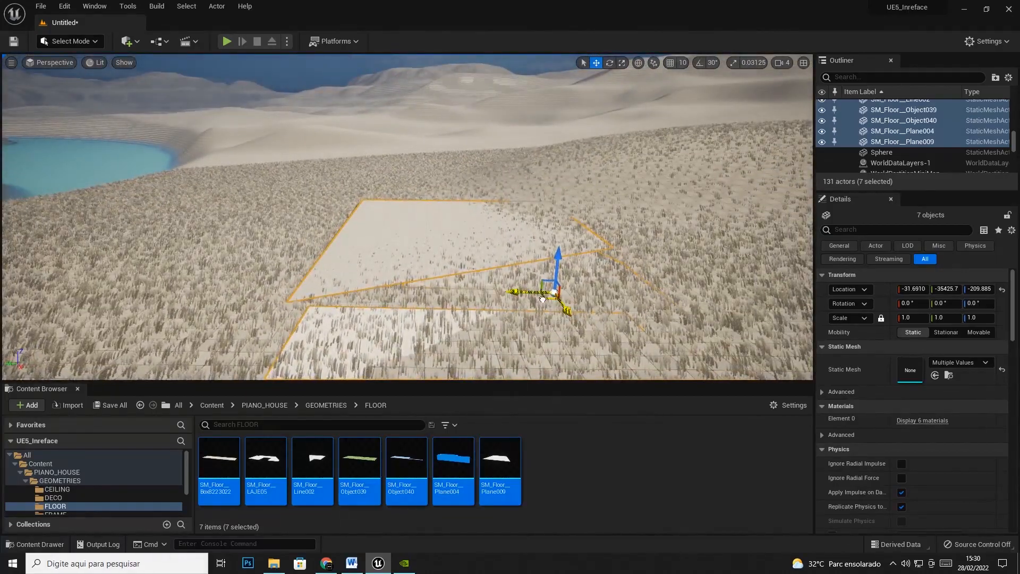
right_drag(399, 174, 542, 226)
mouse_move(461, 204)
right_down()
mouse_move(495, 205)
mouse_move(461, 204)
right_up()
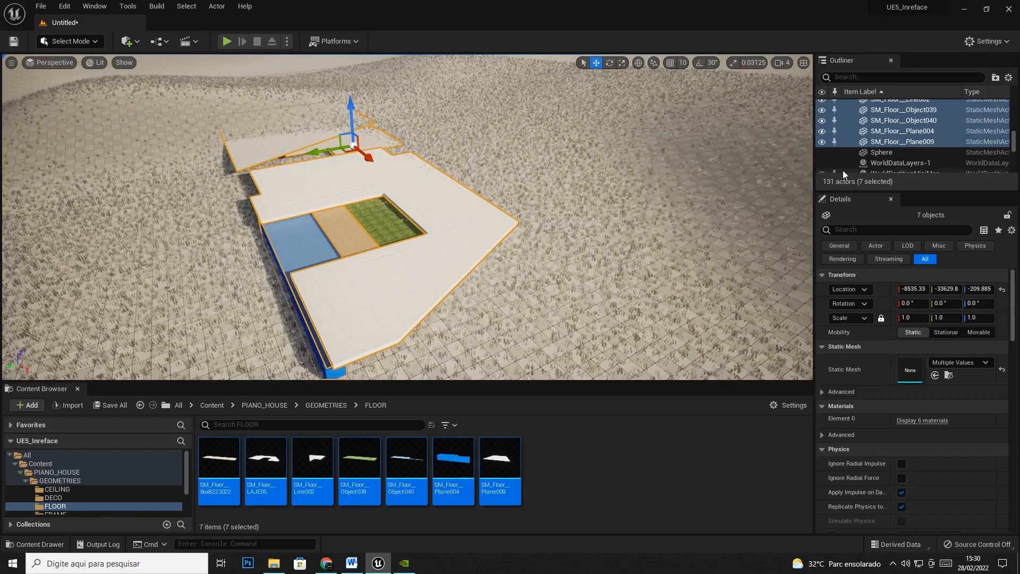
- Delete all the LandscapeStreamingProxy actors from the level, leaving the floor meshes in place
scroll(918, 139, up, 5)
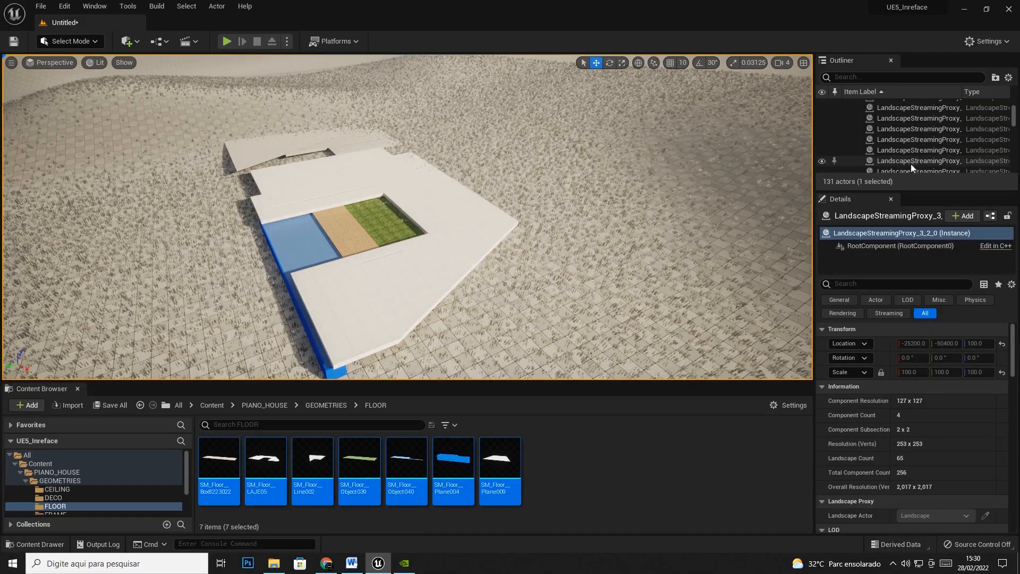
scroll(911, 143, up, 5)
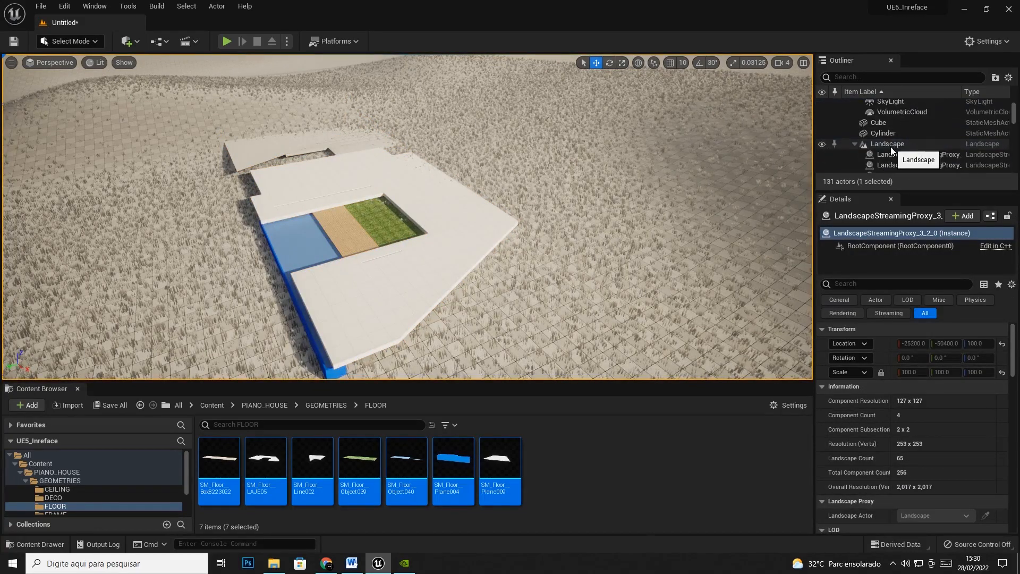
click(892, 147)
click(892, 154)
click(891, 163)
scroll(892, 162, up, 1)
scroll(898, 157, down, 2)
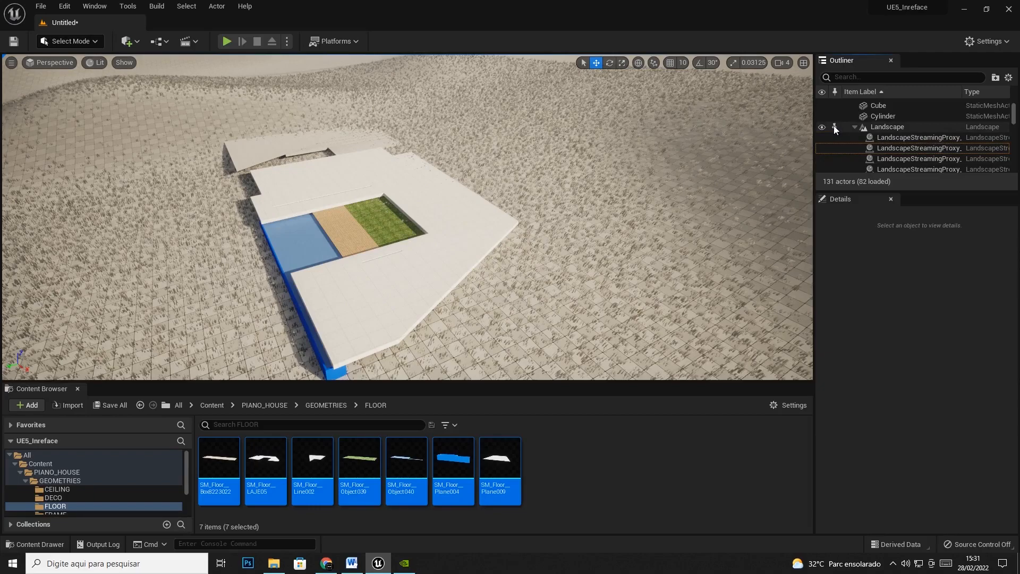
click(833, 126)
scroll(865, 142, up, 5)
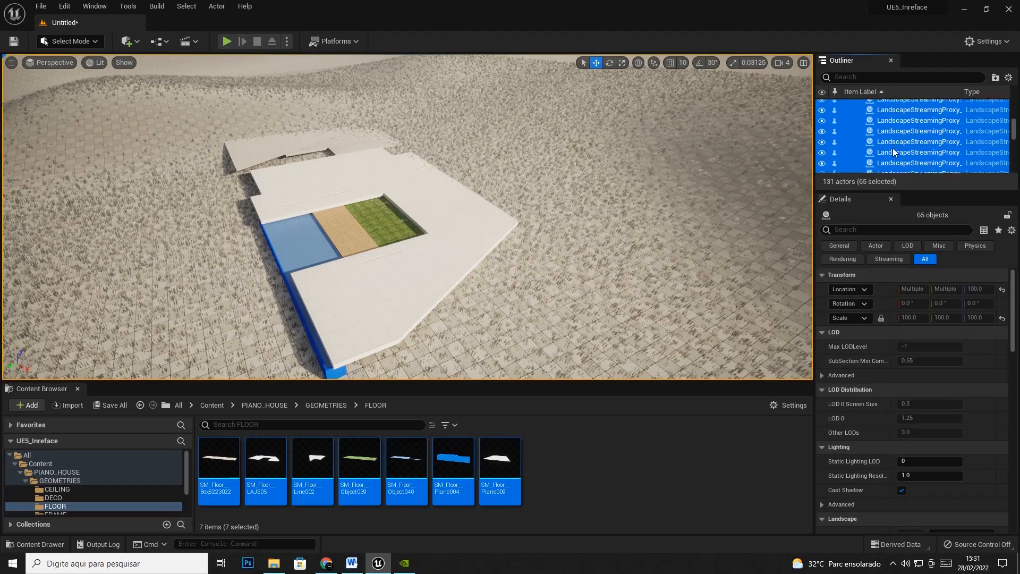
scroll(894, 157, up, 7)
right_drag(601, 212, 617, 210)
right_drag(615, 168, 613, 168)
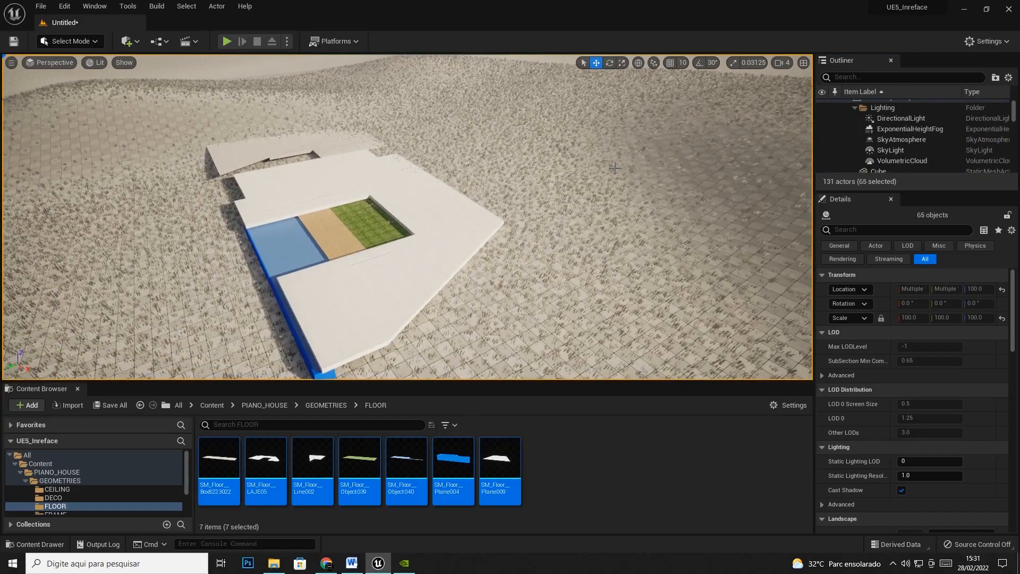
key(Delete)
mouse_move(508, 207)
right_down()
mouse_move(505, 160)
mouse_move(505, 223)
mouse_move(505, 170)
mouse_move(505, 223)
mouse_move(452, 207)
mouse_move(489, 233)
mouse_move(504, 220)
right_up()
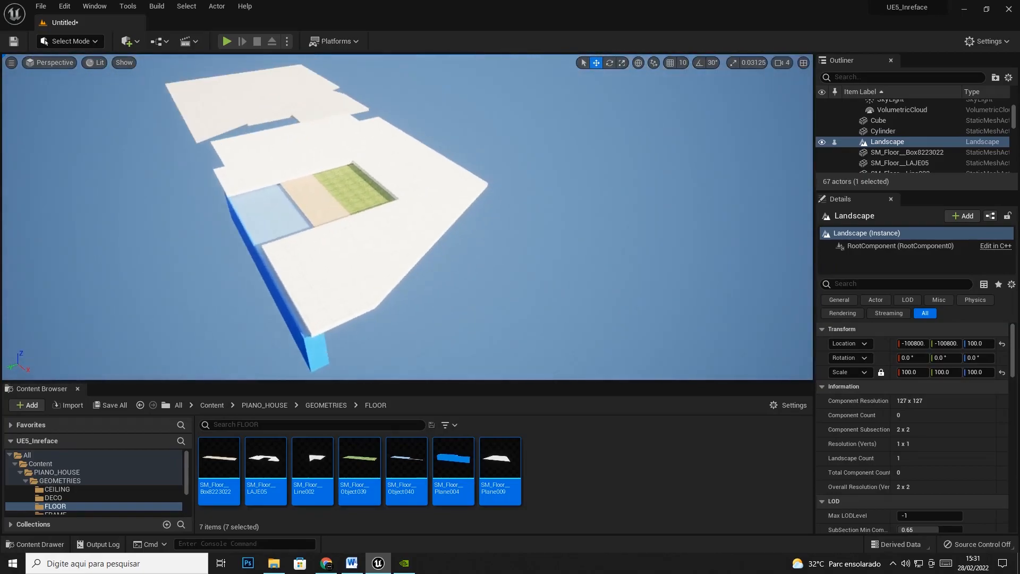
- Examine the placed floor pieces one by one in the scene, along with their source meshes in the FLOOR folder
mouse_move(380, 381)
mouse_down()
mouse_move(380, 400)
mouse_move(380, 390)
mouse_up()
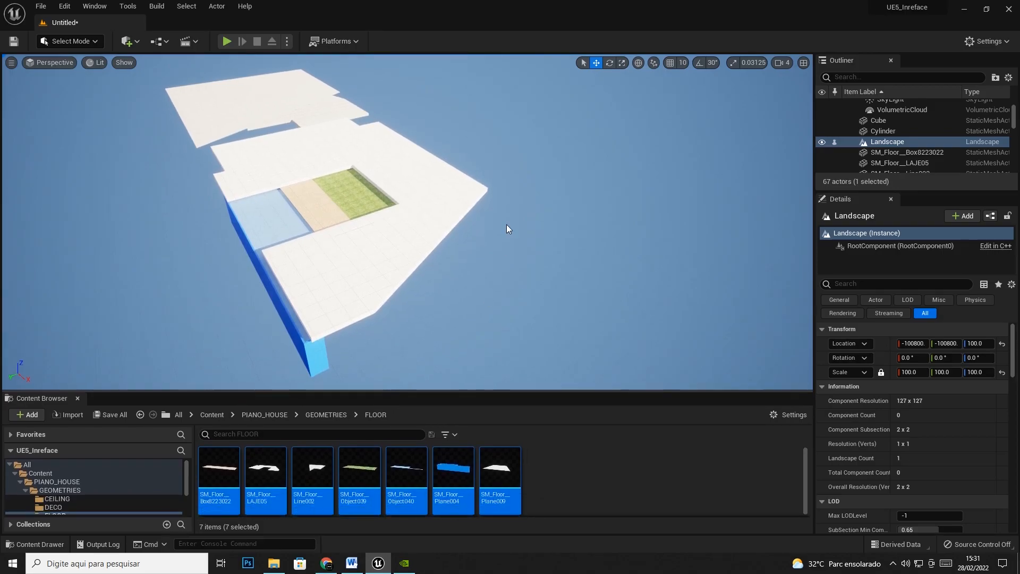
click(395, 211)
click(304, 198)
click(284, 228)
click(333, 204)
click(326, 164)
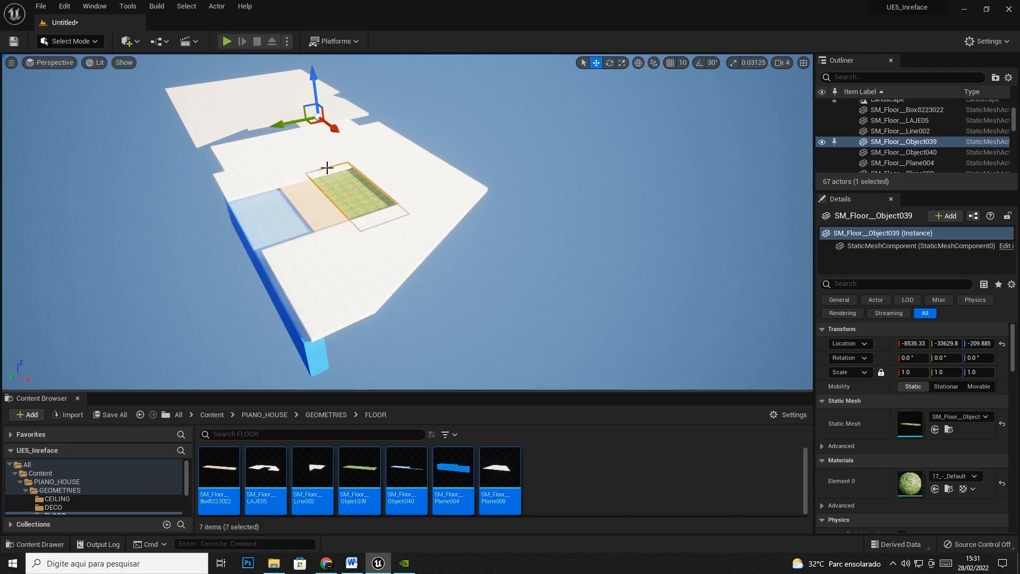
click(332, 146)
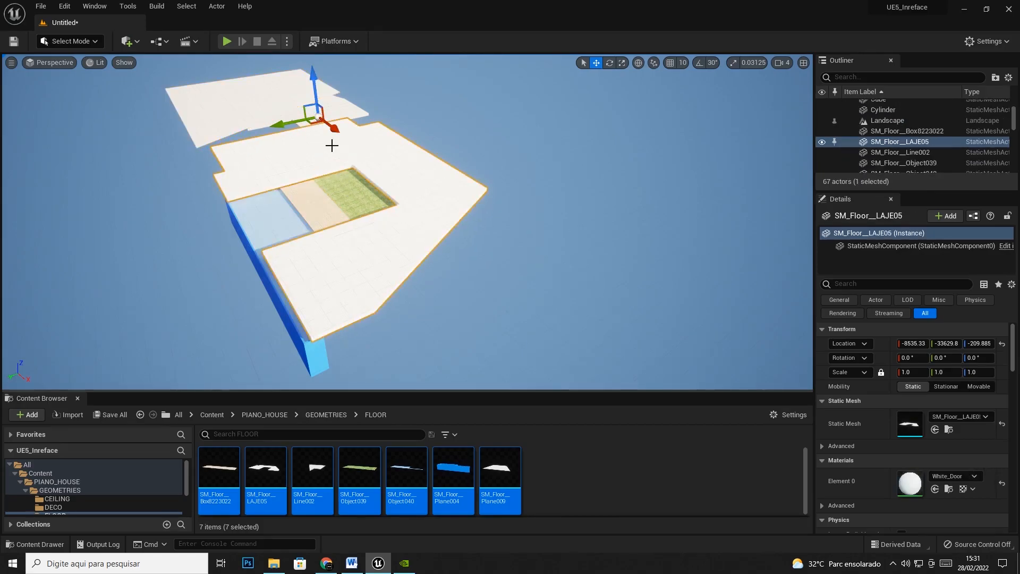
click(317, 194)
click(337, 196)
click(378, 182)
click(330, 146)
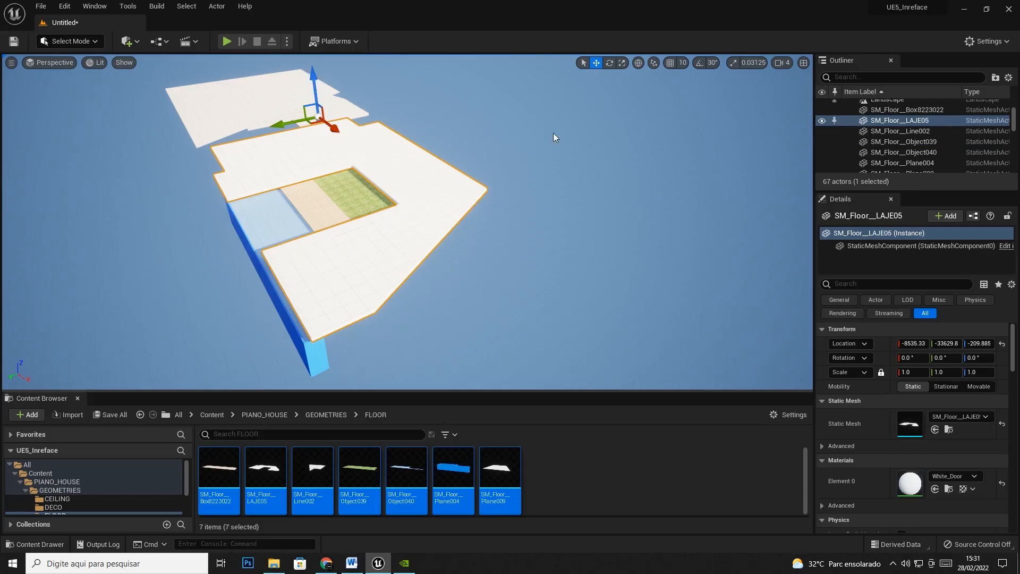
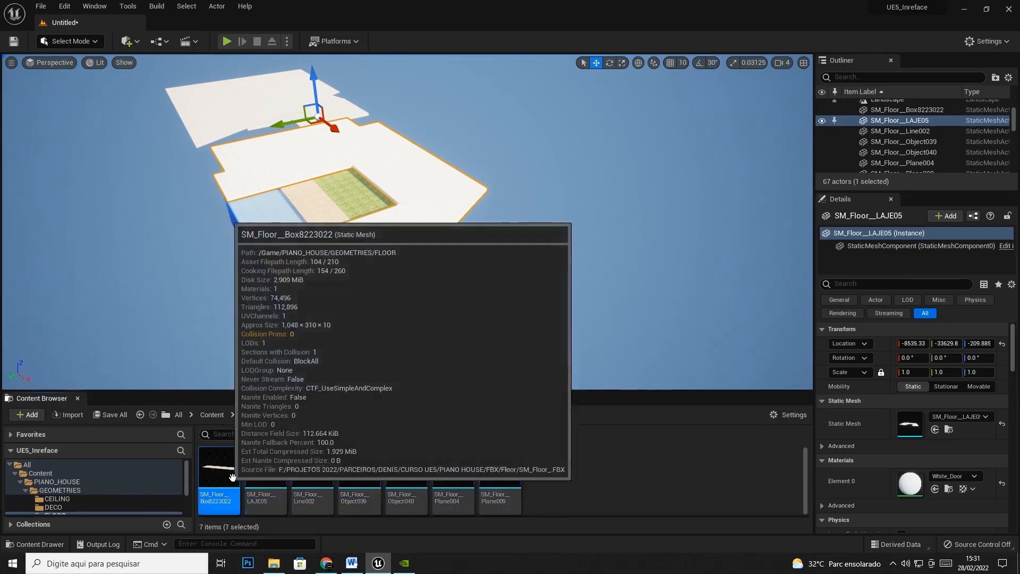
click(321, 475)
click(360, 477)
click(416, 477)
click(459, 477)
click(494, 476)
- Enlarge the Outliner, select all seven SM_Floor__ actors, and move them together to about X -7547, Y -34511
drag(848, 193, 859, 287)
click(878, 175)
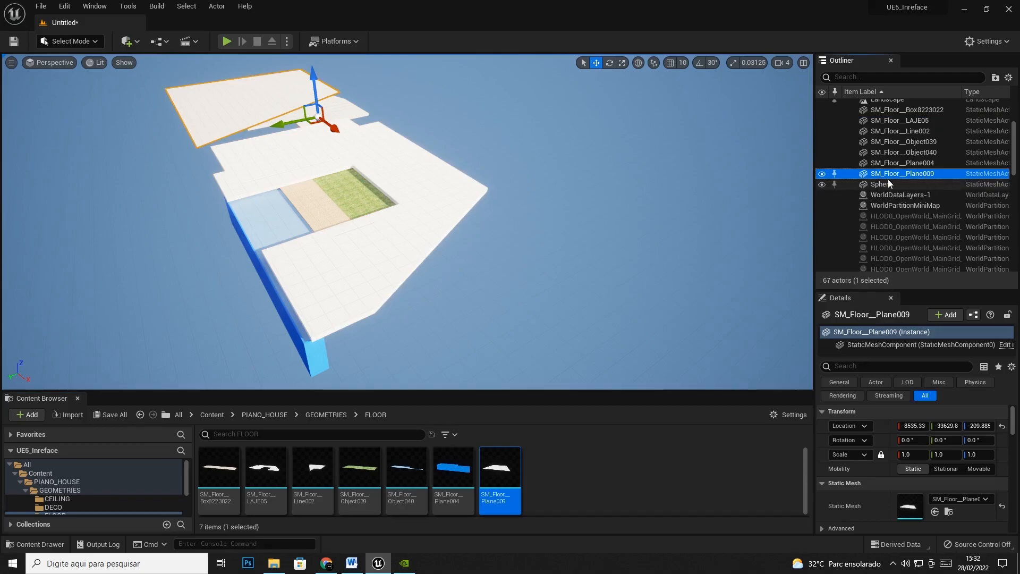
scroll(895, 153, up, 2)
shift+click(891, 160)
drag(319, 123, 413, 142)
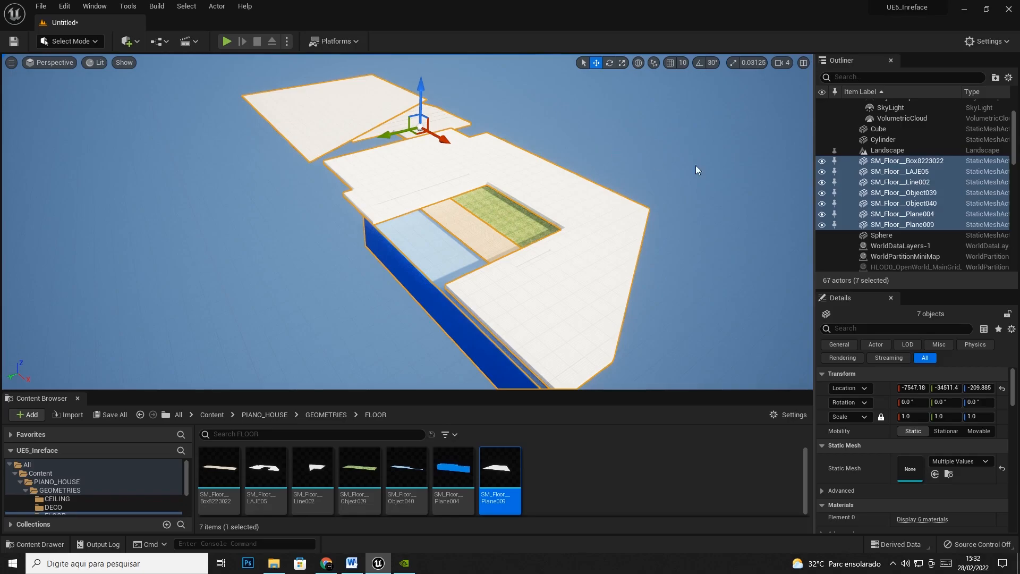
- Put the seven selected floor actors into a new folder named GEOMETRIES inside the Outliner's Lighting folder
scroll(898, 212, up, 3)
drag(882, 221, 872, 113)
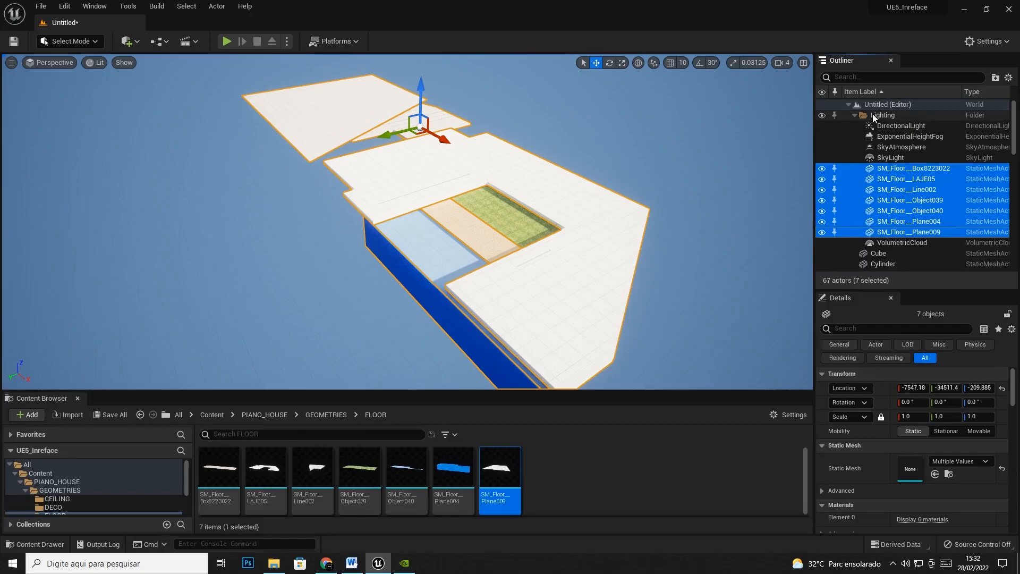
right_click(885, 171)
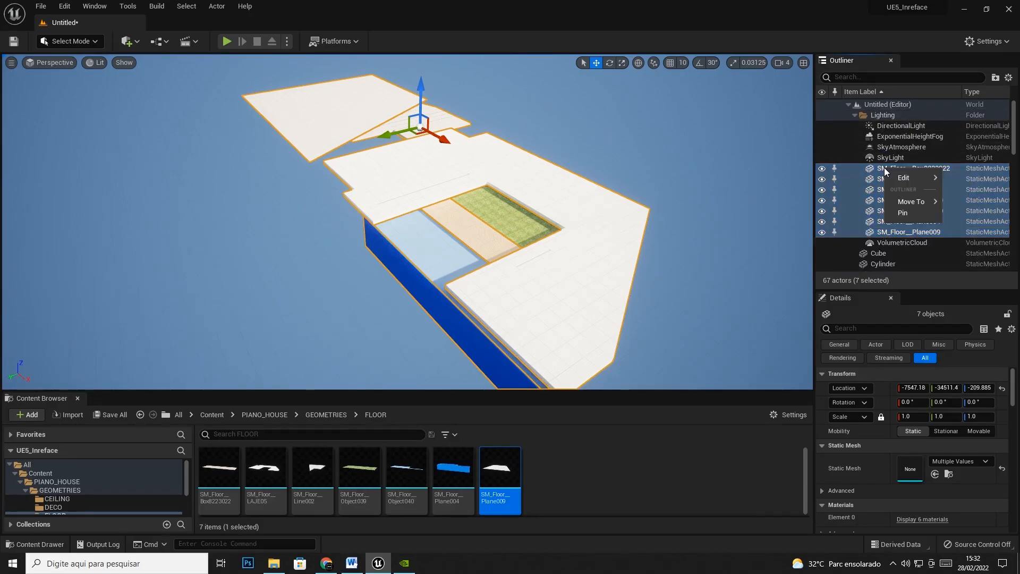
mouse_move(892, 205)
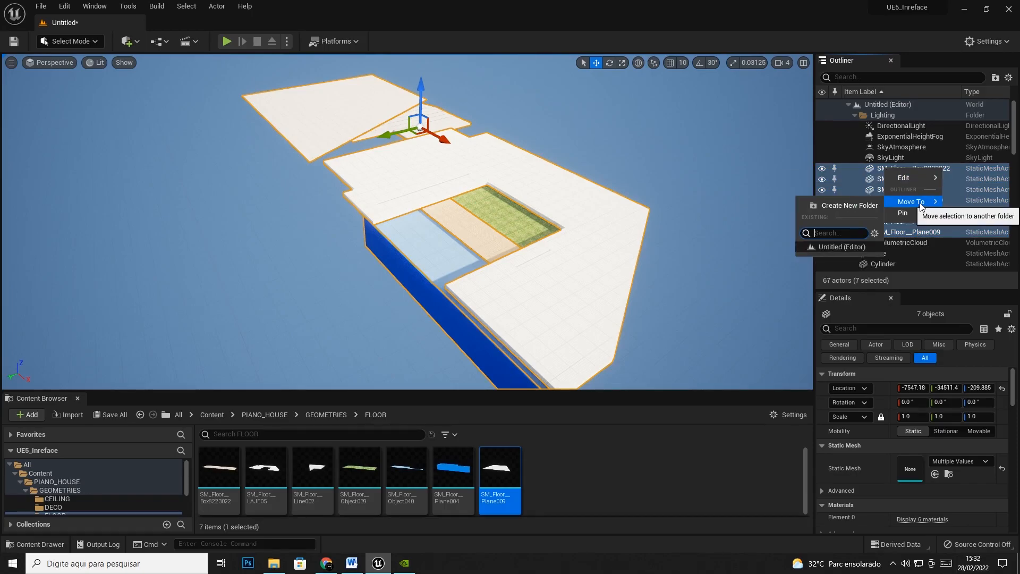
click(834, 206)
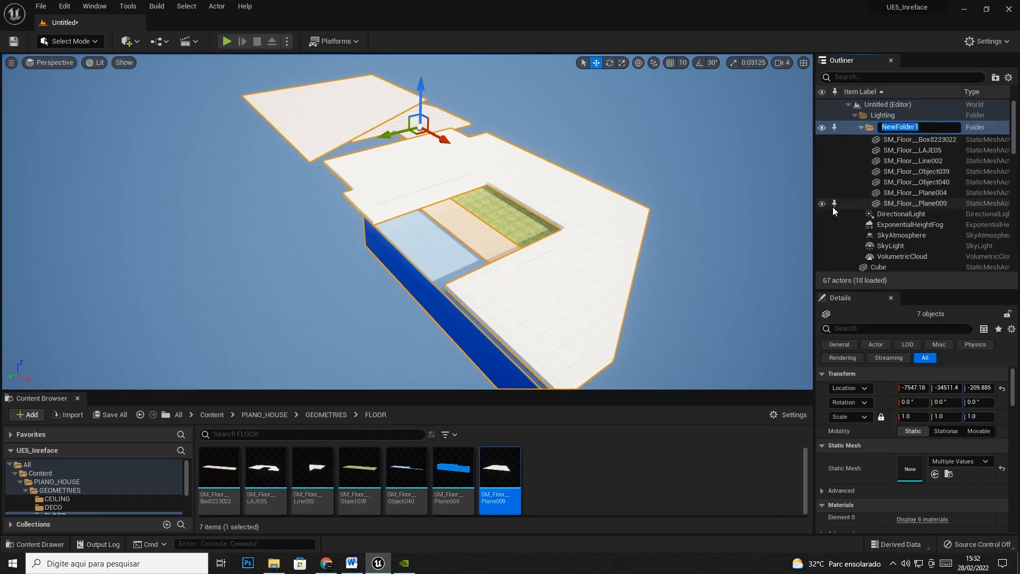
text(GEOMETRIES)
key(Return)
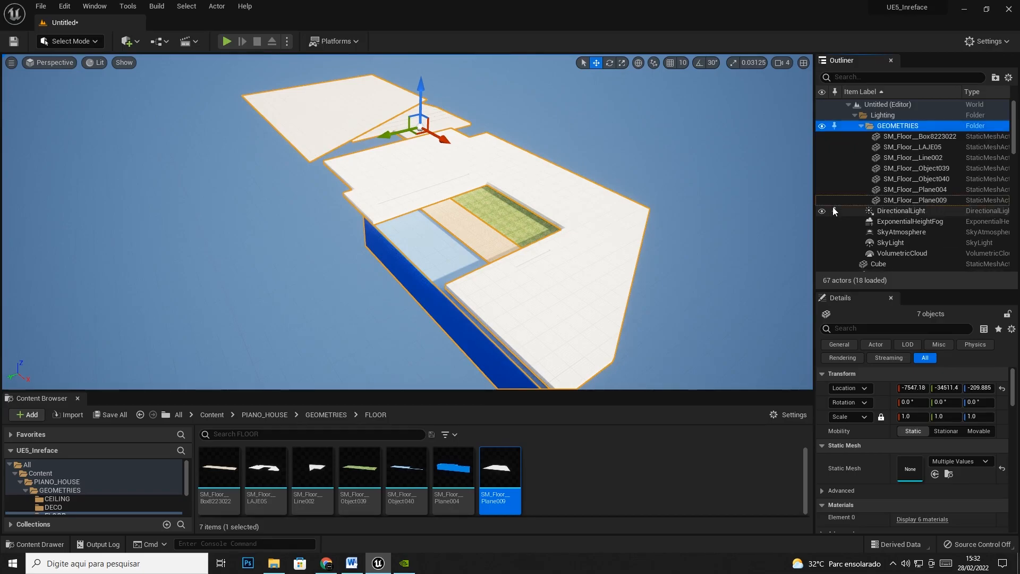
- Move the GEOMETRIES folder out of Lighting to the level's root and collapse both folders
drag(874, 127, 880, 105)
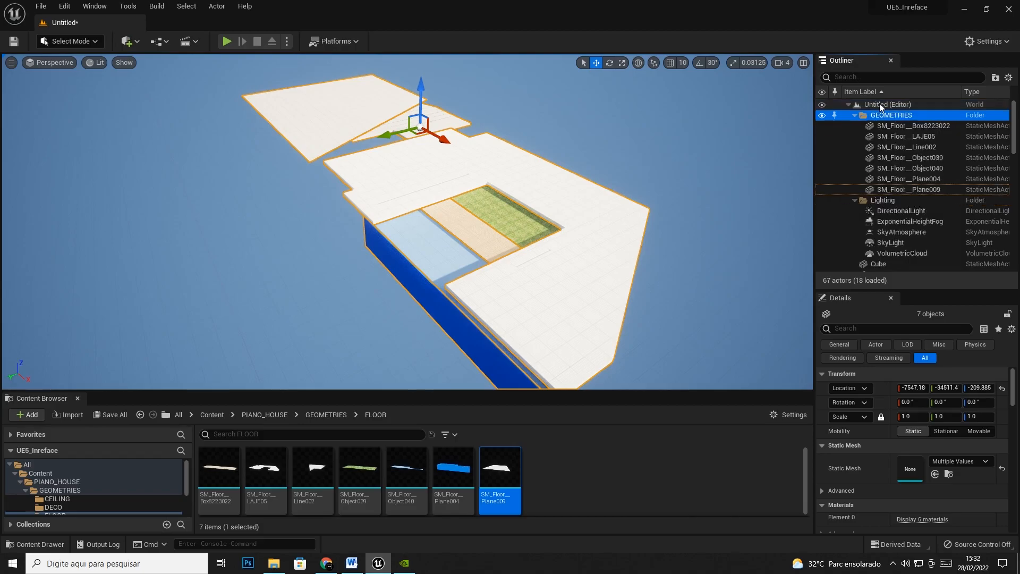
click(853, 115)
click(853, 127)
click(853, 127)
click(853, 127)
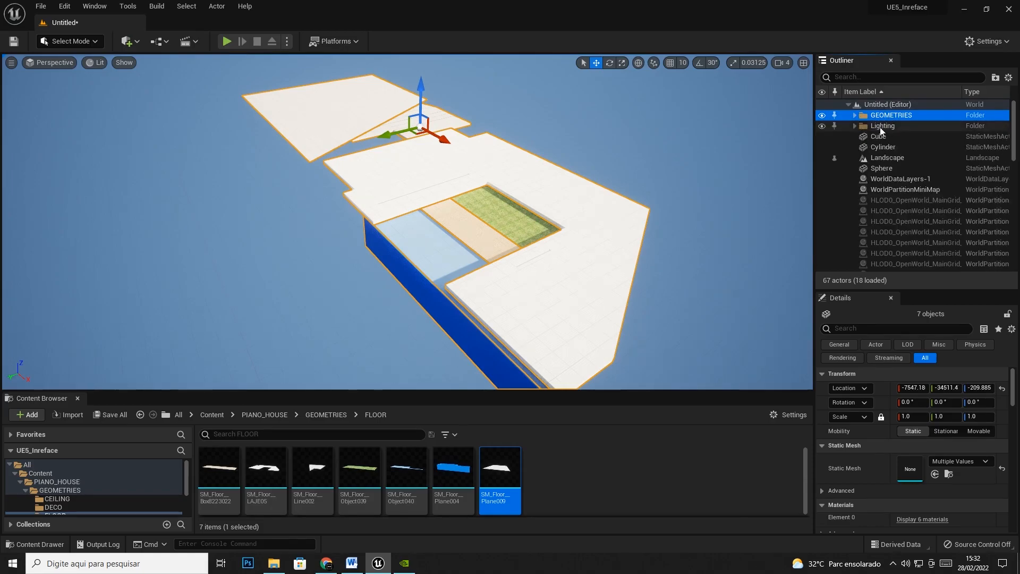
- Test the GEOMETRIES folder's visibility by hiding and showing its floor meshes several times
click(822, 116)
click(822, 115)
click(821, 116)
click(822, 116)
click(821, 116)
click(822, 116)
click(822, 116)
click(821, 116)
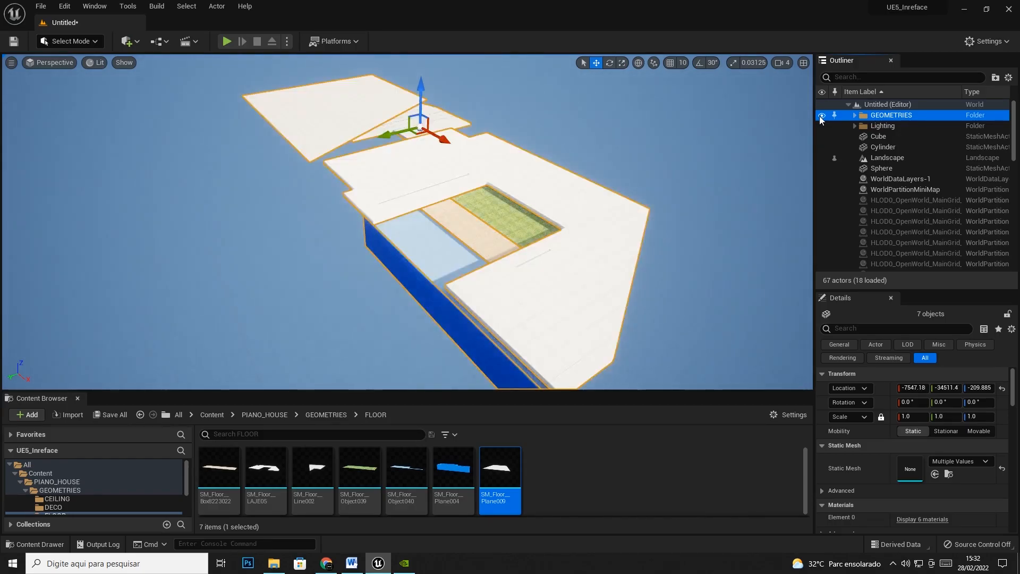
- Select all seven floor actors inside the GEOMETRIES folder and move them together across the scene
click(855, 115)
click(899, 126)
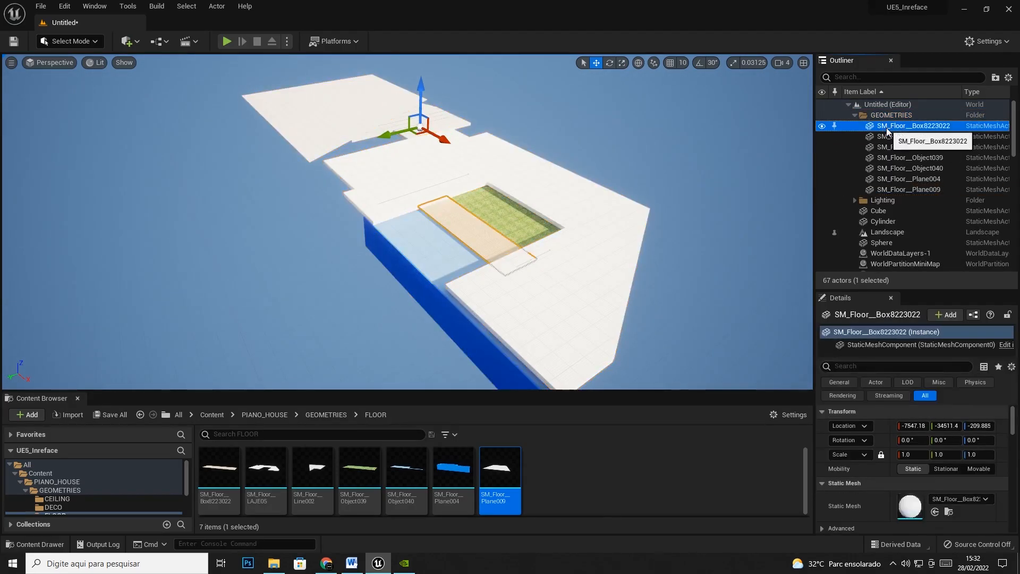
shift+click(909, 190)
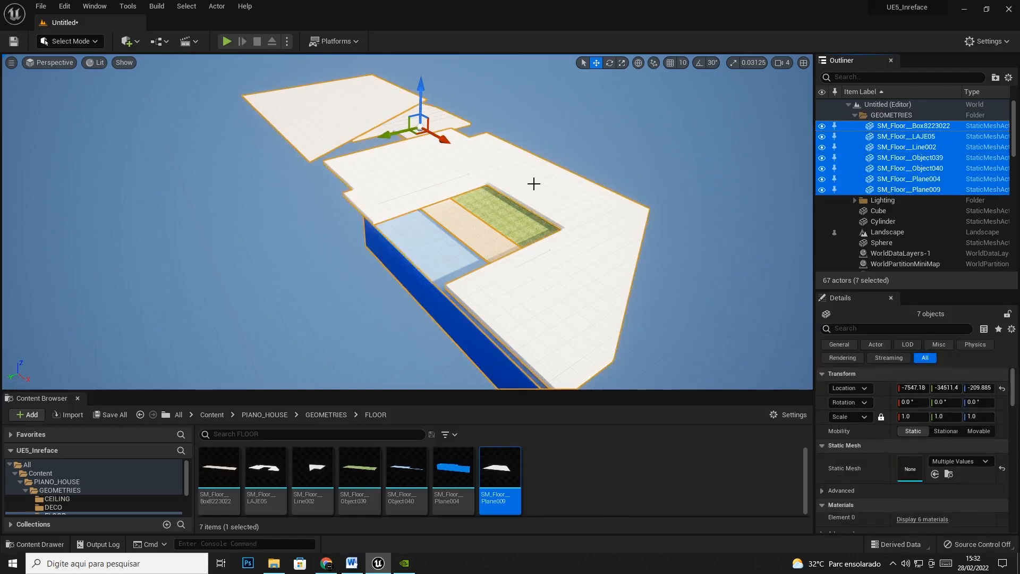
scroll(533, 183, down, 5)
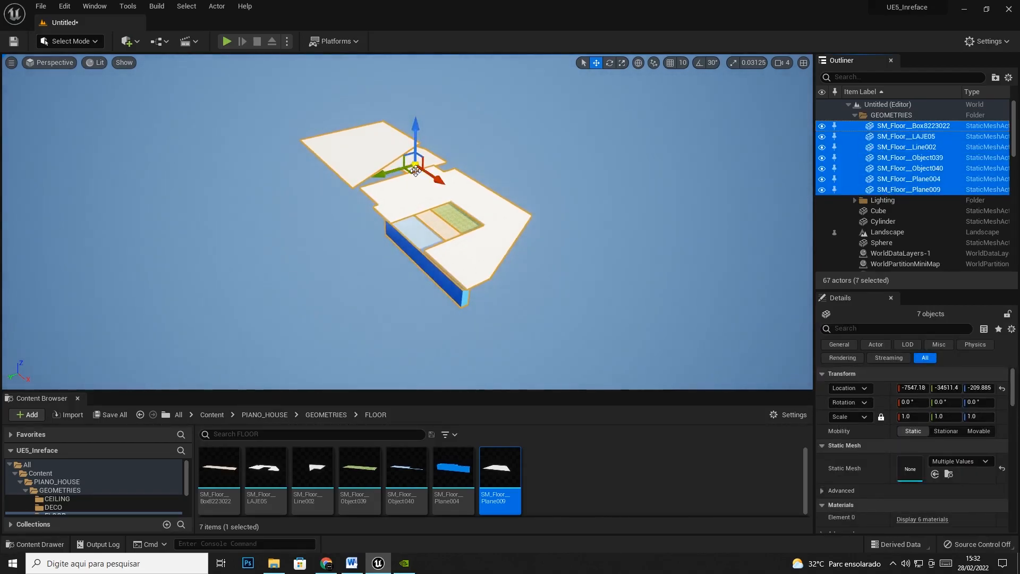
drag(416, 171, 301, 169)
- Set the location of the seven selected floor actors to 0, 0, 0
click(914, 389)
text(0)
key(Tab)
text(0)
key(Tab)
text(0)
key(Tab)
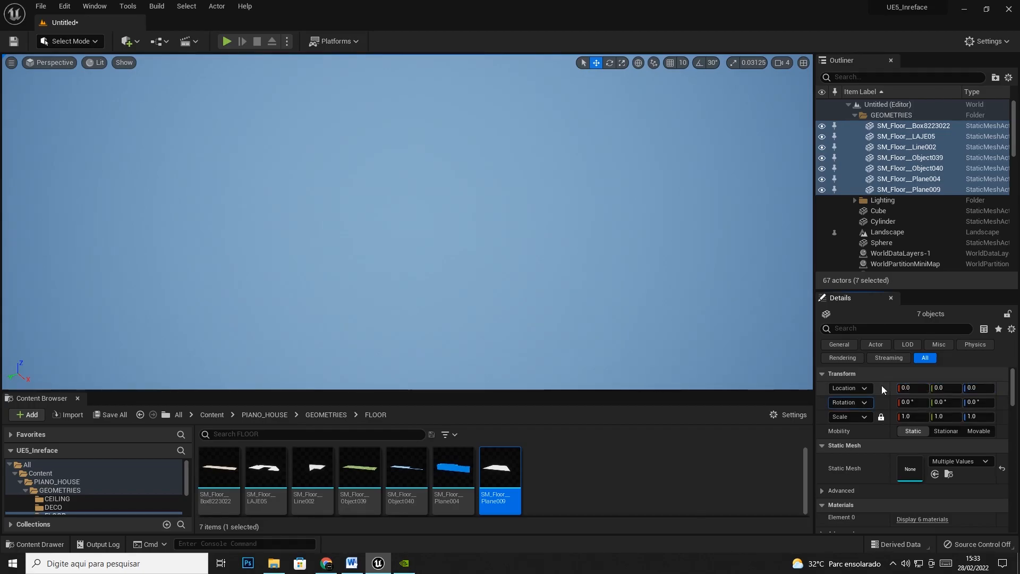
- Focus the view on the floor meshes at the origin and raise the camera speed to 5
right_drag(330, 206, 471, 281)
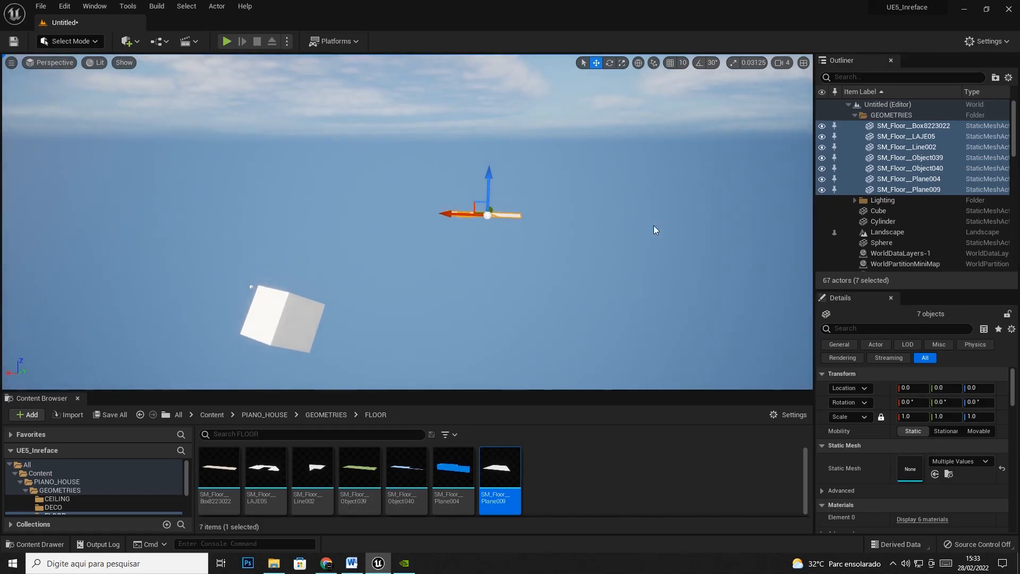
key(g)
key(g)
right_drag(638, 266, 652, 266)
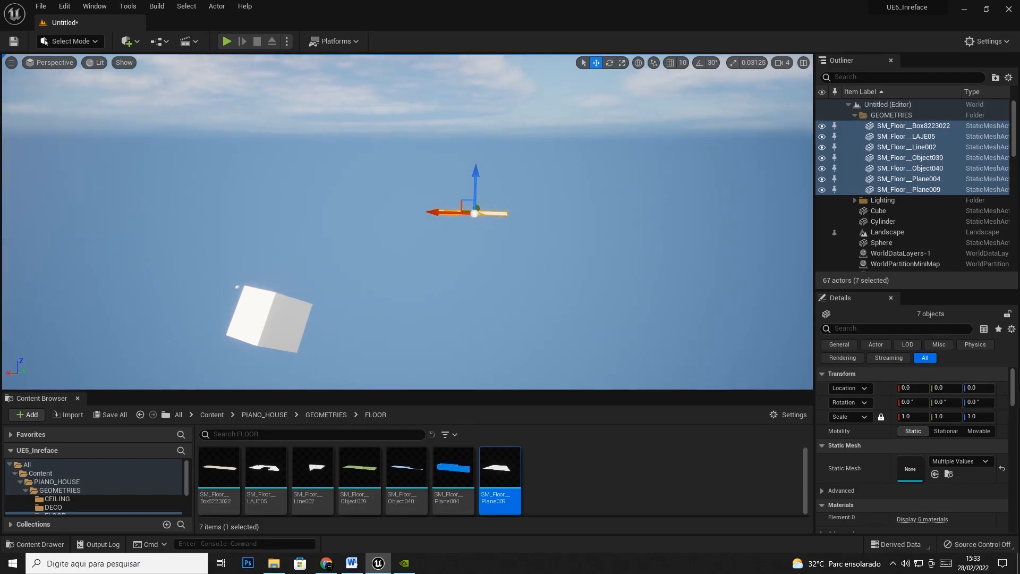
right_drag(554, 251, 569, 260)
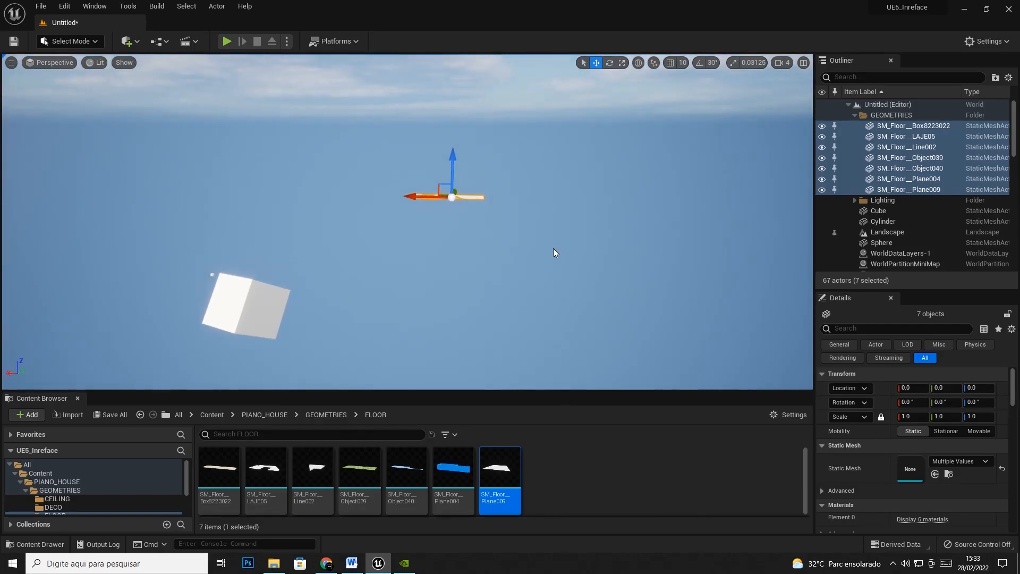
key(f)
mouse_move(496, 244)
right_down()
mouse_move(532, 239)
mouse_move(504, 240)
right_up()
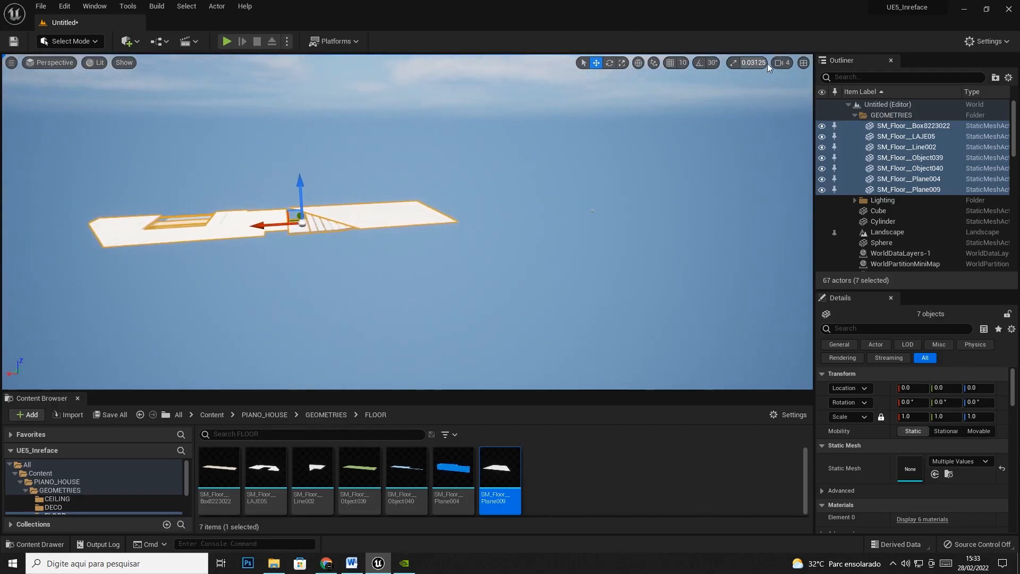
click(782, 62)
key(a)
right_drag(553, 212, 670, 213)
- Move SM_Floor__Plane009 to about X -22898, Y -8748 and SM_Floor__Line002 to about X -14718, away from the main floor
click(314, 234)
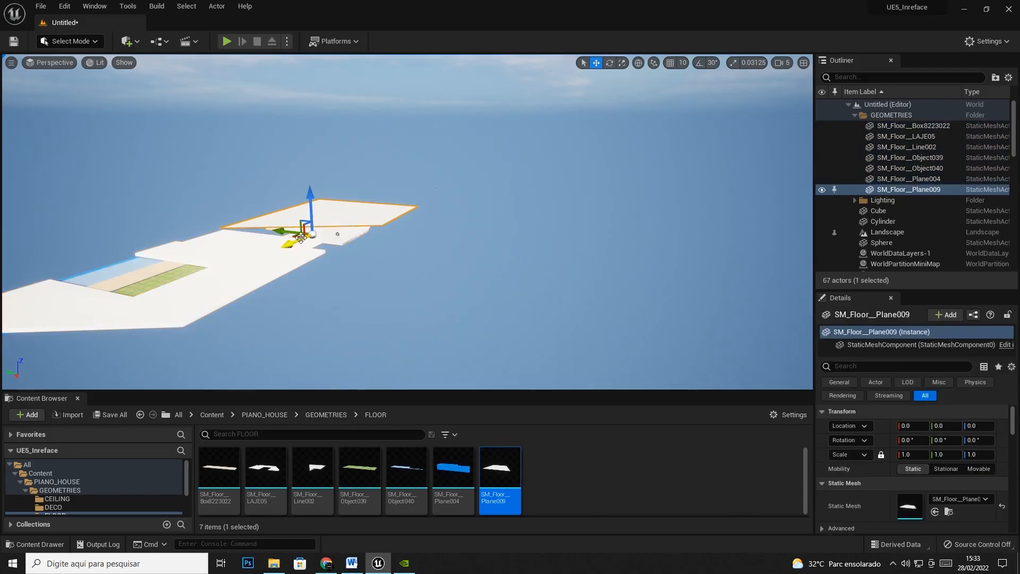
drag(304, 234, 671, 154)
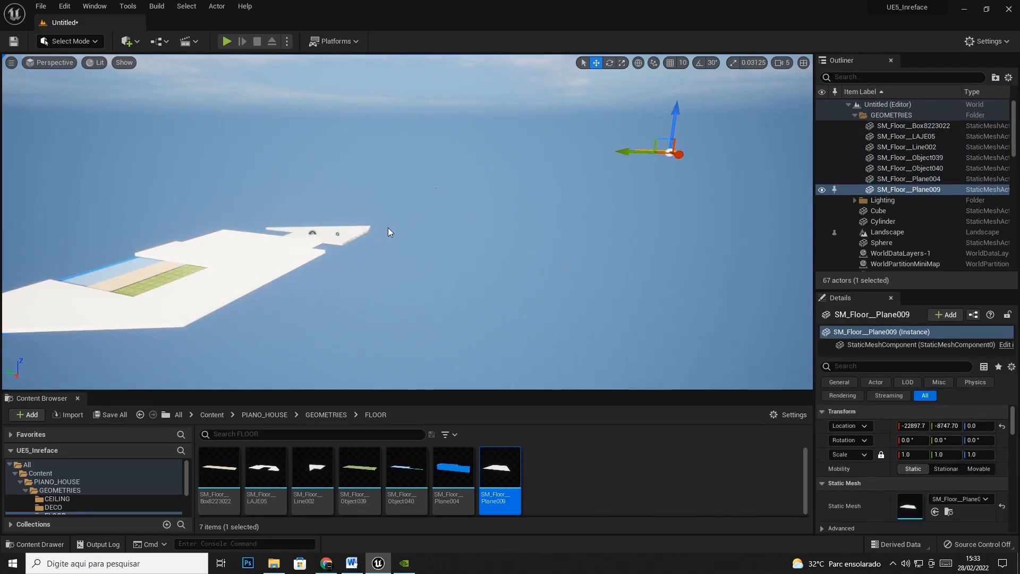
click(322, 237)
drag(301, 242, 468, 168)
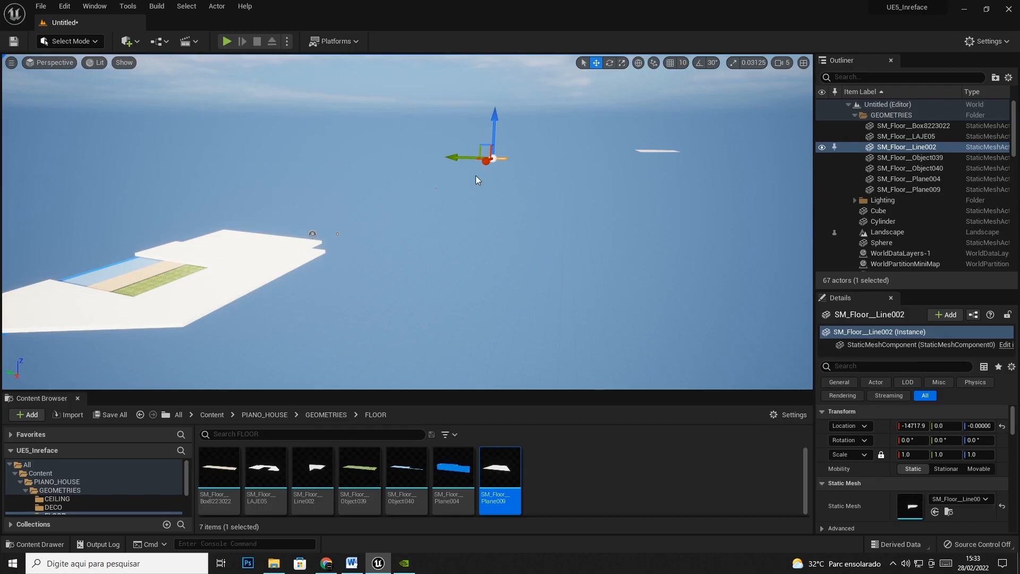
- Move the SM_Floor__LAJE05 slab to about X -14622, Y 253, and shift the grass piece away from the pool
click(287, 256)
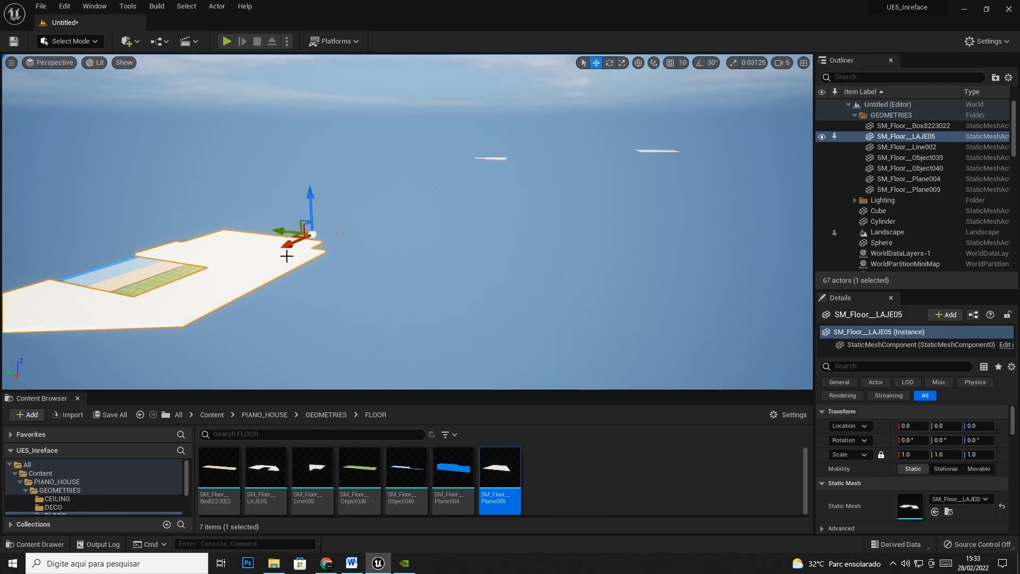
drag(293, 243, 462, 168)
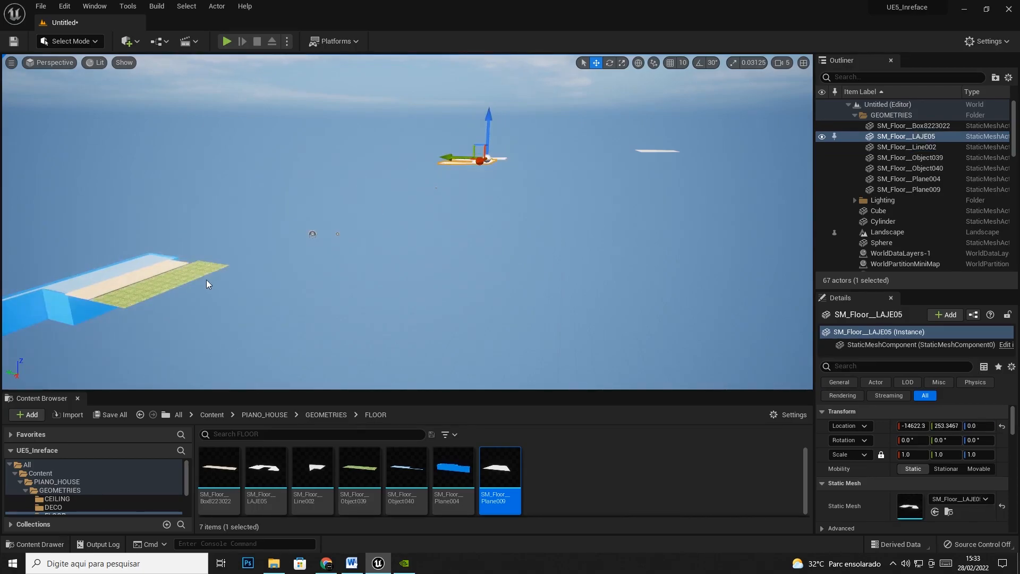
click(183, 276)
drag(294, 234, 219, 248)
- Move SM_Floor__Box8223022 to about X -3079, Y -3631, SM_Floor__Object040 to about X -6937, Y -3790, and SM_Floor__Plane004 far off into the distance
click(154, 270)
drag(287, 237, 575, 213)
click(131, 270)
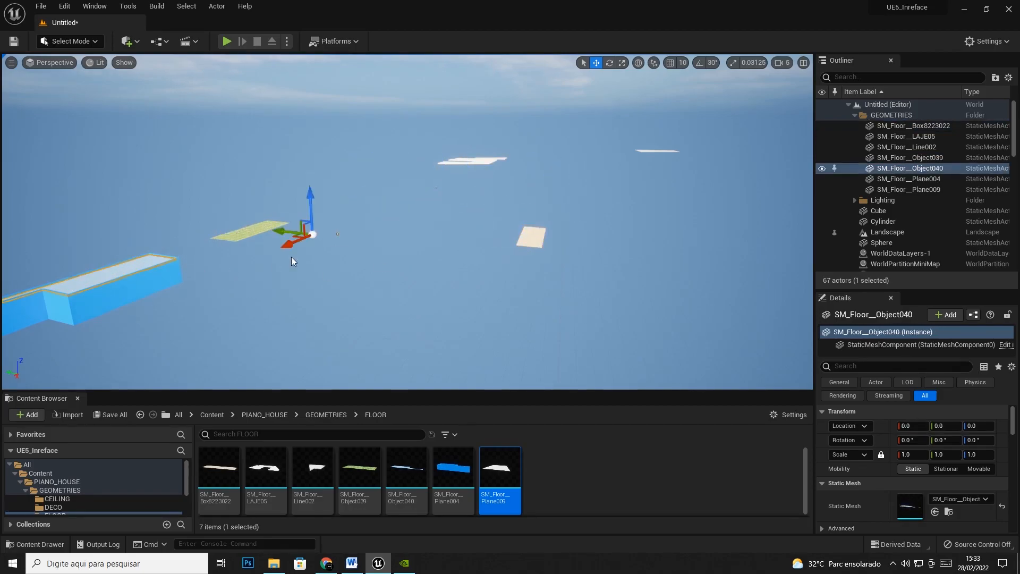
drag(295, 234, 577, 186)
click(160, 286)
drag(298, 236, 452, 127)
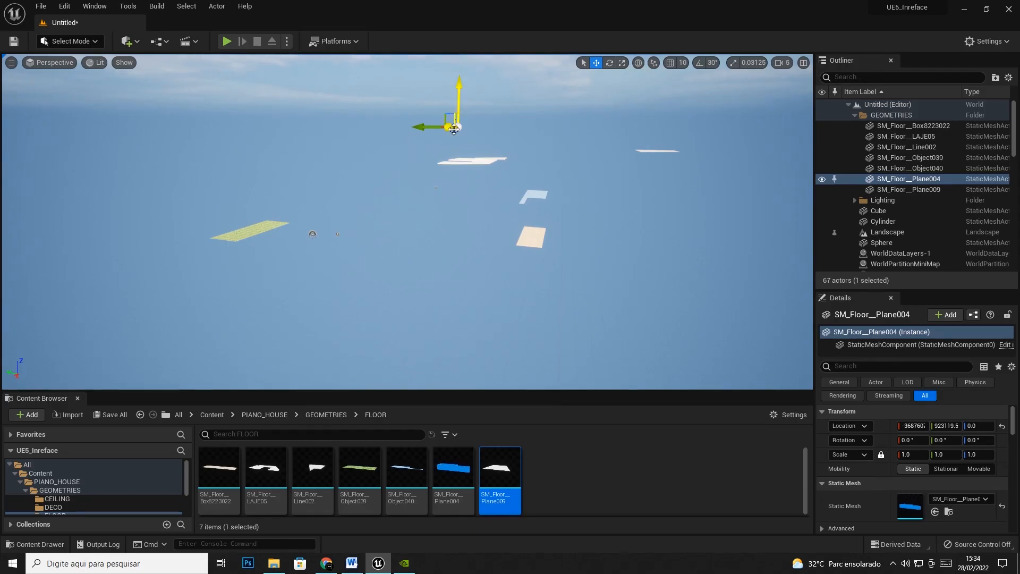
- Set the location of the blue pool mesh SM_Floor__Plane004 to 0, 0, 0
click(912, 426)
text(0)
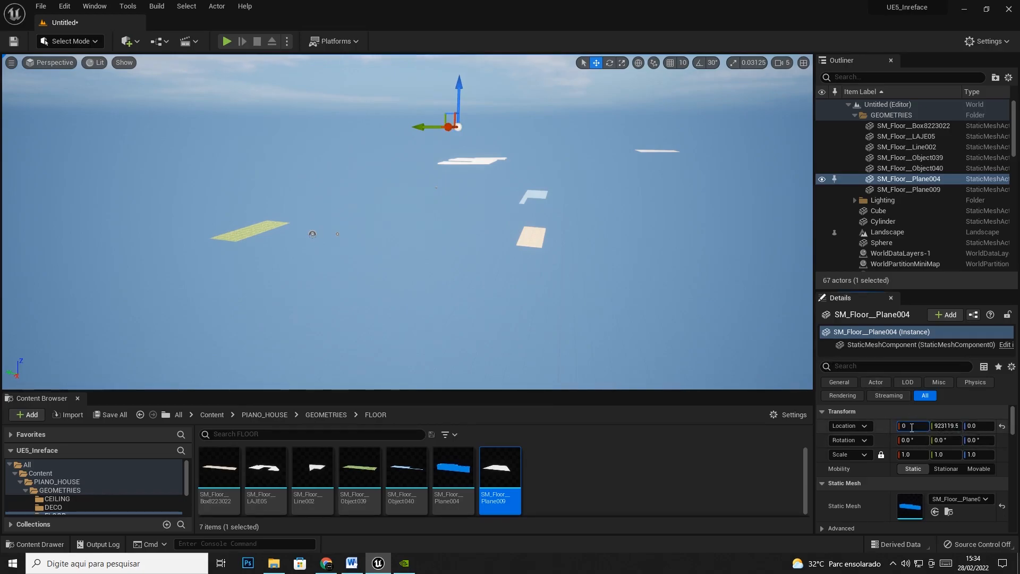
key(Tab)
text(0)
key(Tab)
text(0)
key(Tab)
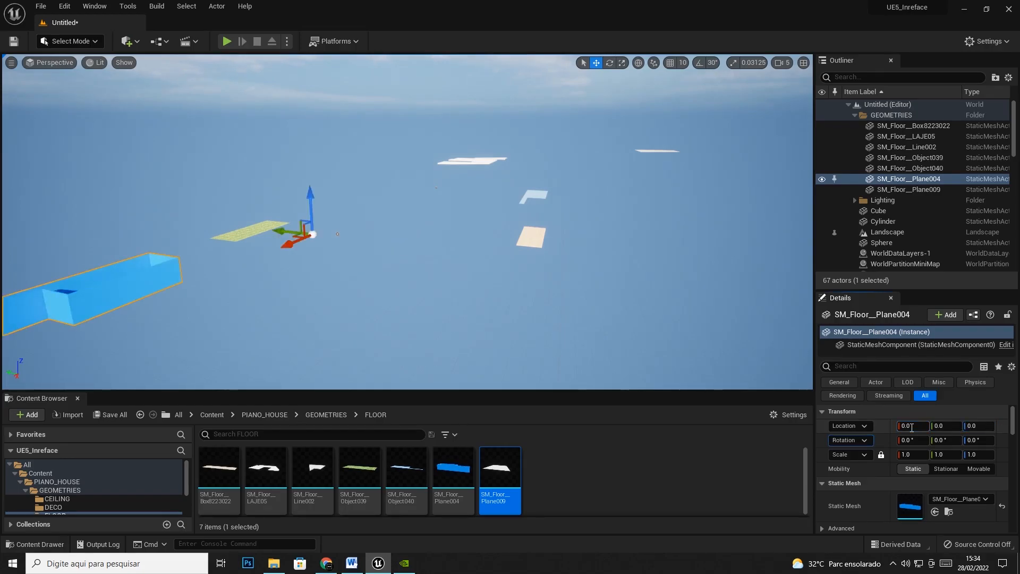
- Set the location of the distant white floor SM_Floor__Plane009 to 0, 0, 0
click(646, 150)
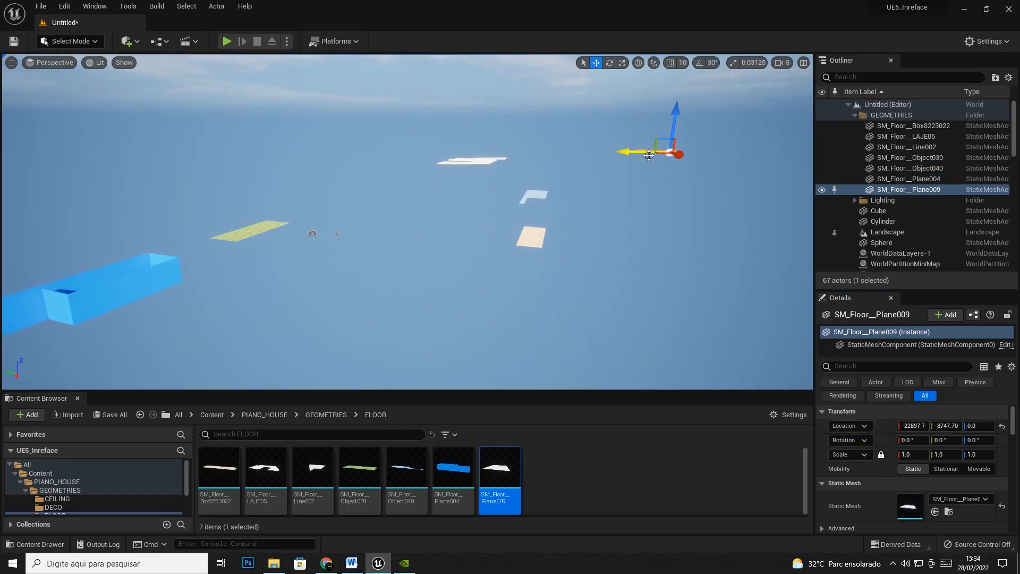
click(917, 426)
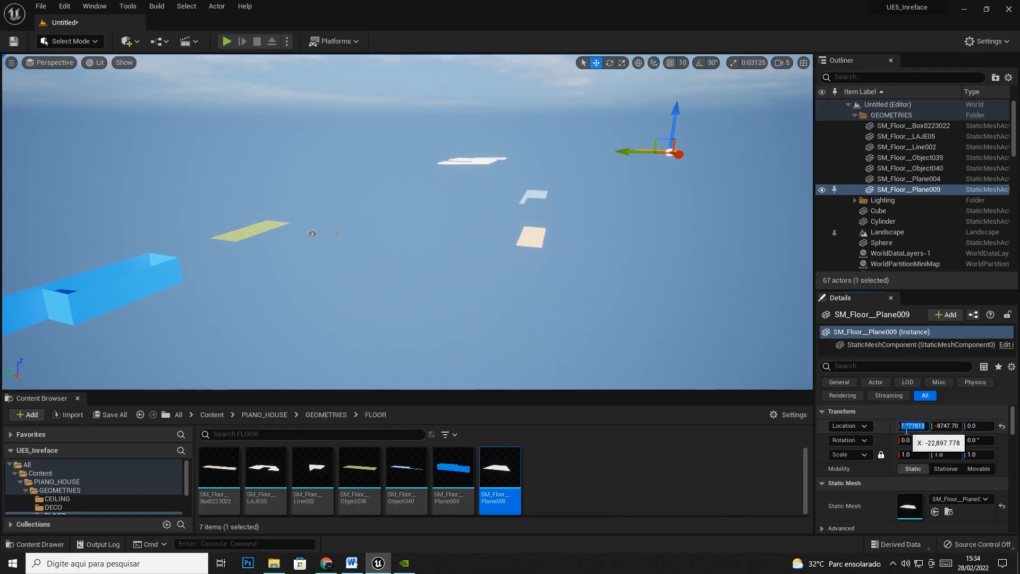
text(0)
key(Tab)
text(0)
key(Tab)
key(Tab)
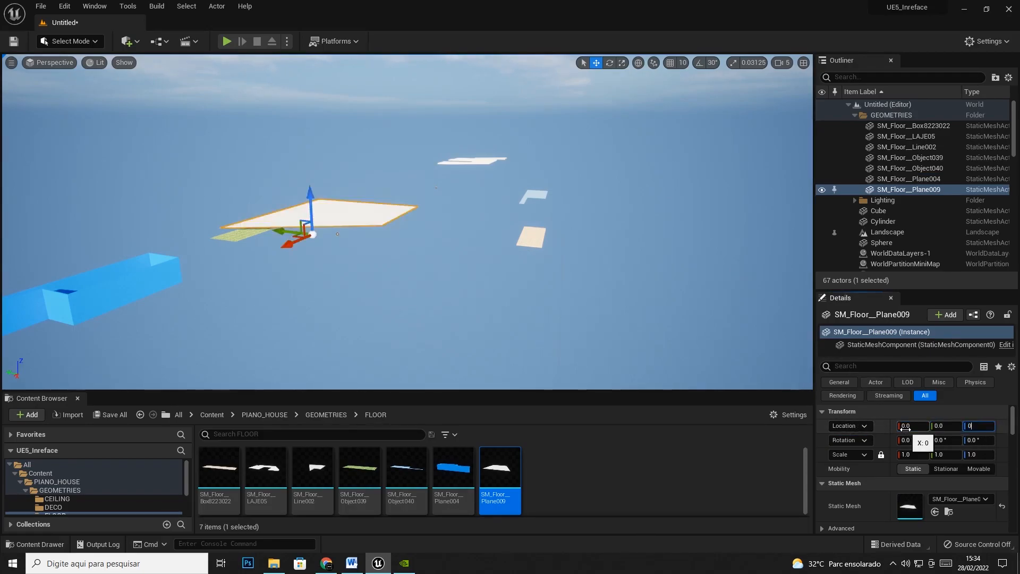
right_drag(494, 275, 495, 275)
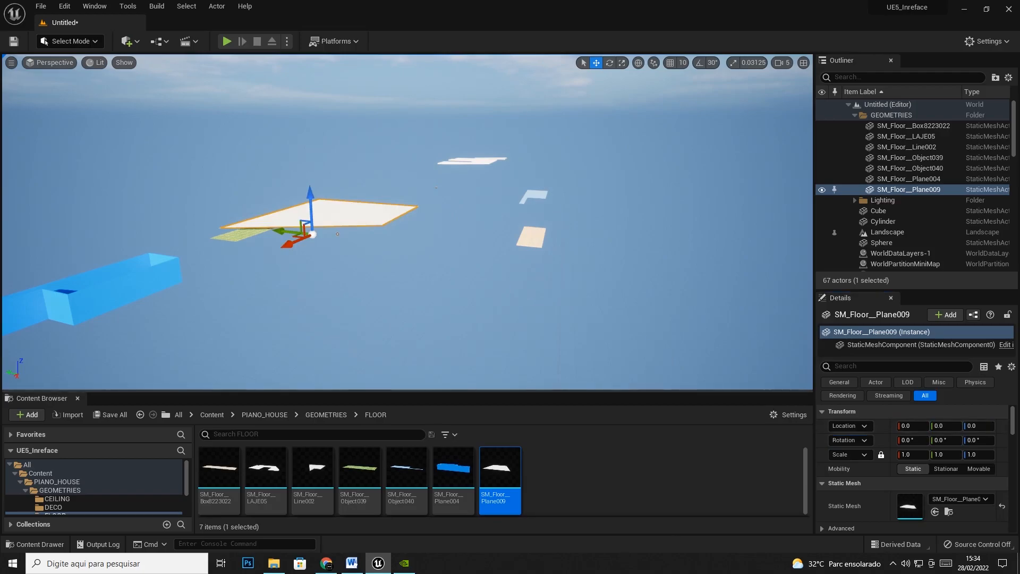
- Set the location of the grass piece SM_Floor__Object039 to 0, 0, 0
click(233, 238)
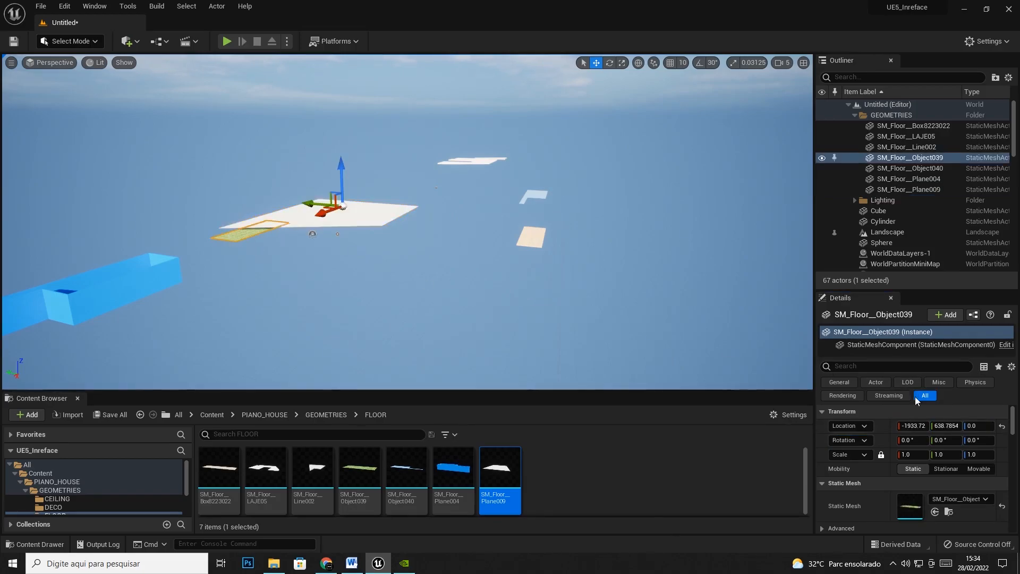
click(924, 428)
text(0)
key(Tab)
text(0)
key(Tab)
key(Tab)
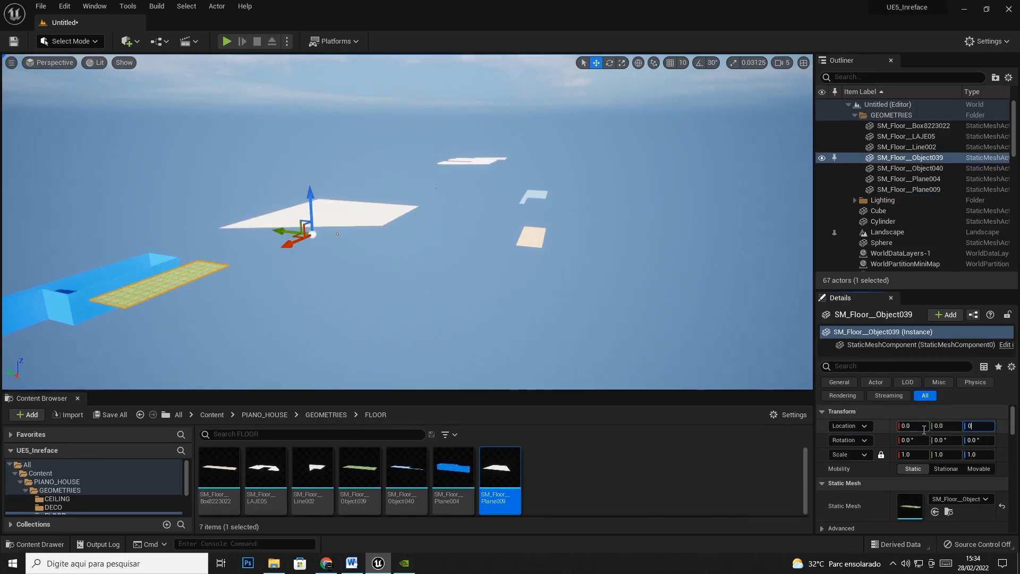
- Set the location of the wooden deck SM_Floor__Box8223022 to 0, 0, 0
click(527, 238)
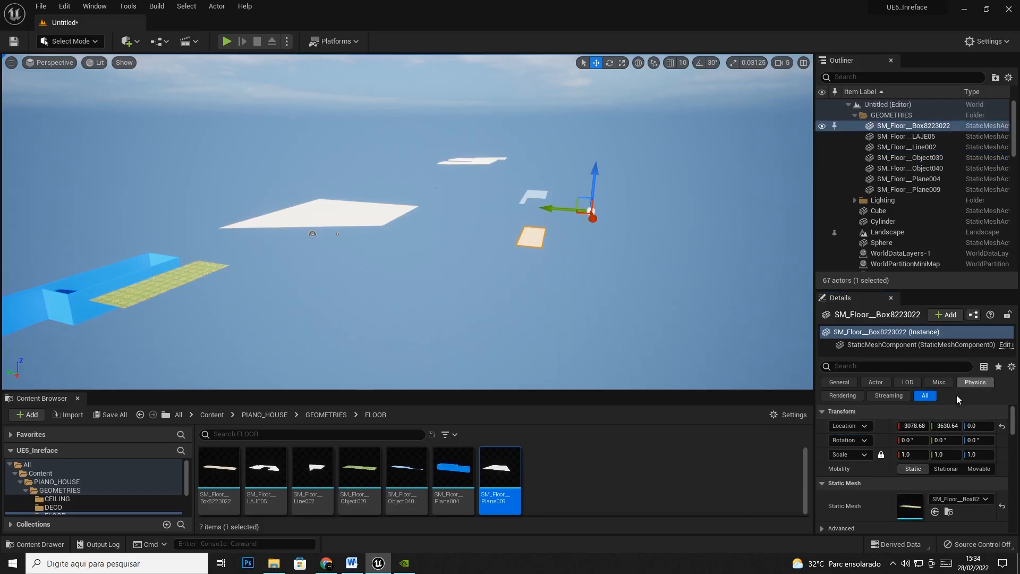
click(921, 426)
text(0)
key(Tab)
text(0)
key(Tab)
key(Tab)
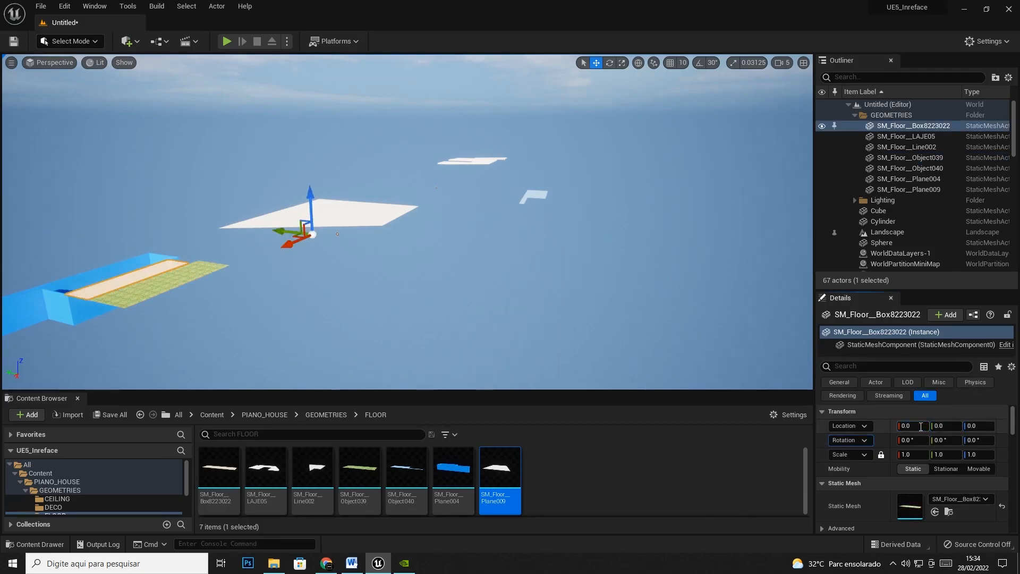
- Set the location of the pool water surface SM_Floor__Object040 to 0, 0, 0
click(533, 194)
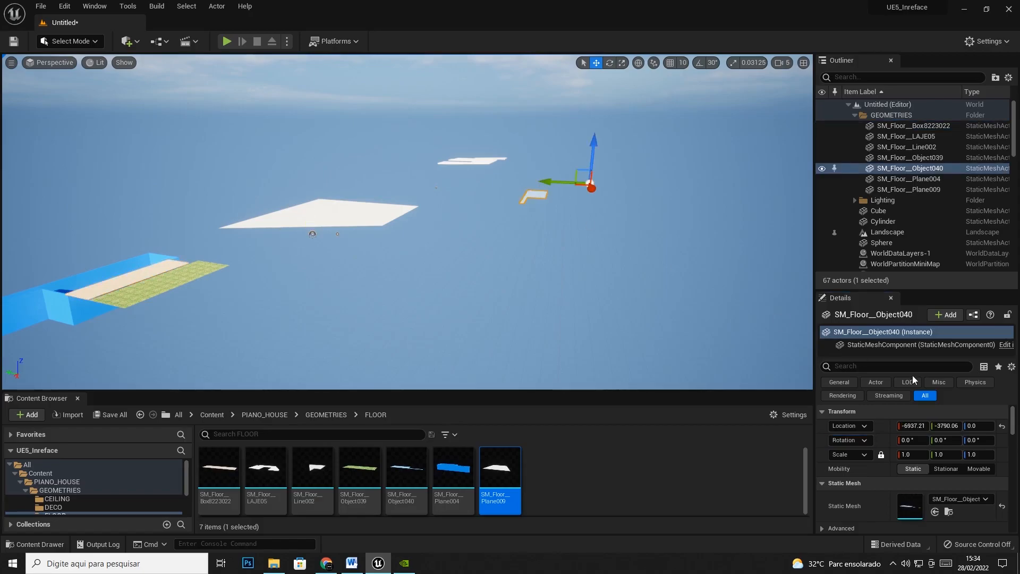
click(911, 425)
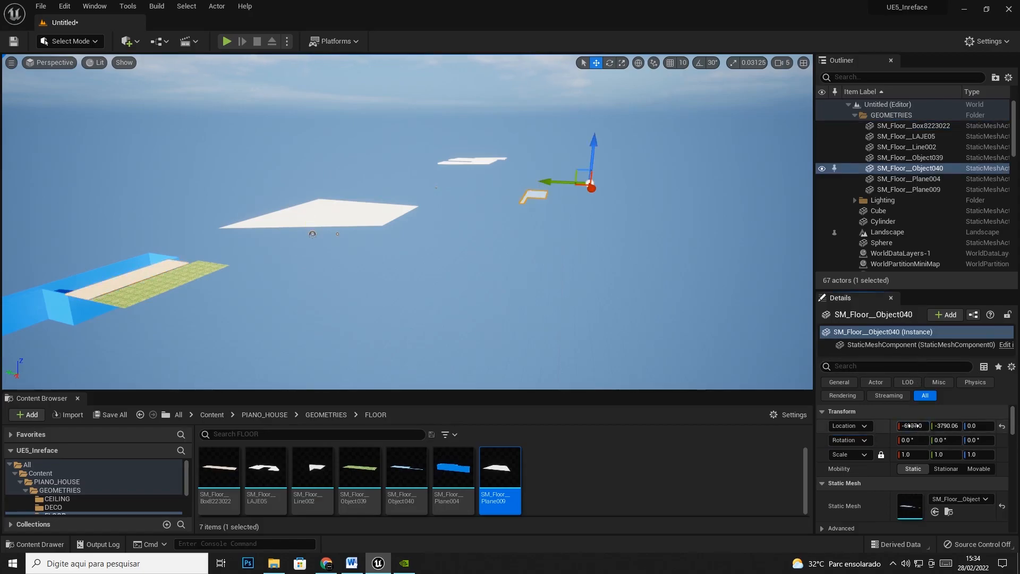
text(0)
key(Tab)
text(0)
key(Tab)
text(0)
key(Tab)
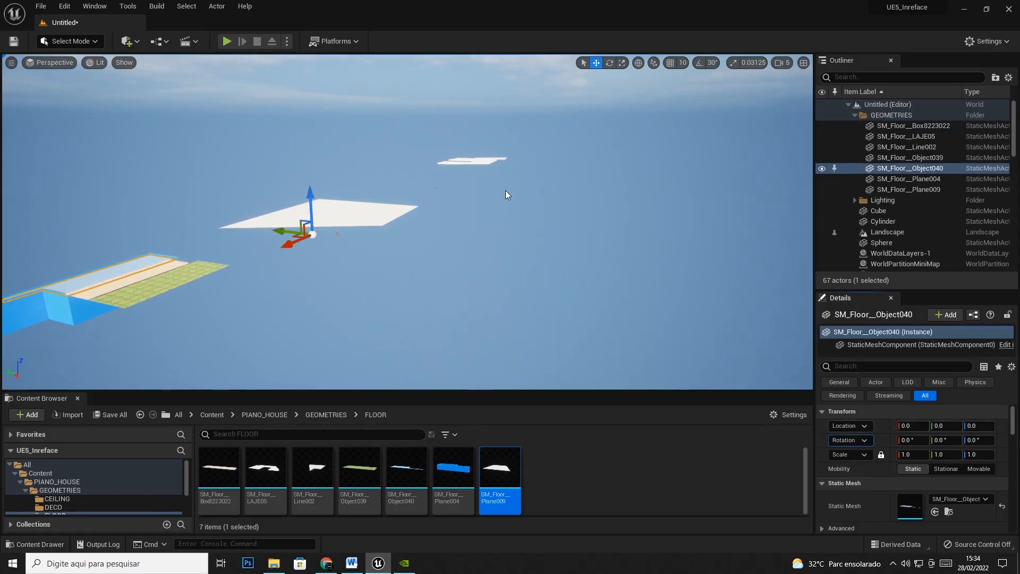
- Set the location of the main floor slab SM_Floor__LAJE05 to 0, 0, 0
click(480, 160)
click(912, 426)
text(0)
key(Tab)
text(0)
key(Tab)
text(0)
key(Return)
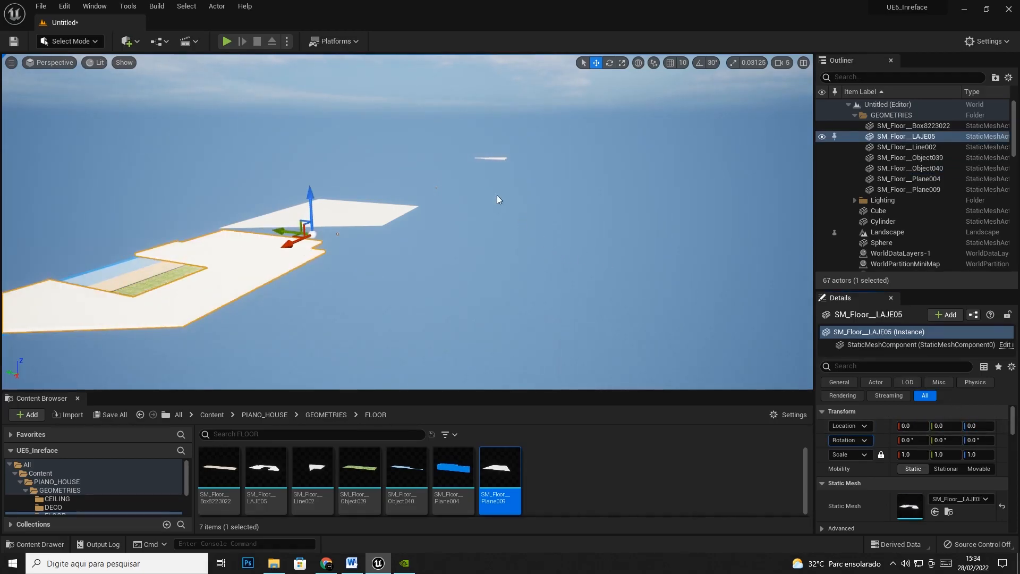
- Set the location of the remaining piece SM_Floor__Line002 to 0, 0, 0 and deselect it
click(489, 159)
click(912, 426)
text(0)
key(Tab)
text(0)
key(Tab)
text(0)
key(Return)
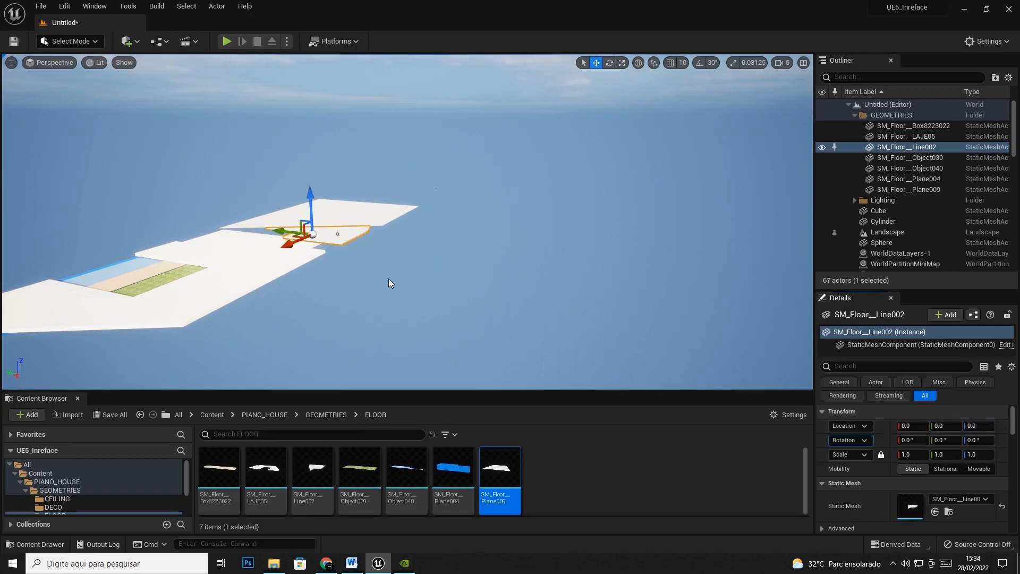
click(445, 288)
- Place all 13 meshes from the WALL content folder into the level over the floor
right_drag(407, 222, 437, 136)
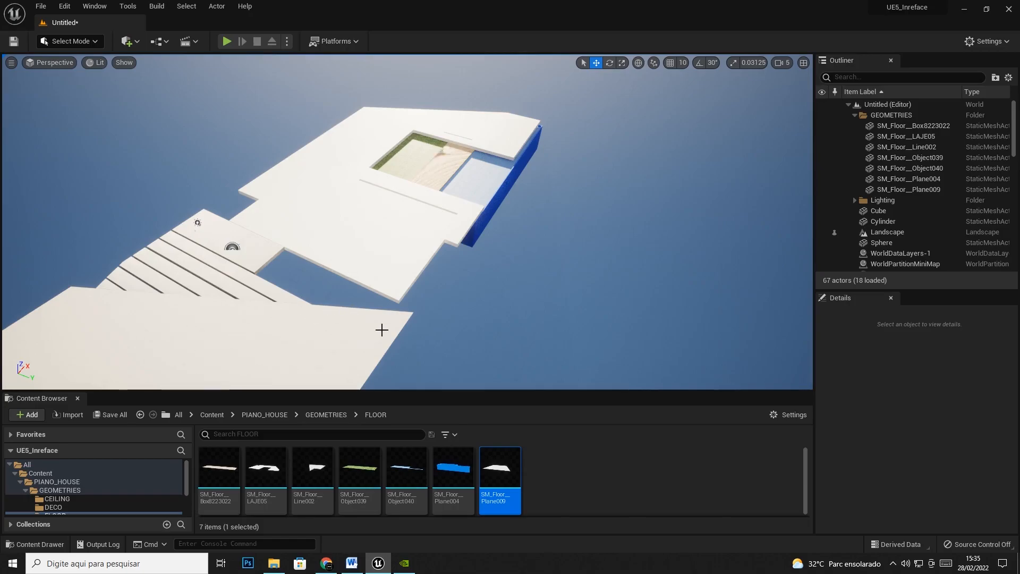
scroll(58, 500, down, 3)
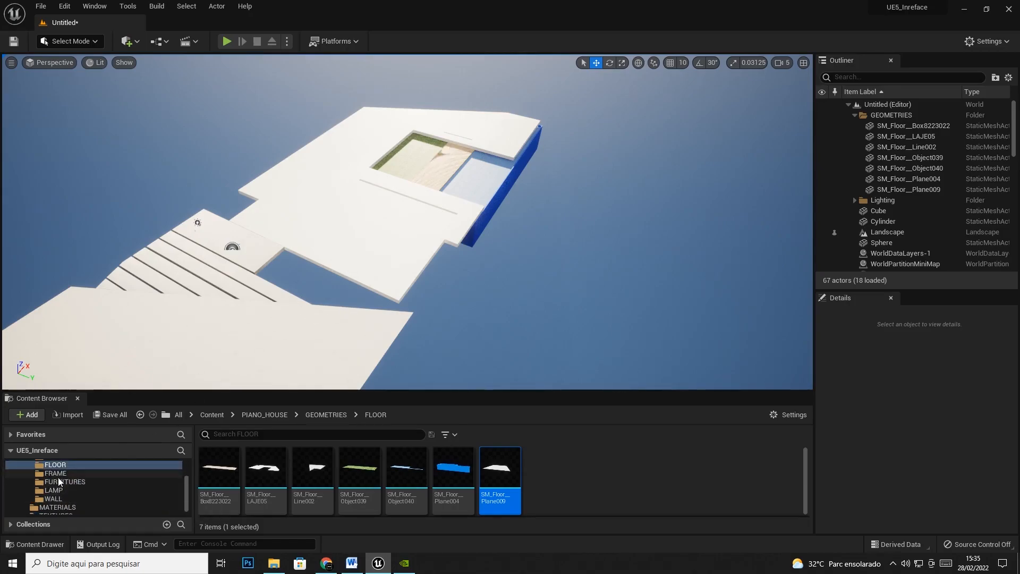
scroll(58, 481, up, 1)
scroll(57, 485, down, 1)
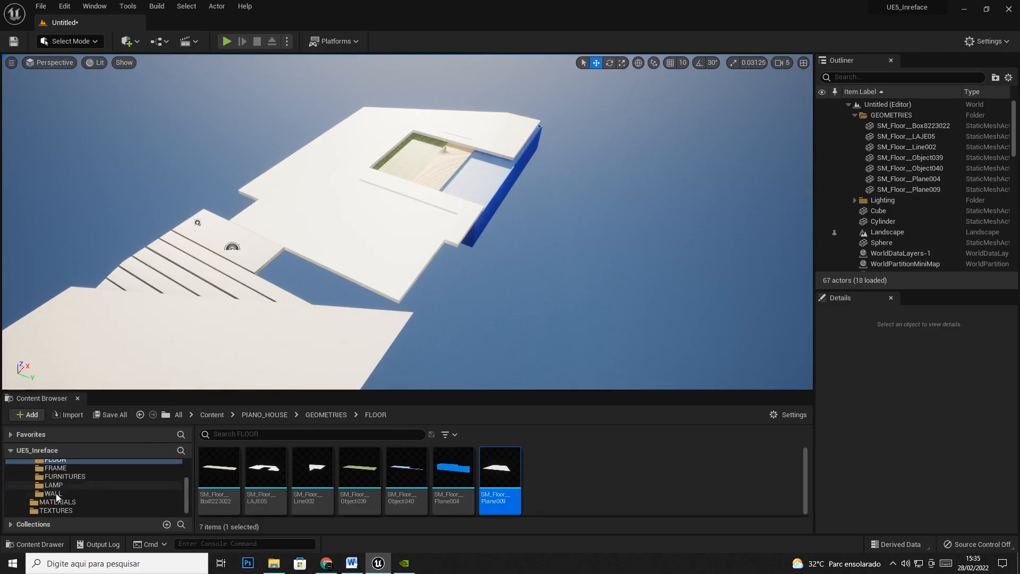
click(57, 494)
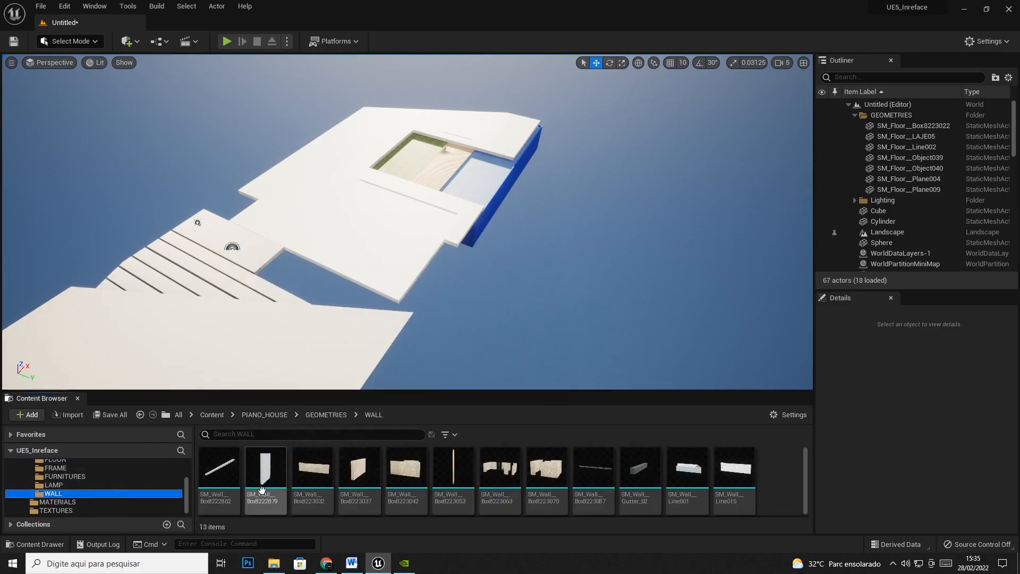
click(220, 470)
scroll(428, 466, down, 3)
scroll(366, 473, up, 1)
shift+click(228, 497)
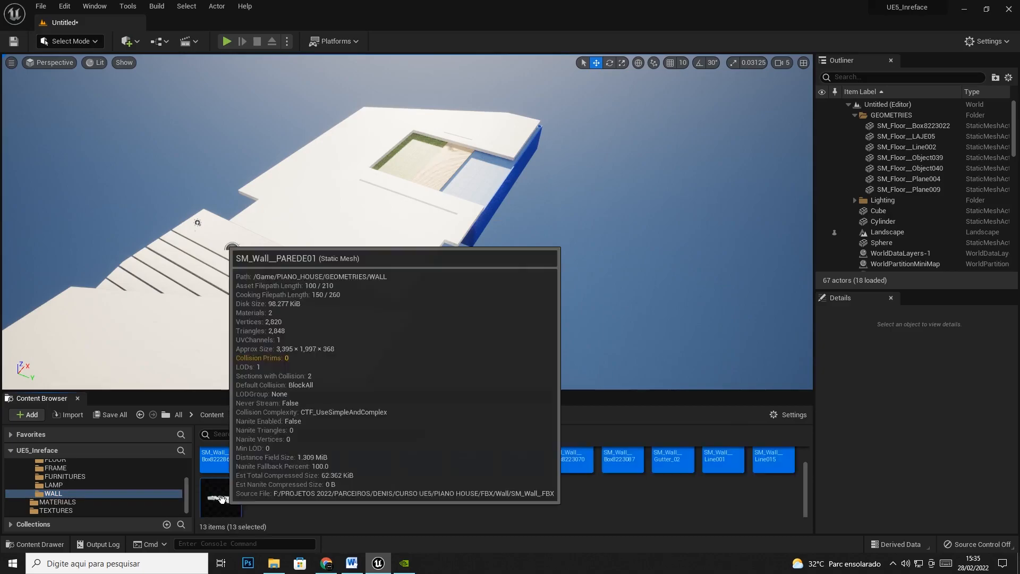
drag(229, 497, 245, 229)
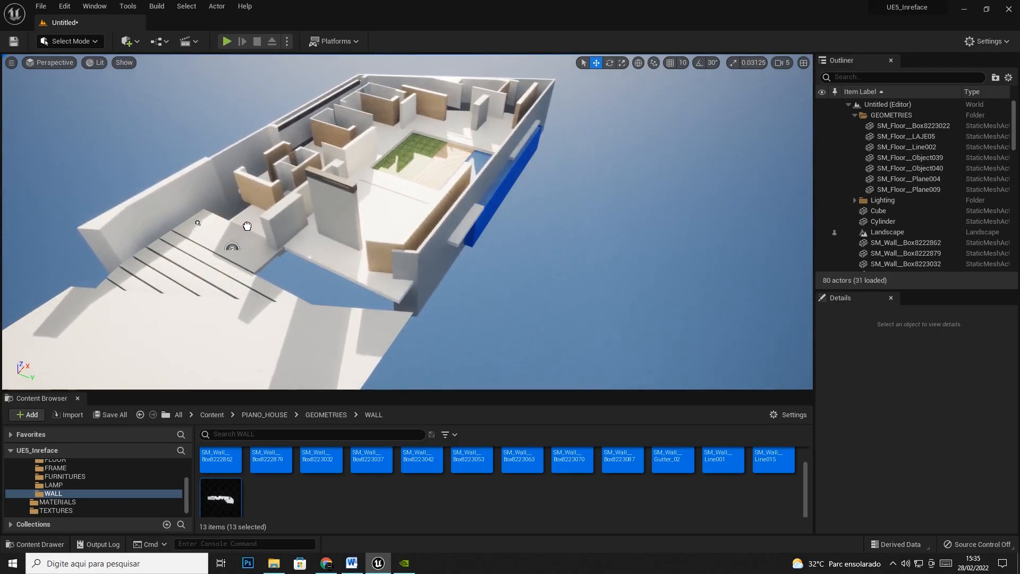
drag(280, 239, 422, 198)
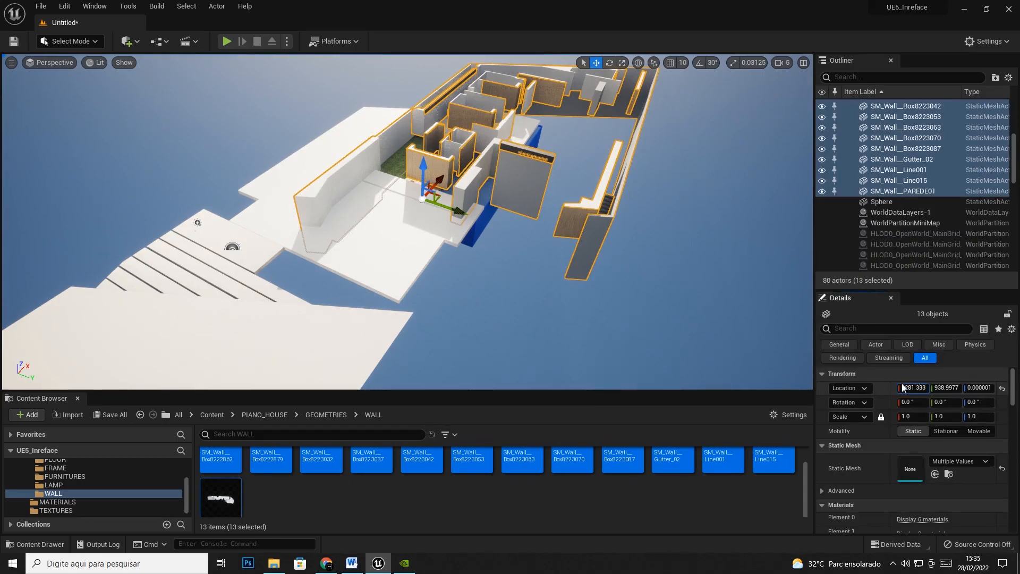
- Set the location of the 13 selected wall actors to 0, 0, 0 and deselect them
key(Tab)
text(0)
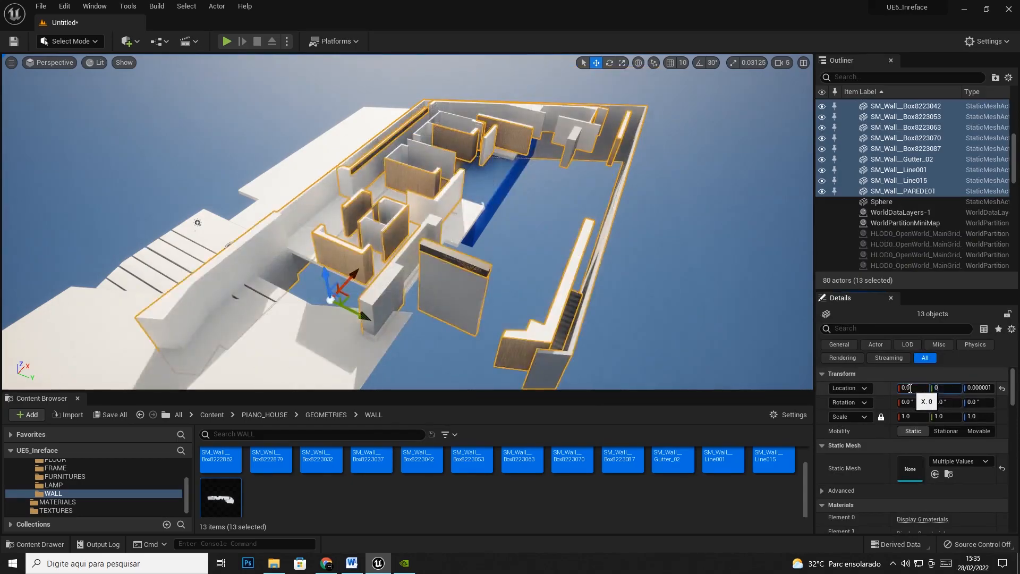
key(Tab)
text(0)
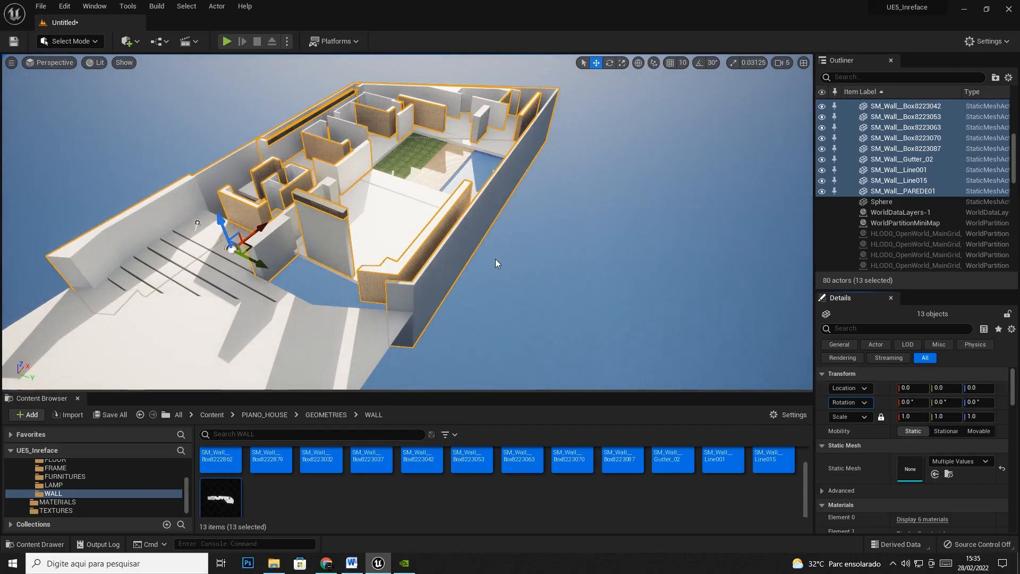
click(495, 259)
right_drag(490, 259, 571, 183)
- Move the 13 SM_Wall actors, from SM_Wall__Box8222862 to SM_Wall__PAREDE01, into the level's GEOMETRIES folder
drag(1012, 164, 1012, 129)
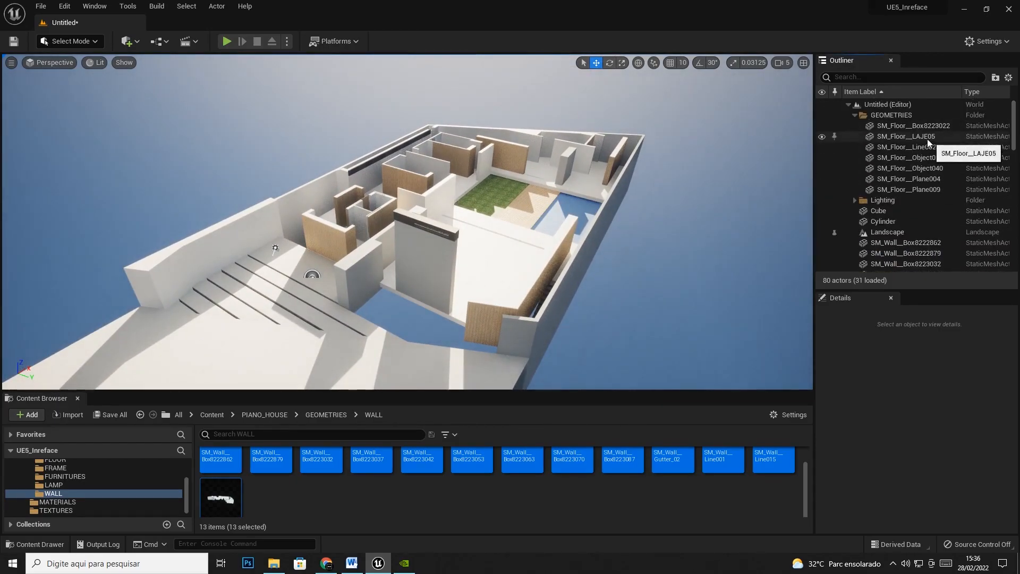
click(888, 242)
scroll(888, 241, down, 6)
shift+click(892, 164)
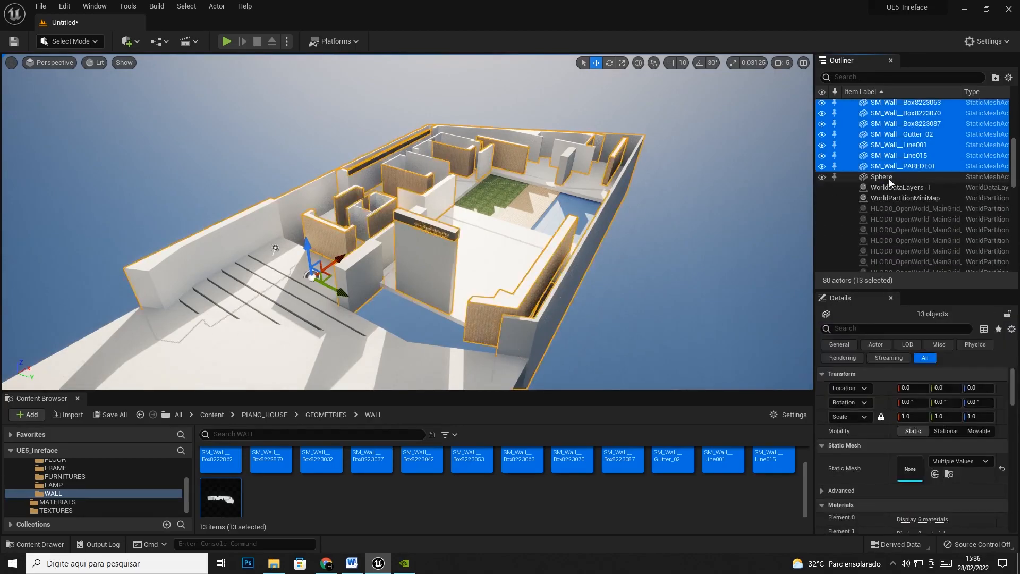
scroll(898, 194, up, 5)
scroll(900, 199, up, 3)
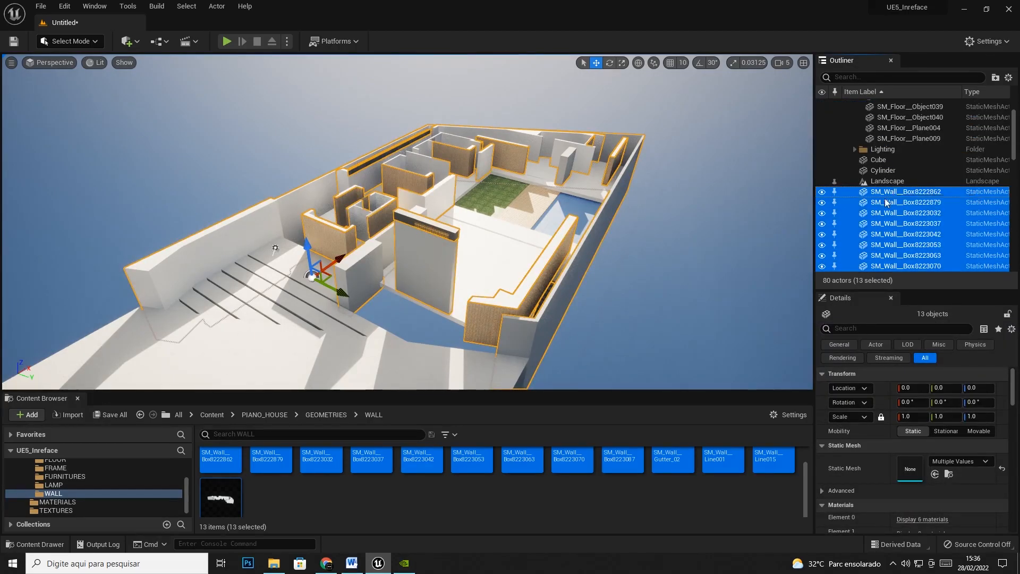
scroll(880, 206, down, 2)
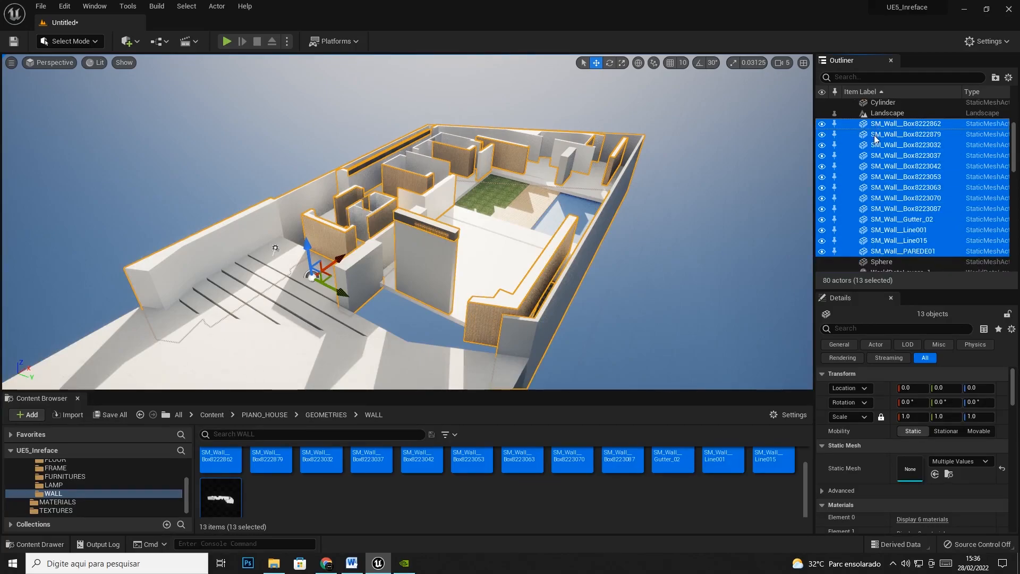
scroll(881, 211, down, 4)
scroll(882, 213, up, 7)
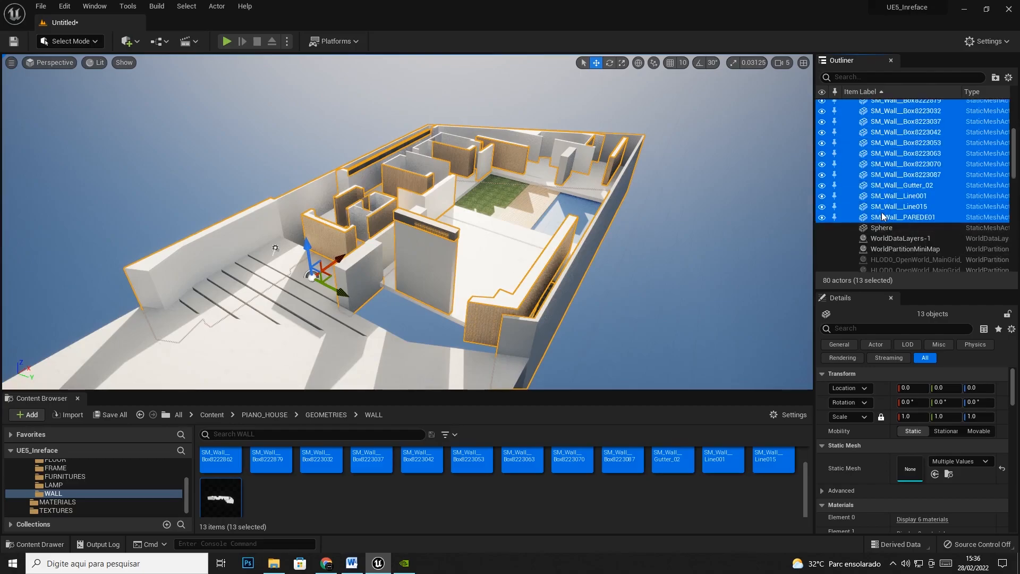
scroll(884, 232, up, 1)
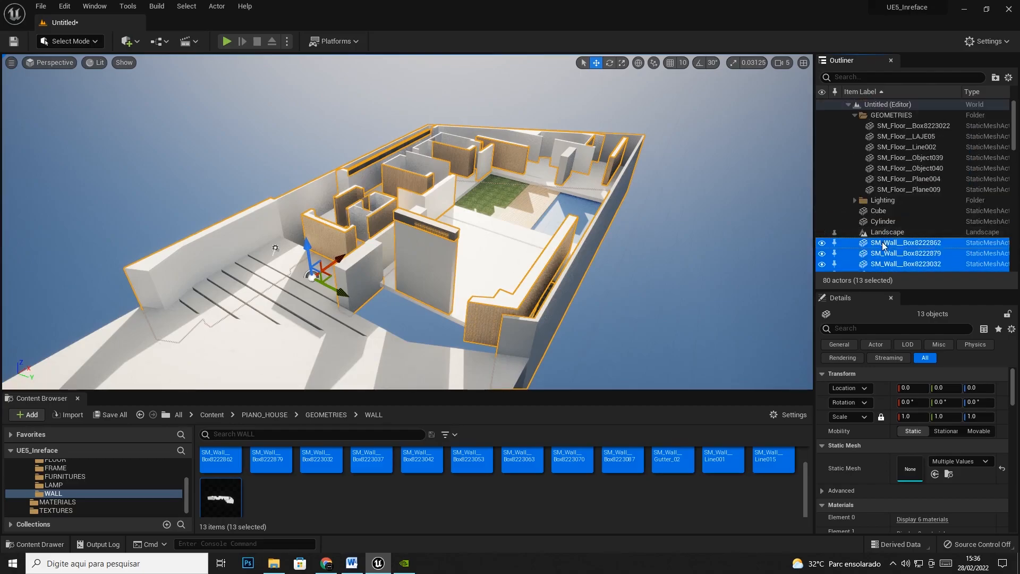
drag(899, 245, 888, 118)
- Collapse the GEOMETRIES actor folder, toggle its visibility off and on to check its contents, and clear the wall asset selection
click(855, 115)
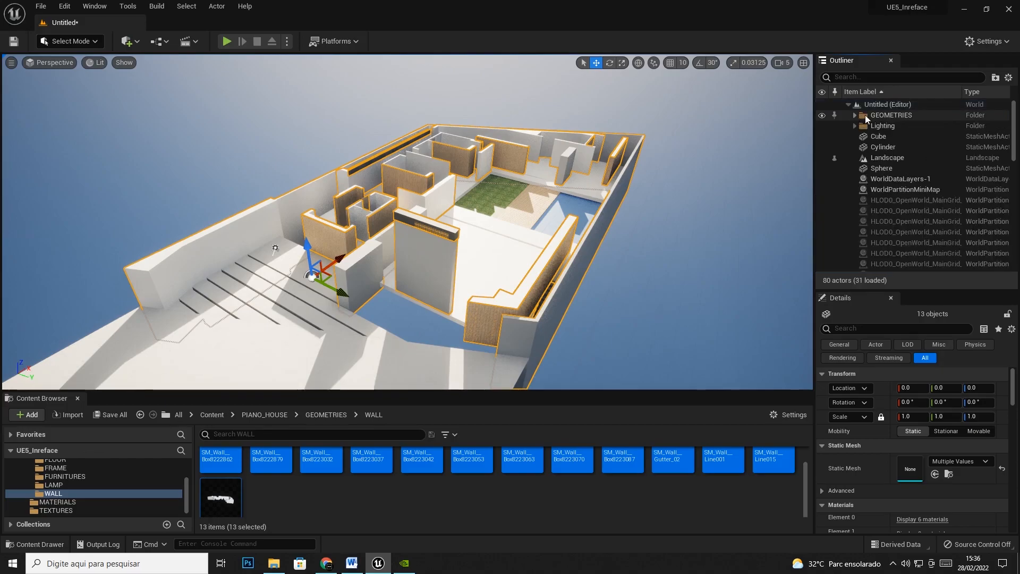
click(821, 116)
click(822, 116)
click(821, 116)
click(822, 116)
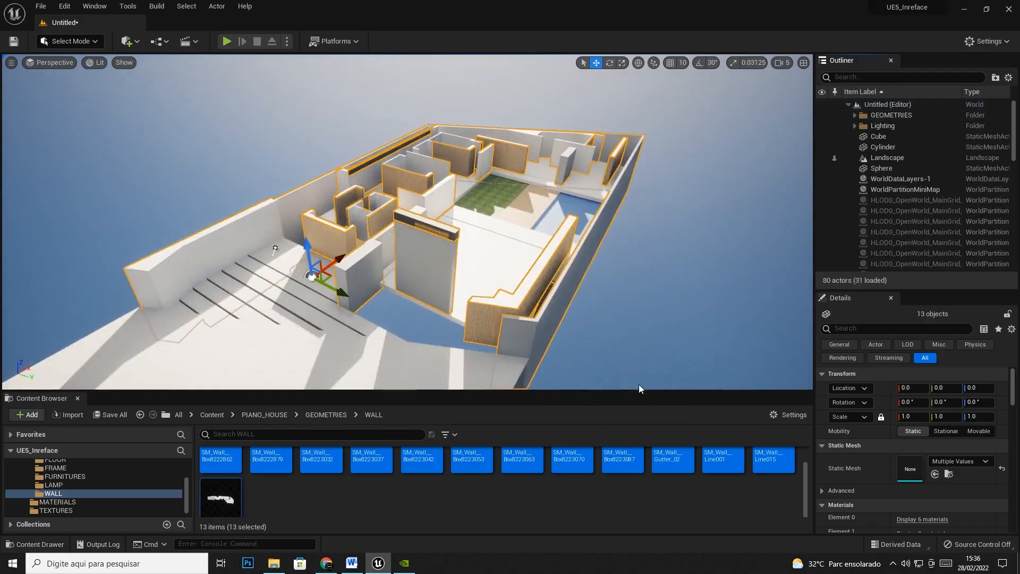
click(470, 512)
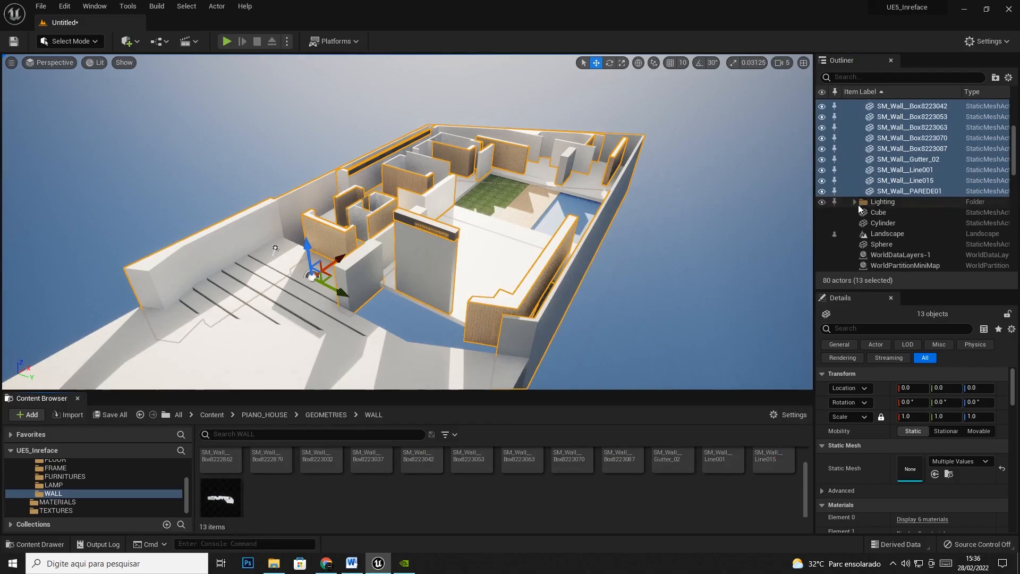
- Place all 49 meshes from the FRAME content folder into the level over the house
scroll(872, 211, up, 3)
click(895, 116)
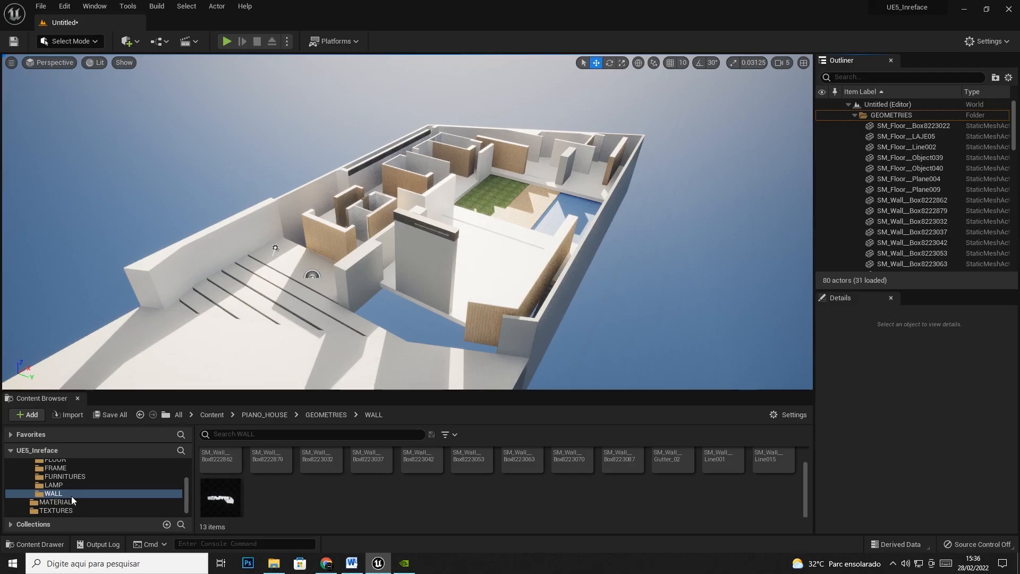
click(59, 468)
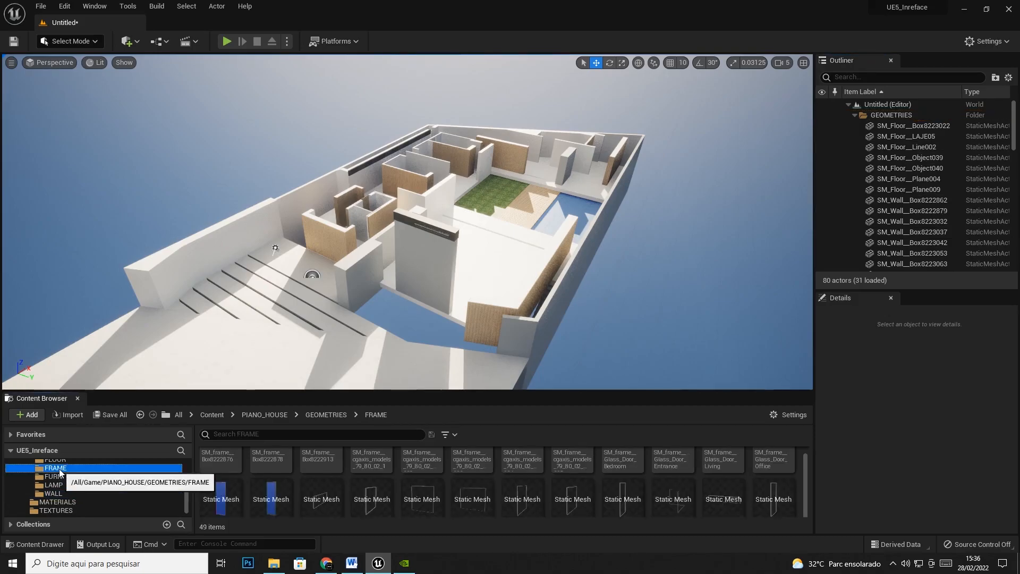
click(213, 481)
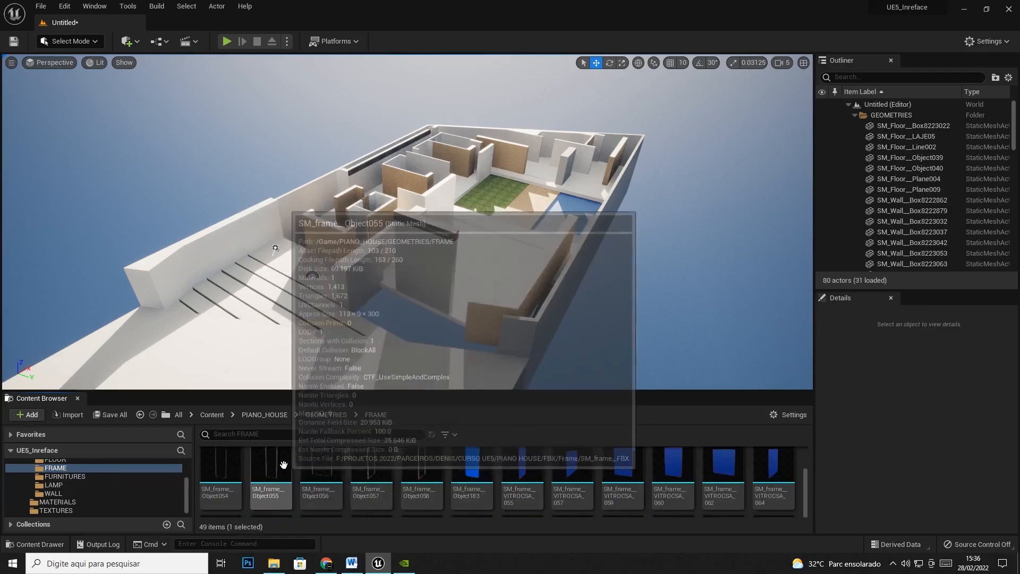
key(ctrl+a)
scroll(390, 487, down, 5)
drag(226, 510, 305, 286)
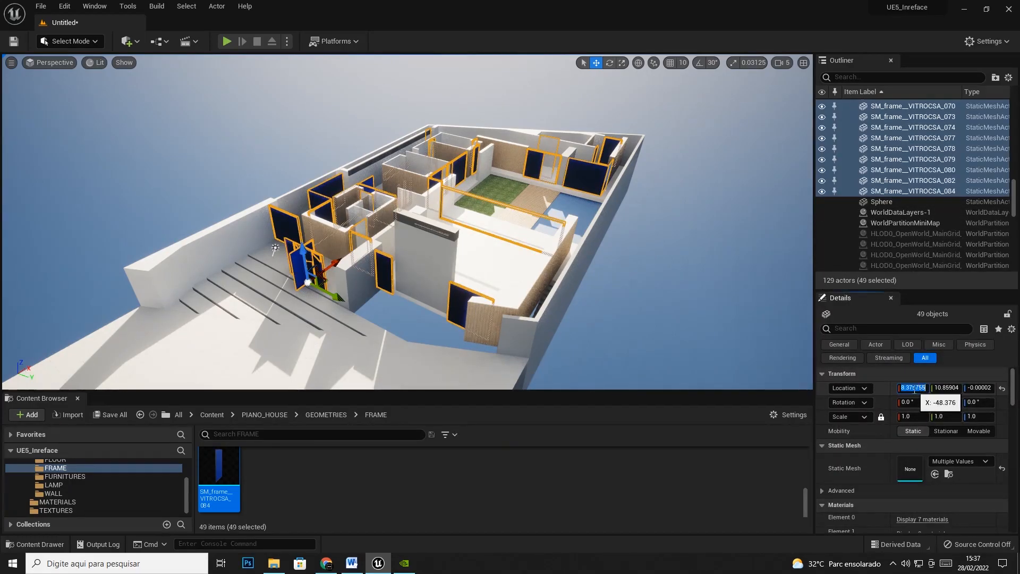
- Set the location of the 49 selected frame actors to 0, 0, 0, deselect them and check their fit in the walls
key(Tab)
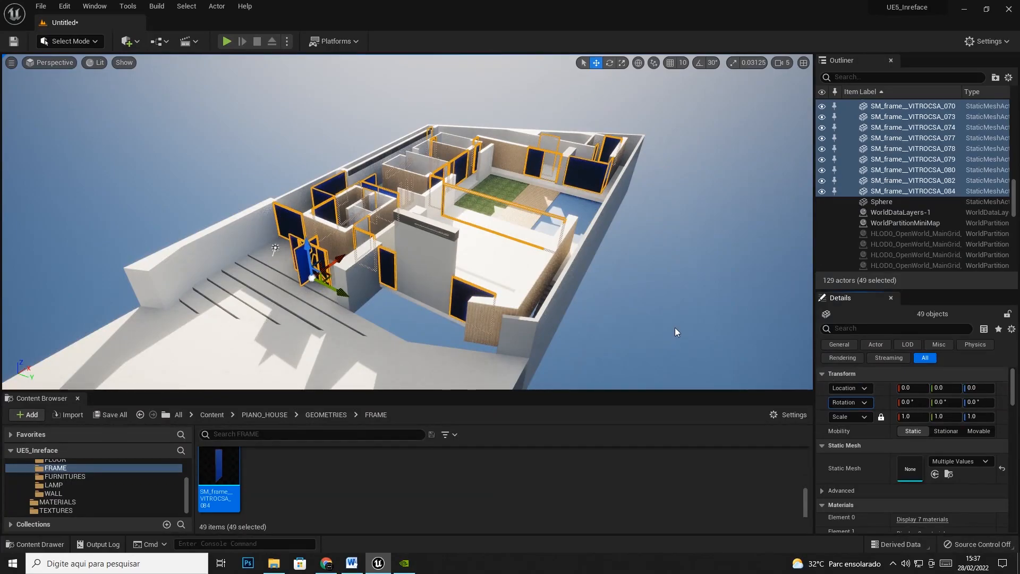
click(576, 306)
key(w)
right_drag(576, 305, 744, 340)
key(s)
key(w)
key(s)
key(a)
key(w)
right_drag(587, 215, 587, 231)
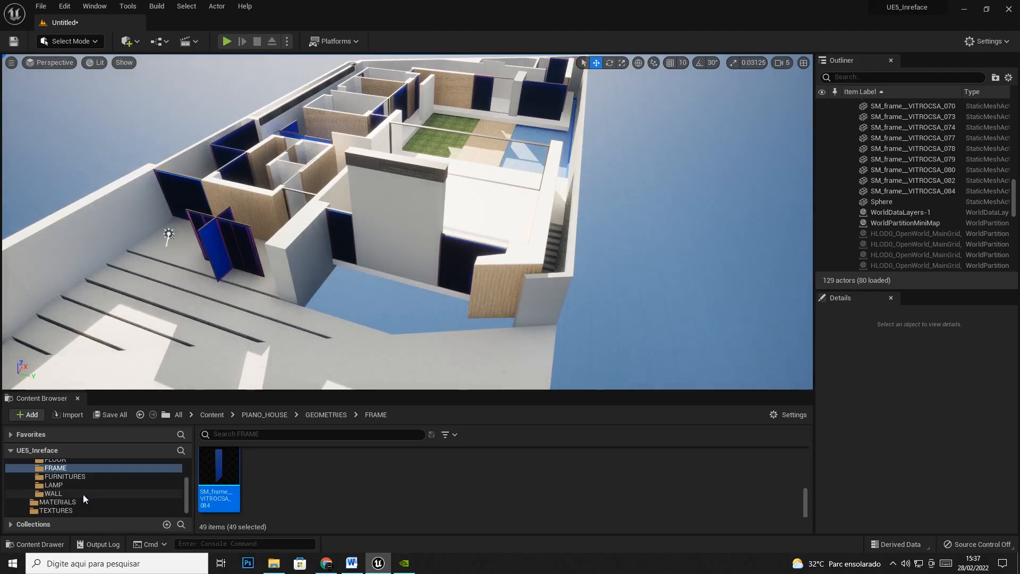
- Place the four meshes from the CEILING content folder into the level over the house
scroll(80, 495, up, 1)
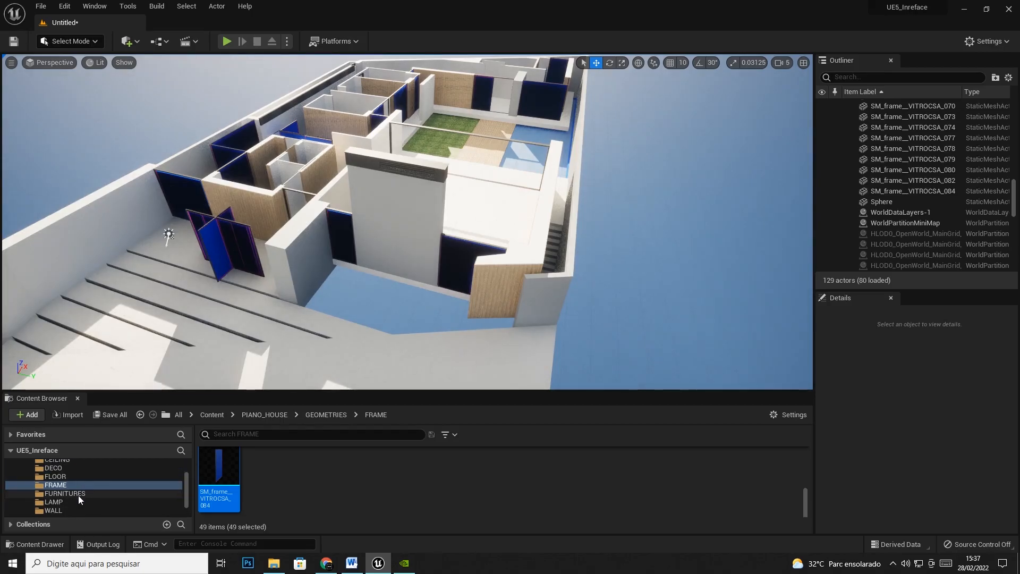
scroll(66, 494, up, 1)
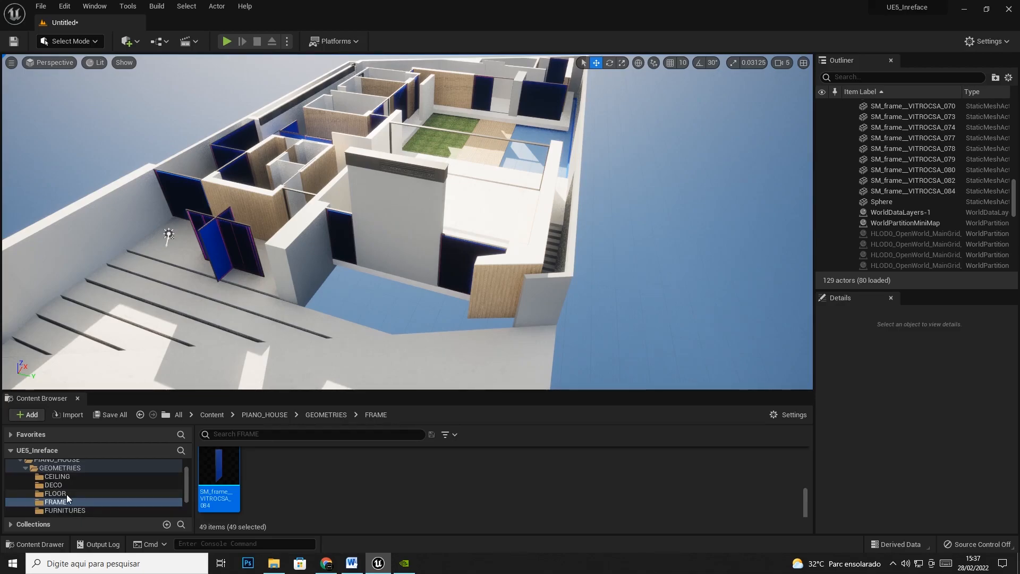
click(59, 477)
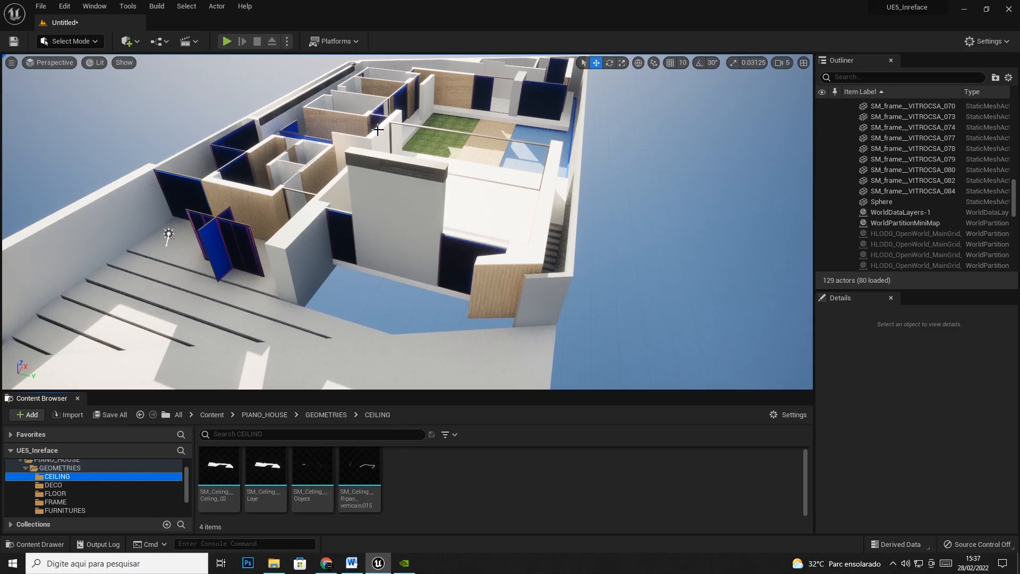
click(211, 474)
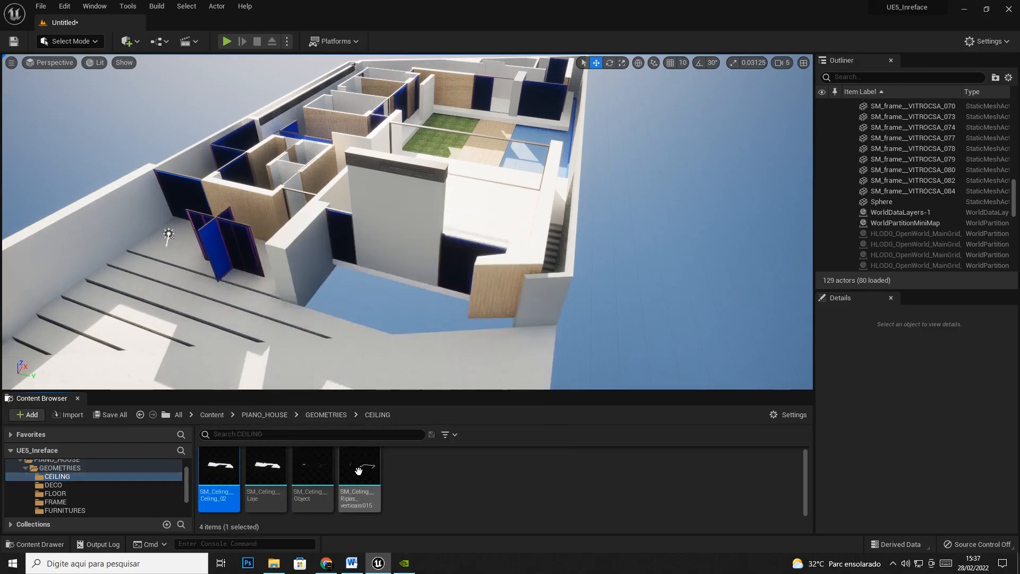
shift+click(361, 473)
drag(292, 453, 406, 188)
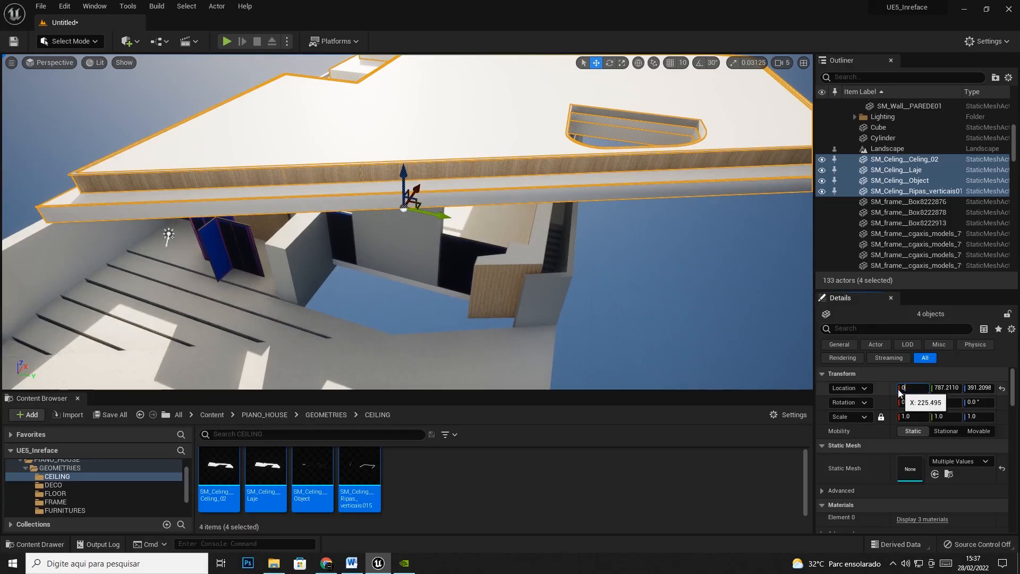
- Set the location of the four selected ceiling actors to 0, 0, 0 and clear the actor and asset selections
key(Tab)
text(0)
key(Tab)
text(0)
key(Tab)
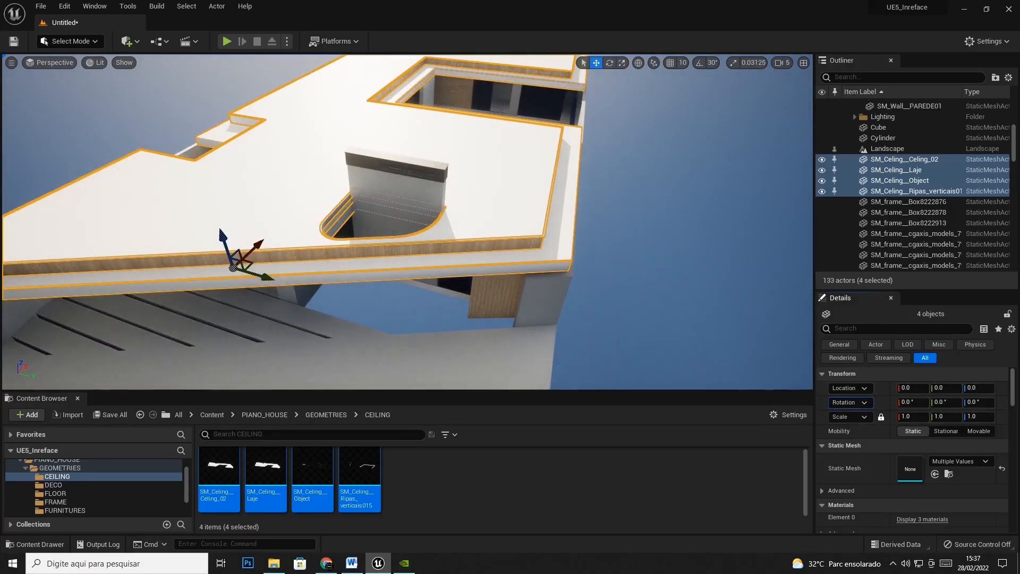
key(Escape)
right_drag(511, 223, 388, 268)
click(506, 499)
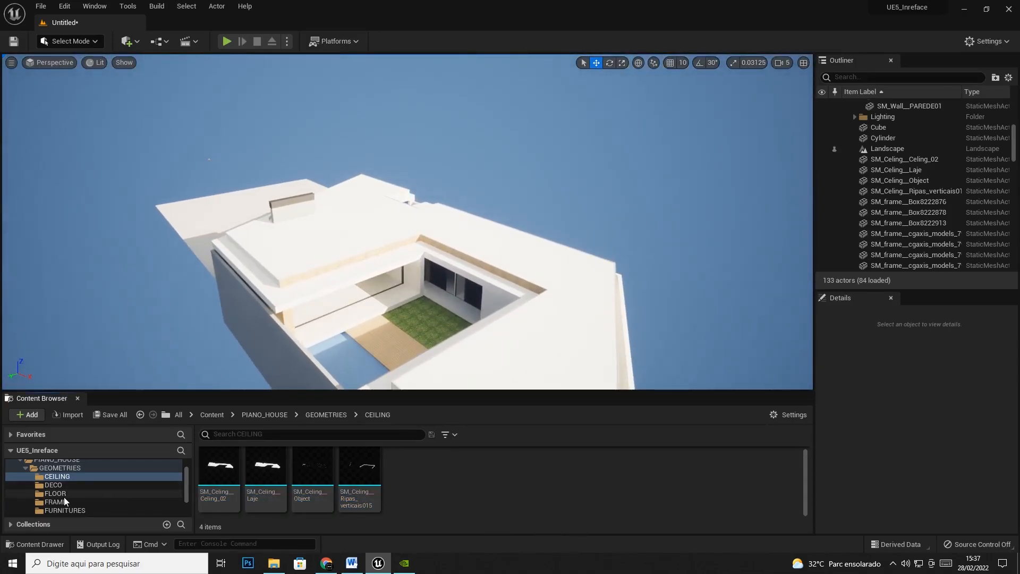
- Place all 82 meshes from the LAMP content folder into the level over the house
scroll(64, 497, down, 1)
scroll(64, 496, down, 1)
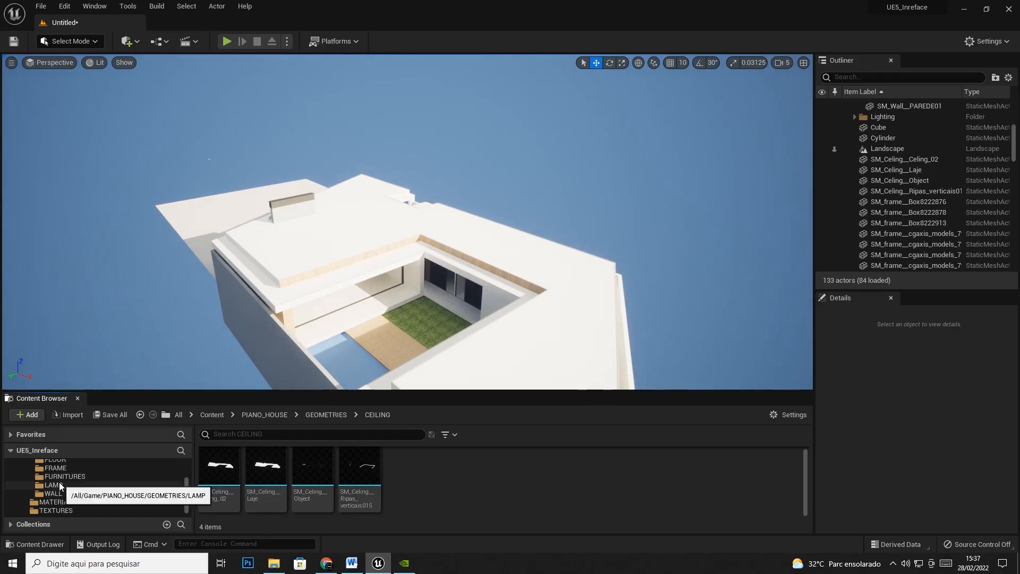
click(56, 485)
click(232, 466)
scroll(462, 476, down, 6)
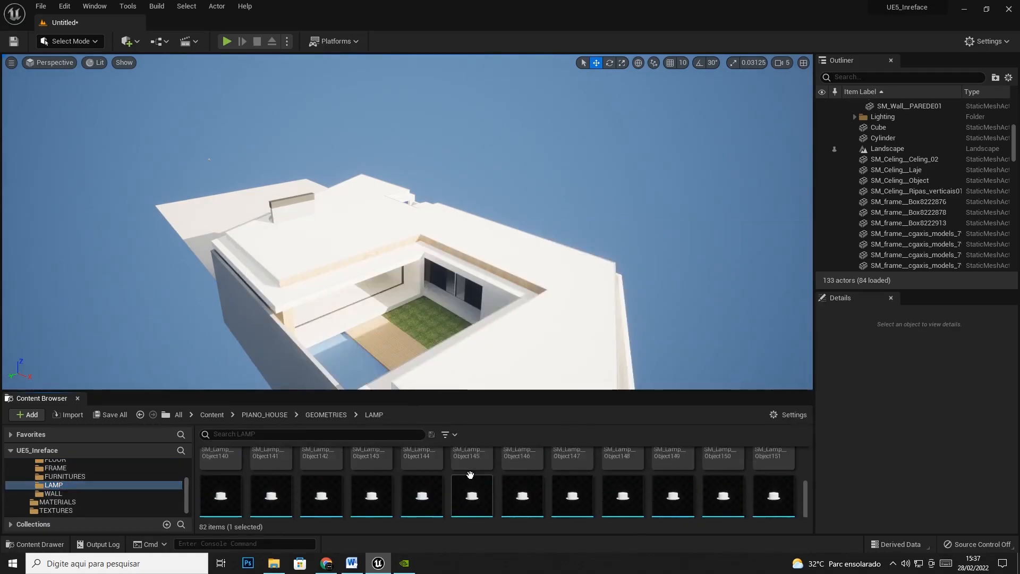
mouse_move(646, 472)
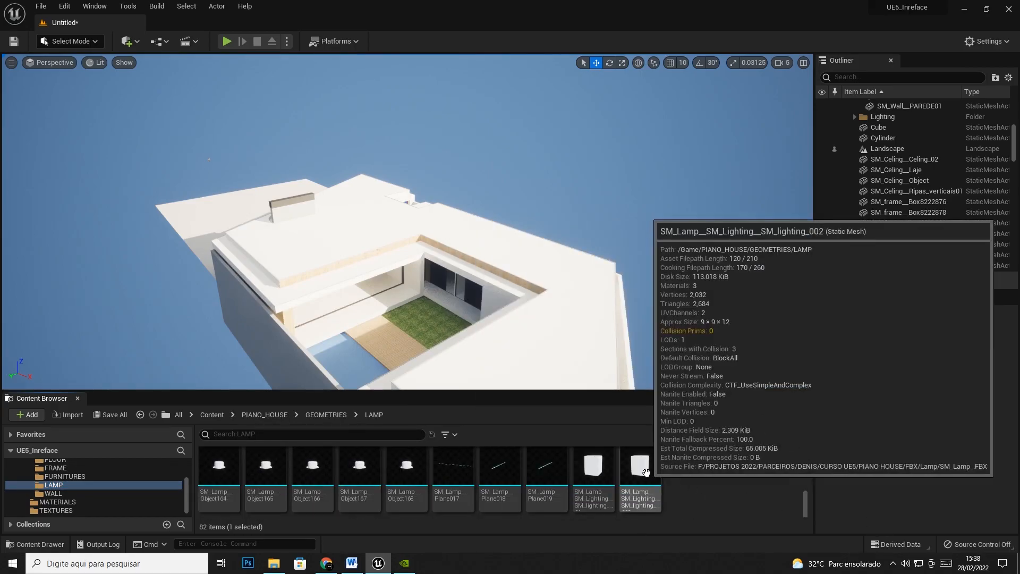
key(ctrl+a)
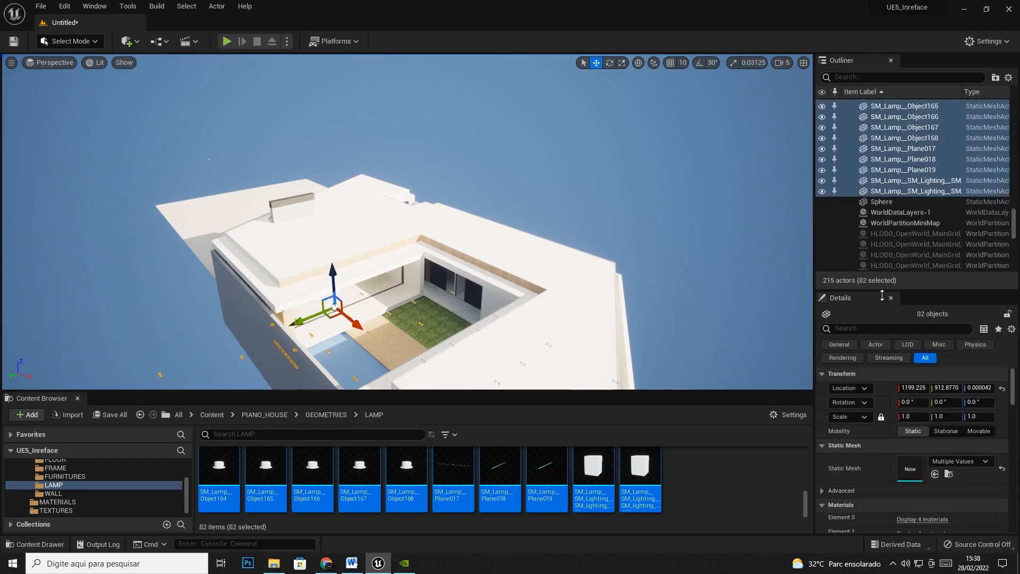
- Set the location of the 82 selected lamp actors to 0, 0, 0, check the spotlights in the ceiling and clear the asset selection
key(Tab)
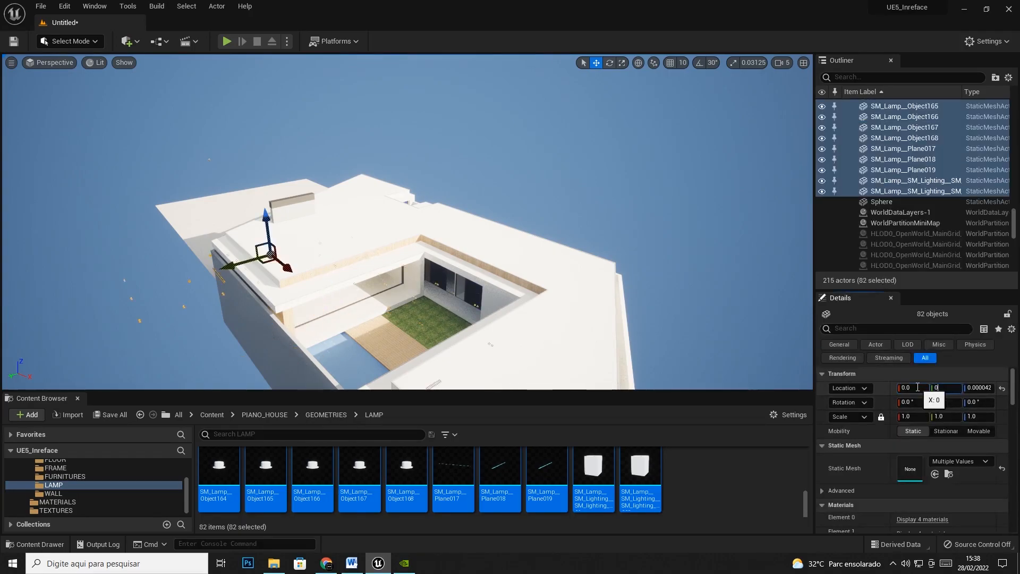
text(0)
key(Tab)
key(w)
right_drag(407, 222, 435, 249)
key(s)
key(w)
key(w)
key(w)
key(w)
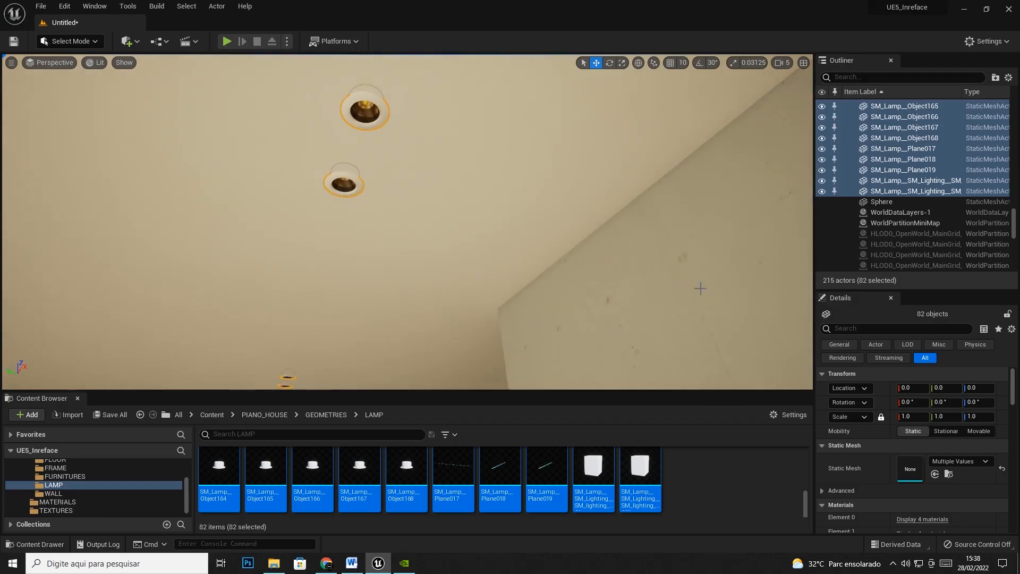
click(713, 490)
- Delete the Cube, Cylinder and Sphere actors floating beyond the house
right_drag(346, 185, 474, 219)
key(s)
key(a)
click(154, 140)
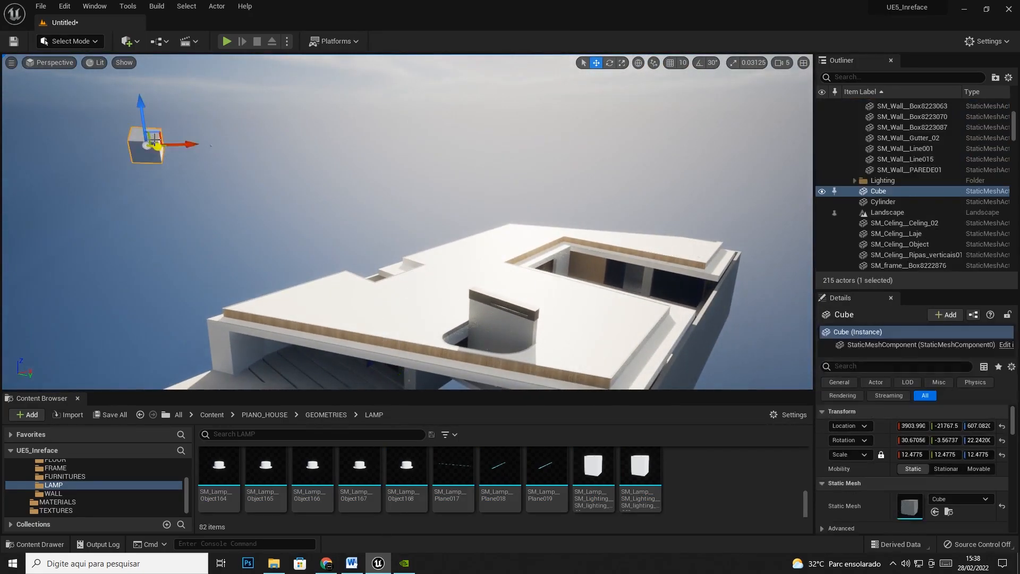
key(Delete)
click(211, 146)
key(Delete)
click(134, 147)
key(Delete)
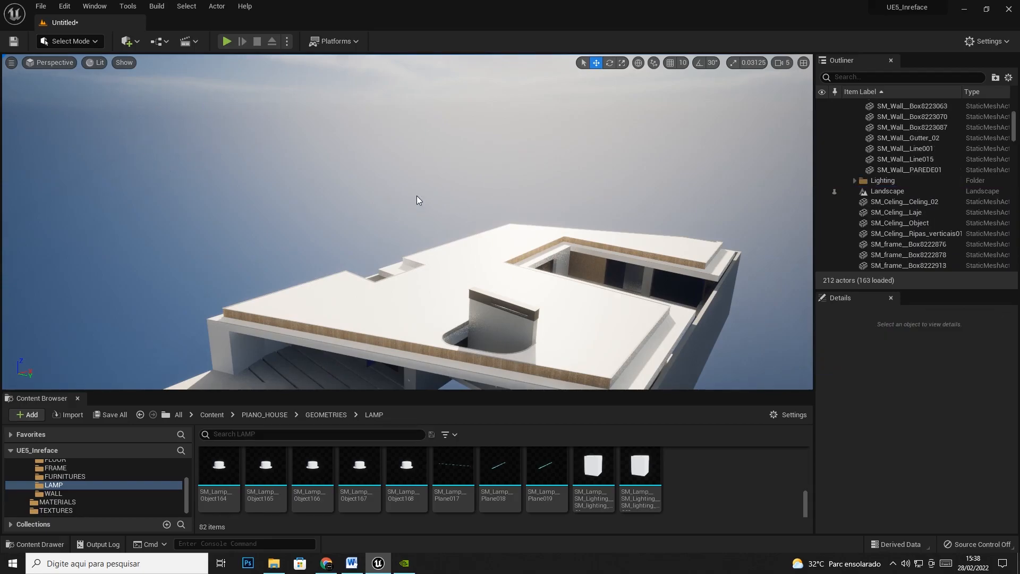
- Place all 17 meshes from the FURNITURES content folder into the level in front of the house
click(420, 292)
key(f)
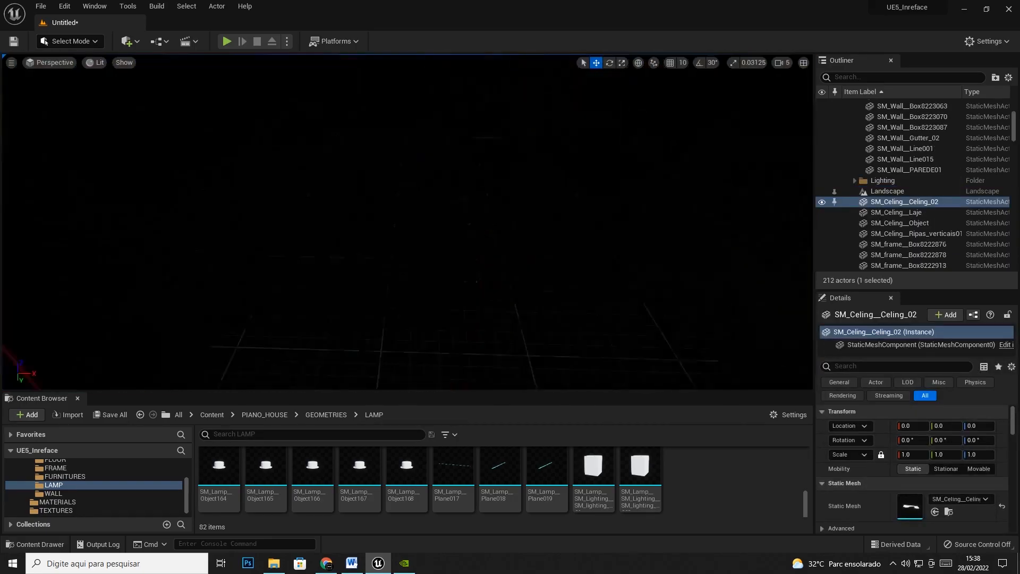
right_drag(419, 292, 542, 229)
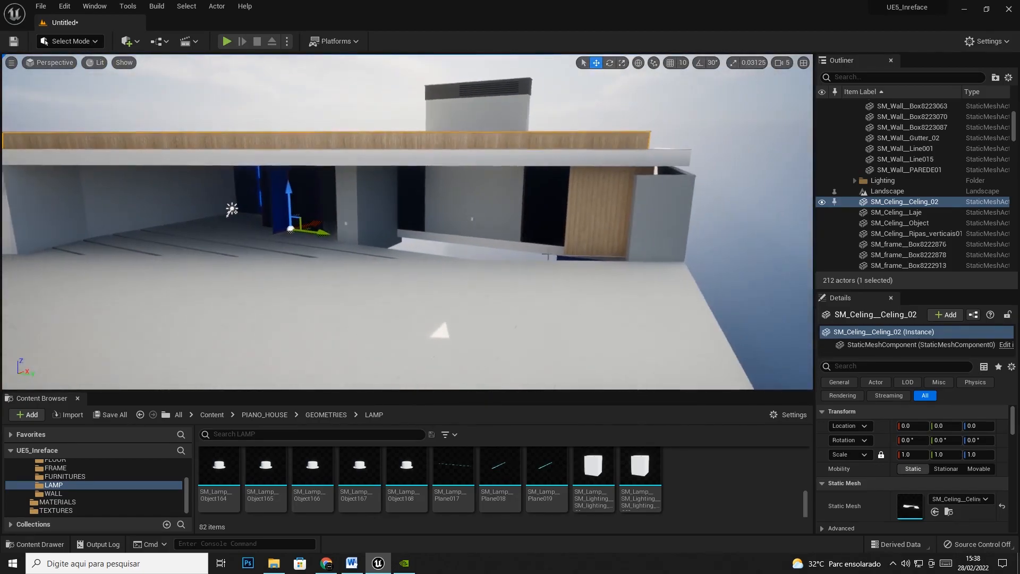
click(64, 477)
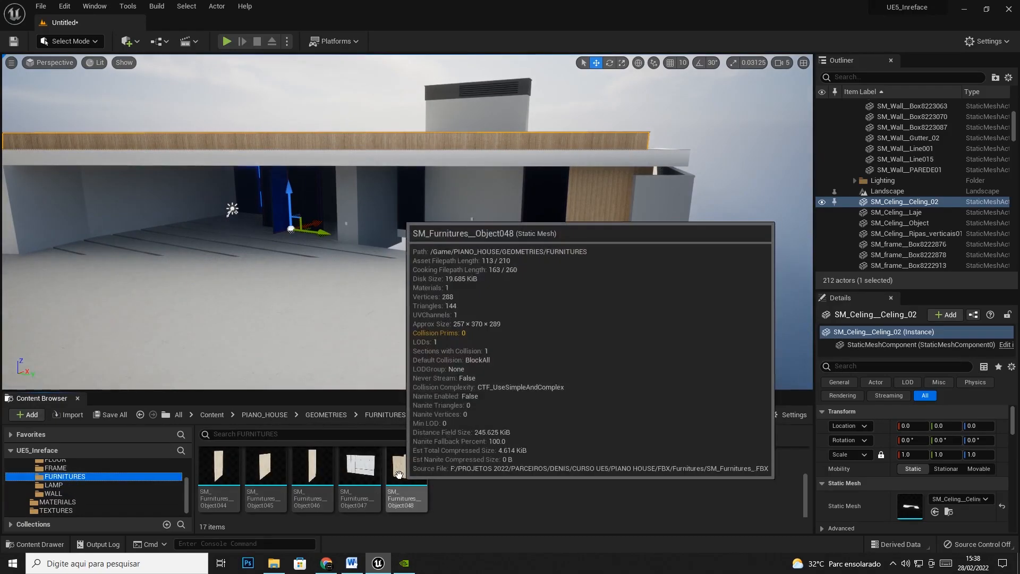
scroll(430, 483, up, 1)
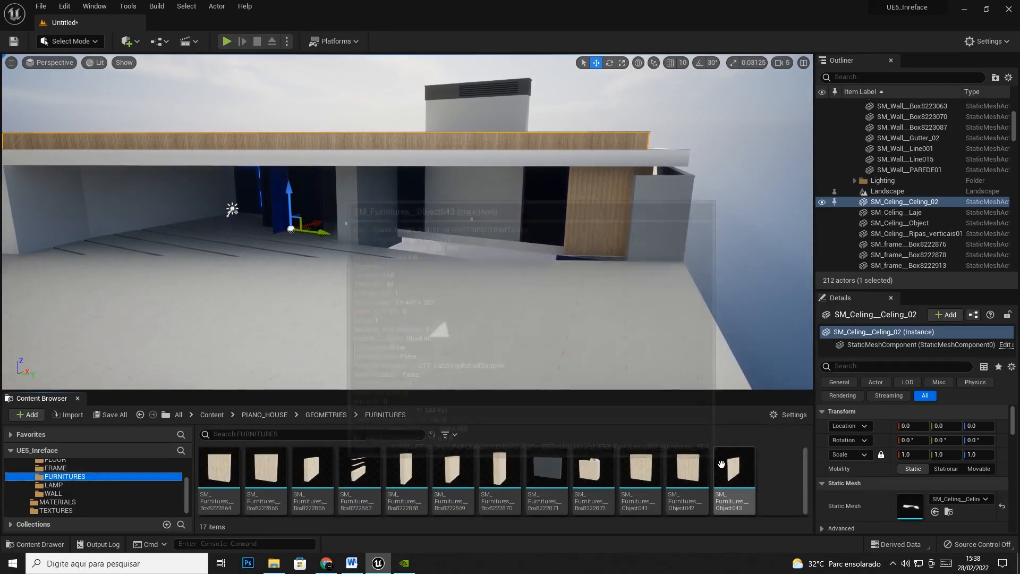
scroll(206, 477, down, 4)
scroll(421, 474, up, 4)
click(226, 474)
scroll(345, 455, down, 1)
scroll(346, 457, down, 3)
key(ctrl+a)
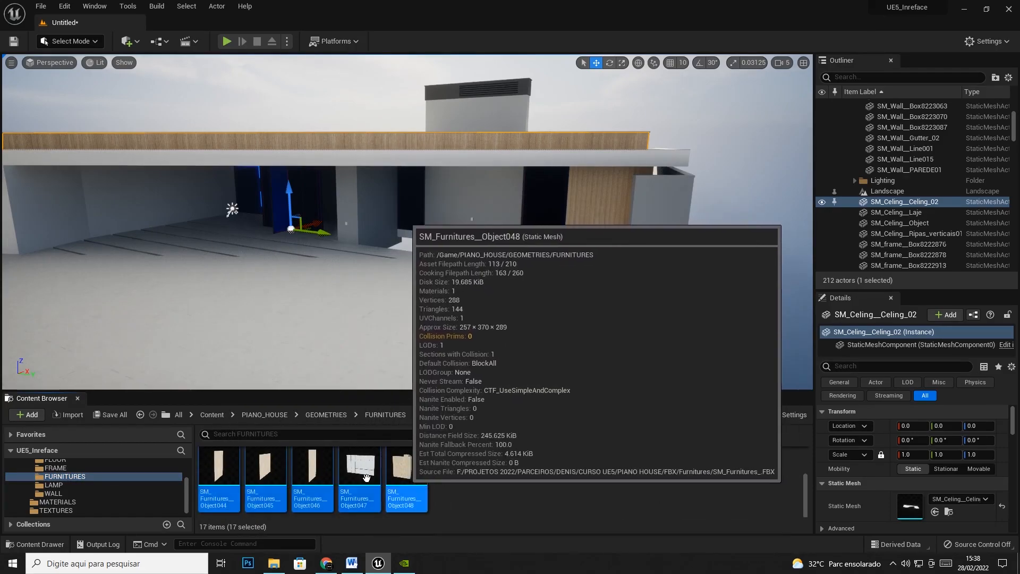
drag(323, 467, 474, 236)
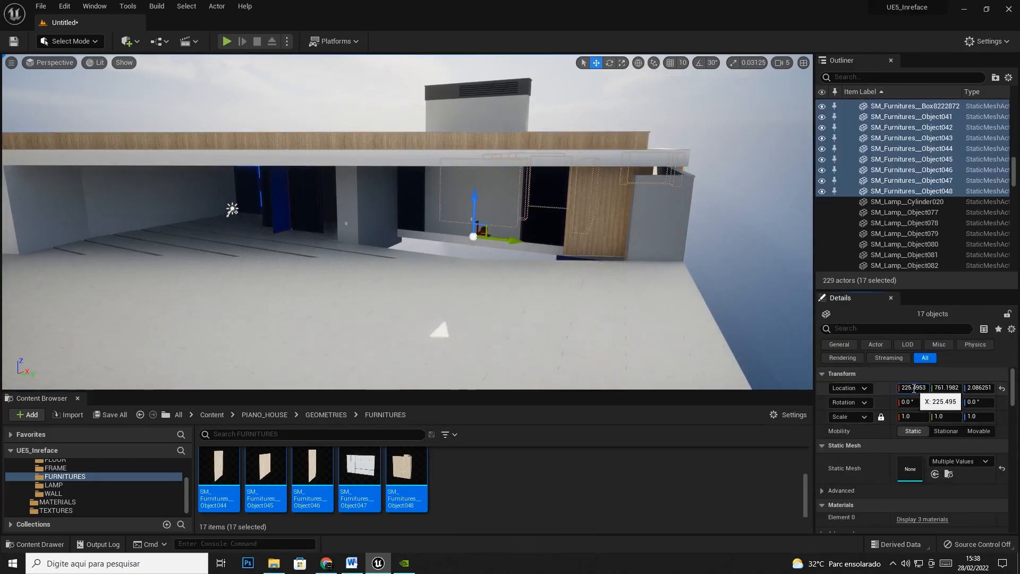
- Set the location of the 17 selected furniture actors to 0, 0, 0 and deselect them
text(0)
key(Tab)
text(0)
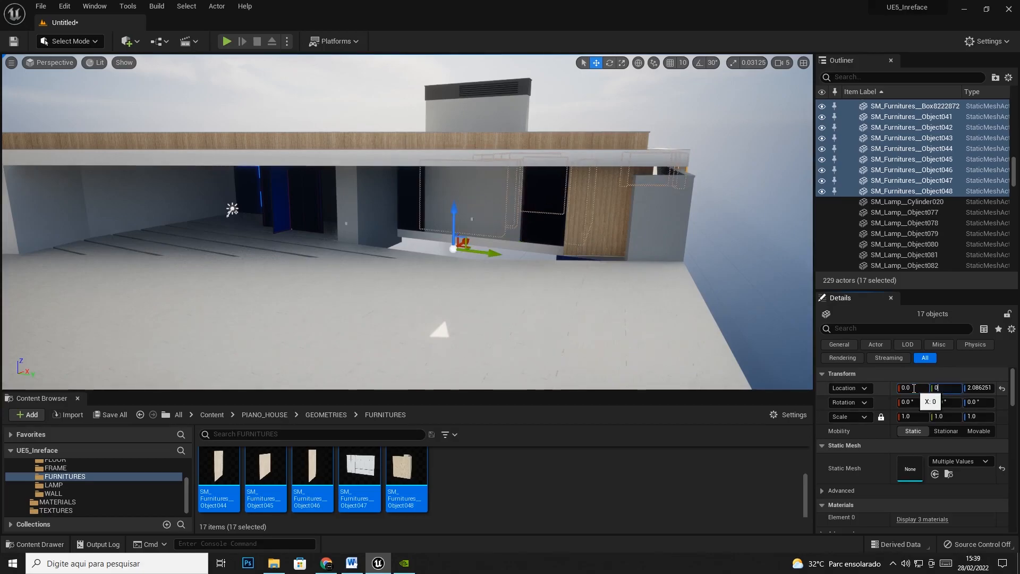
key(Tab)
text(0)
key(Tab)
click(659, 96)
- Hide the SM_Celing__Celing_02 roof actor, undo the hiding and clear the selection
right_drag(396, 271, 428, 318)
click(396, 271)
key(h)
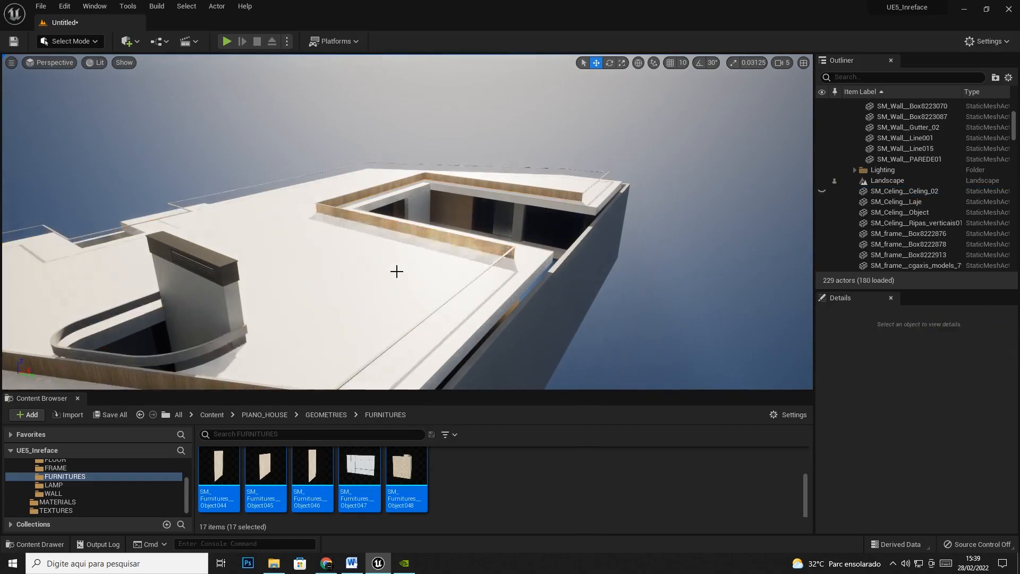
key(ctrl+z)
click(654, 124)
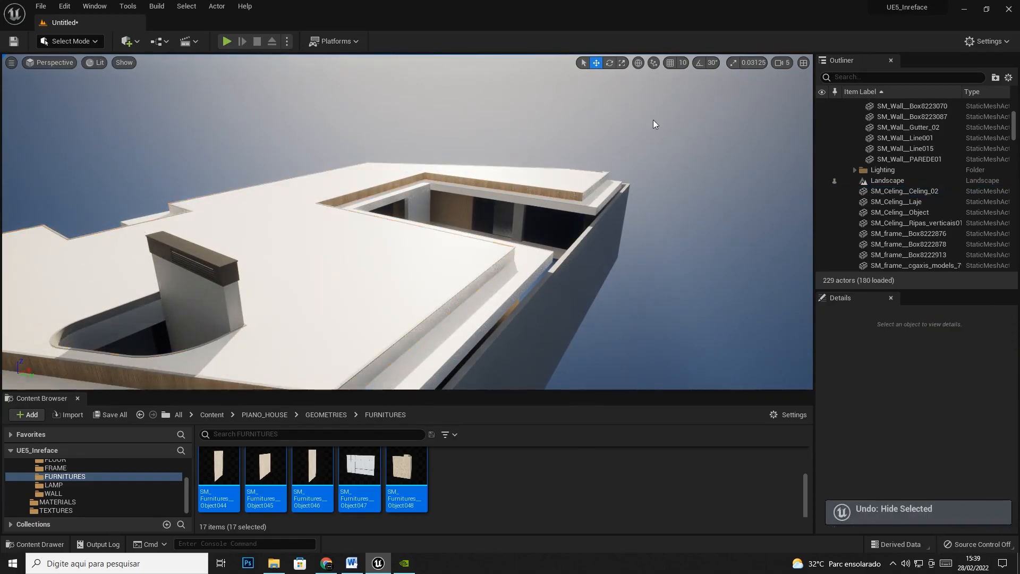
- Hide the SM_Celing__Celing_02 and SM_Celing__Laje actors to open up the house from above
right_drag(653, 124, 499, 149)
right_drag(600, 277, 604, 282)
right_drag(882, 248, 877, 226)
key(e)
mouse_move(441, 171)
right_down()
mouse_move(399, 173)
mouse_move(409, 186)
mouse_move(440, 171)
right_up()
click(436, 179)
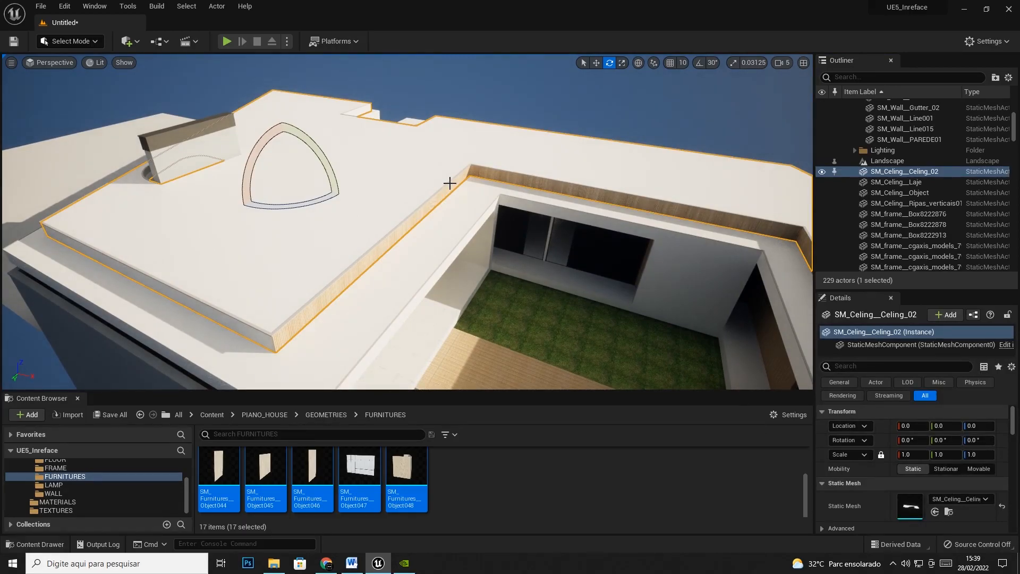
key(h)
click(348, 158)
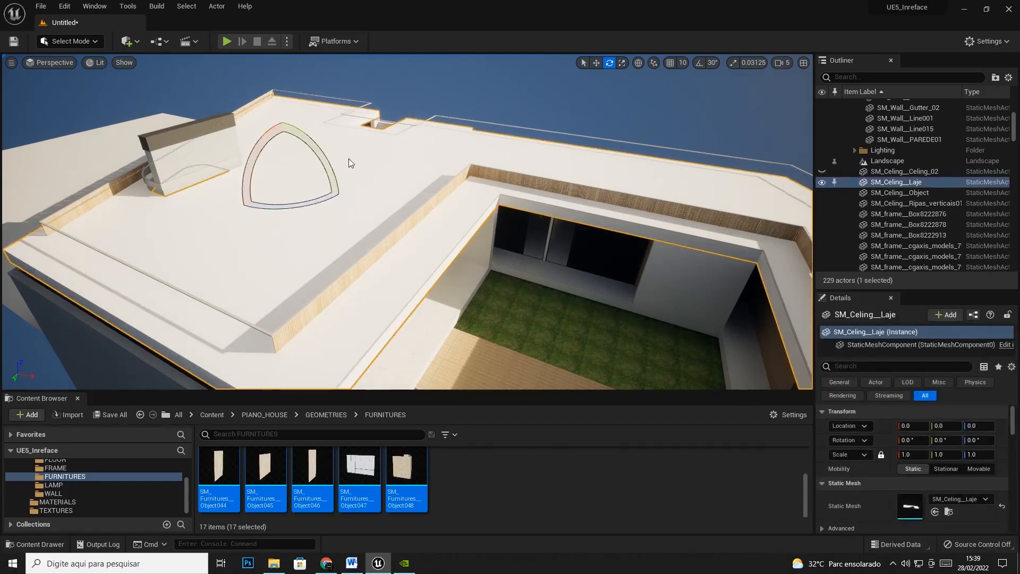
right_click(349, 158)
mouse_move(389, 319)
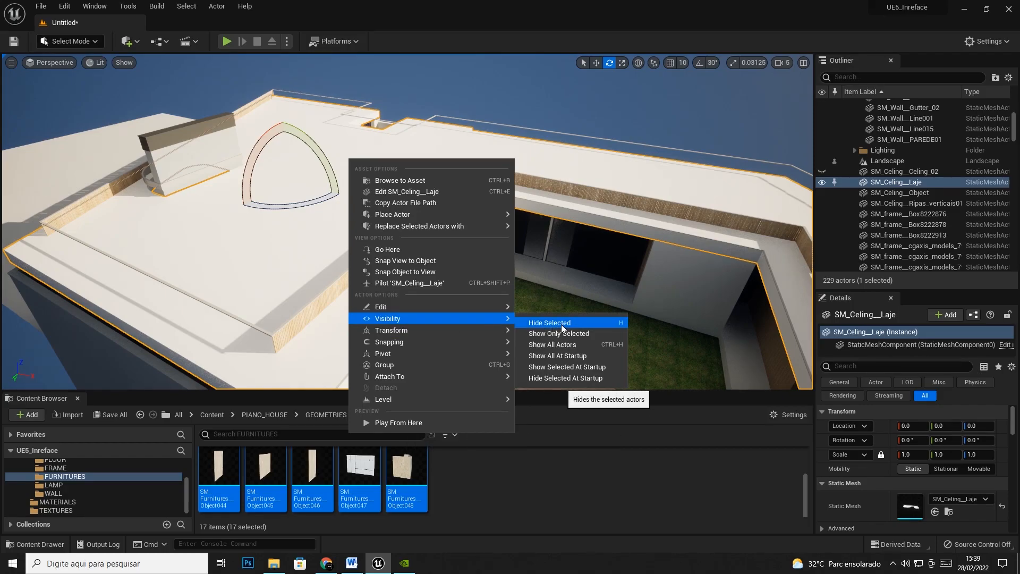
click(561, 324)
- Inspect the interior from above, selecting the SM_Furnitures__Box8222870 cabinet and the SM_Wall__PAREDE01 wall
right_drag(459, 235, 449, 182)
key(w)
click(448, 182)
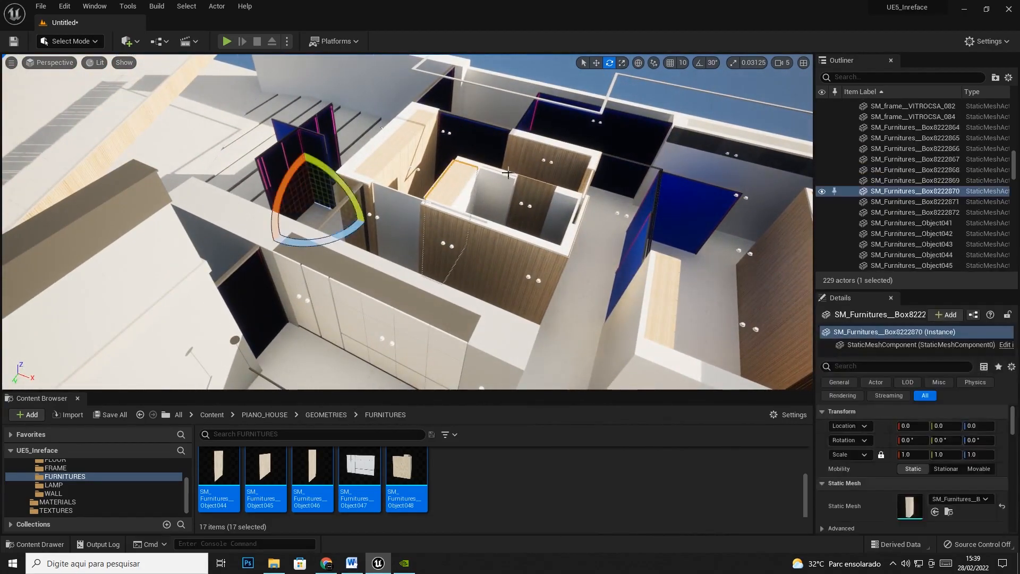
click(526, 195)
click(520, 199)
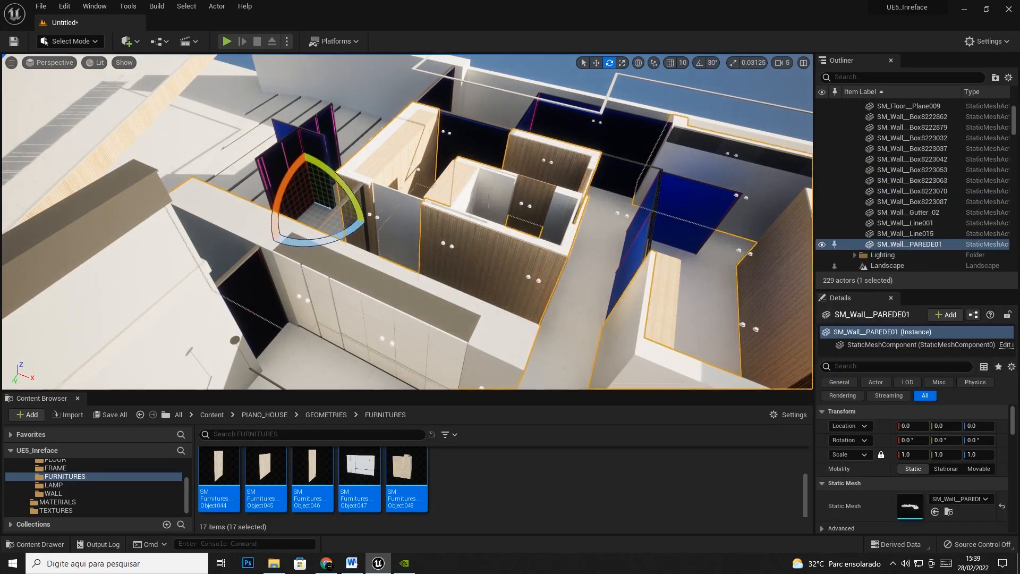
- Select the SM_Furnitures__Object047 cabinet and inspect the wood-clad rooms and the roofless house from above
click(379, 345)
right_drag(378, 345, 523, 338)
key(w)
key(s)
key(s)
key(a)
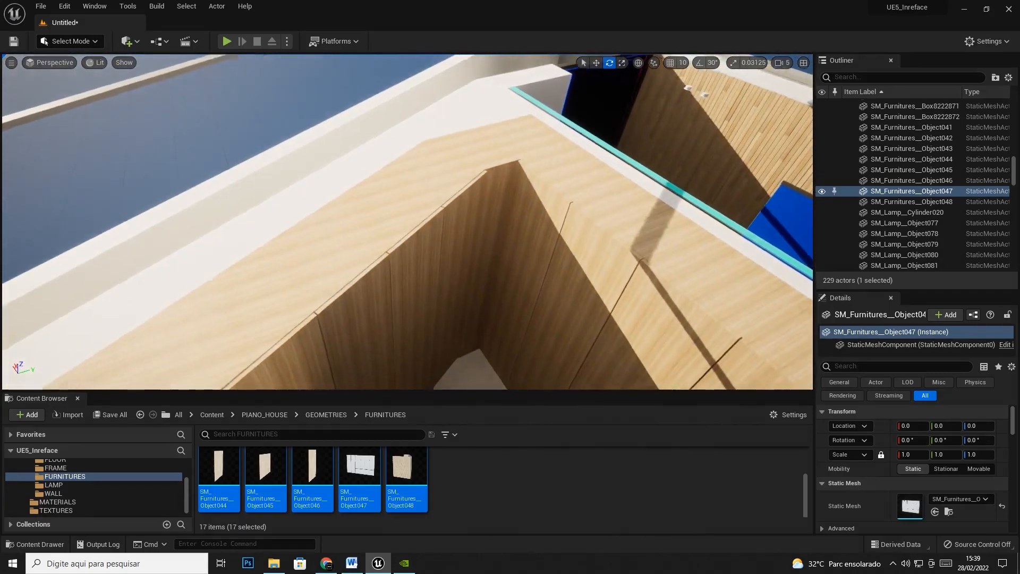
key(w)
right_drag(524, 338, 633, 346)
key(s)
key(w)
key(s)
key(a)
- Review the assets in the DECO, FLOOR and FURNITURES geometry folders of the project
scroll(53, 484, up, 1)
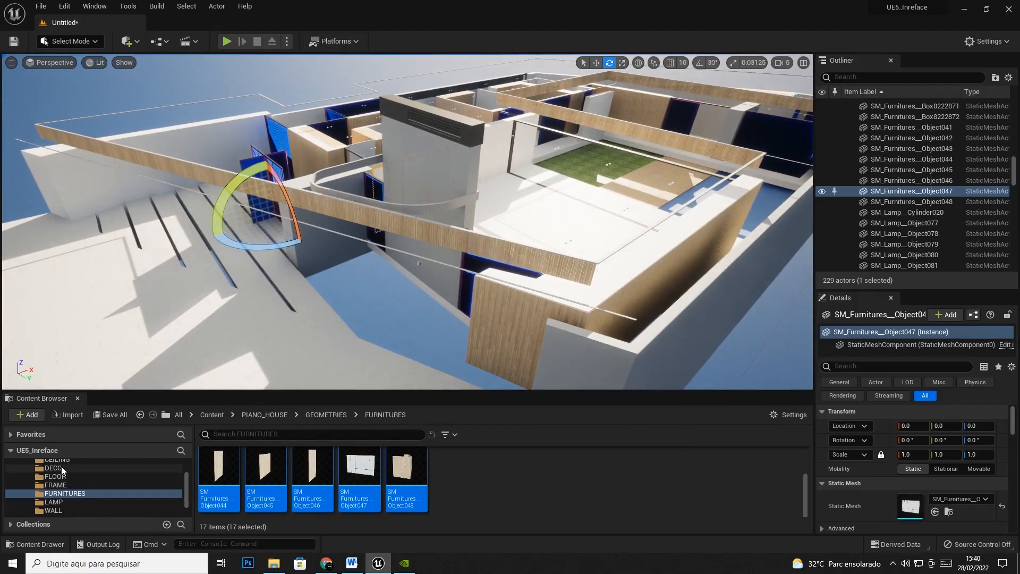
click(59, 468)
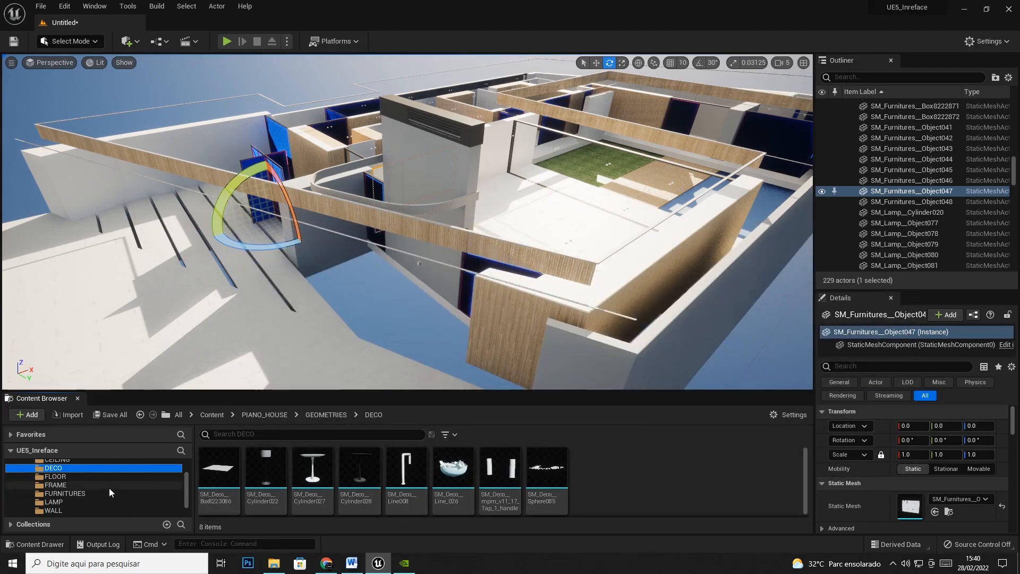
scroll(110, 488, up, 1)
scroll(109, 488, down, 3)
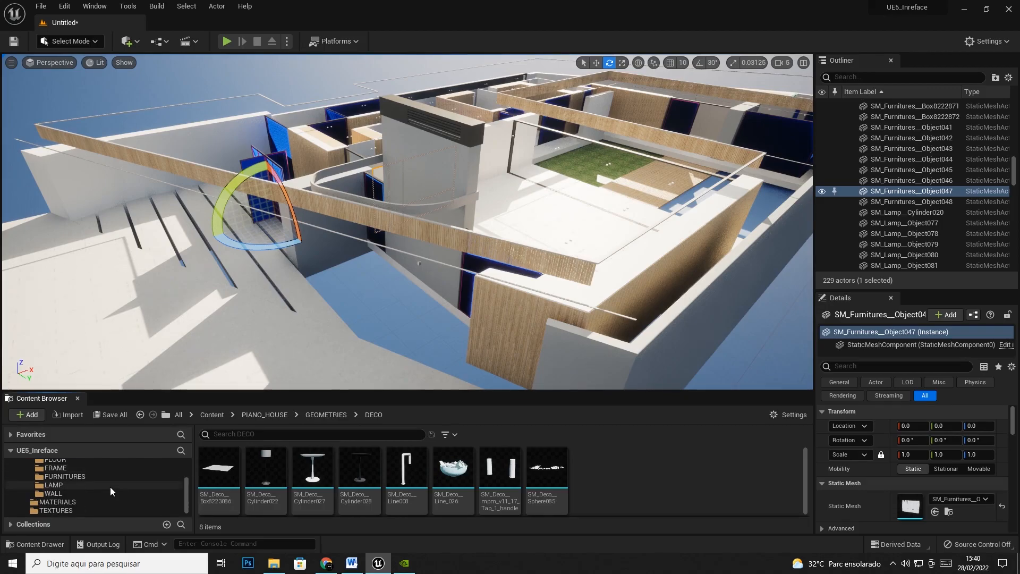
scroll(110, 487, up, 3)
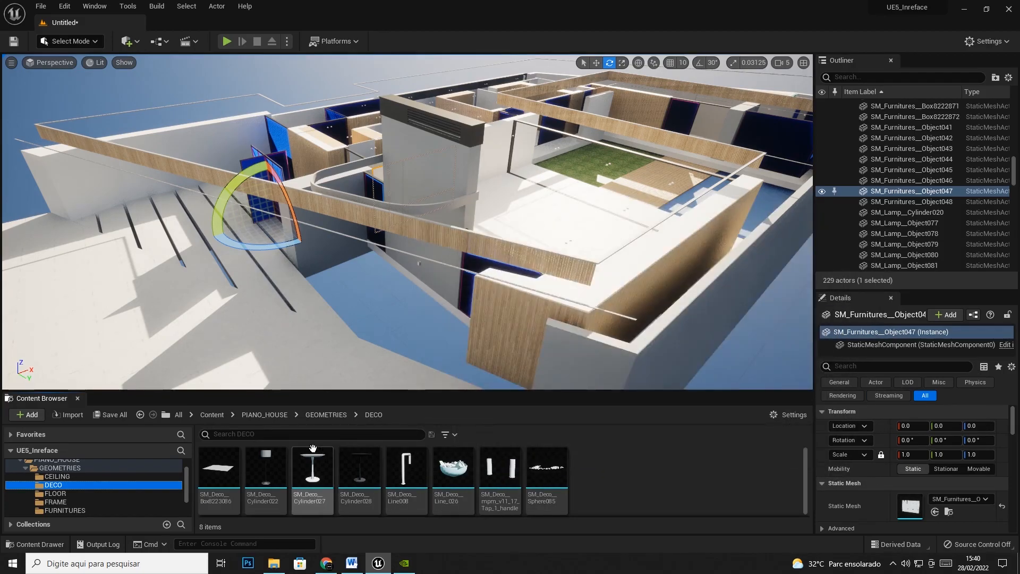
mouse_move(510, 190)
alt+mouse_down()
mouse_move(478, 199)
mouse_move(510, 189)
alt+mouse_up()
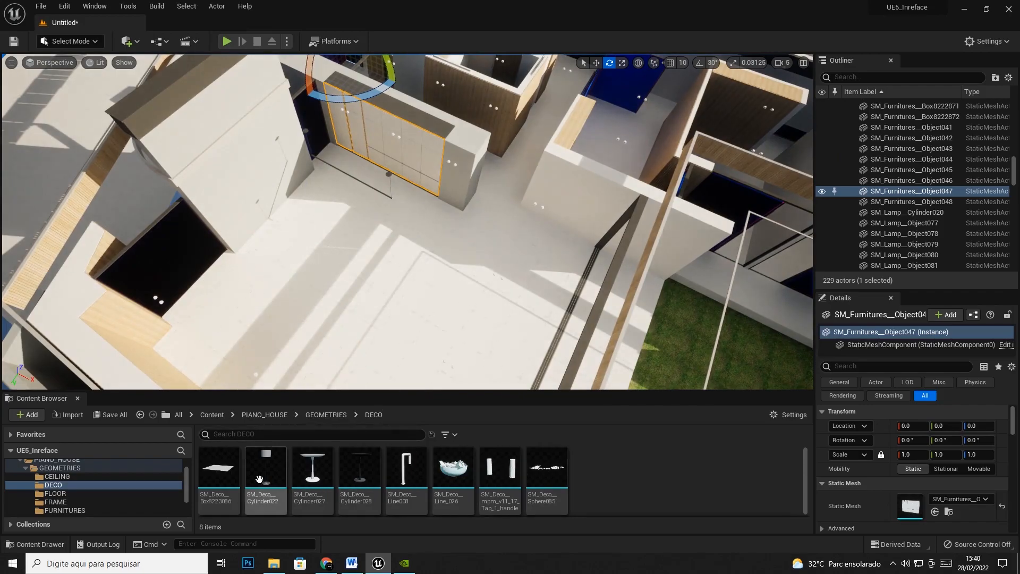
click(59, 494)
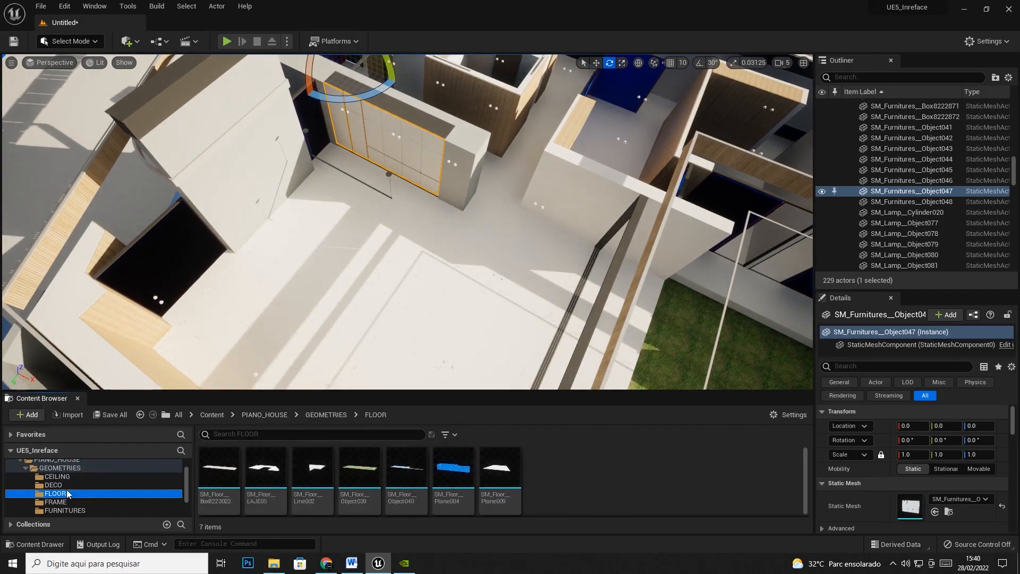
click(65, 510)
scroll(65, 505, down, 2)
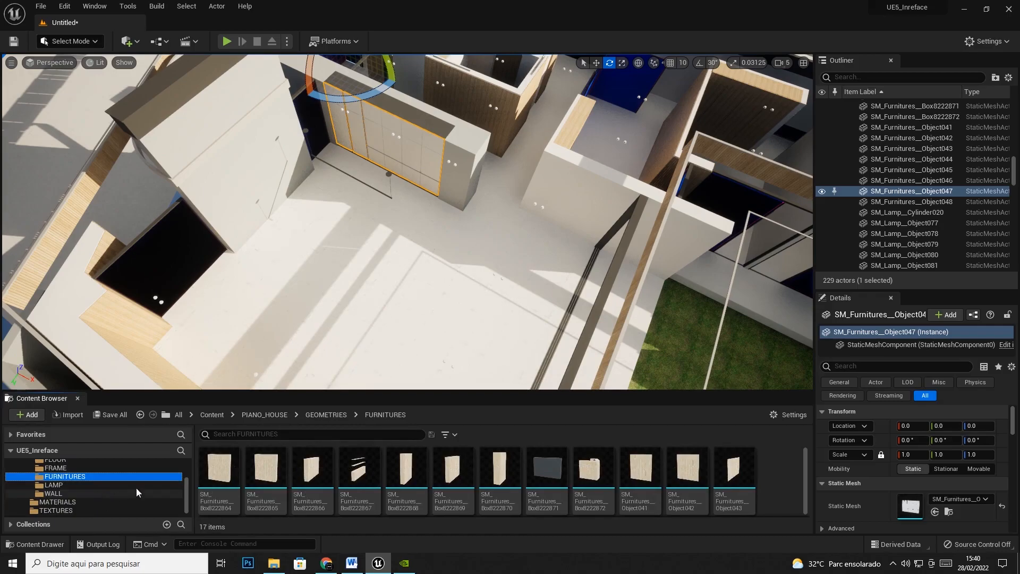
scroll(518, 476, down, 2)
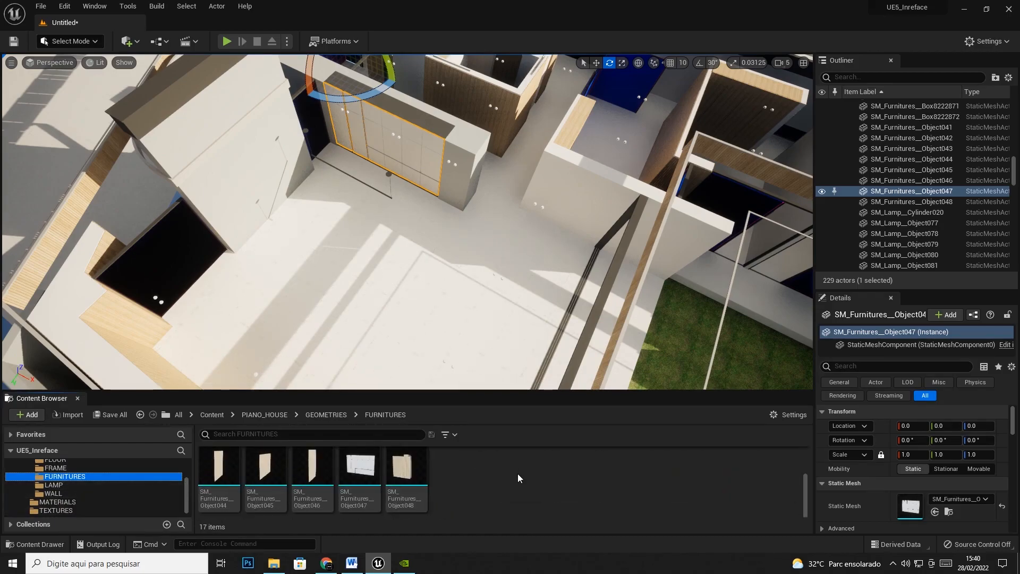
- Look over the source FBX folders from Celing to Wall for an import into FURNITURES, without importing anything
right_click(518, 477)
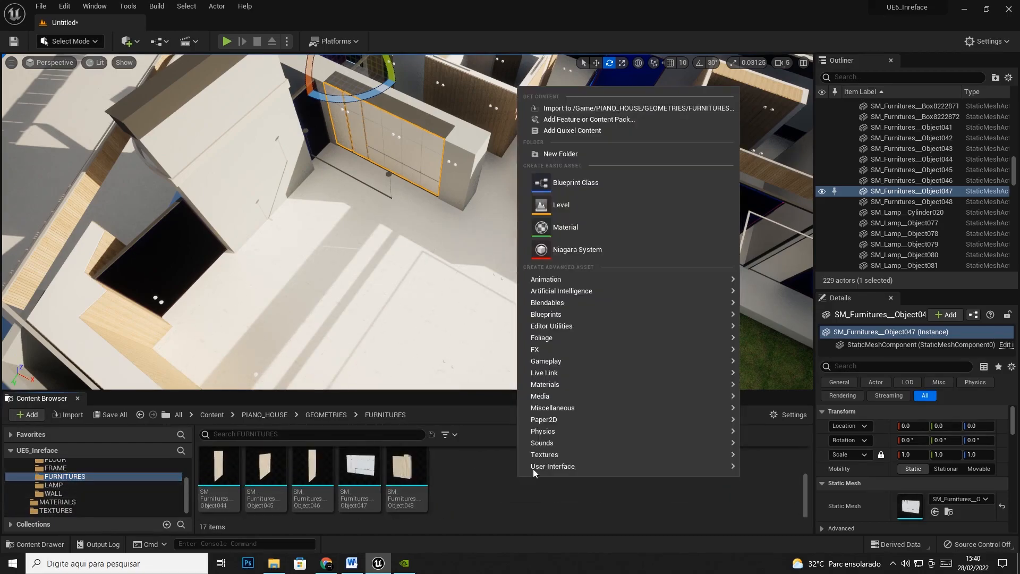
click(602, 108)
click(360, 27)
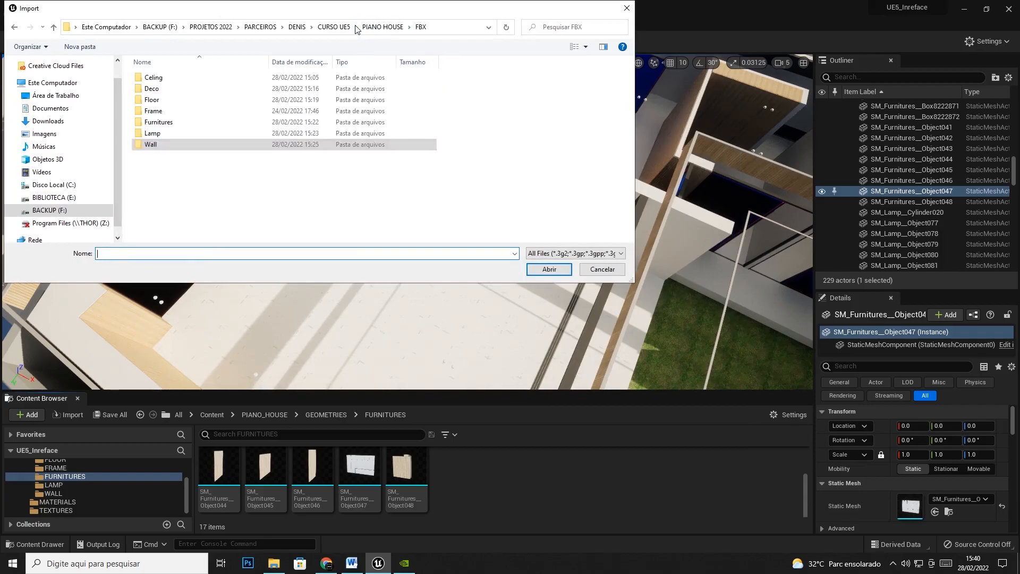
click(184, 81)
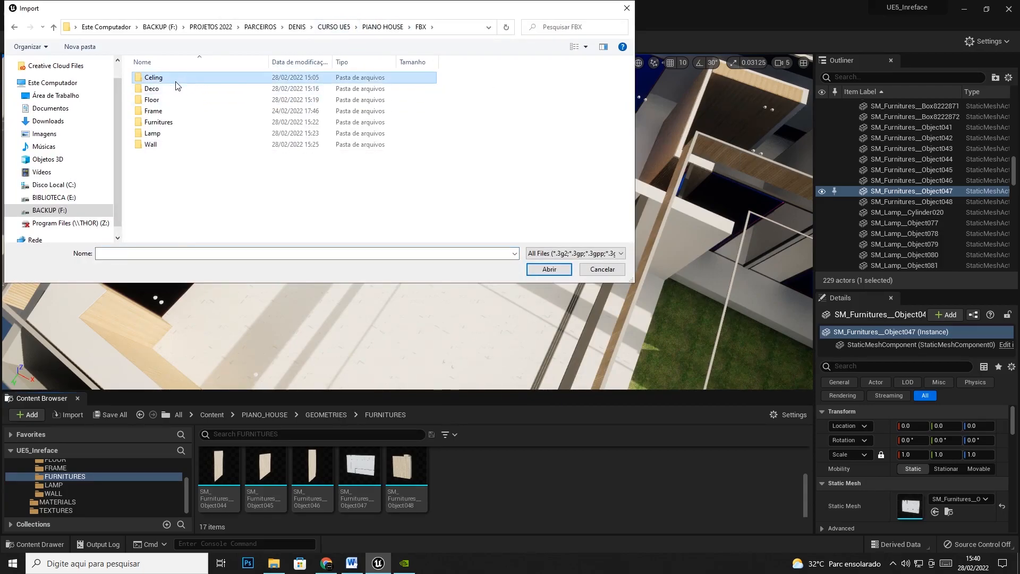
click(153, 133)
click(153, 147)
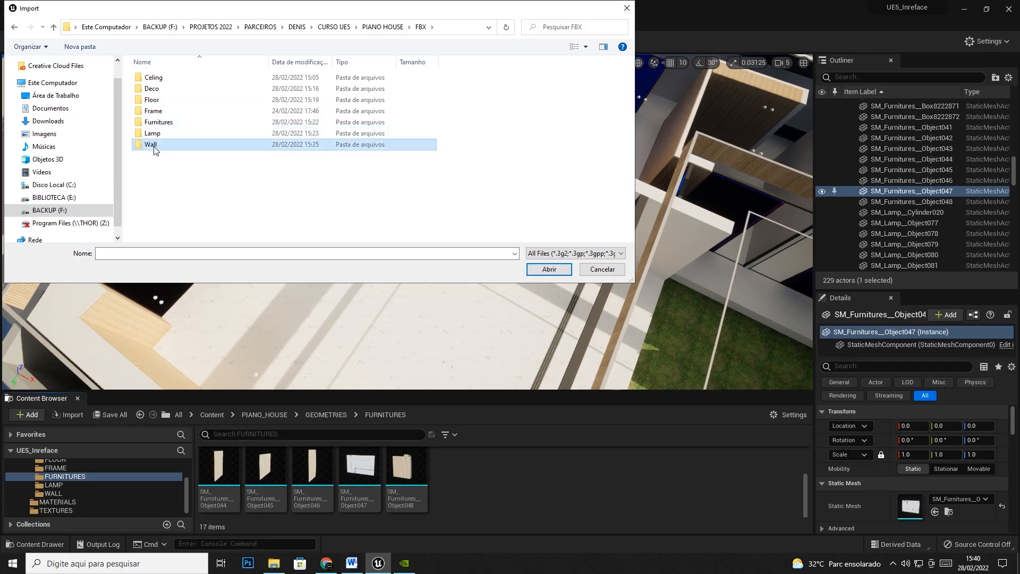
click(598, 271)
- Inspect the roofless house from above, covering the living area, the grass courtyard and the corner rooms
mouse_move(498, 326)
right_down()
mouse_move(498, 266)
mouse_move(495, 313)
mouse_move(524, 271)
mouse_move(612, 272)
mouse_move(584, 297)
mouse_move(501, 327)
right_up()
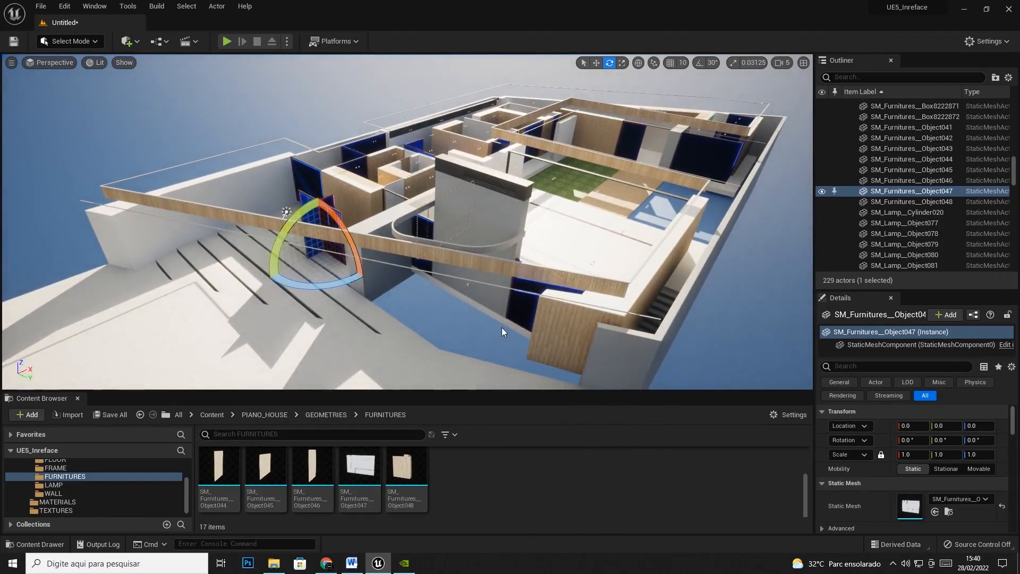
right_drag(541, 295, 422, 296)
right_drag(347, 284, 335, 266)
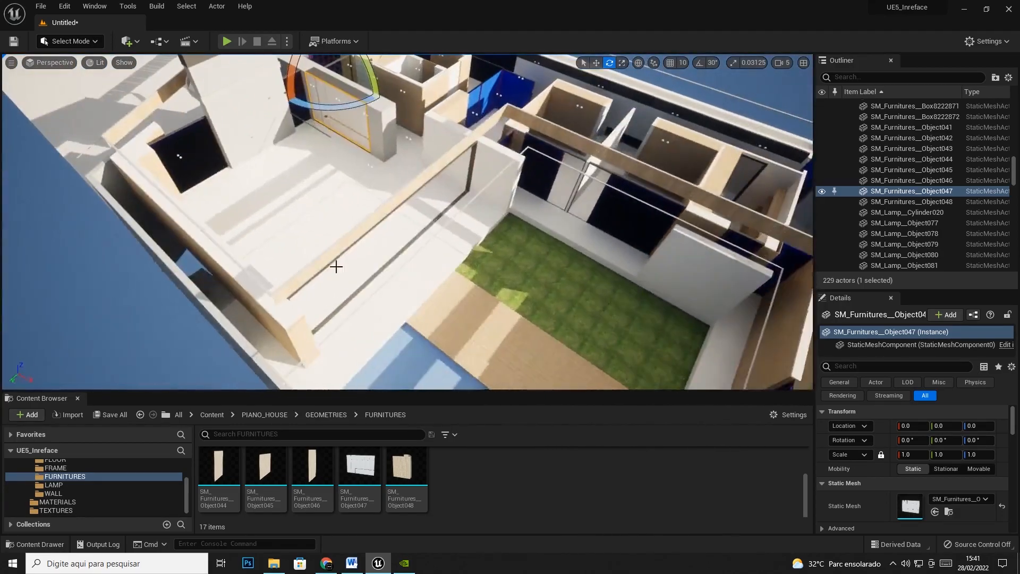
right_drag(469, 222, 601, 260)
right_drag(459, 360, 494, 361)
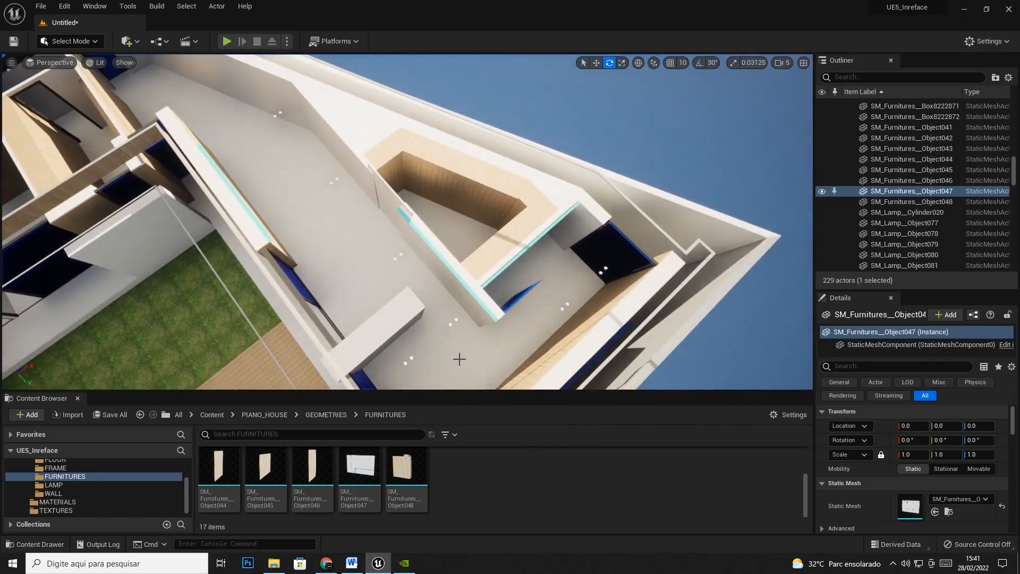
right_drag(411, 372, 516, 285)
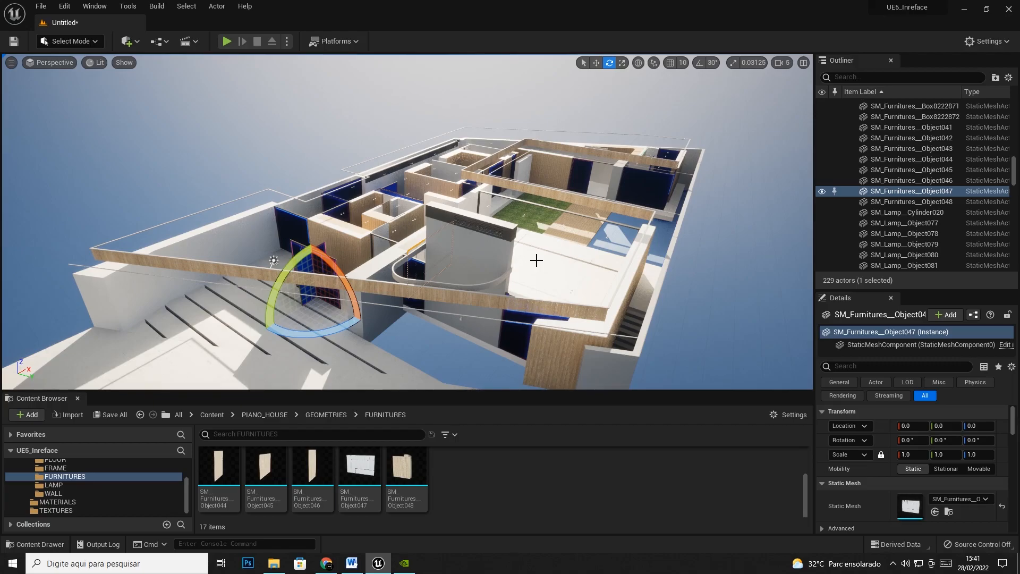
- Show all hidden actors, undo and redo the unhiding, select the SM_Celing__Celing_02 roof, and undo both changes
right_click(490, 238)
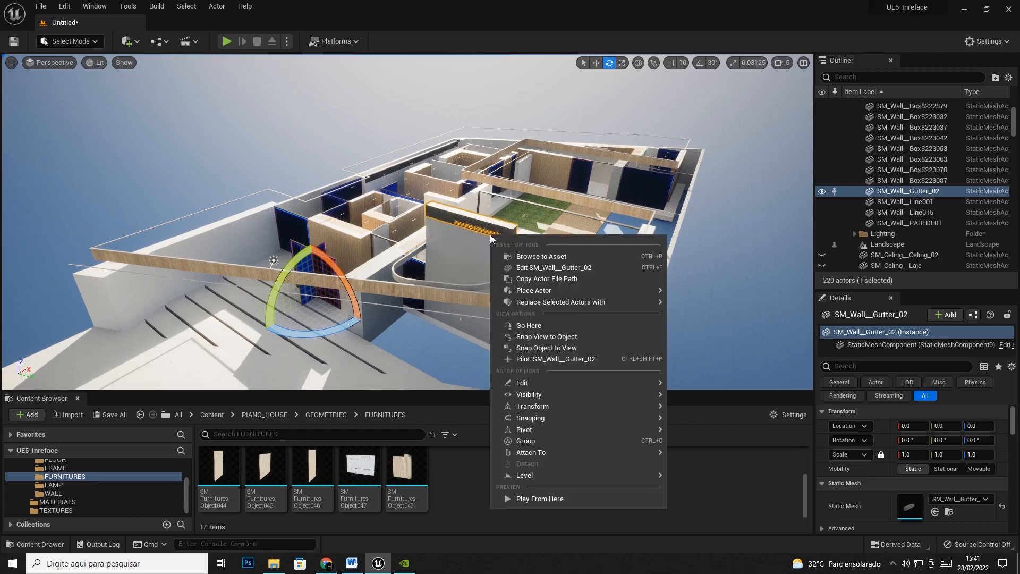
mouse_move(540, 396)
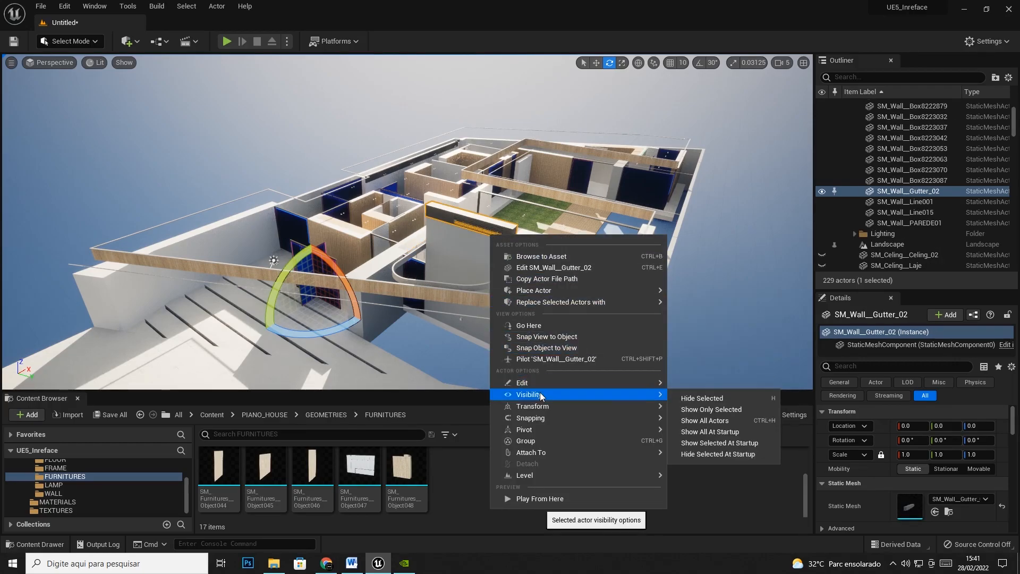
click(718, 421)
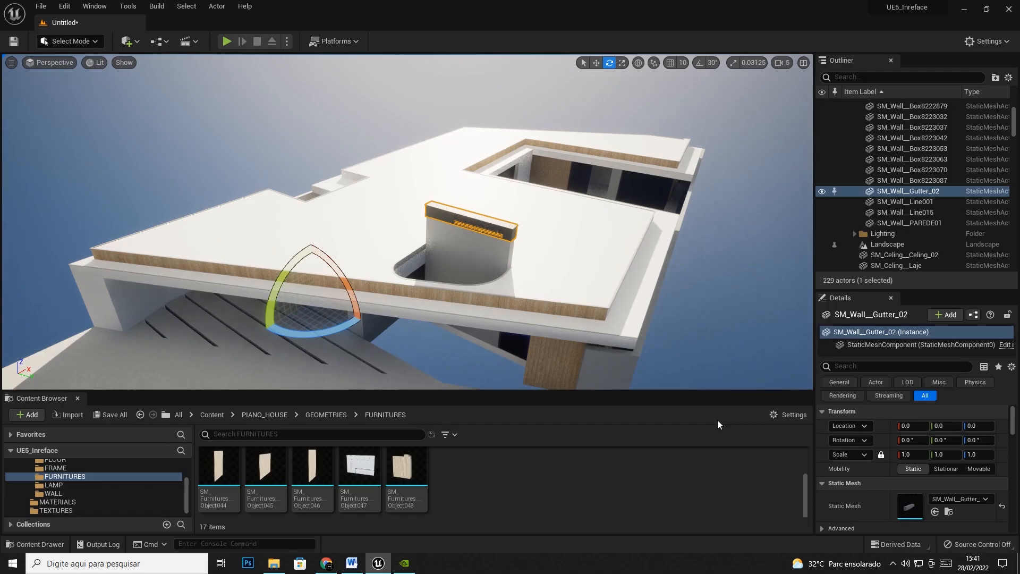
key(ctrl+z)
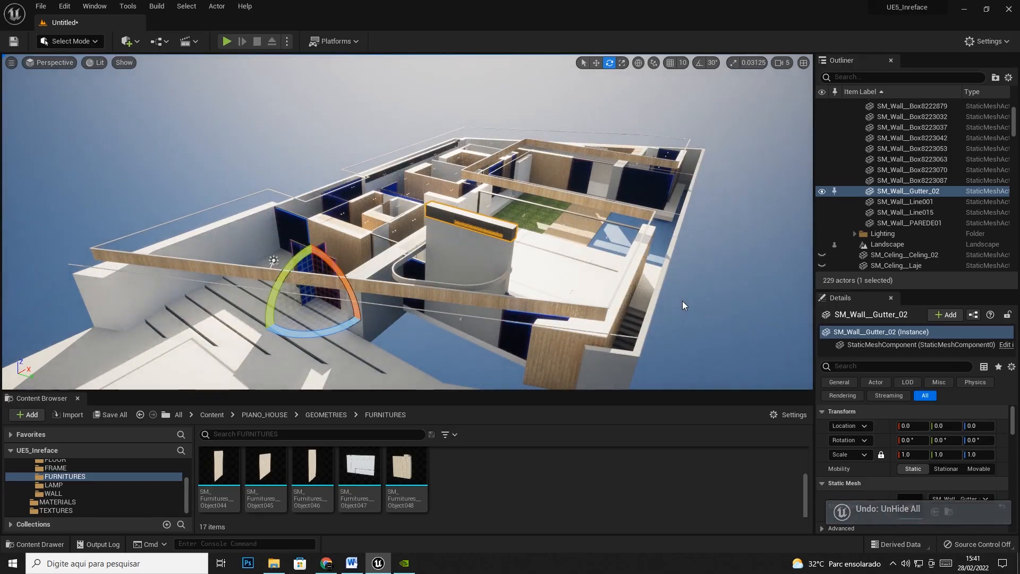
key(ctrl+y)
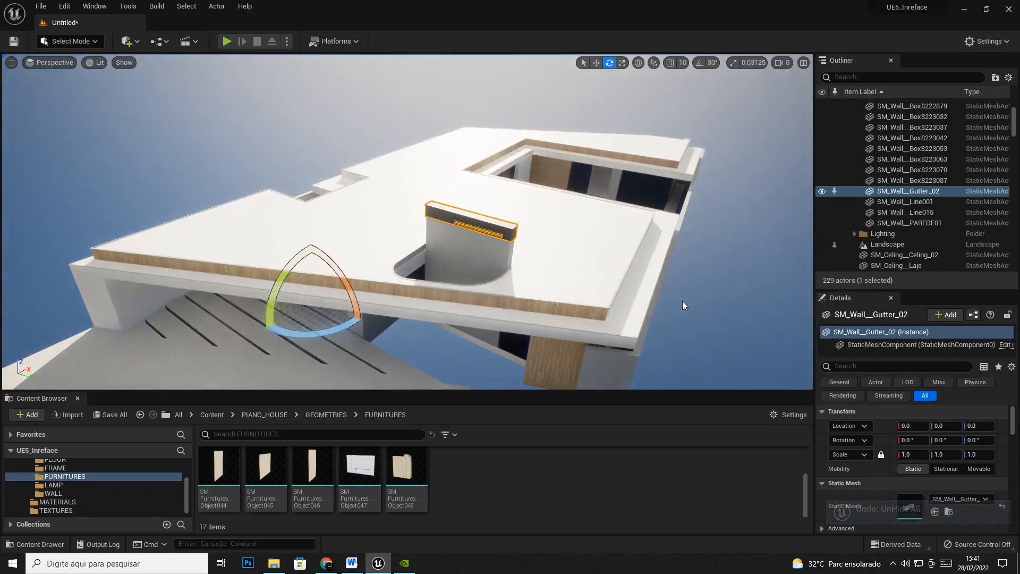
click(569, 251)
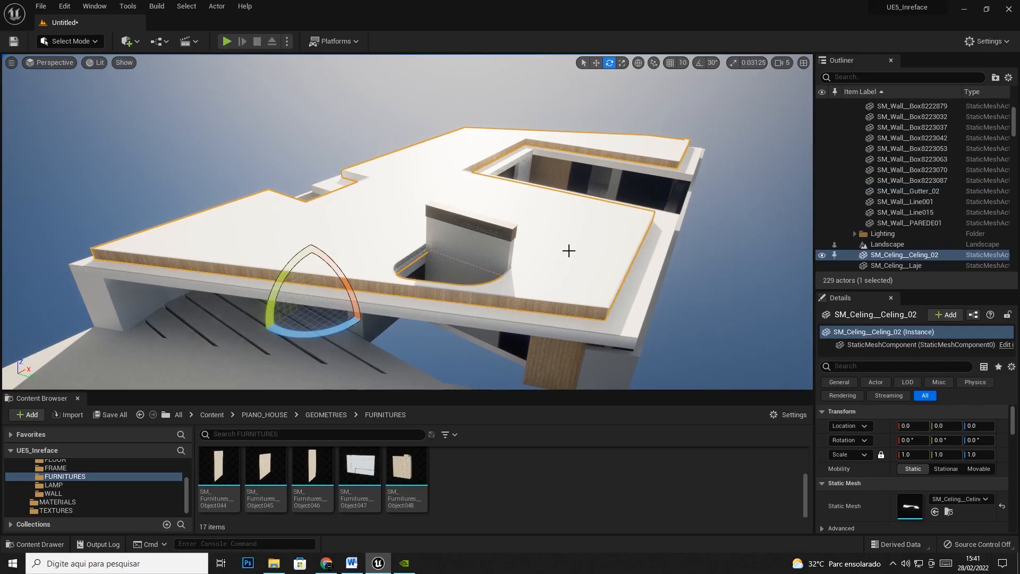
key(ctrl+z)
key(ctrl+z)
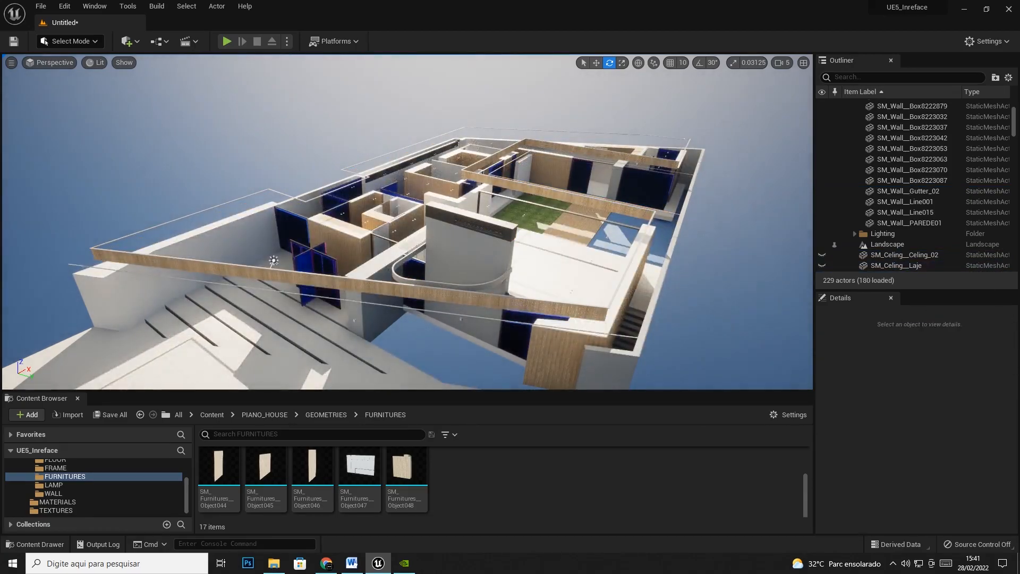
- Hide SM_Wall__PAREDE01, SM_Wall__Box8222879, SM_Wall__Box8223070 and several interior furniture actors one after another
click(385, 255)
key(h)
click(358, 230)
key(h)
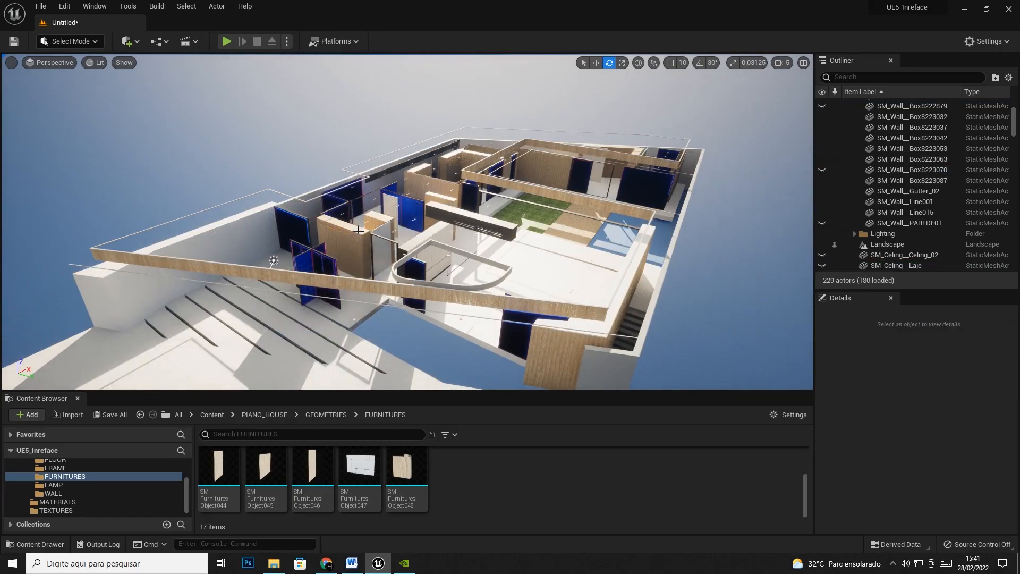
click(374, 218)
key(h)
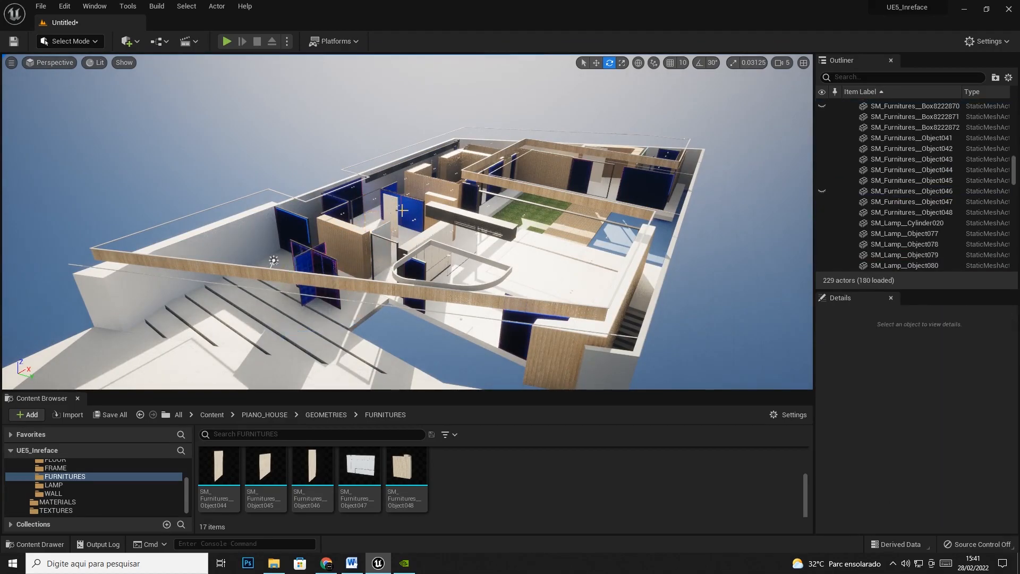
click(462, 172)
key(h)
key(h)
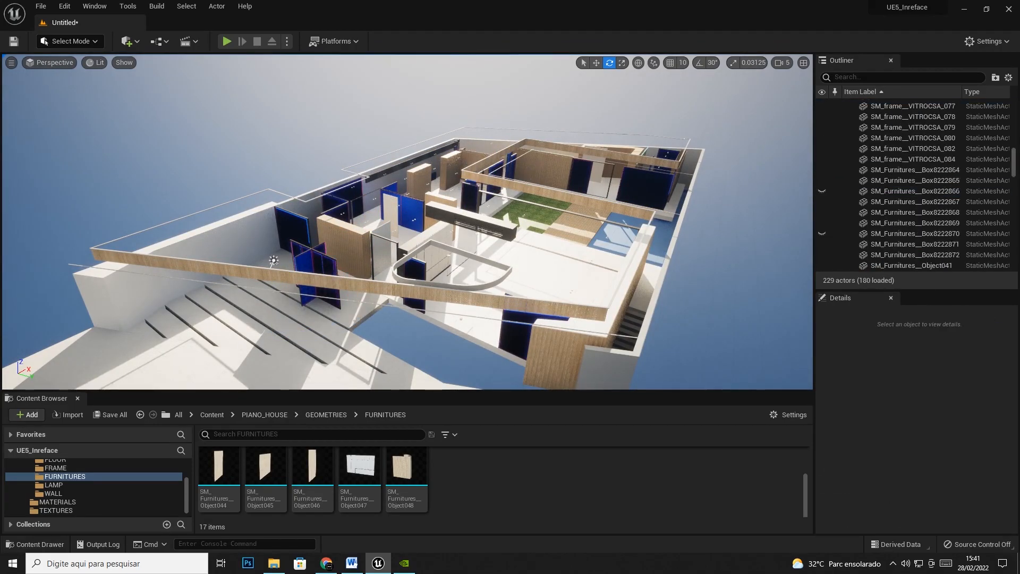
- Hide one more actor near the courtyard and show all hidden actors of the level again
click(529, 176)
key(h)
key(ctrl+h)
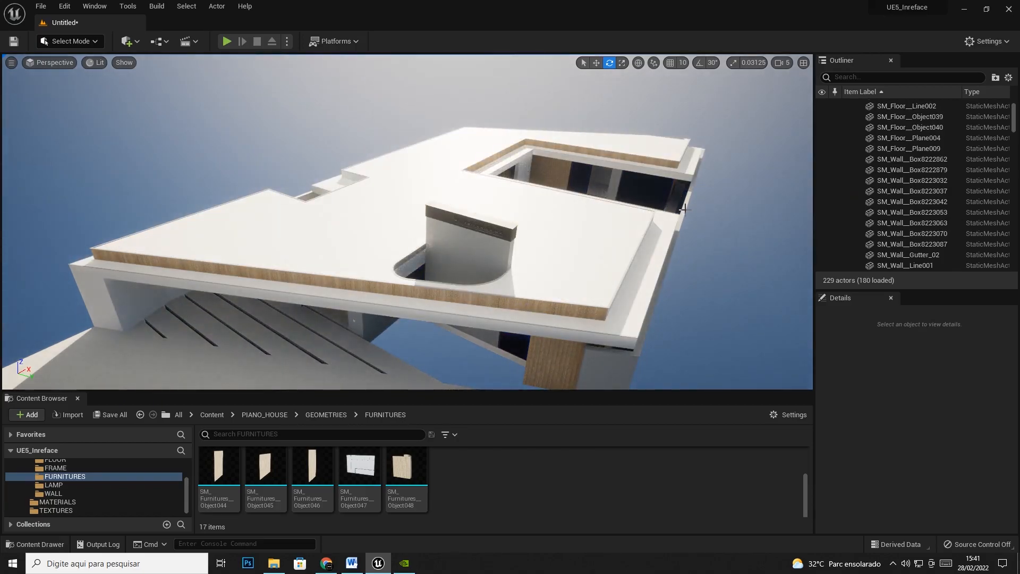
key(ctrl+s)
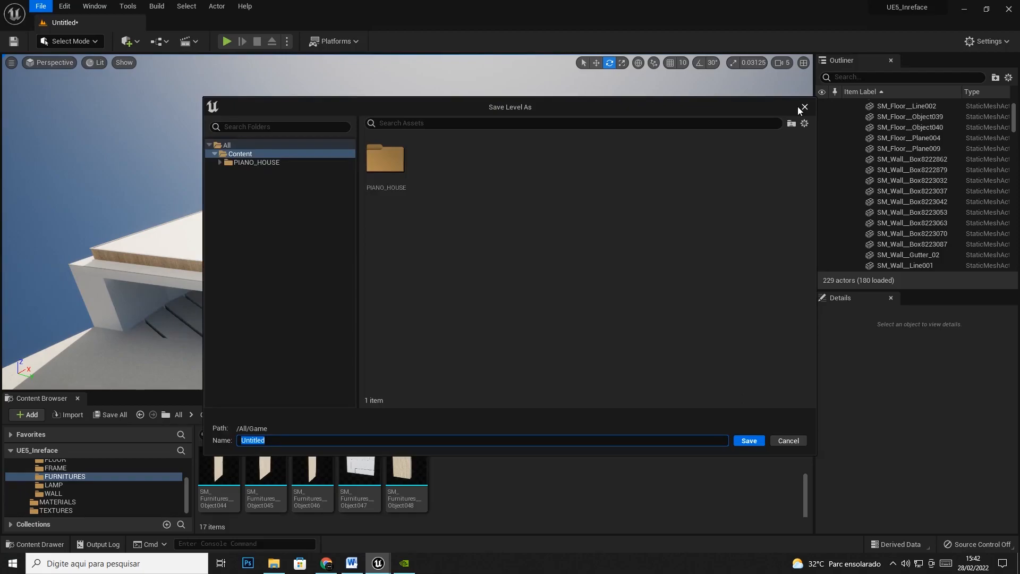
click(802, 107)
click(41, 7)
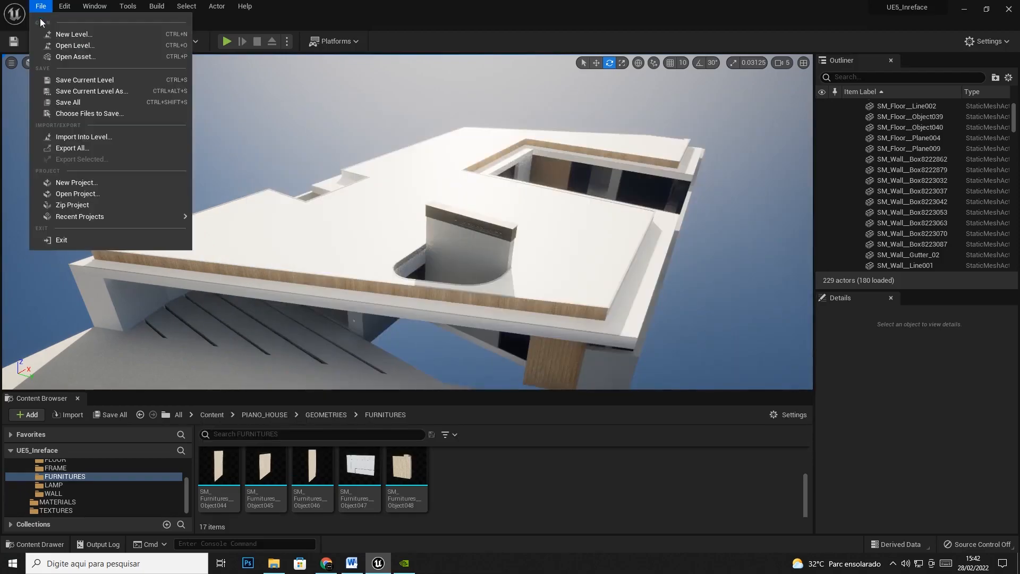
click(65, 100)
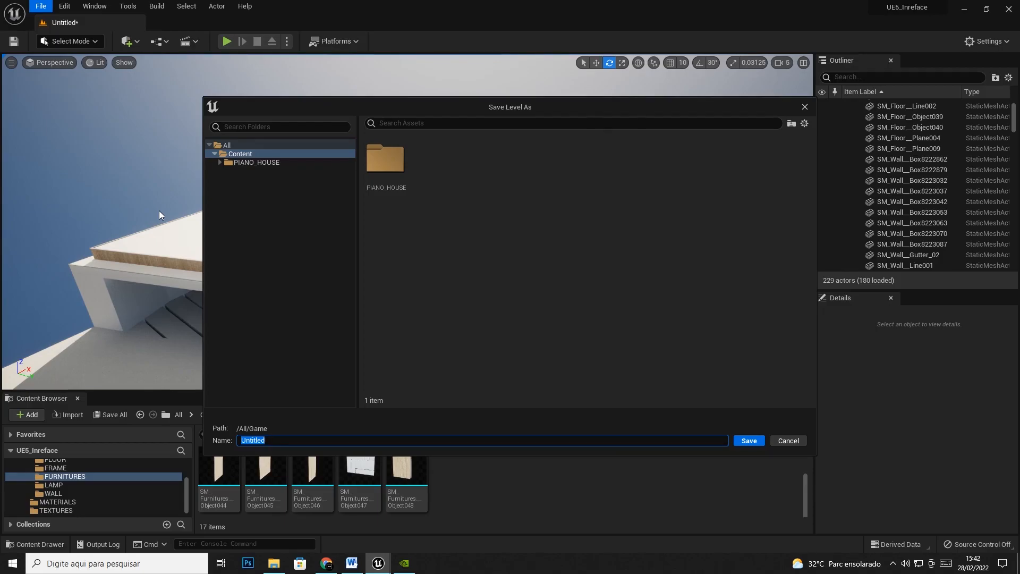
click(805, 106)
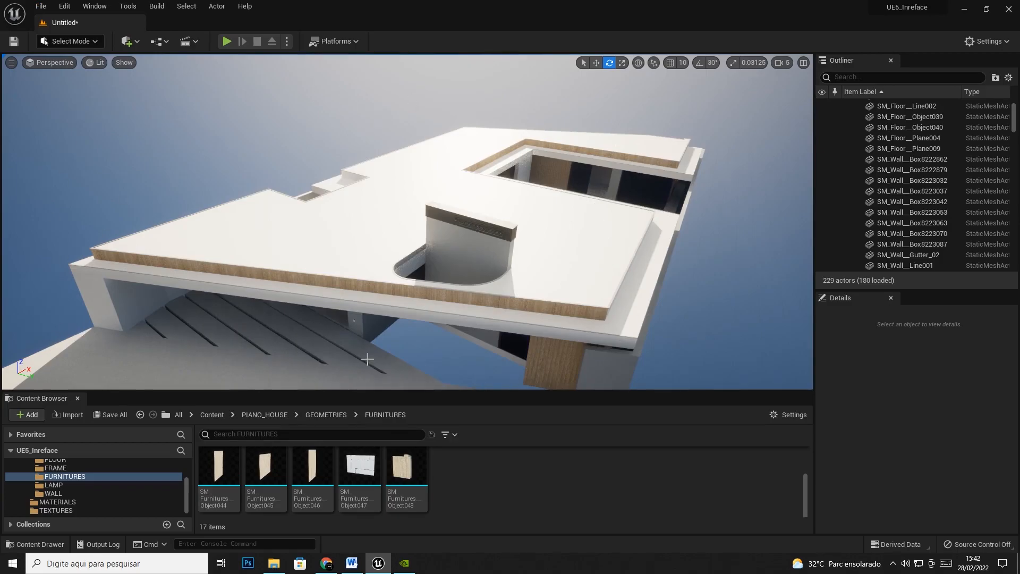
- Inspect the complete house with its roof on, moving through the living area and kitchen and around the exterior
right_drag(531, 208, 354, 186)
key(w)
key(d)
key(w)
key(s)
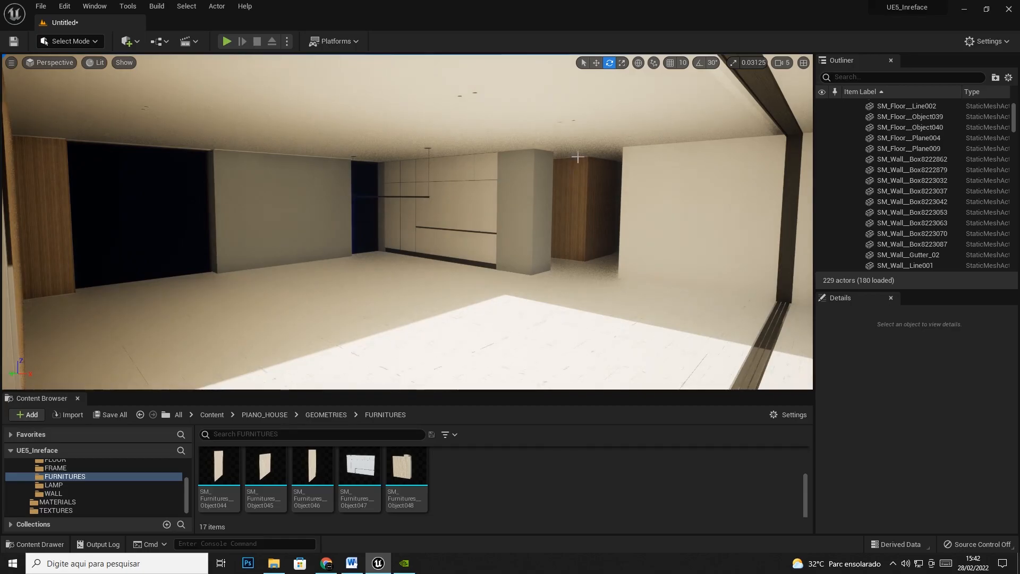
right_drag(349, 266, 388, 268)
key(w)
key(w)
key(w)
key(s)
right_drag(515, 228, 600, 226)
key(s)
right_drag(512, 207, 590, 229)
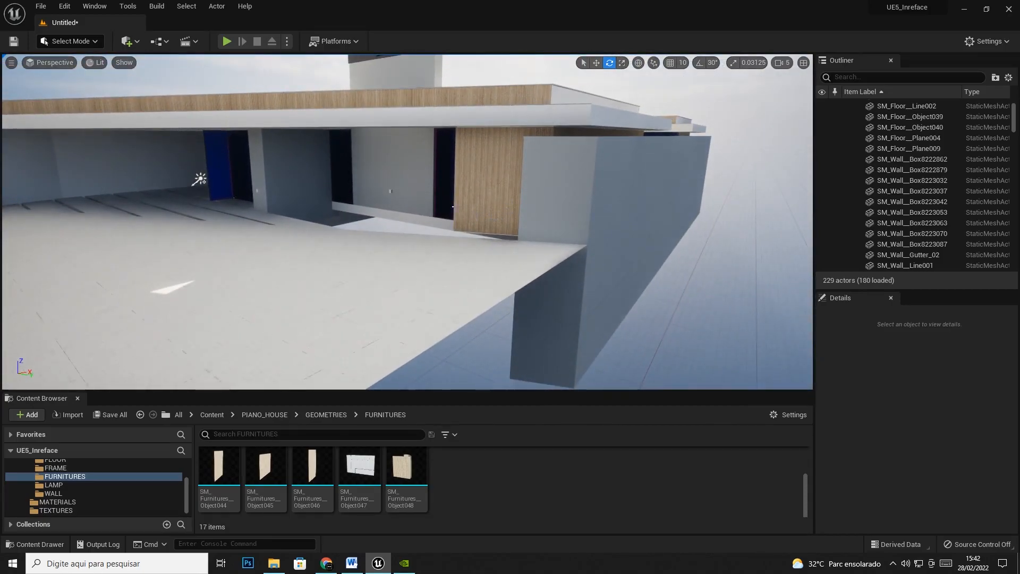
- Start saving all unsaved work and create a folder named LEVEL inside PIANO_HOUSE for the level file
click(41, 7)
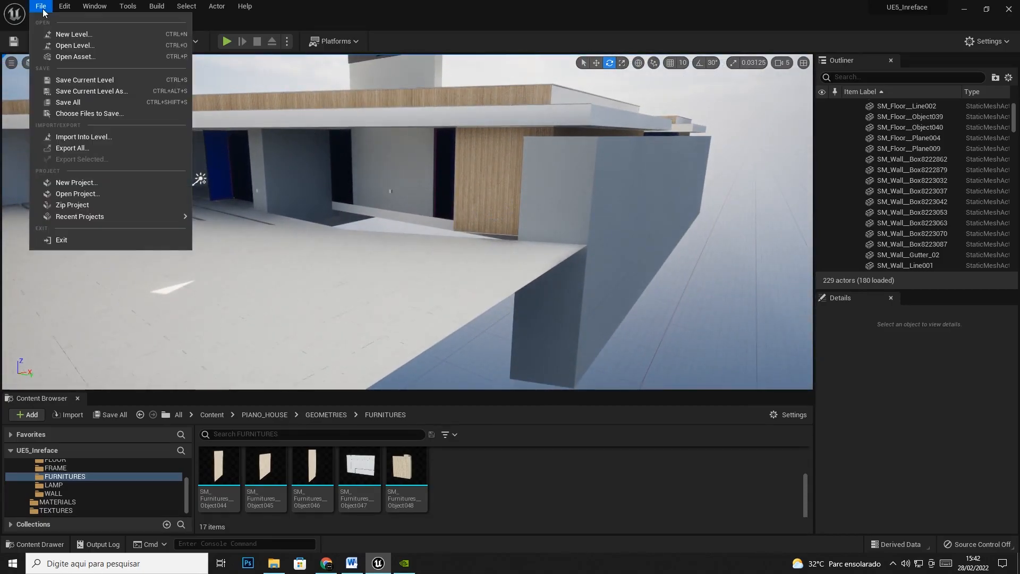
click(71, 102)
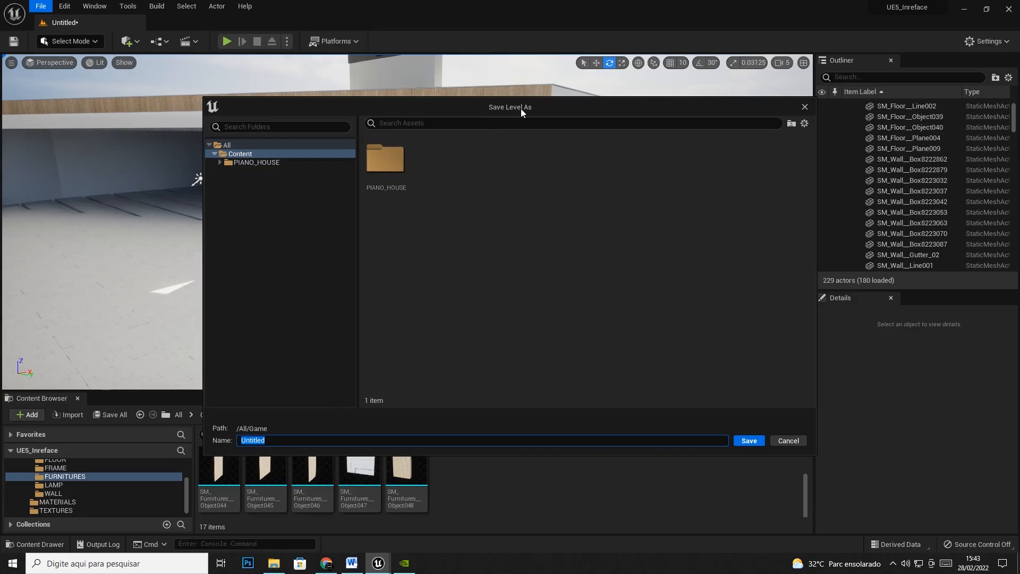
double_click(405, 166)
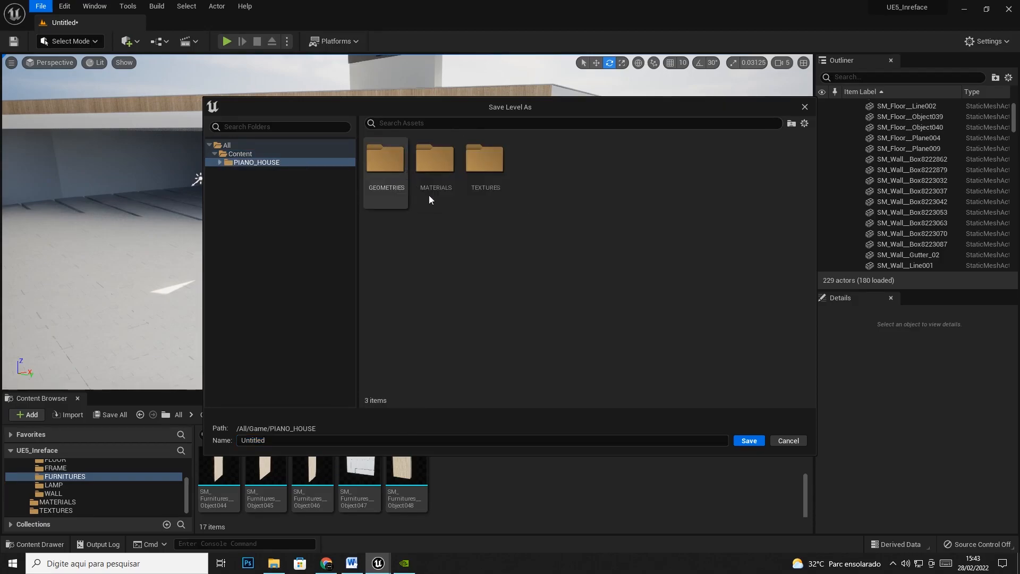
right_click(454, 216)
right_click(433, 209)
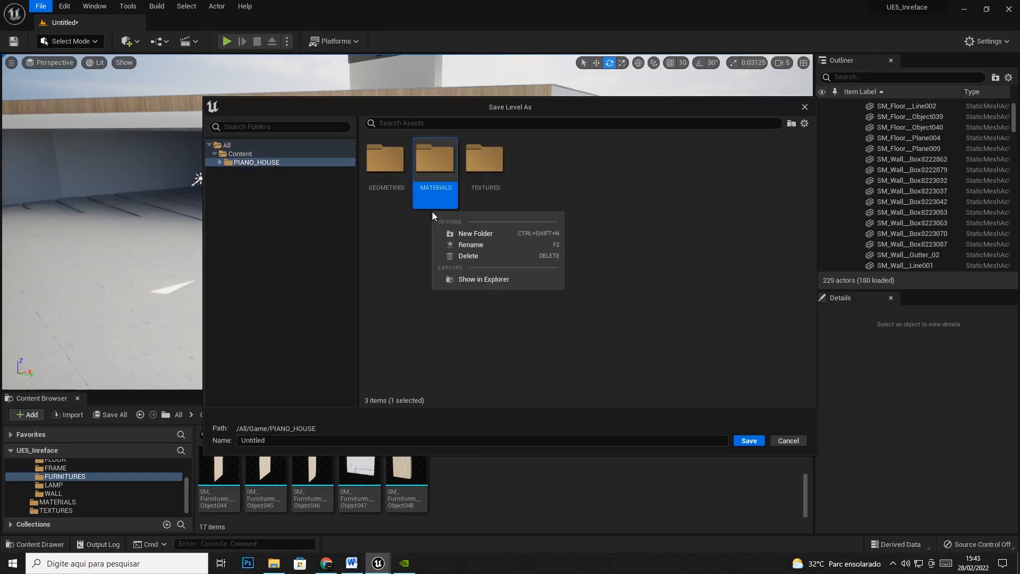
right_click(632, 228)
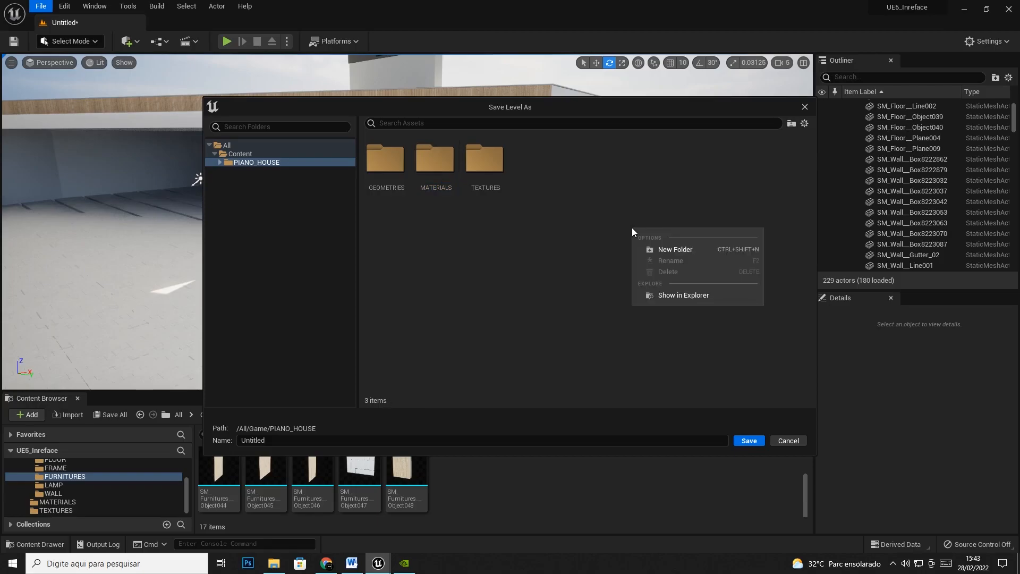
click(681, 250)
text(LEVEL)
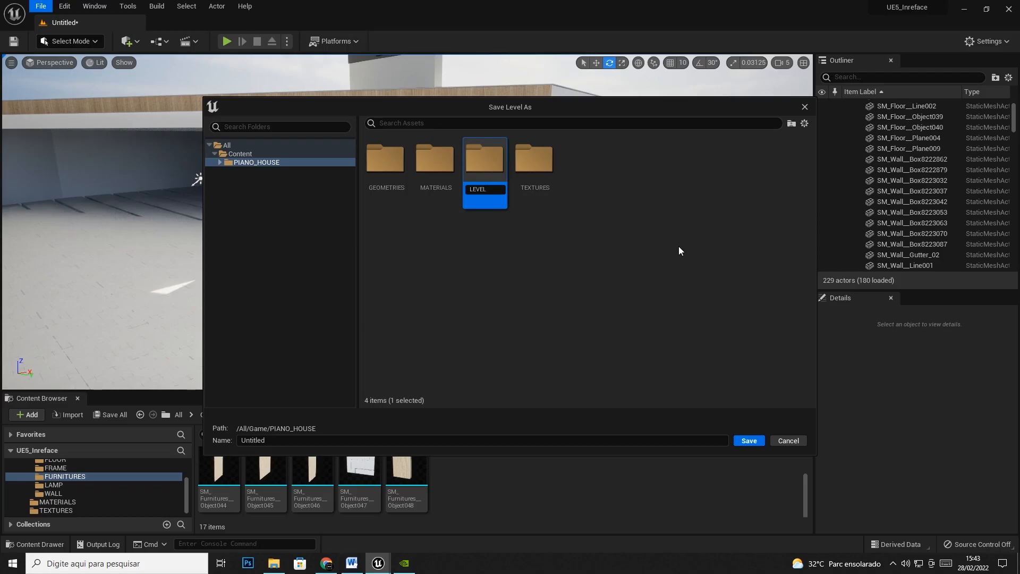
key(Return)
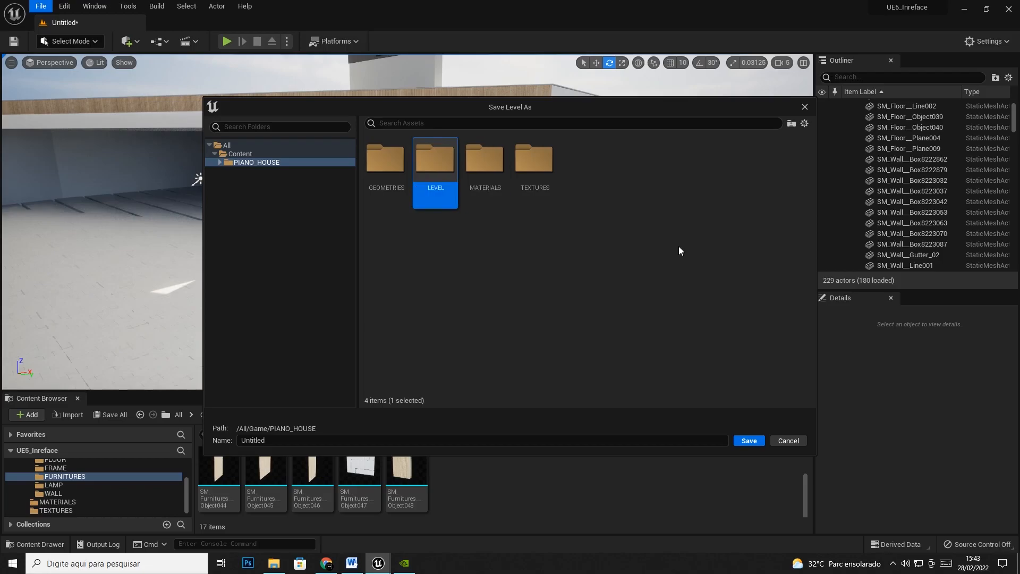
- Save the level as PIANO_HOUSE_Main_Level in the LEVEL folder and save all remaining changes
double_click(442, 174)
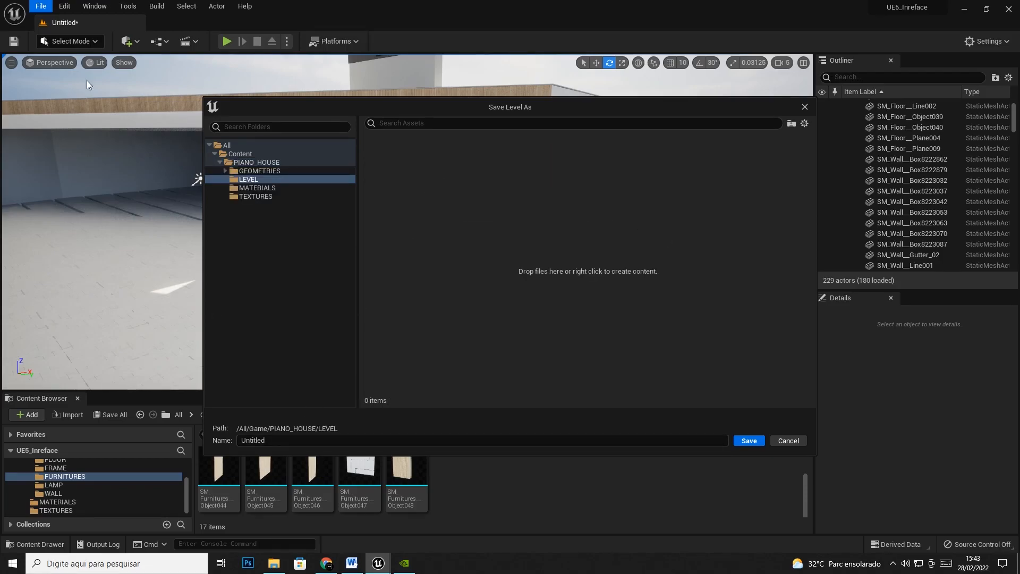
click(275, 443)
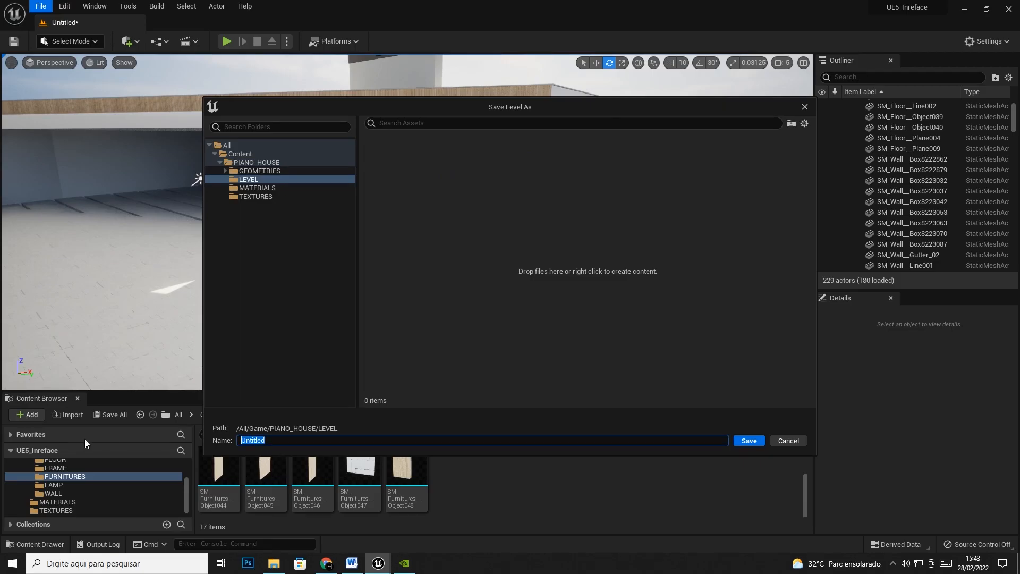
text(PIANO_HOUSE_Main_Level)
click(747, 442)
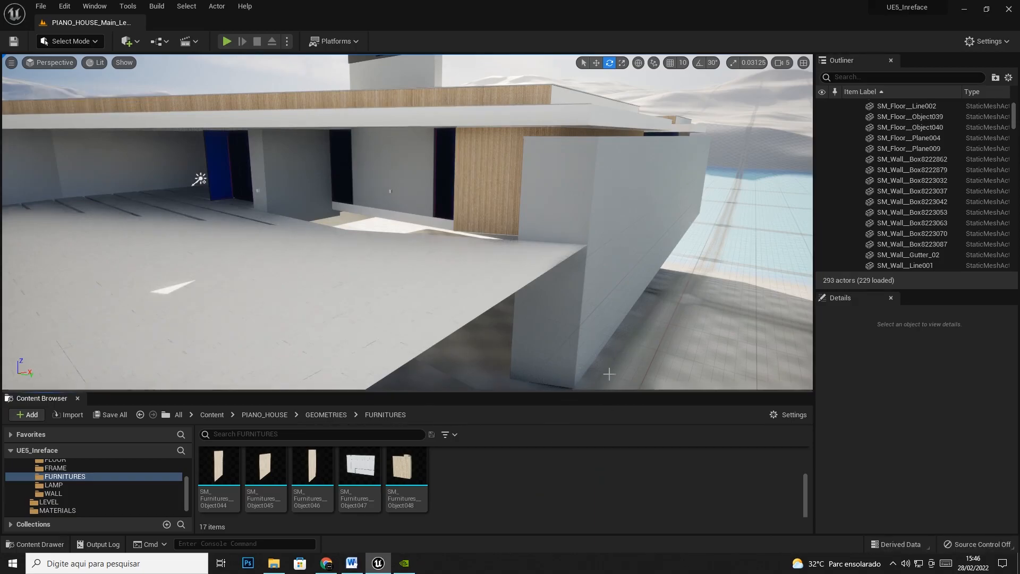
click(41, 6)
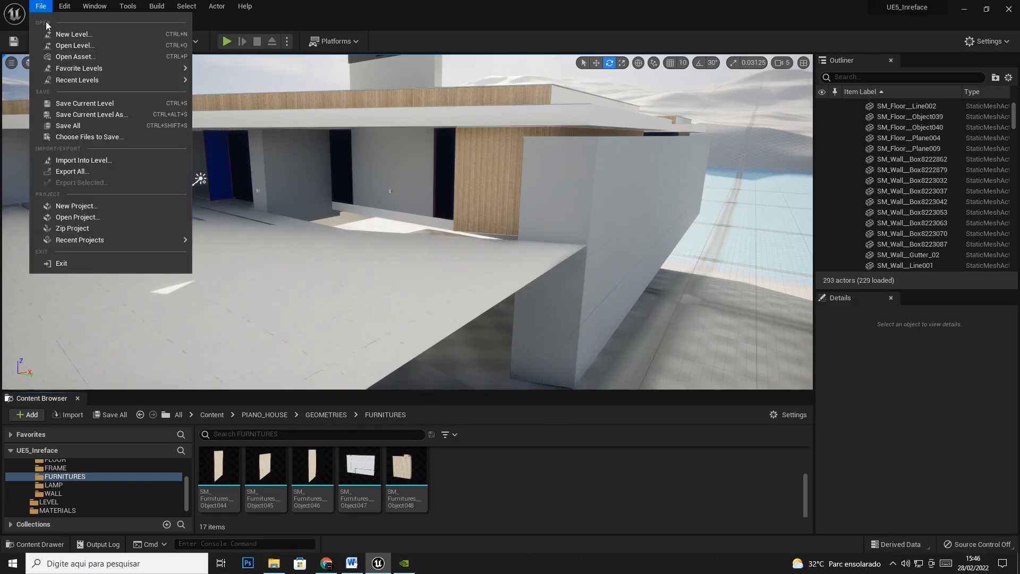
click(67, 126)
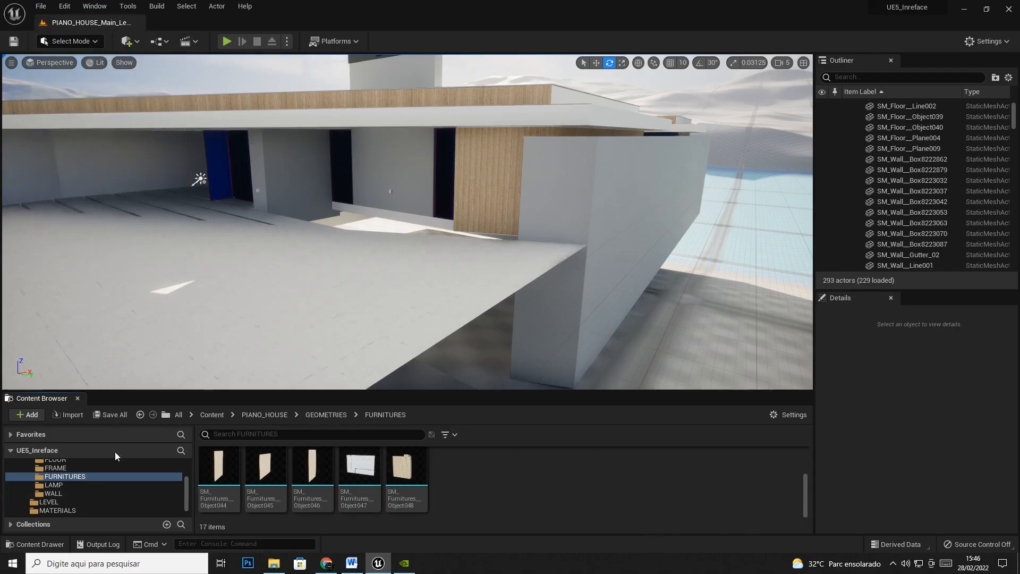